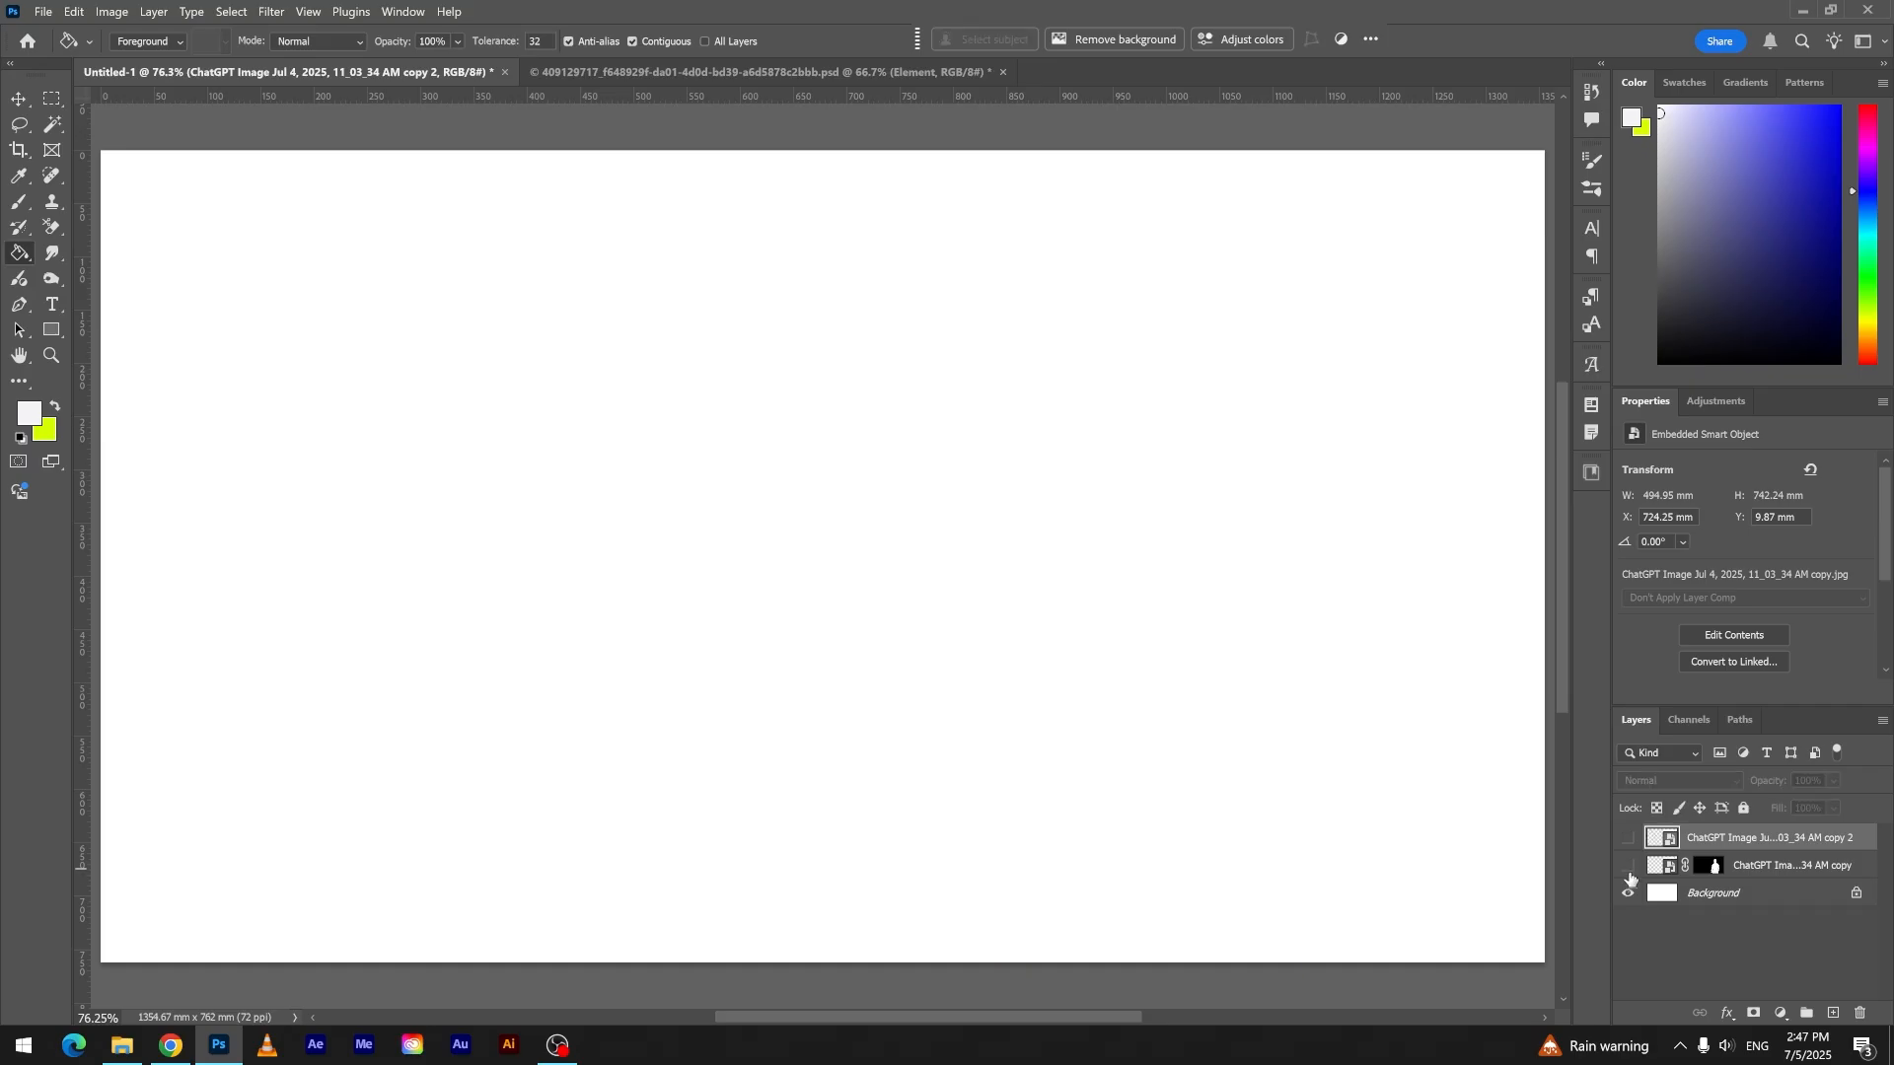
- Fill the Background layer with the off-white foreground color and delete the hidden "copy 2" image layer
{"action": "left_click", "coordinate": [1796, 901]}
{"action": "left_click", "coordinate": [1086, 620]}
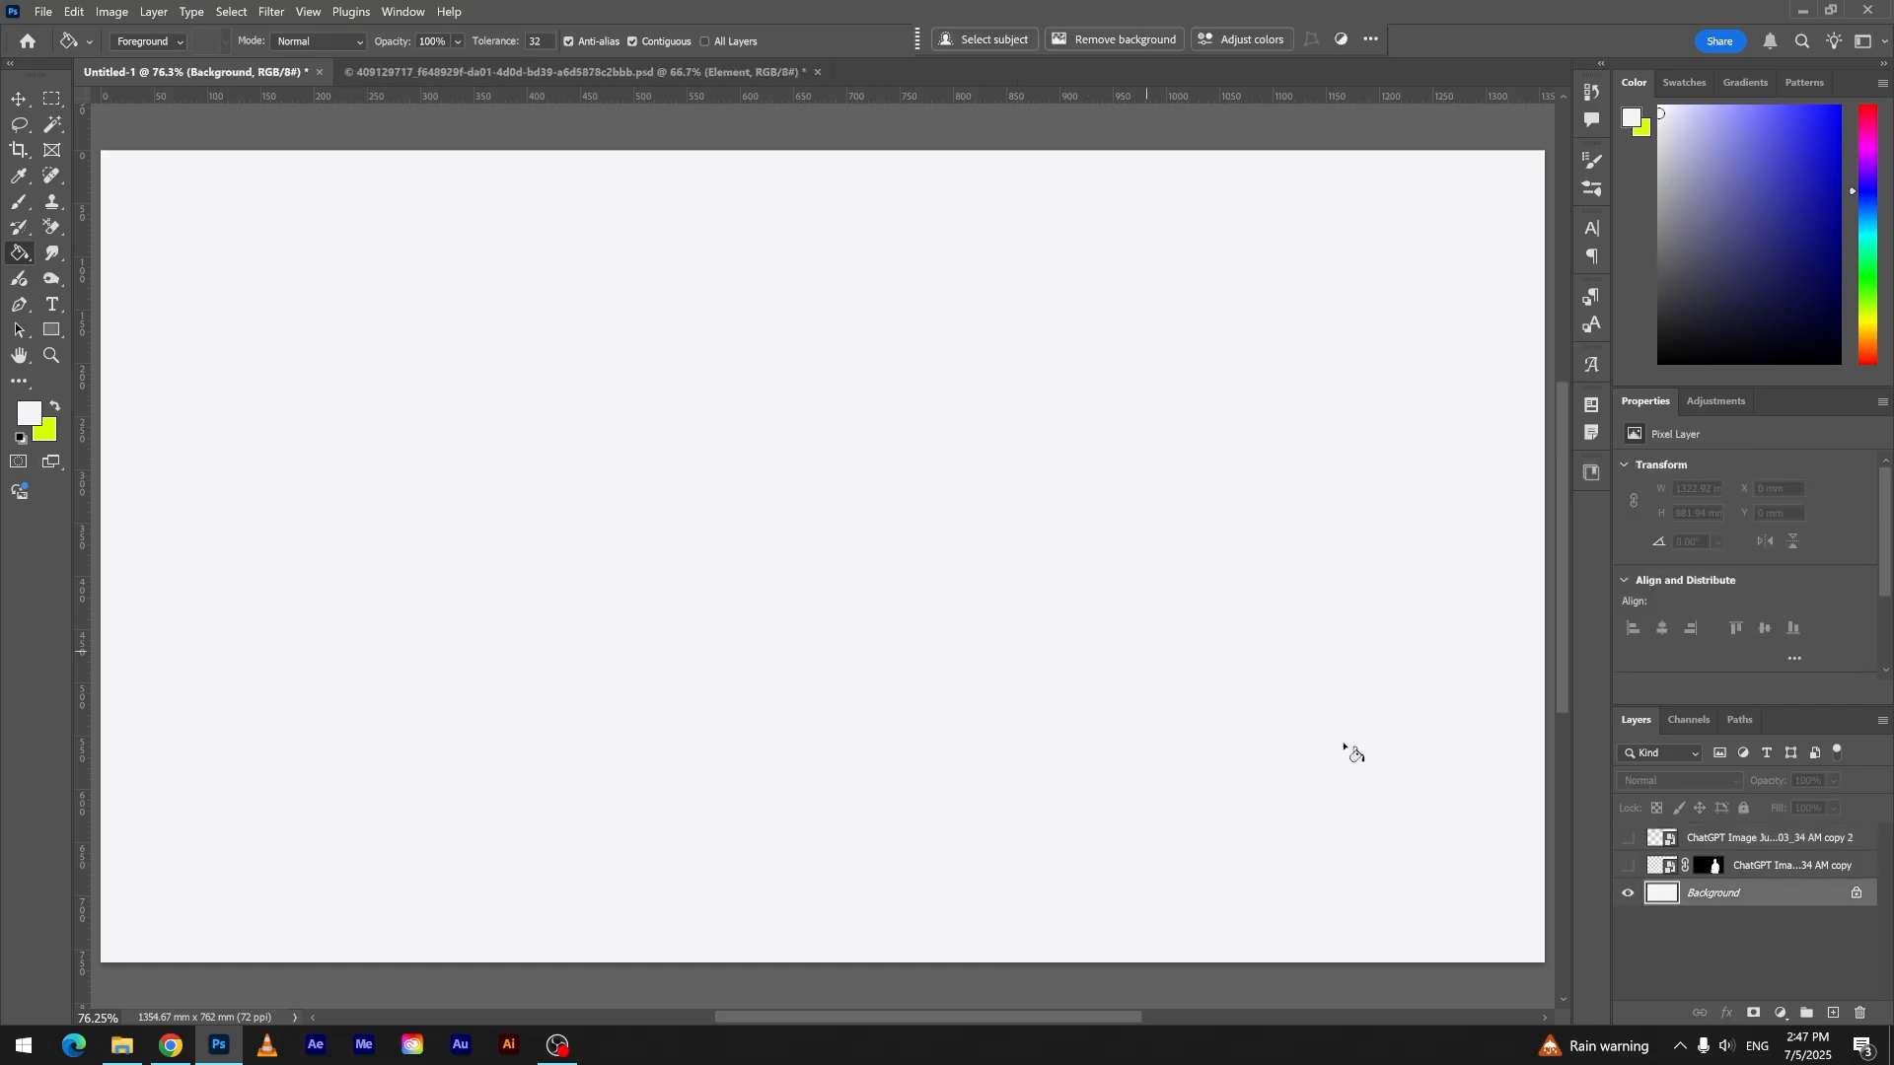
{"action": "left_click", "coordinate": [1764, 850]}
{"action": "key", "text": "Delete"}
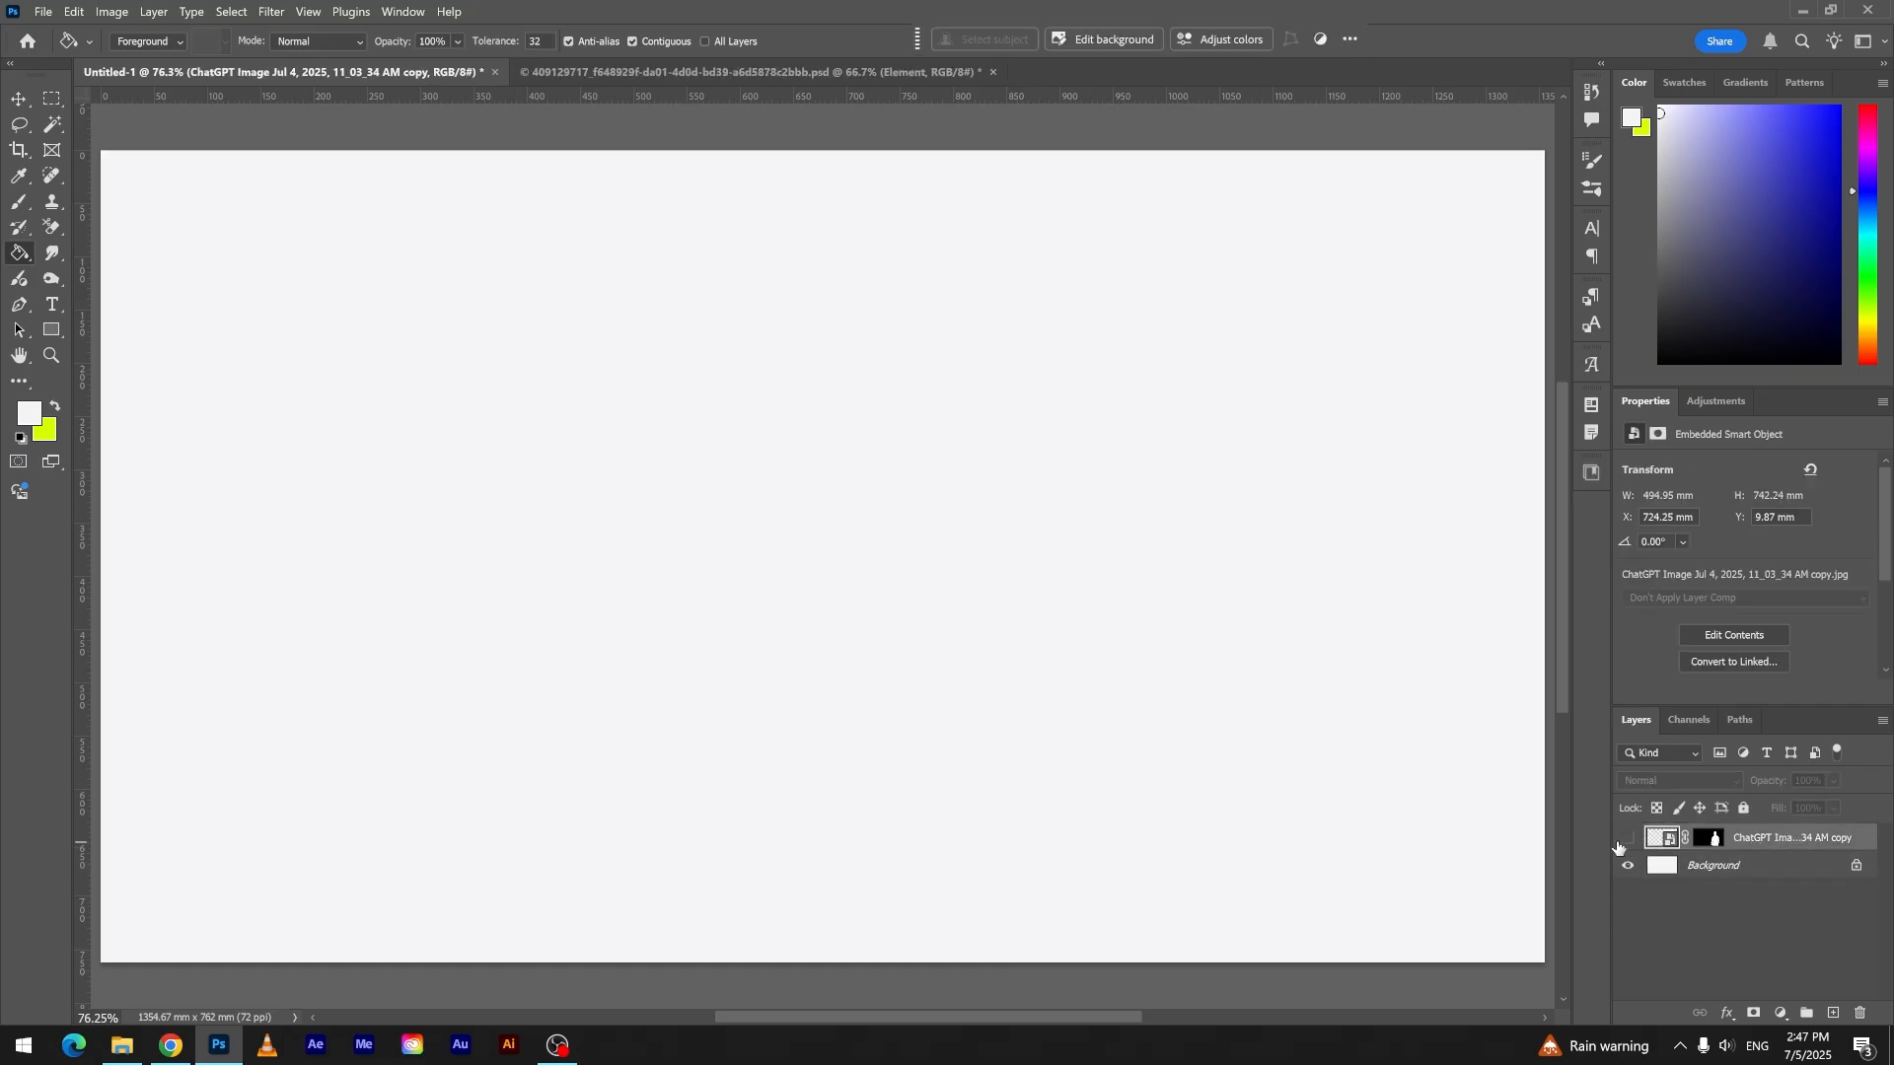
- Show the masked man layer and move him further right until he meets the canvas's bottom edge
{"action": "left_click", "coordinate": [1629, 839]}
{"action": "left_click", "coordinate": [18, 99]}
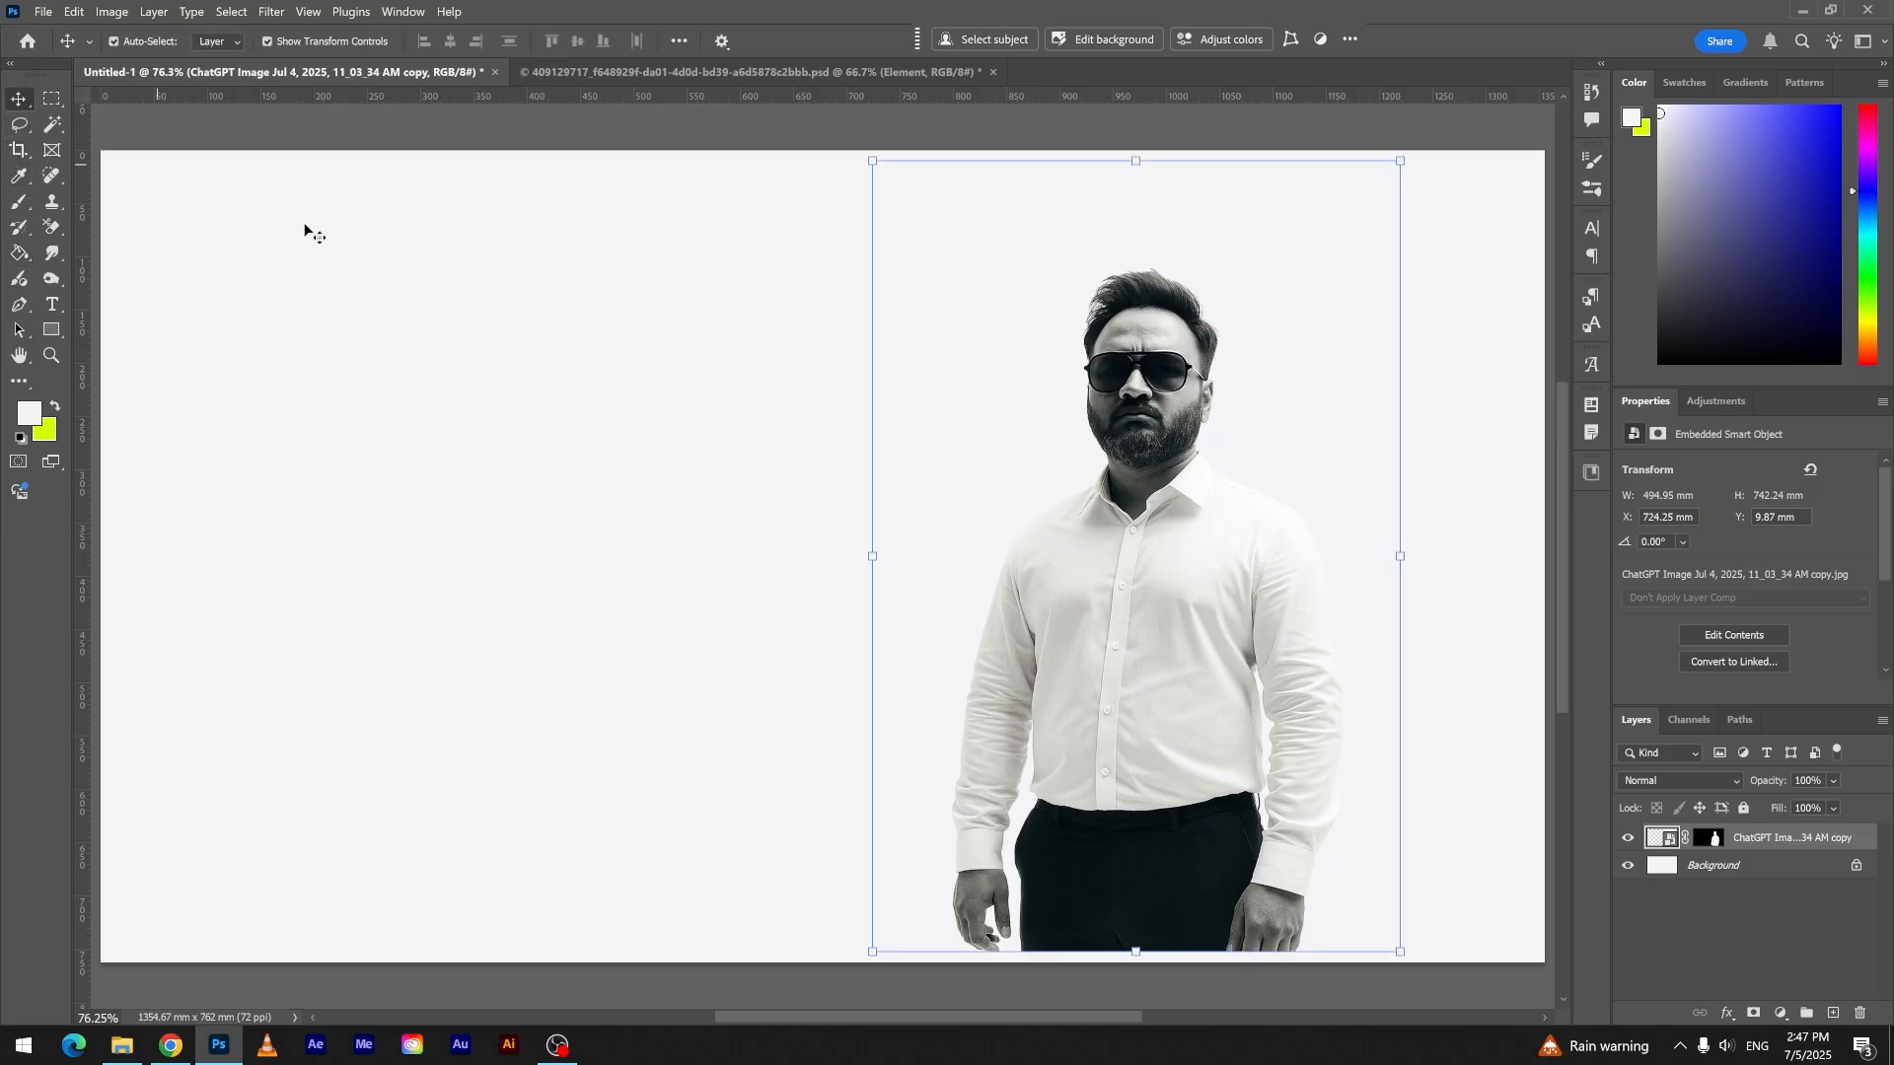
{"action": "left_click_drag", "start_coordinate": [1228, 513], "coordinate": [1305, 527]}
- Rasterize the man's smart object layer and apply its layer mask
{"action": "right_click", "coordinate": [1709, 838]}
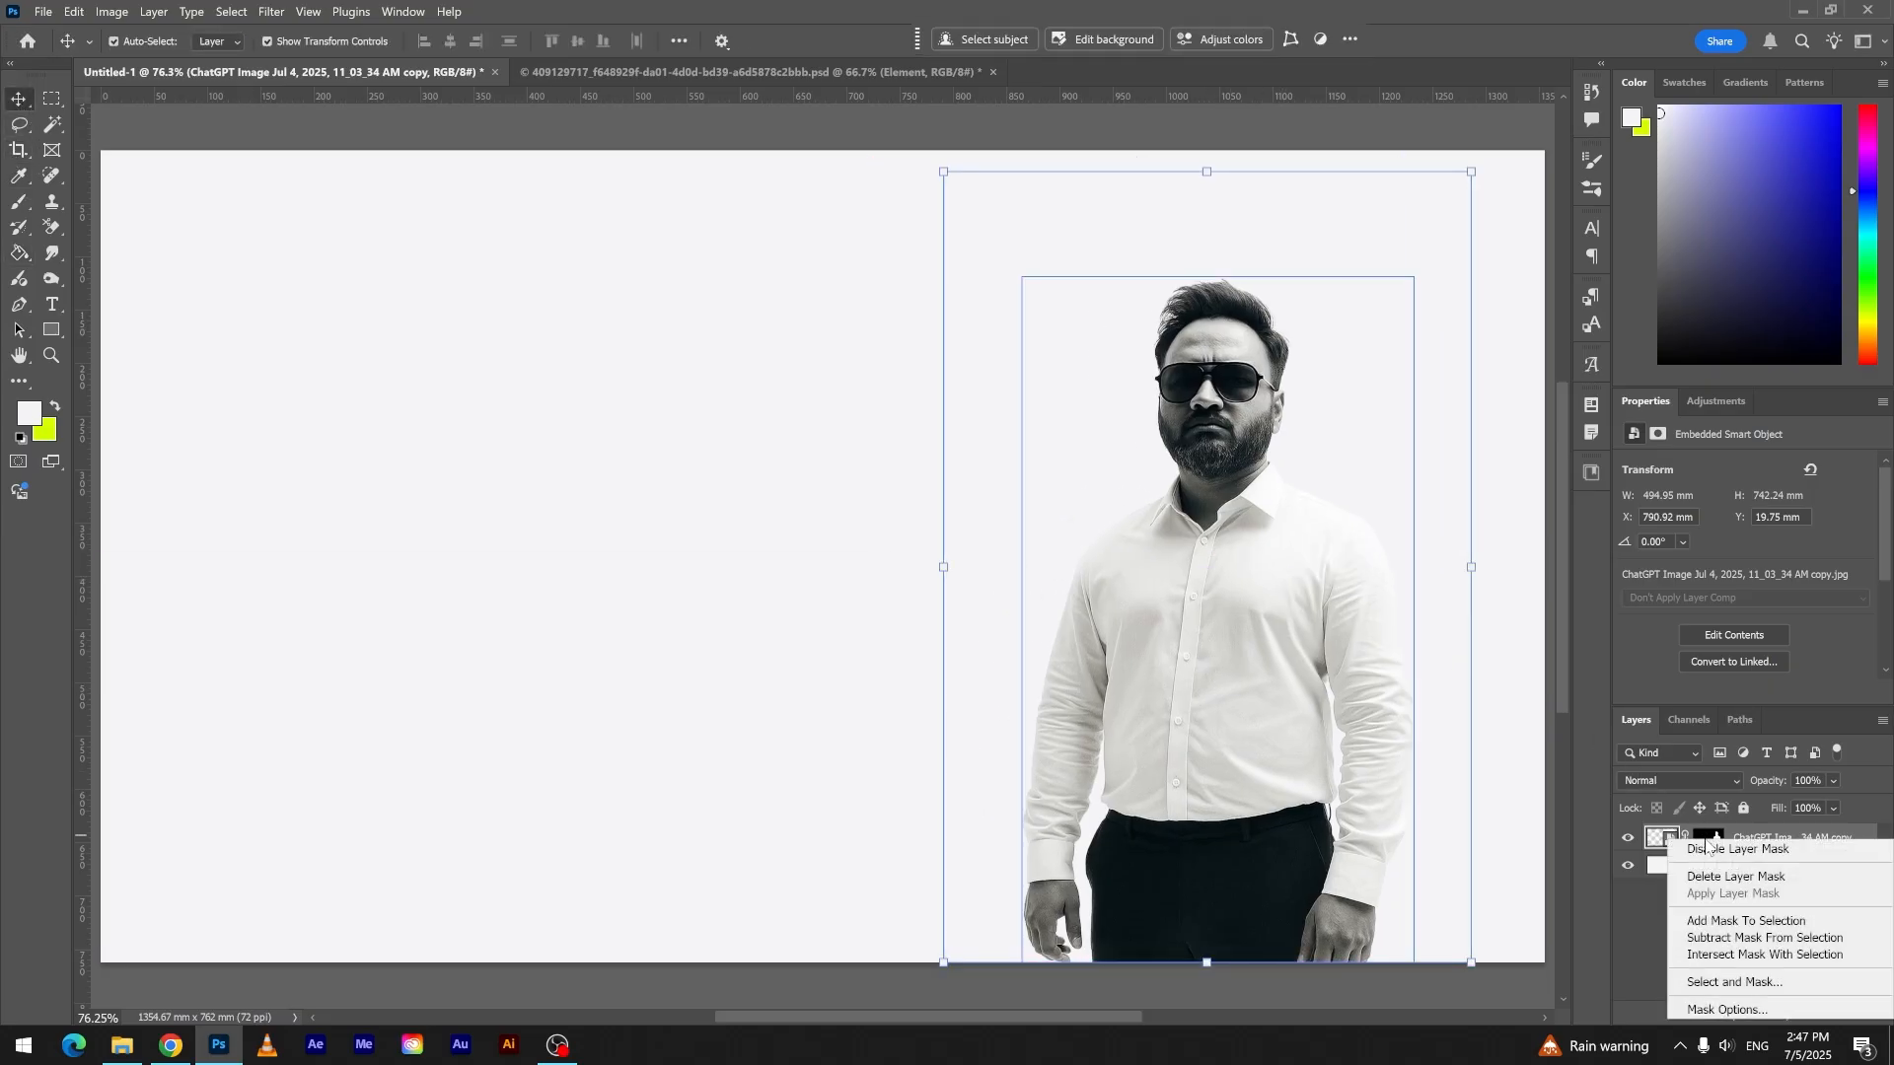
{"action": "left_click", "coordinate": [1846, 834]}
{"action": "right_click", "coordinate": [1844, 842]}
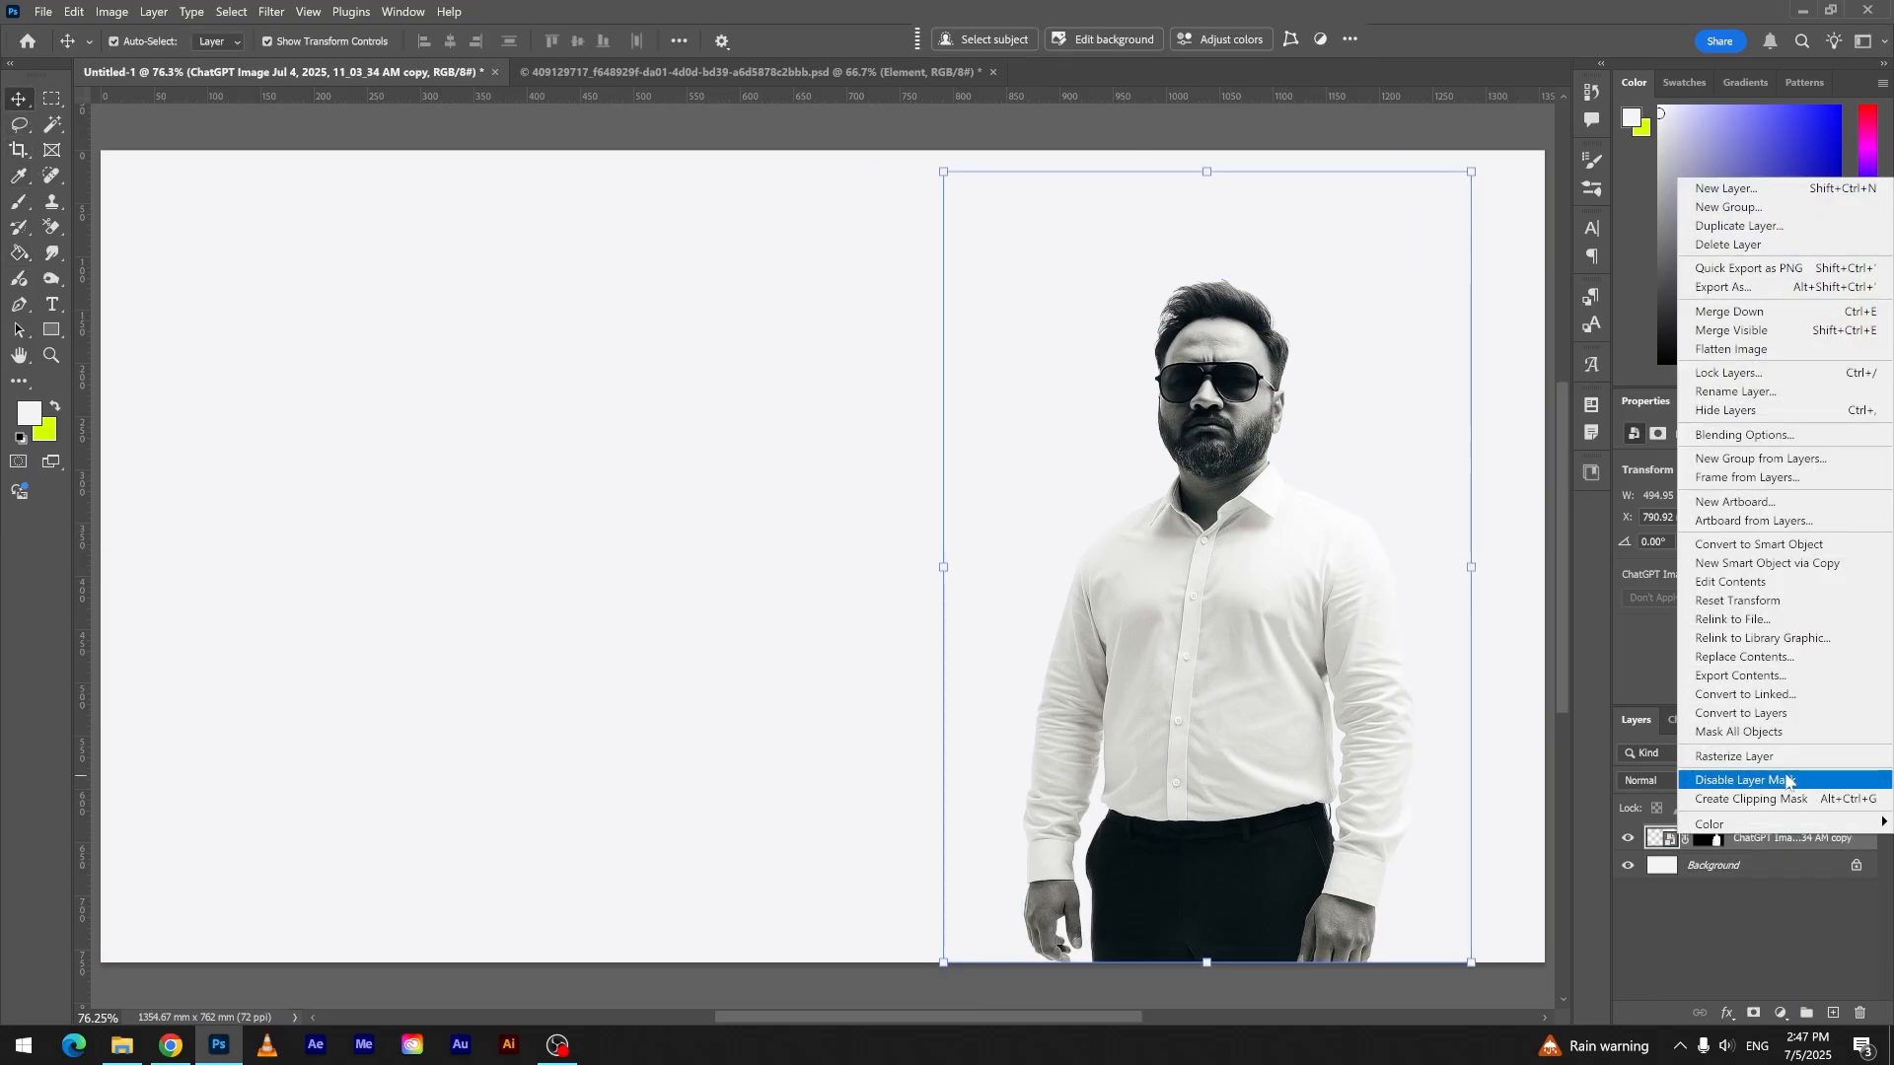
{"action": "left_click", "coordinate": [1781, 757]}
{"action": "right_click", "coordinate": [1736, 842]}
{"action": "right_click", "coordinate": [1718, 840]}
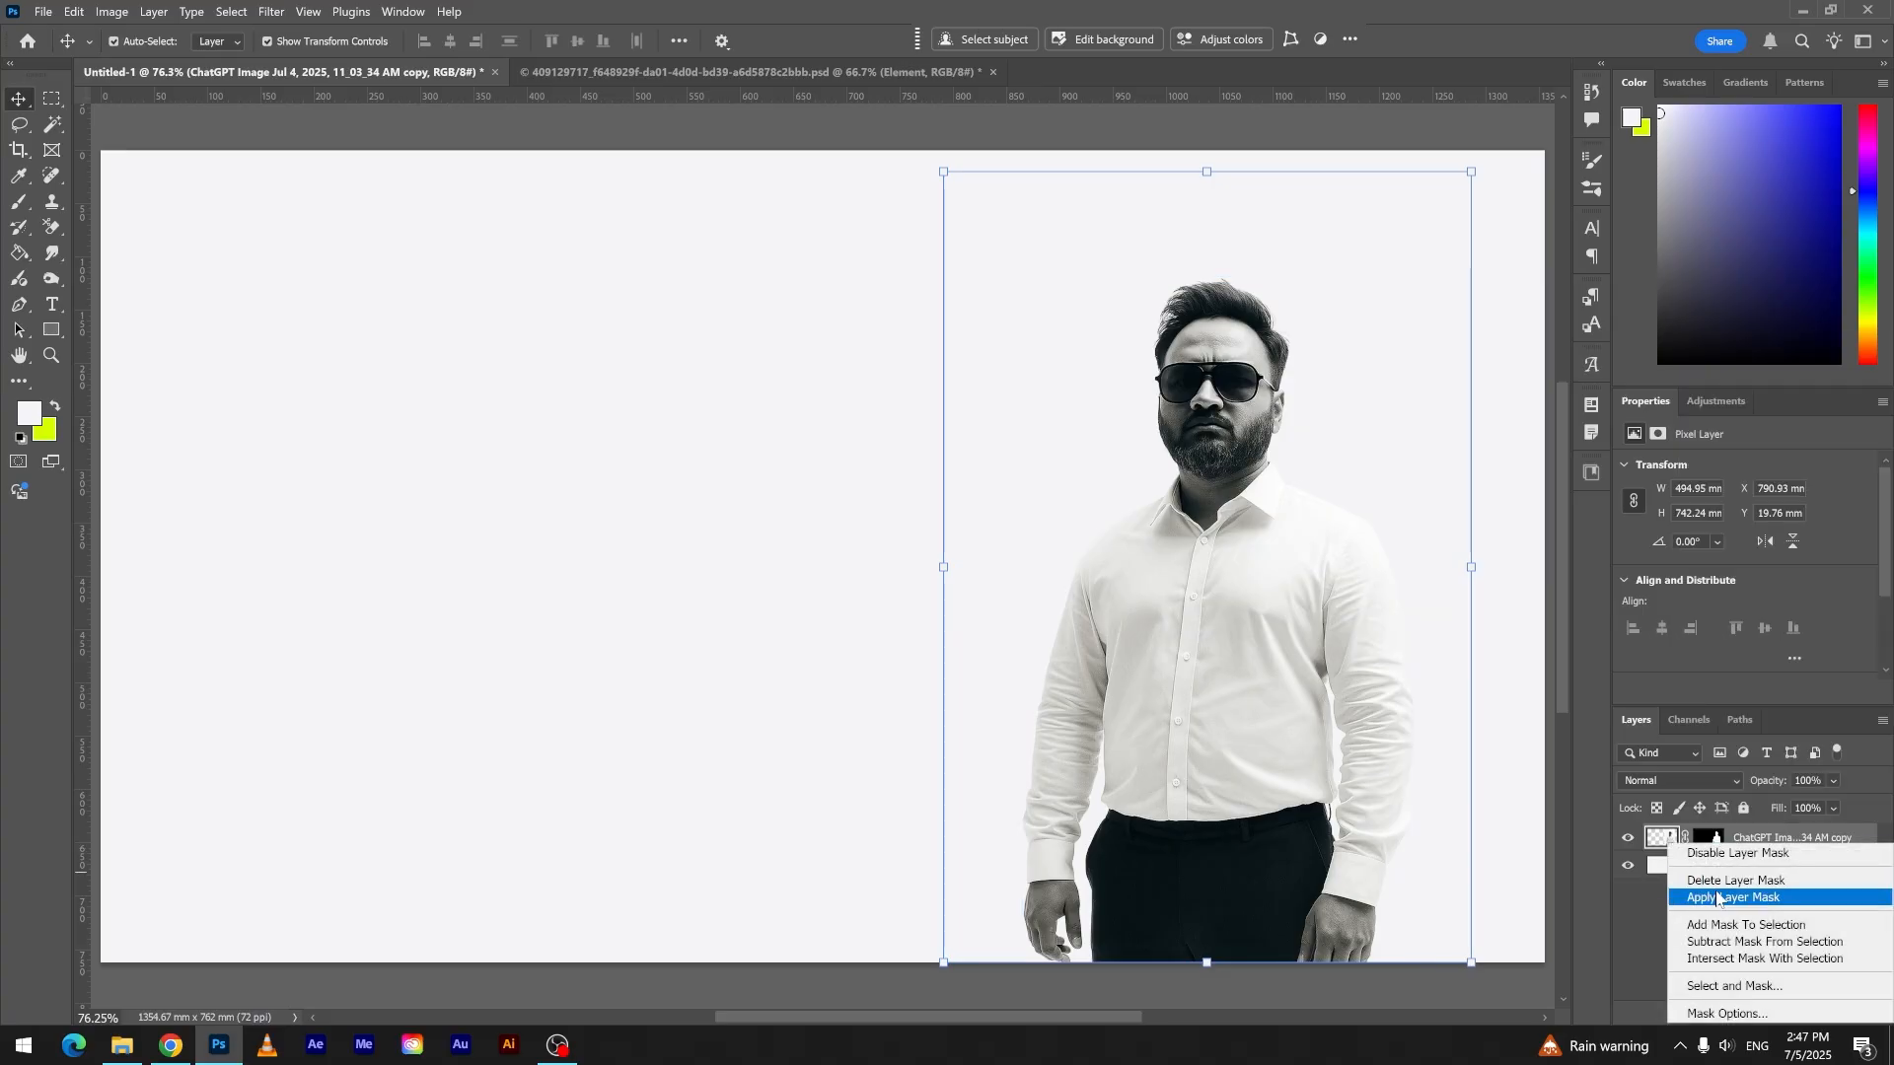
{"action": "left_click", "coordinate": [1721, 898]}
- Enlarge the man to about 532 mm wide and position him so he is cropped by the canvas's bottom edge
{"action": "left_click_drag", "start_coordinate": [1158, 562], "coordinate": [1185, 623]}
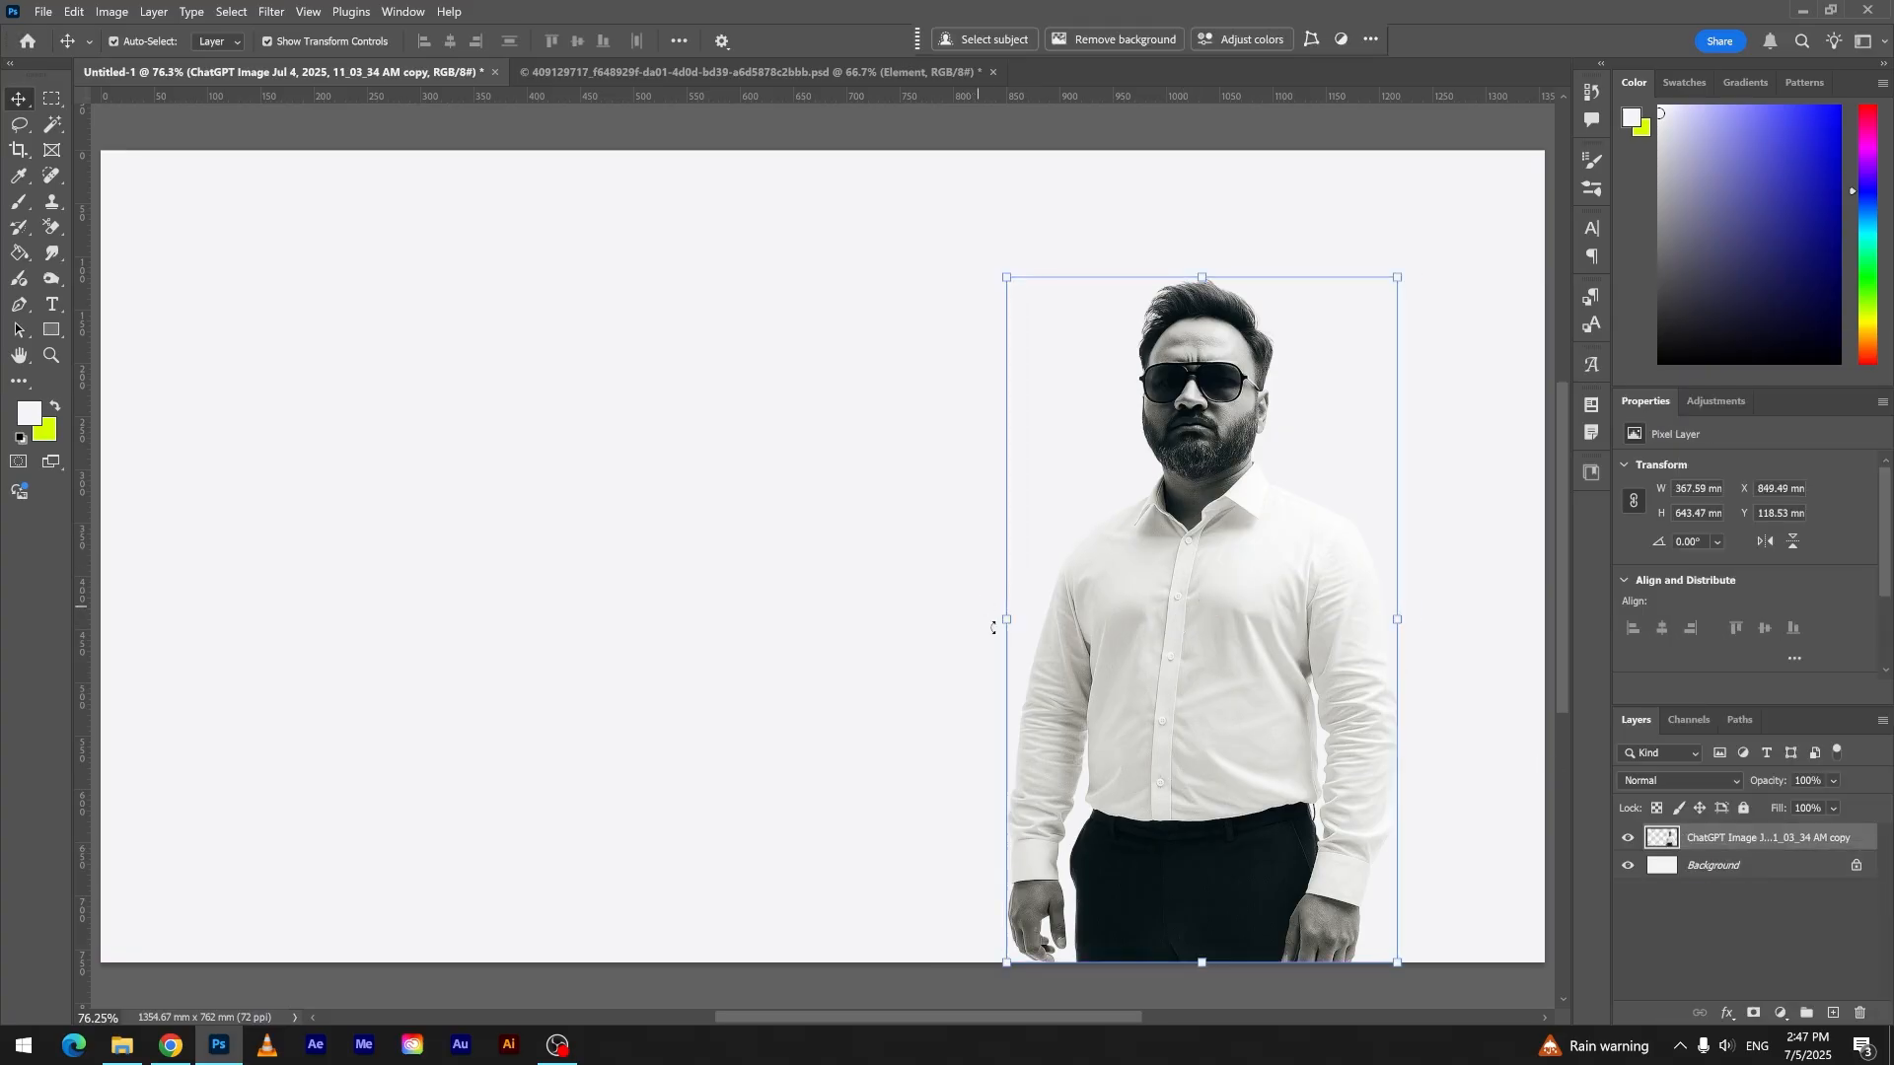
{"action": "left_click_drag", "start_coordinate": [1005, 621], "coordinate": [833, 621]}
{"action": "left_click_drag", "start_coordinate": [1076, 614], "coordinate": [1105, 701]}
{"action": "key", "text": "Return"}
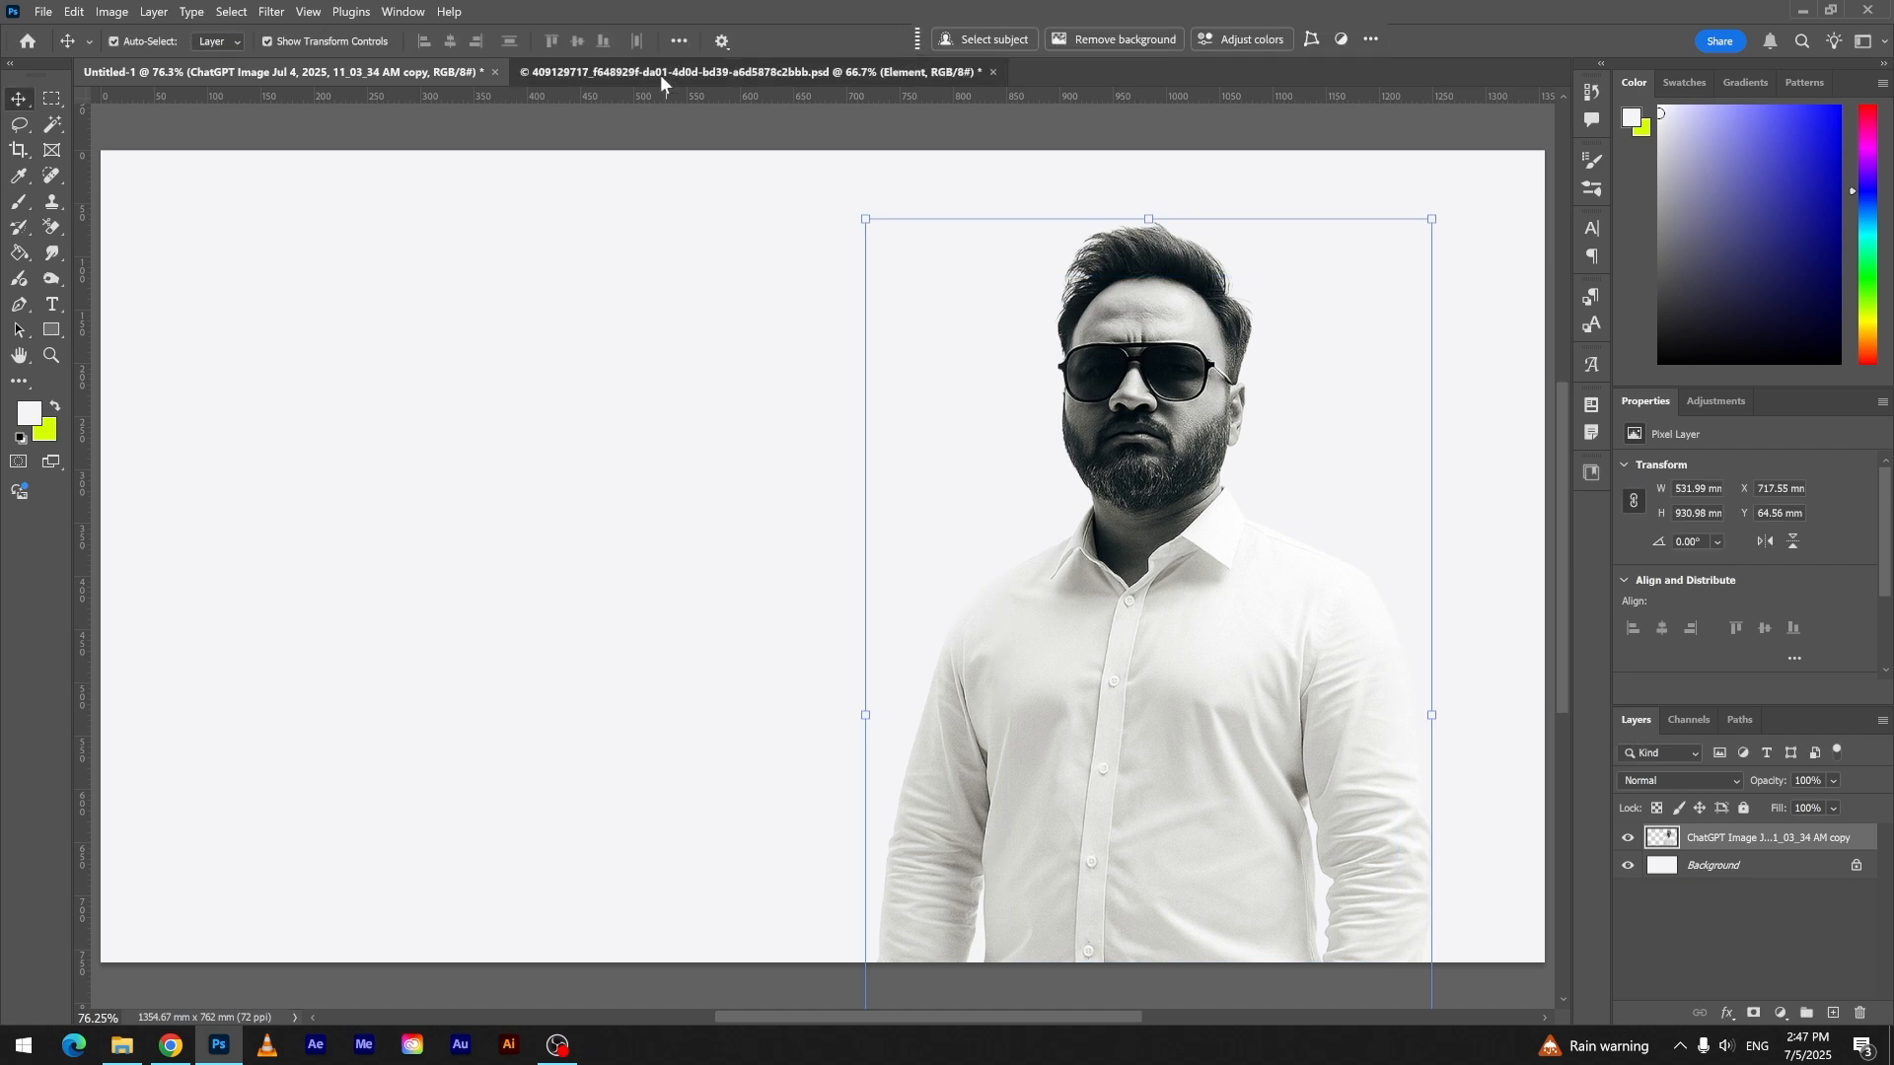
- Select the six large glass shards in the 409129717 PSD document and bring them into the Untitled-1 composition
{"action": "left_click", "coordinate": [660, 74]}
{"action": "left_click", "coordinate": [431, 233]}
{"action": "left_click", "coordinate": [696, 242], "text": "shift"}
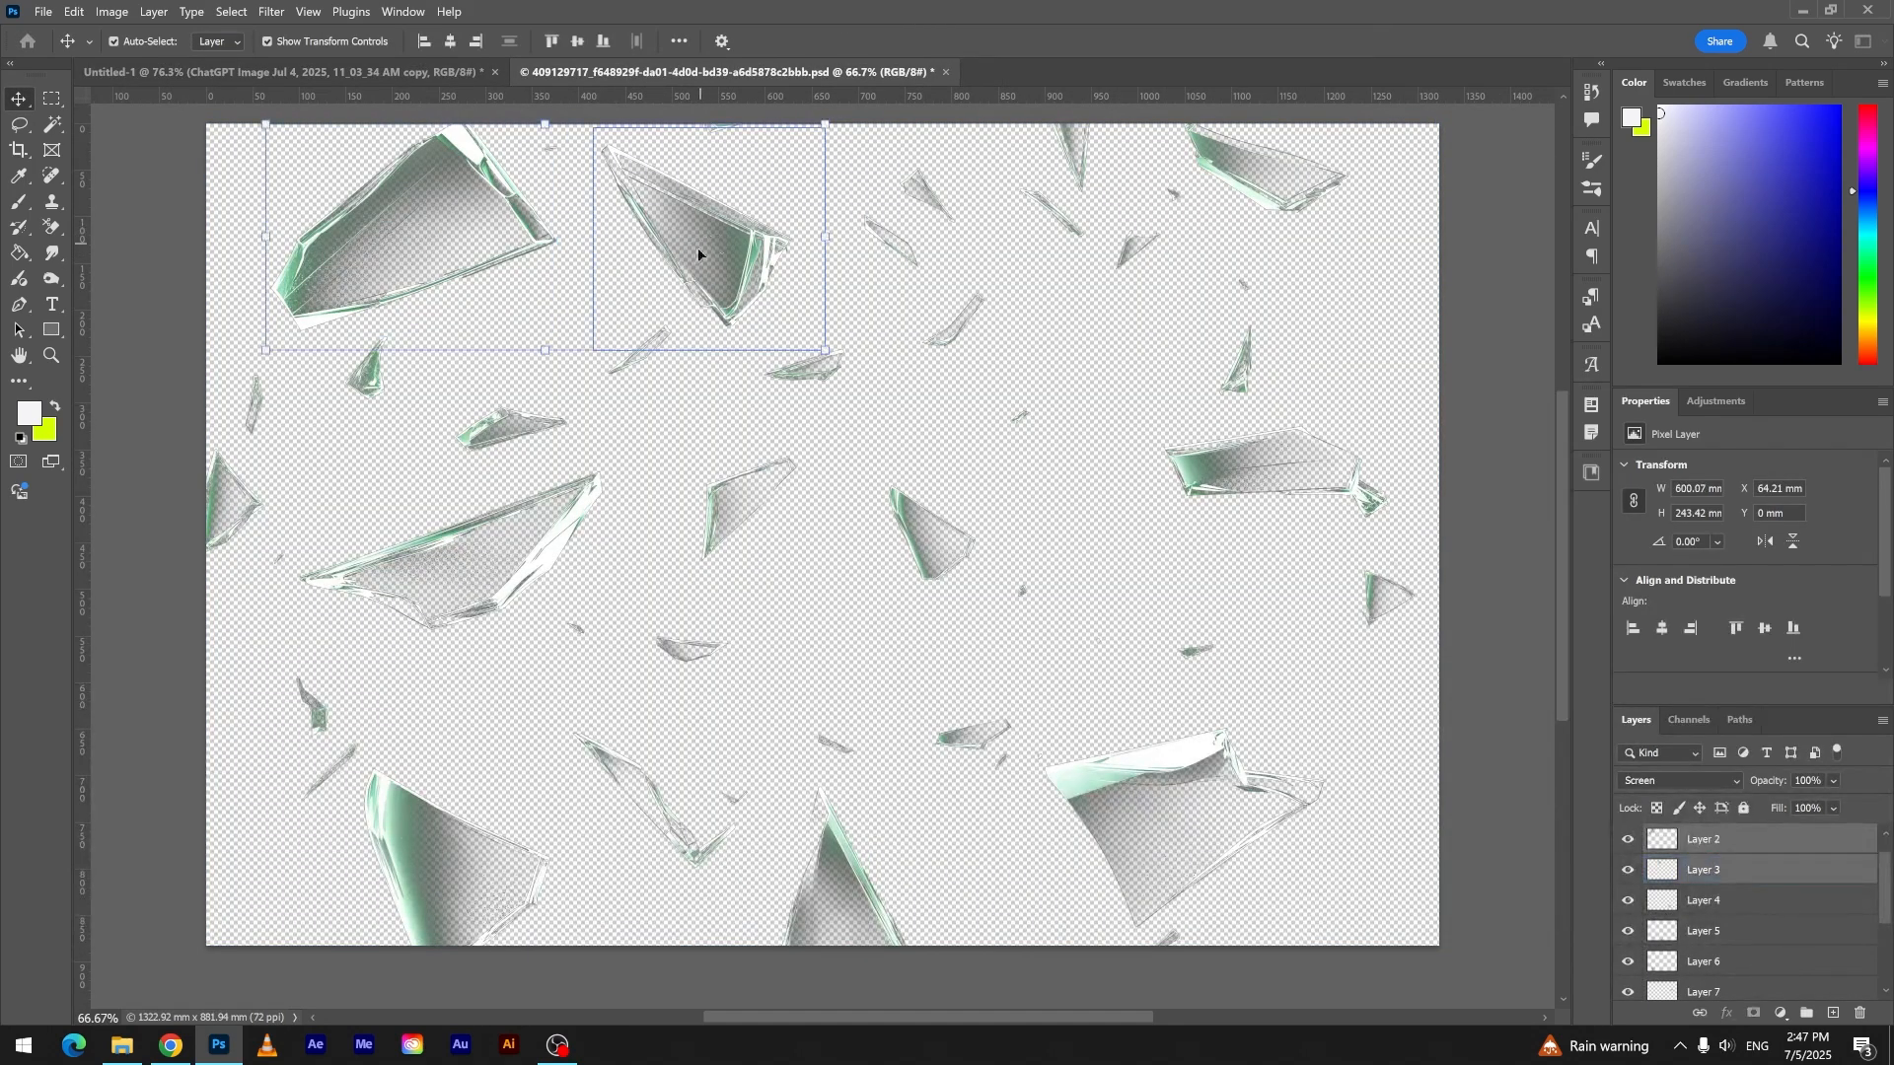
{"action": "left_click", "coordinate": [401, 848], "text": "shift"}
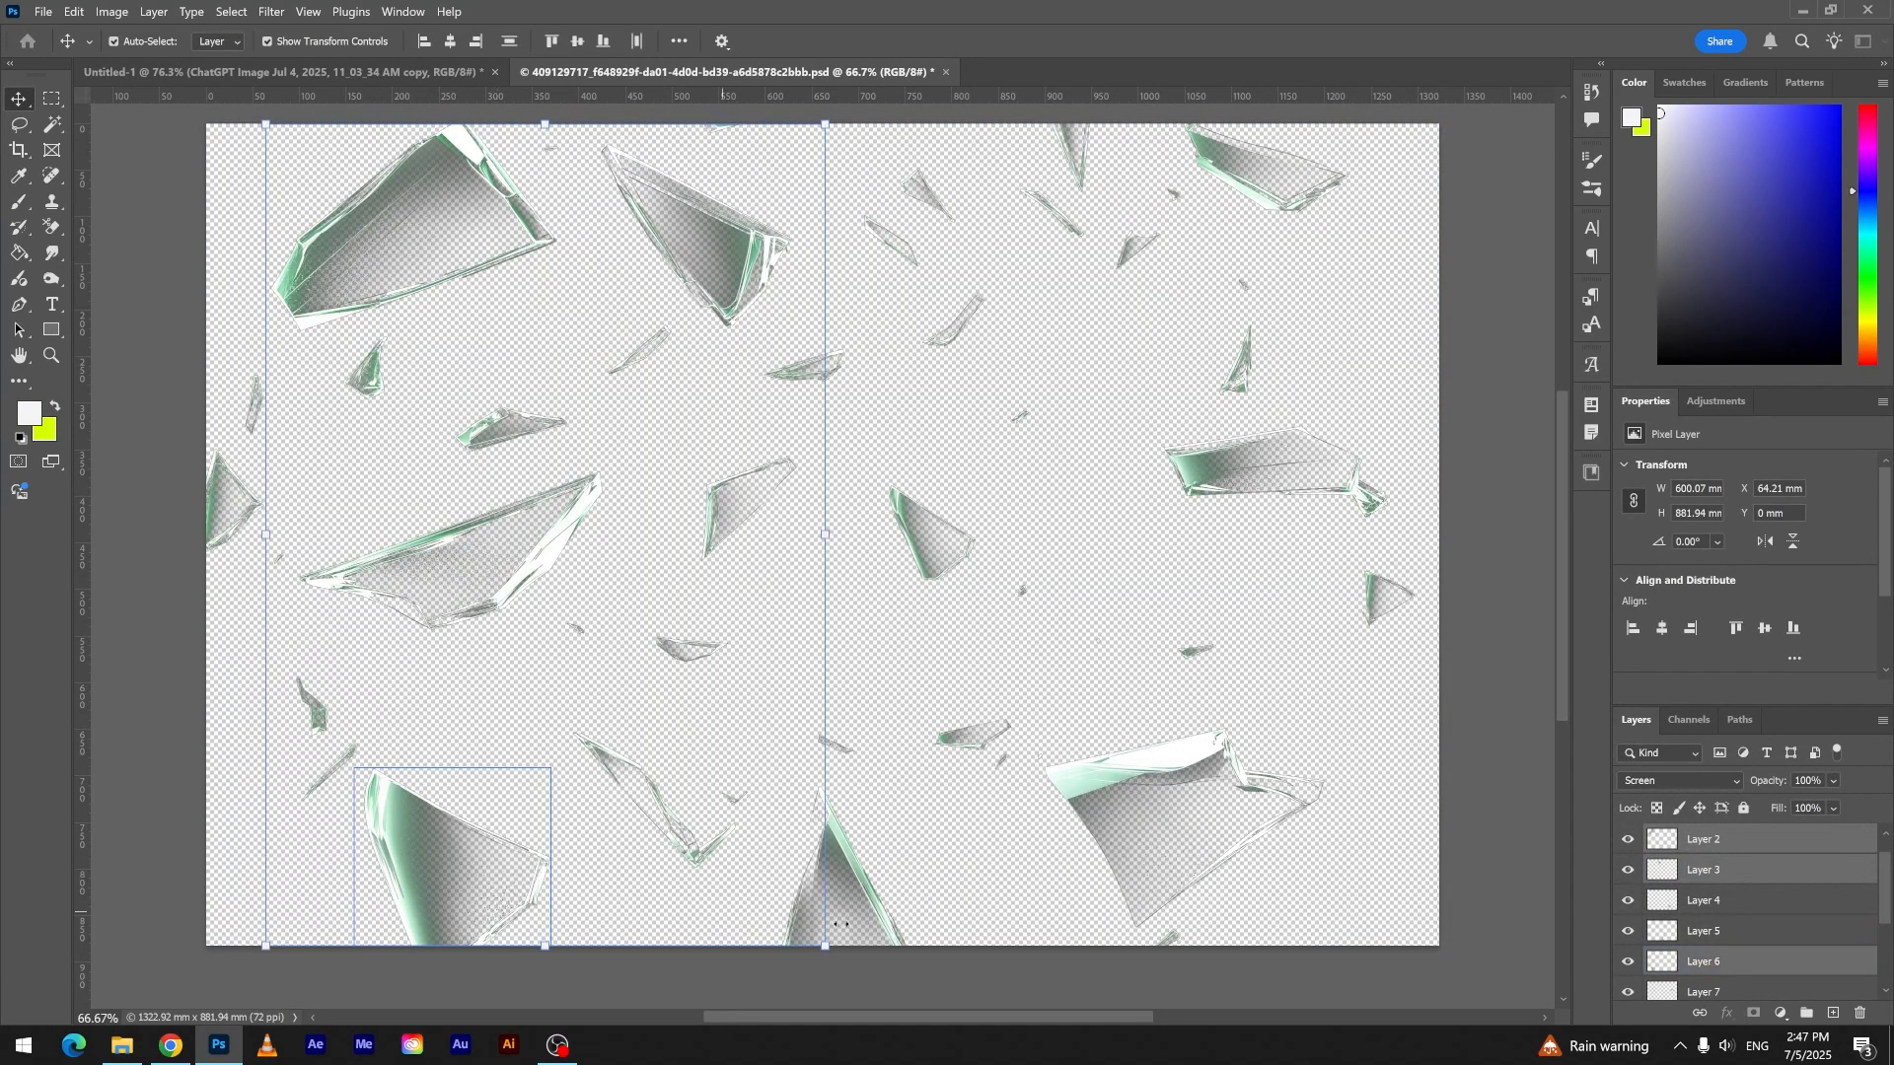
{"action": "left_click", "coordinate": [867, 904], "text": "shift"}
{"action": "left_click", "coordinate": [1142, 797], "text": "shift"}
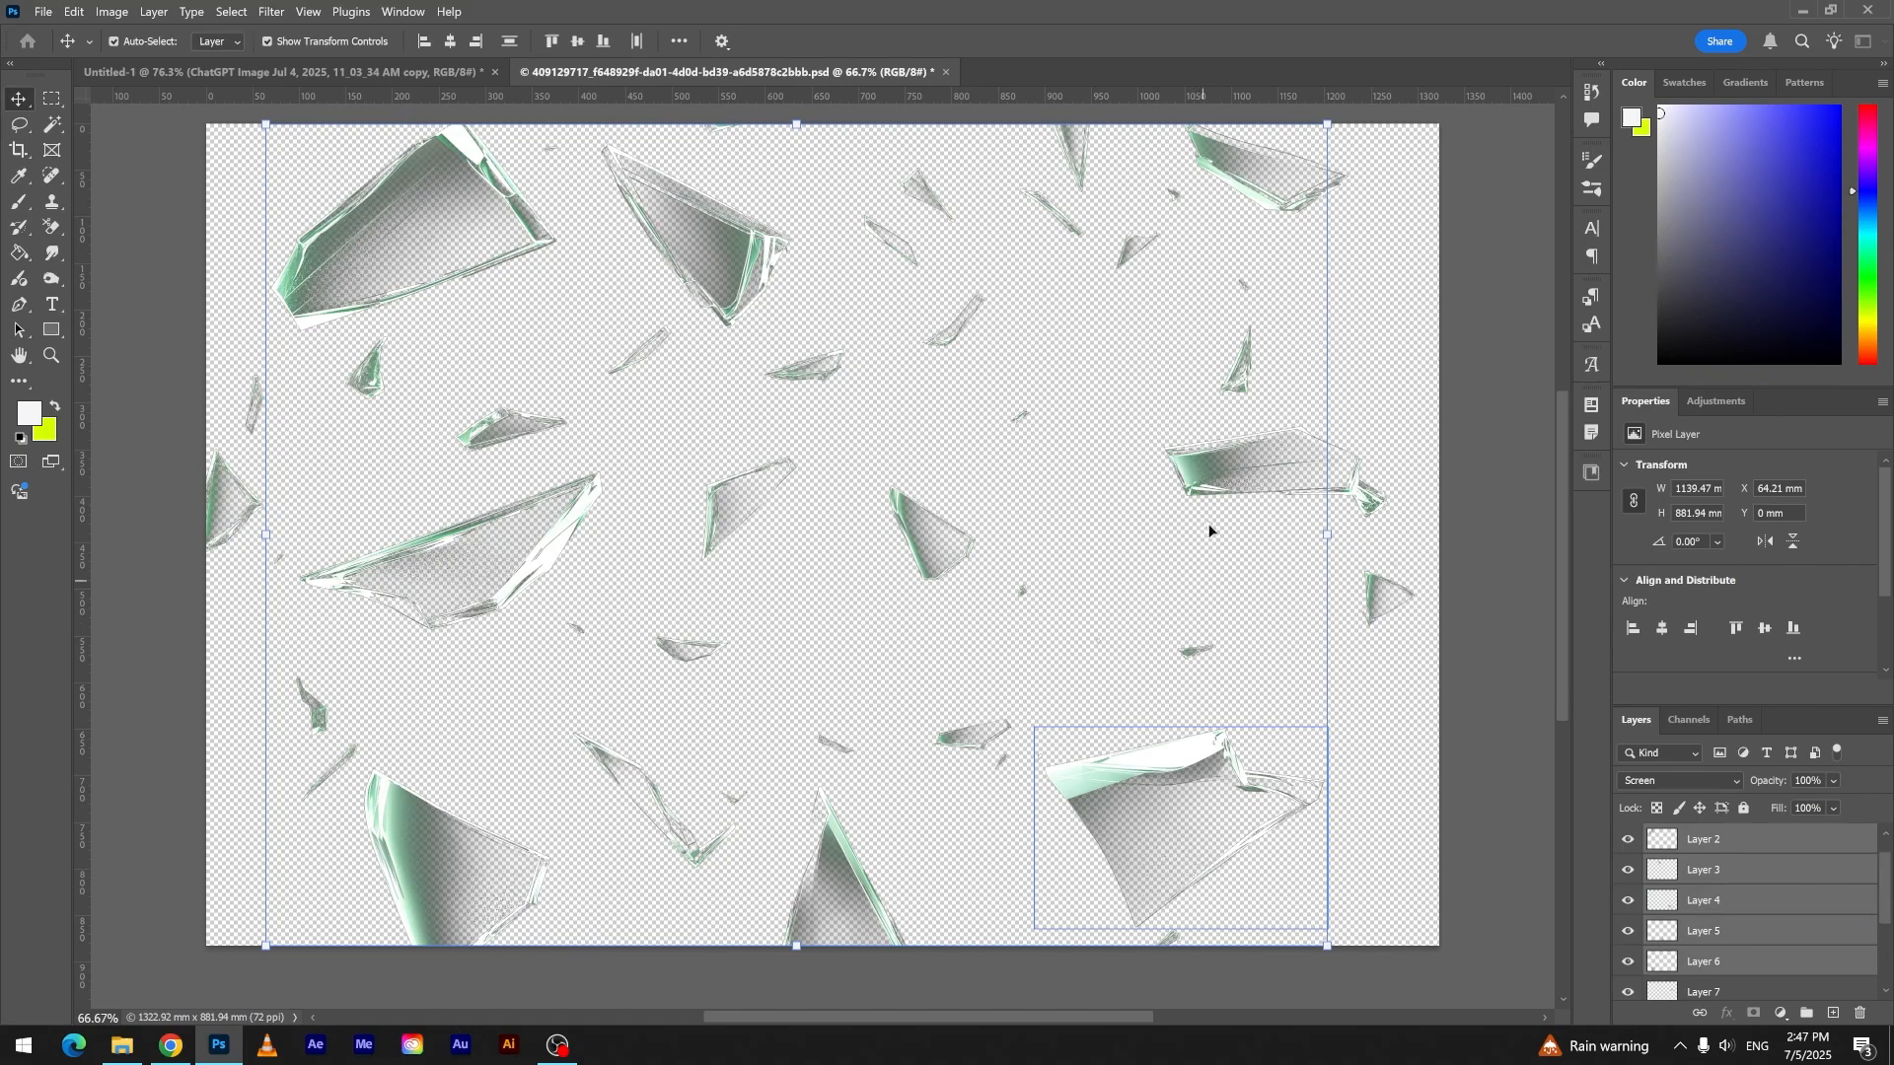
{"action": "left_click", "coordinate": [1223, 451], "text": "shift"}
{"action": "left_click_drag", "start_coordinate": [858, 310], "coordinate": [674, 336]}
- Set the six glass shards' blend mode to Normal and scale them down together on the canvas's left side
{"action": "left_click", "coordinate": [1693, 782]}
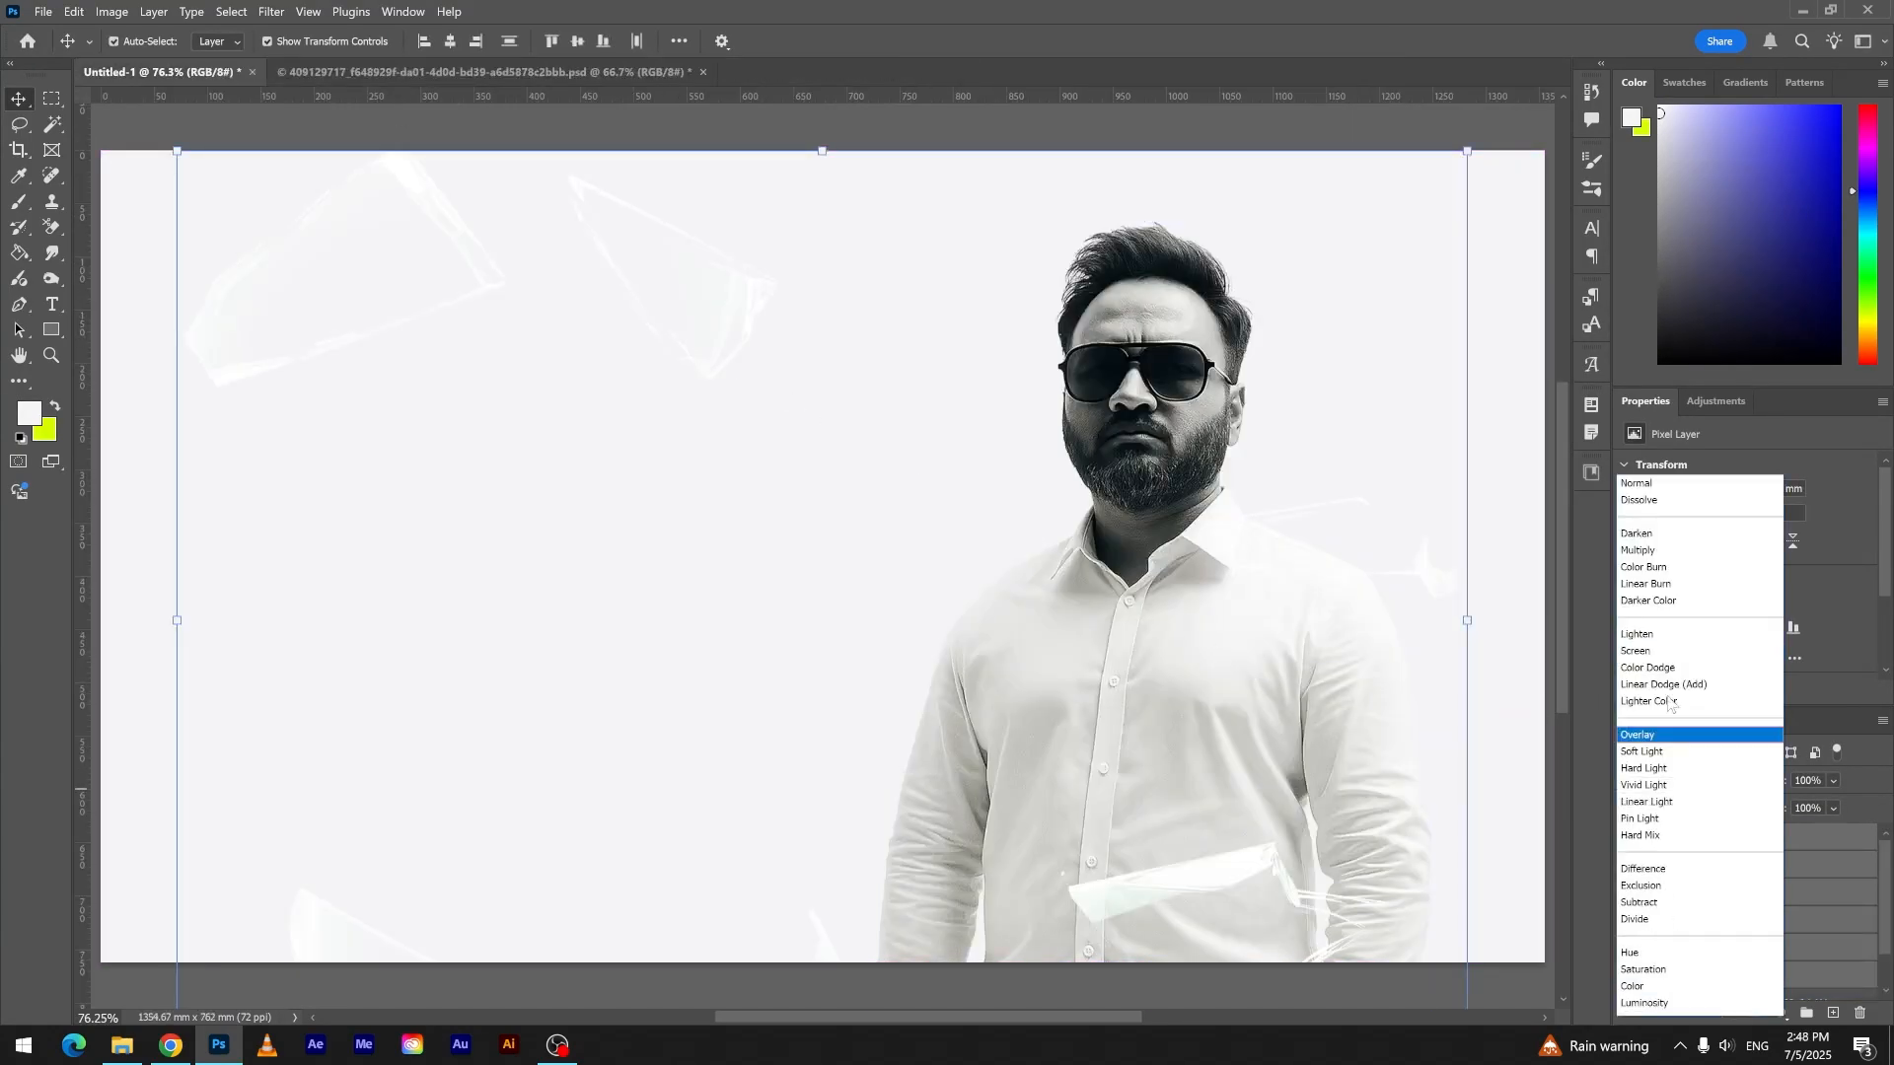
{"action": "left_click", "coordinate": [1654, 487]}
{"action": "left_click_drag", "start_coordinate": [1480, 629], "coordinate": [1057, 621]}
{"action": "key", "text": "Return"}
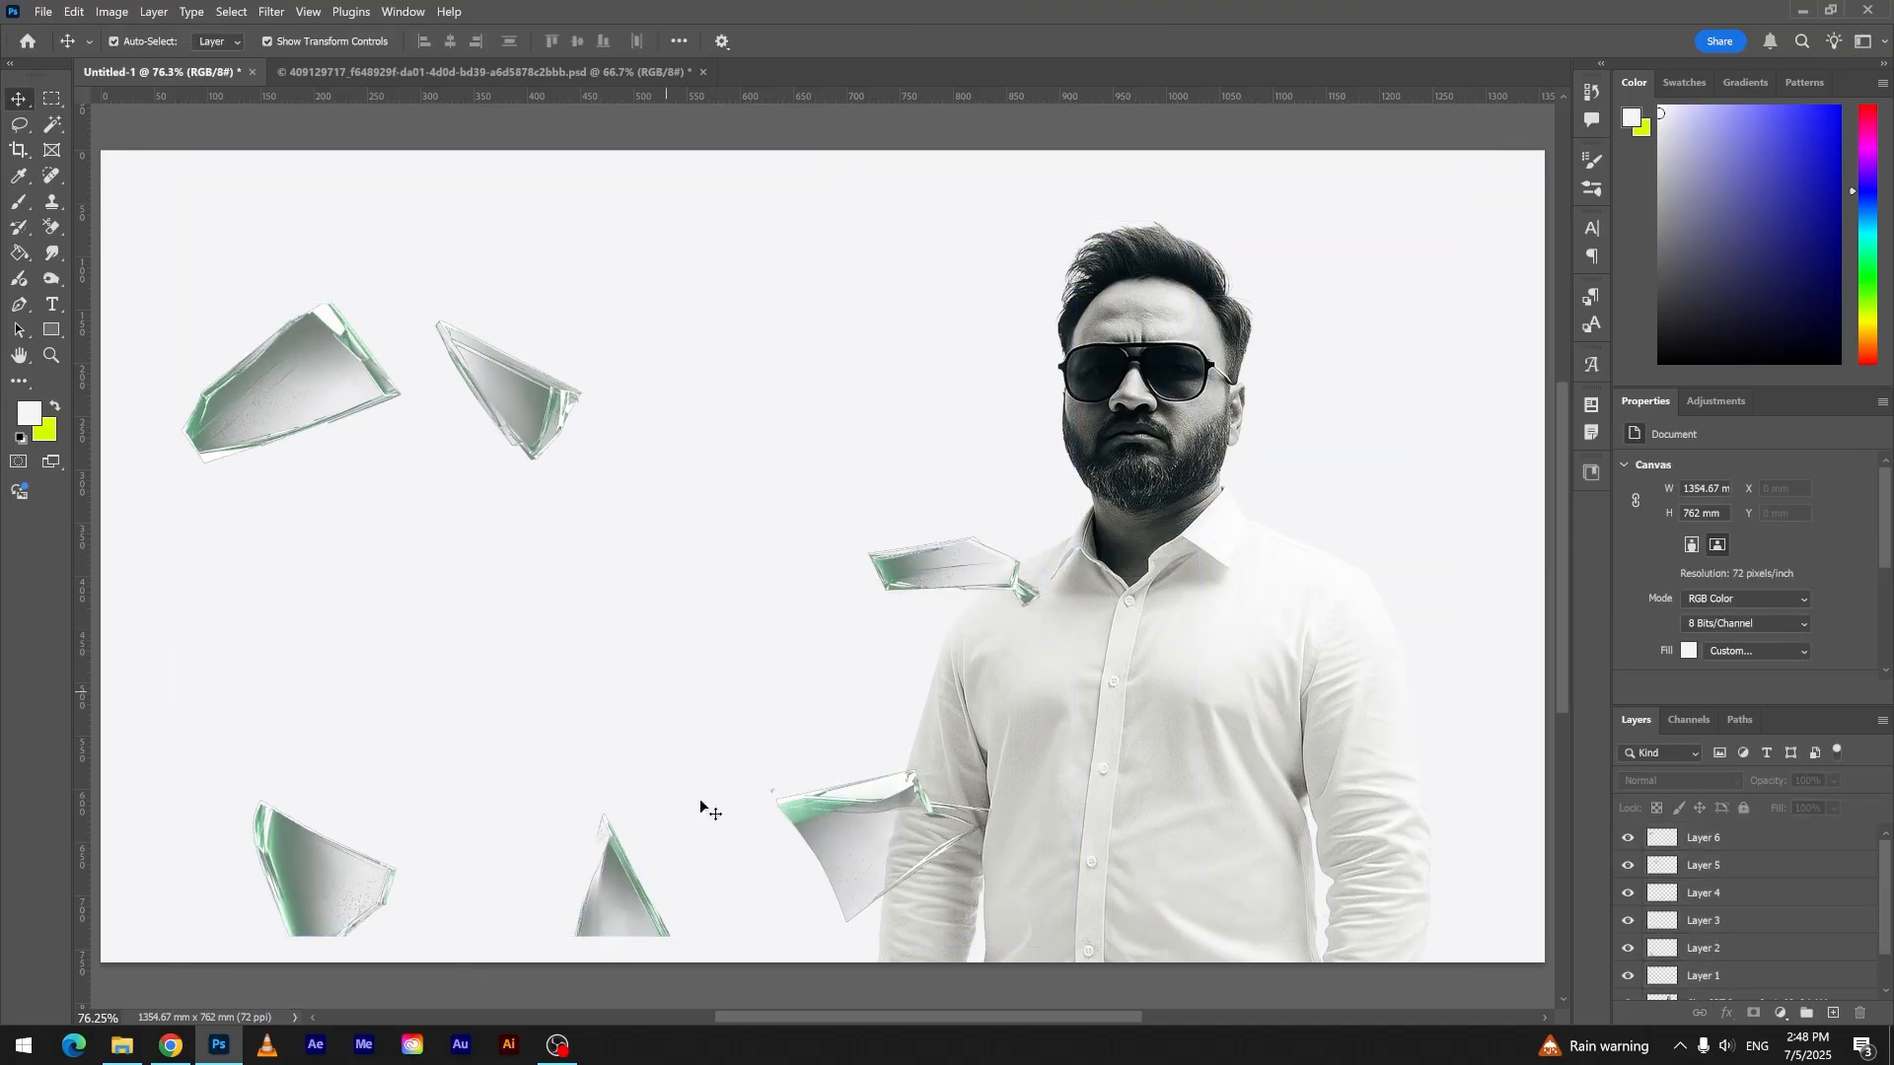
- Place the small pointed shard over the lower right of the man's shirt at the canvas's bottom edge and enlarge it slightly
{"action": "left_click_drag", "start_coordinate": [617, 890], "coordinate": [1264, 924]}
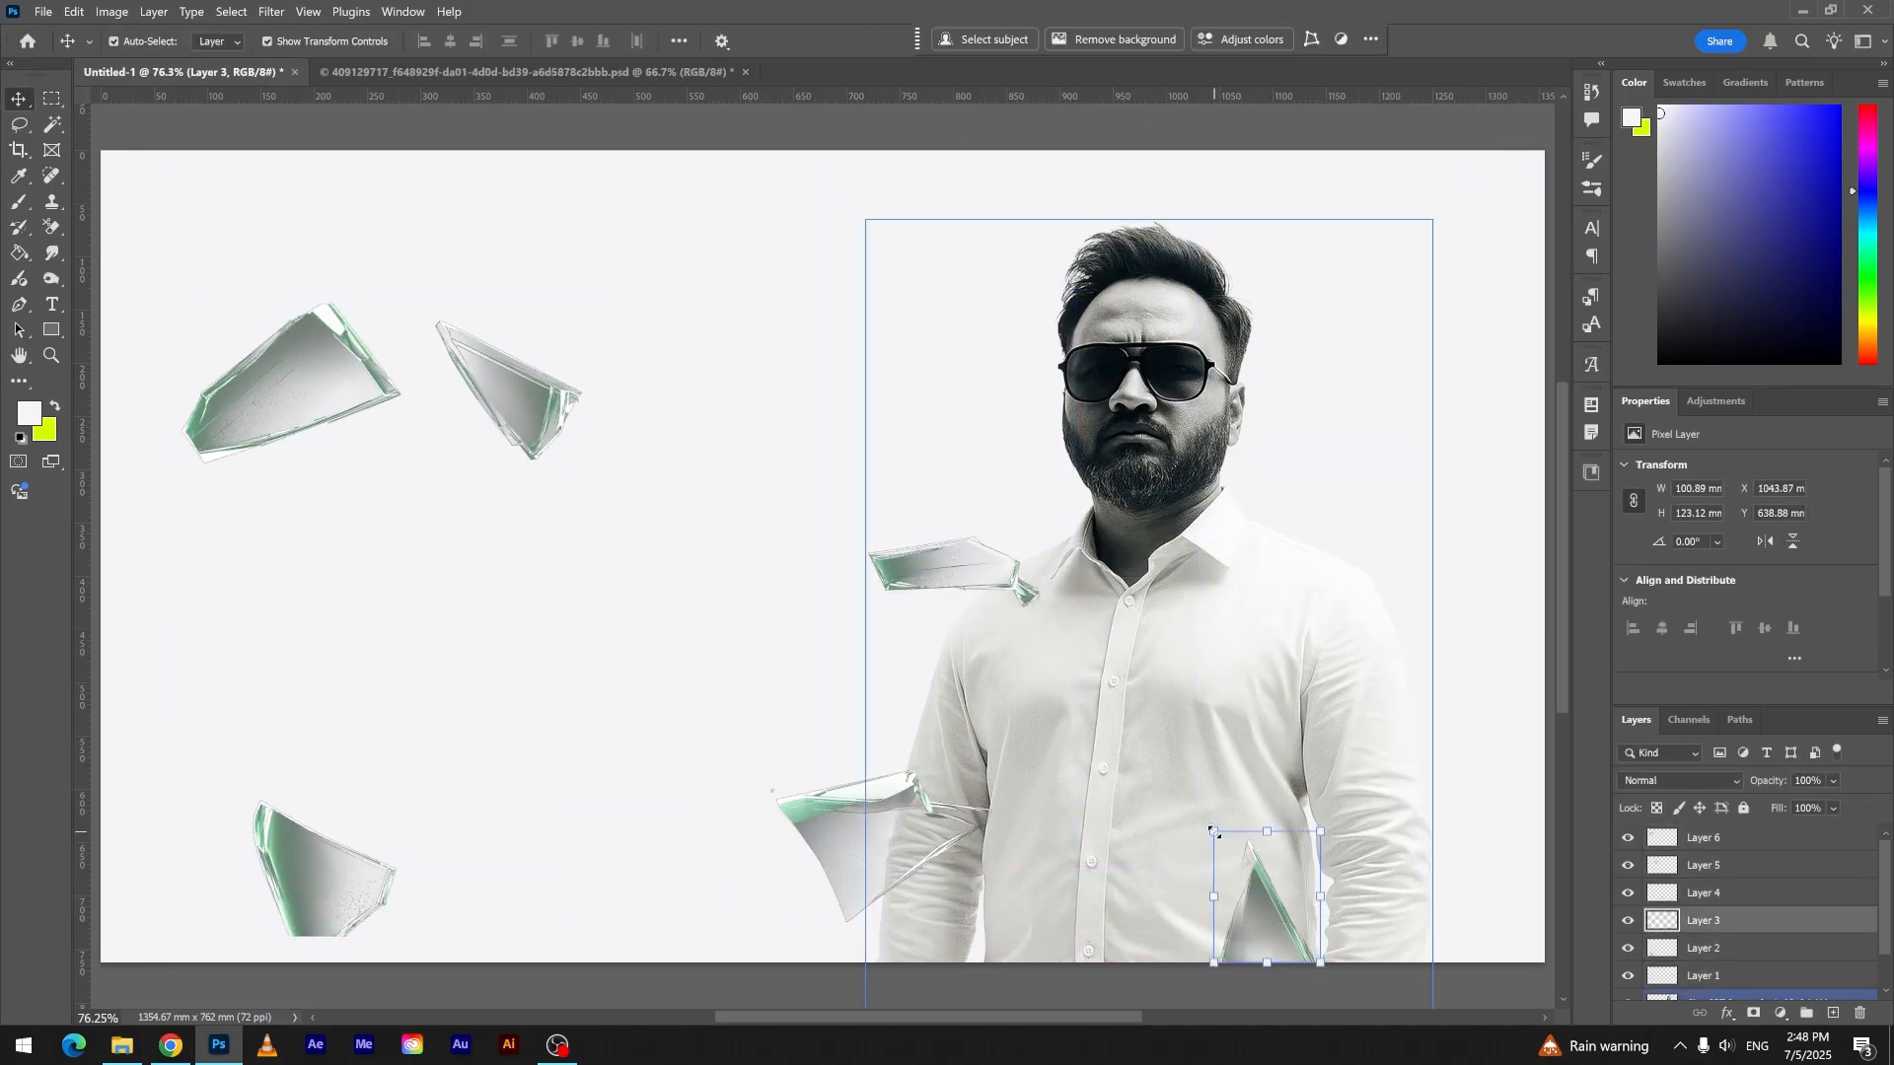
{"action": "left_click_drag", "start_coordinate": [1212, 832], "coordinate": [1203, 820]}
{"action": "key", "text": "Return"}
{"action": "left_click_drag", "start_coordinate": [895, 824], "coordinate": [869, 869]}
{"action": "left_click", "coordinate": [618, 724]}
{"action": "key", "text": "ctrl+z"}
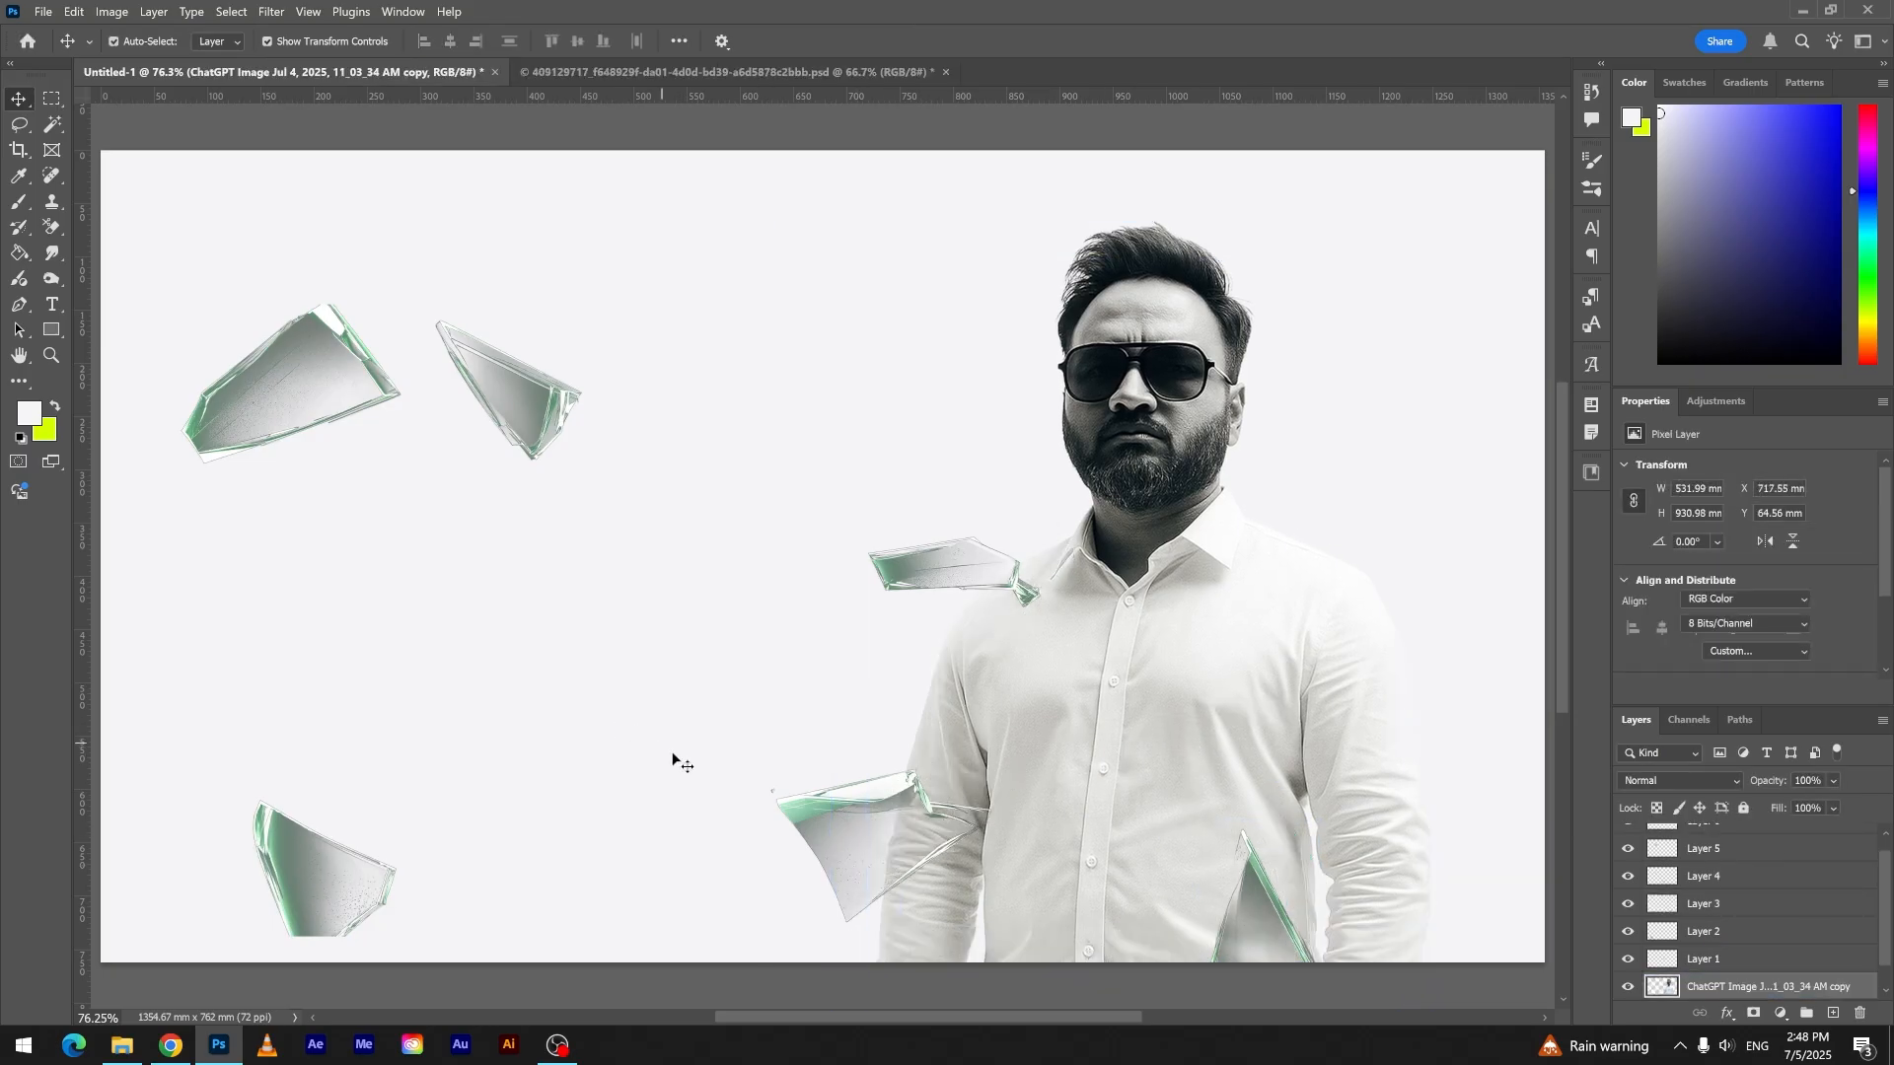
- Slightly enlarge the large bottom shard beside the man's sleeve, extending it further left
{"action": "left_click", "coordinate": [674, 756]}
{"action": "left_click_drag", "start_coordinate": [807, 808], "coordinate": [700, 758]}
{"action": "left_click", "coordinate": [1128, 40]}
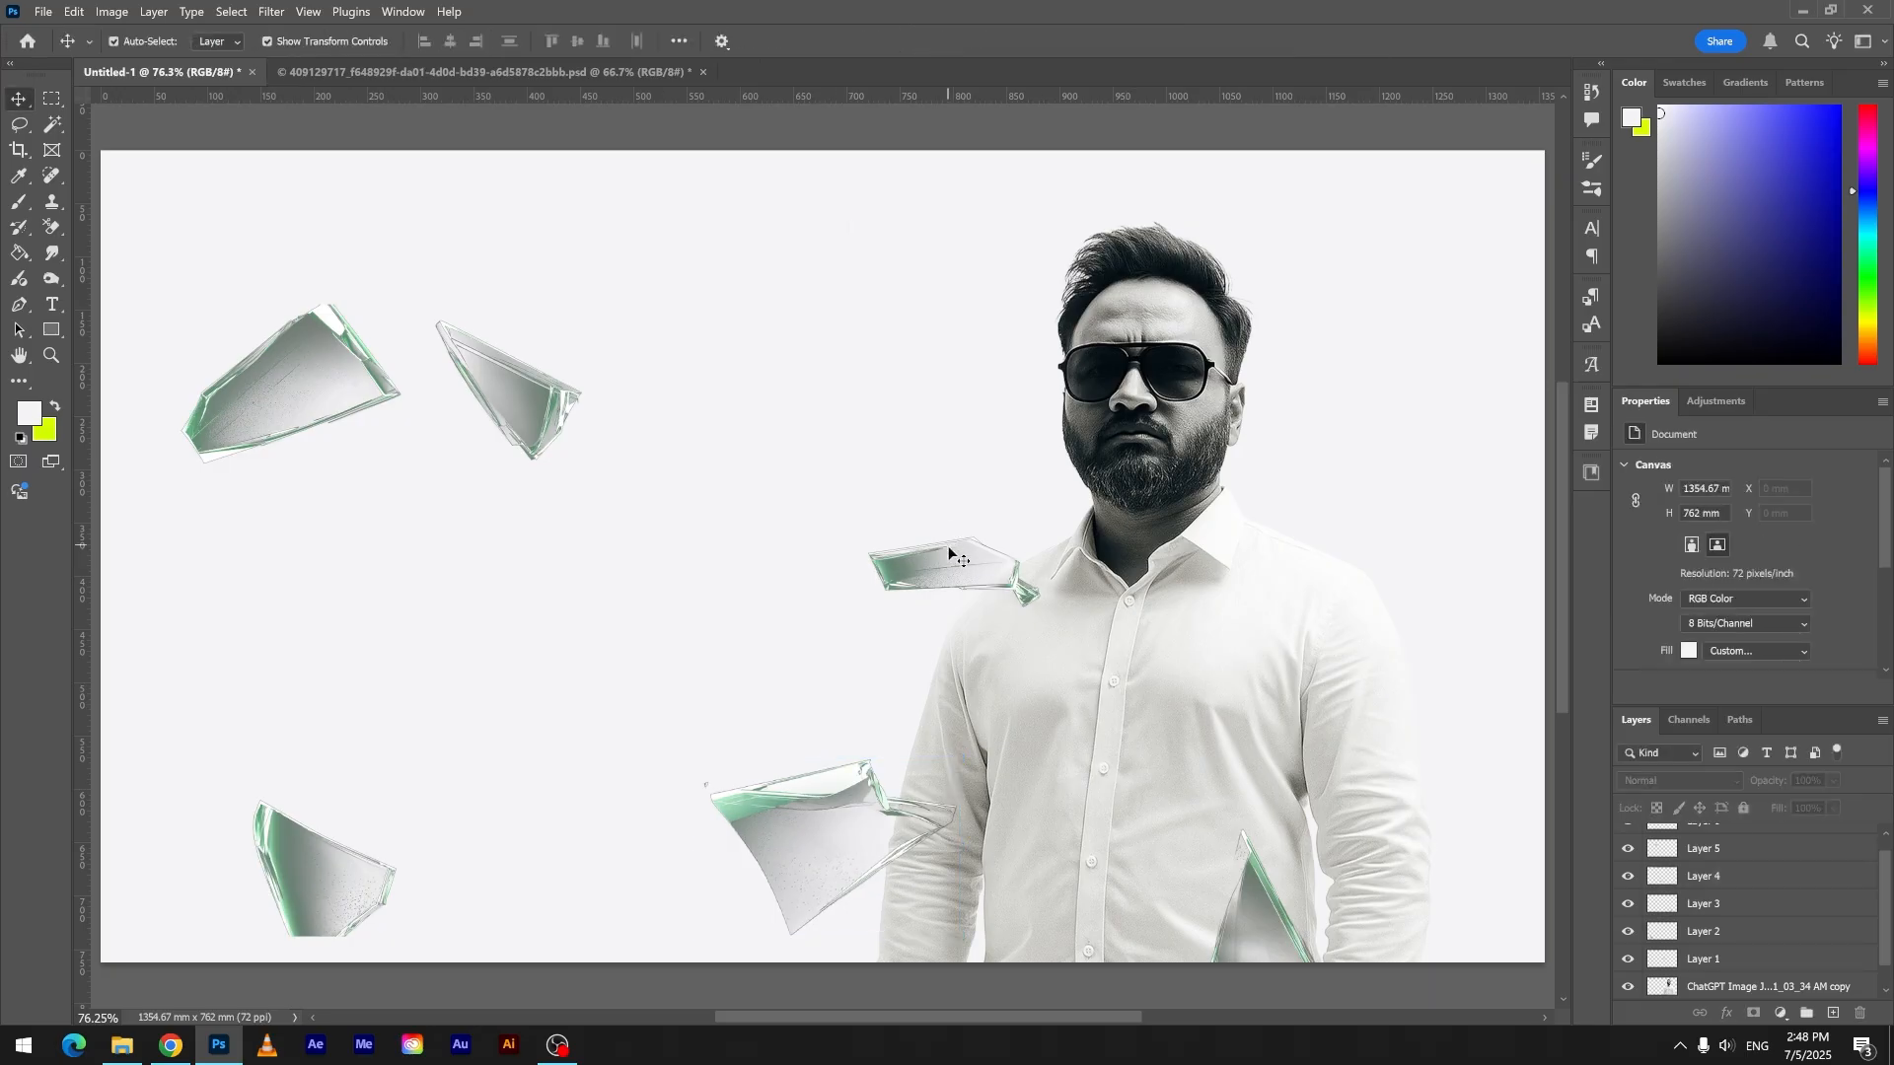
- Move the elongated shard to the right-hand shoulder, and place the triangular shard over the lower right-hand sleeve, scaled to 145.93%
{"action": "left_click_drag", "start_coordinate": [956, 569], "coordinate": [1401, 577]}
{"action": "left_click_drag", "start_coordinate": [510, 406], "coordinate": [1534, 844]}
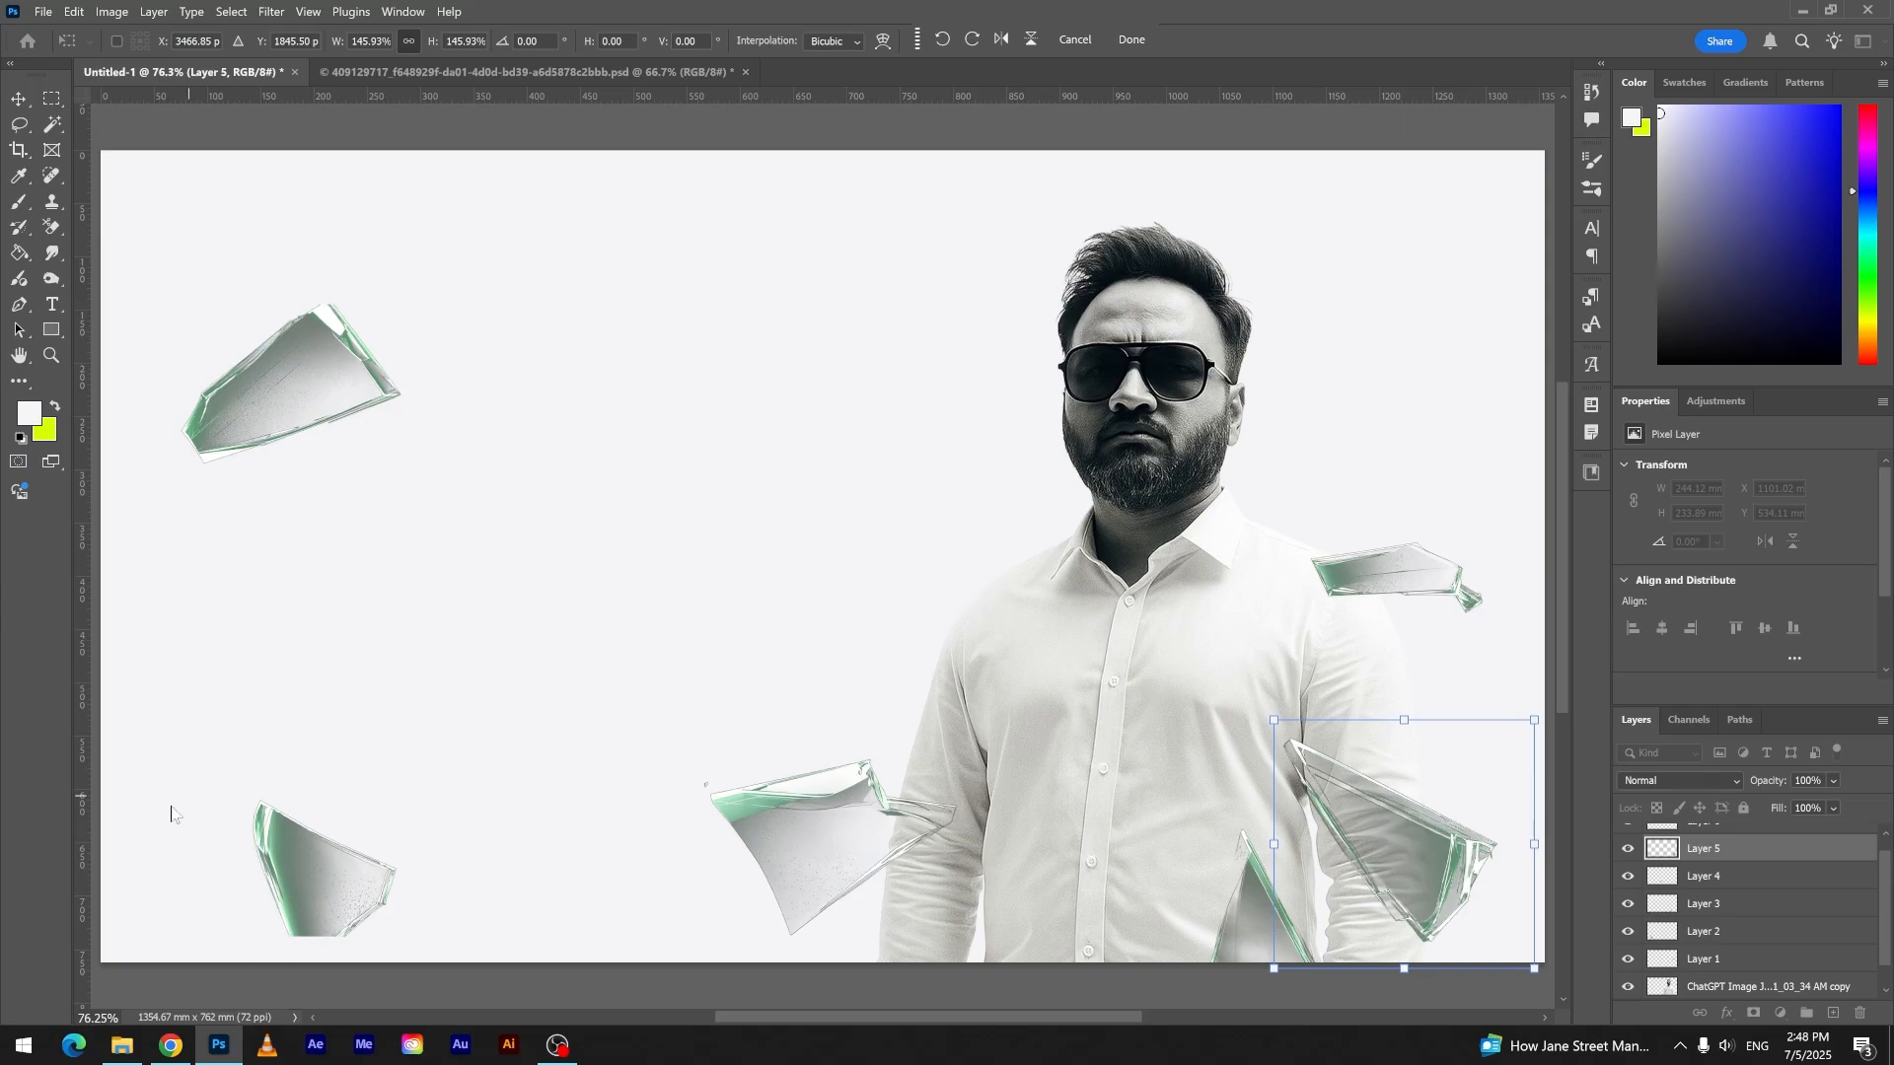
{"action": "key", "text": "Return"}
- Rotate the upper-left shard to -128.02° beside the left-hand shoulder, and move the lower-left shard up next to it
{"action": "left_click_drag", "start_coordinate": [296, 296], "coordinate": [956, 453]}
{"action": "left_click_drag", "start_coordinate": [1075, 454], "coordinate": [697, 431]}
{"action": "left_click_drag", "start_coordinate": [954, 571], "coordinate": [898, 625]}
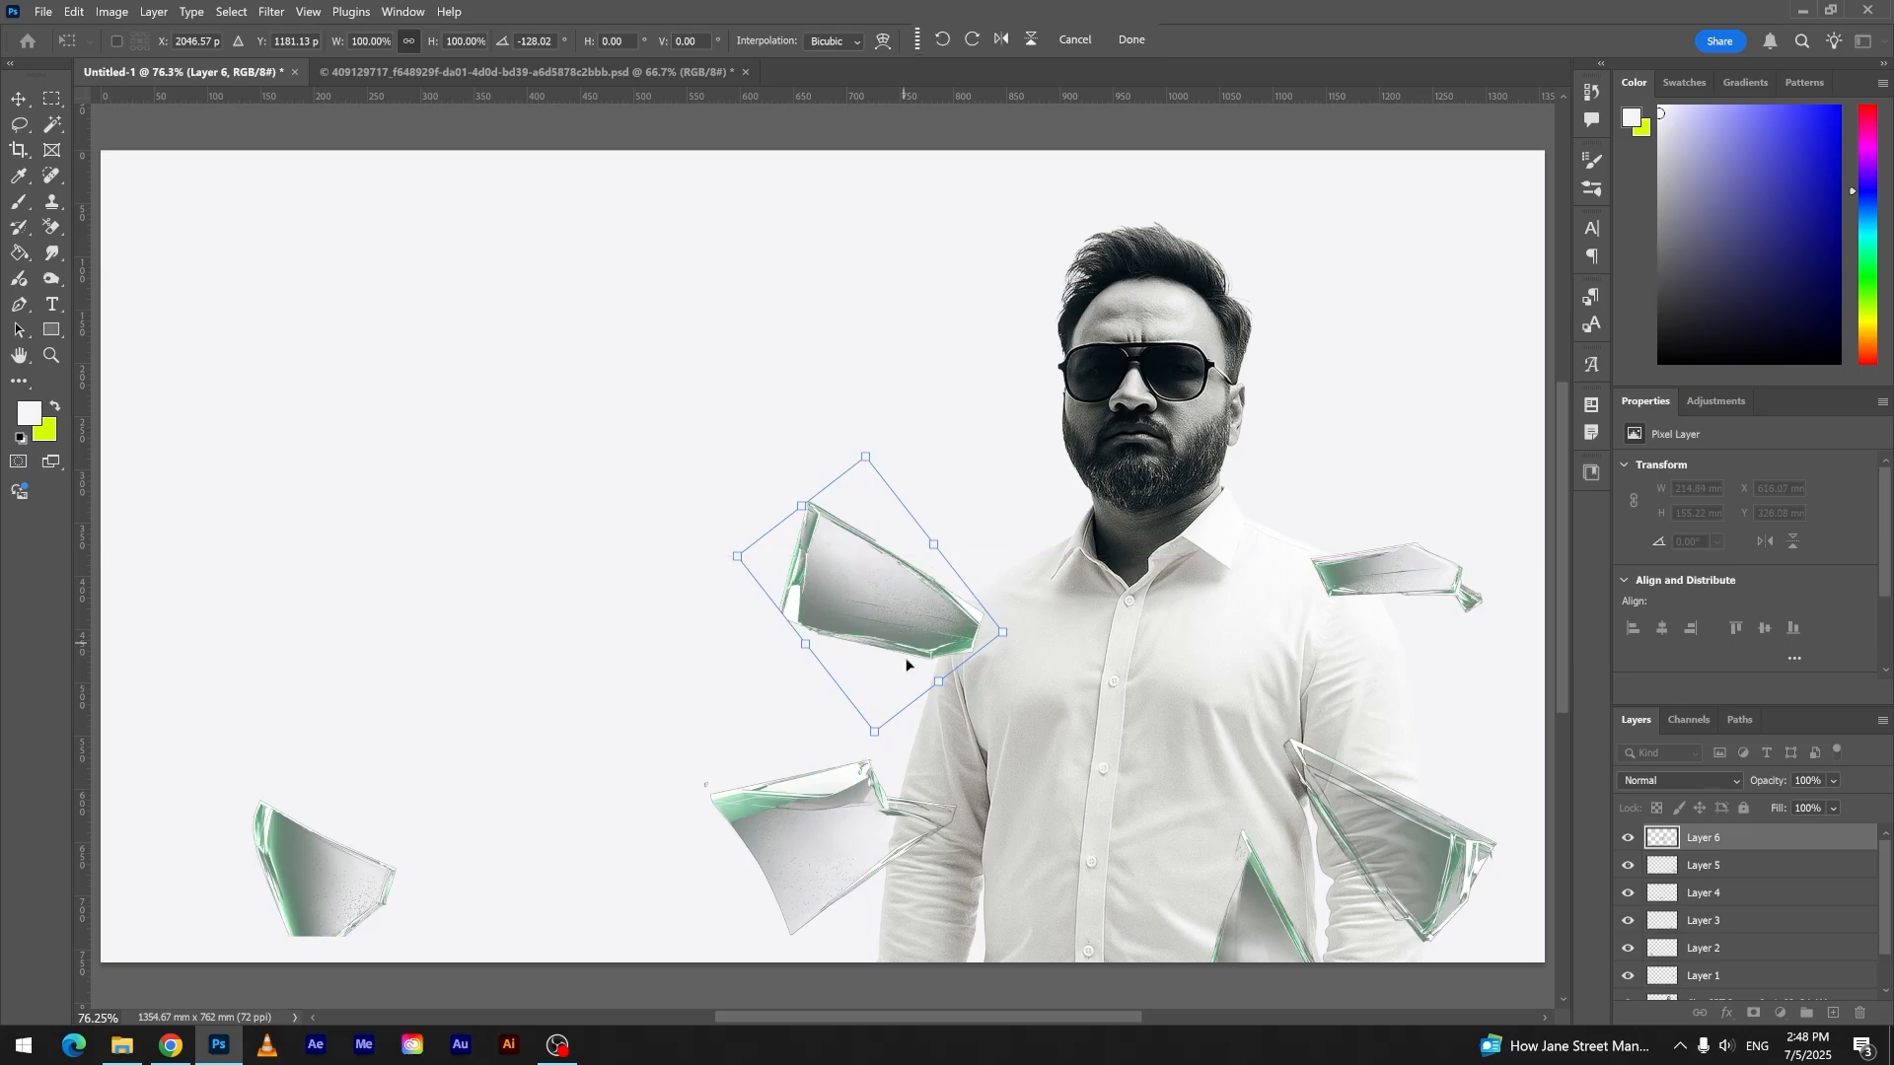
{"action": "key", "text": "Return"}
{"action": "left_click_drag", "start_coordinate": [296, 873], "coordinate": [659, 665]}
- Duplicate the triangular shard above the original, rotate the copy to -33.69° and scale it to about 65%
{"action": "left_click_drag", "start_coordinate": [1411, 847], "coordinate": [1418, 722]}
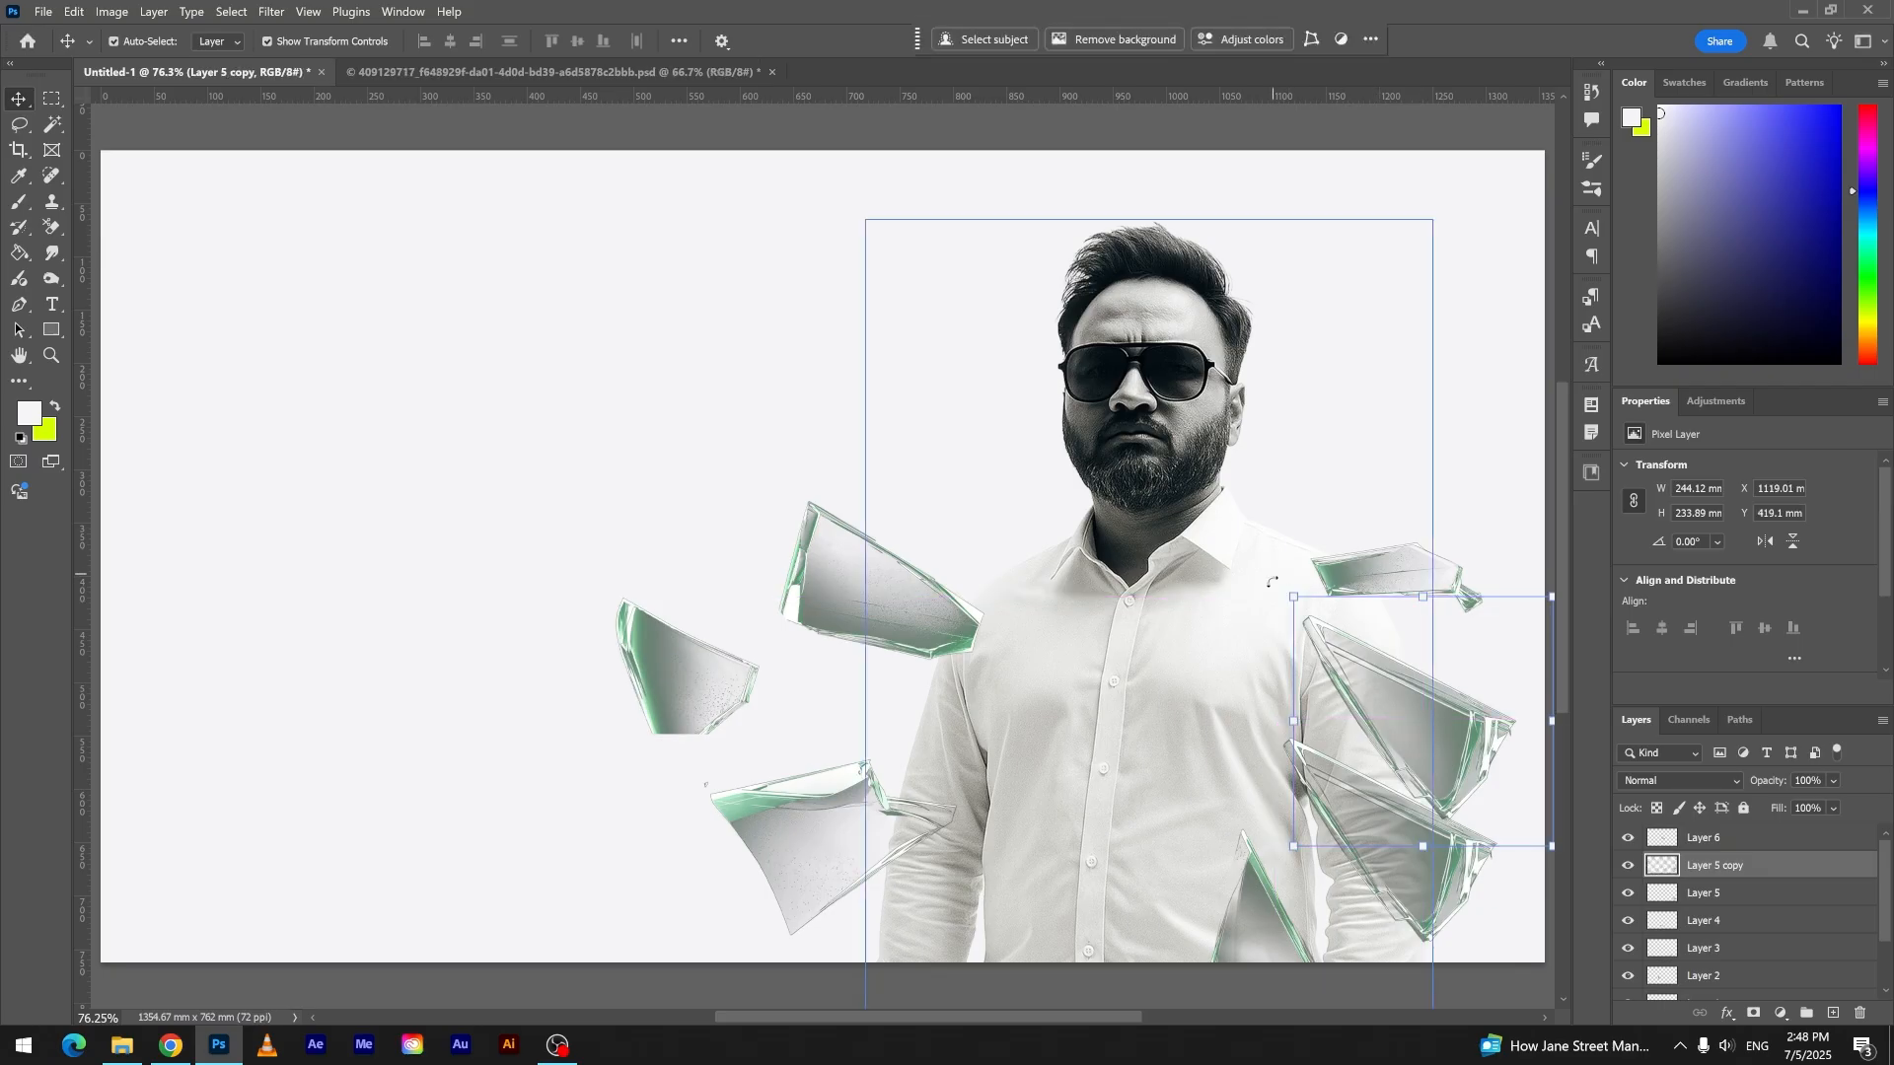
{"action": "left_click_drag", "start_coordinate": [1272, 589], "coordinate": [1239, 696]}
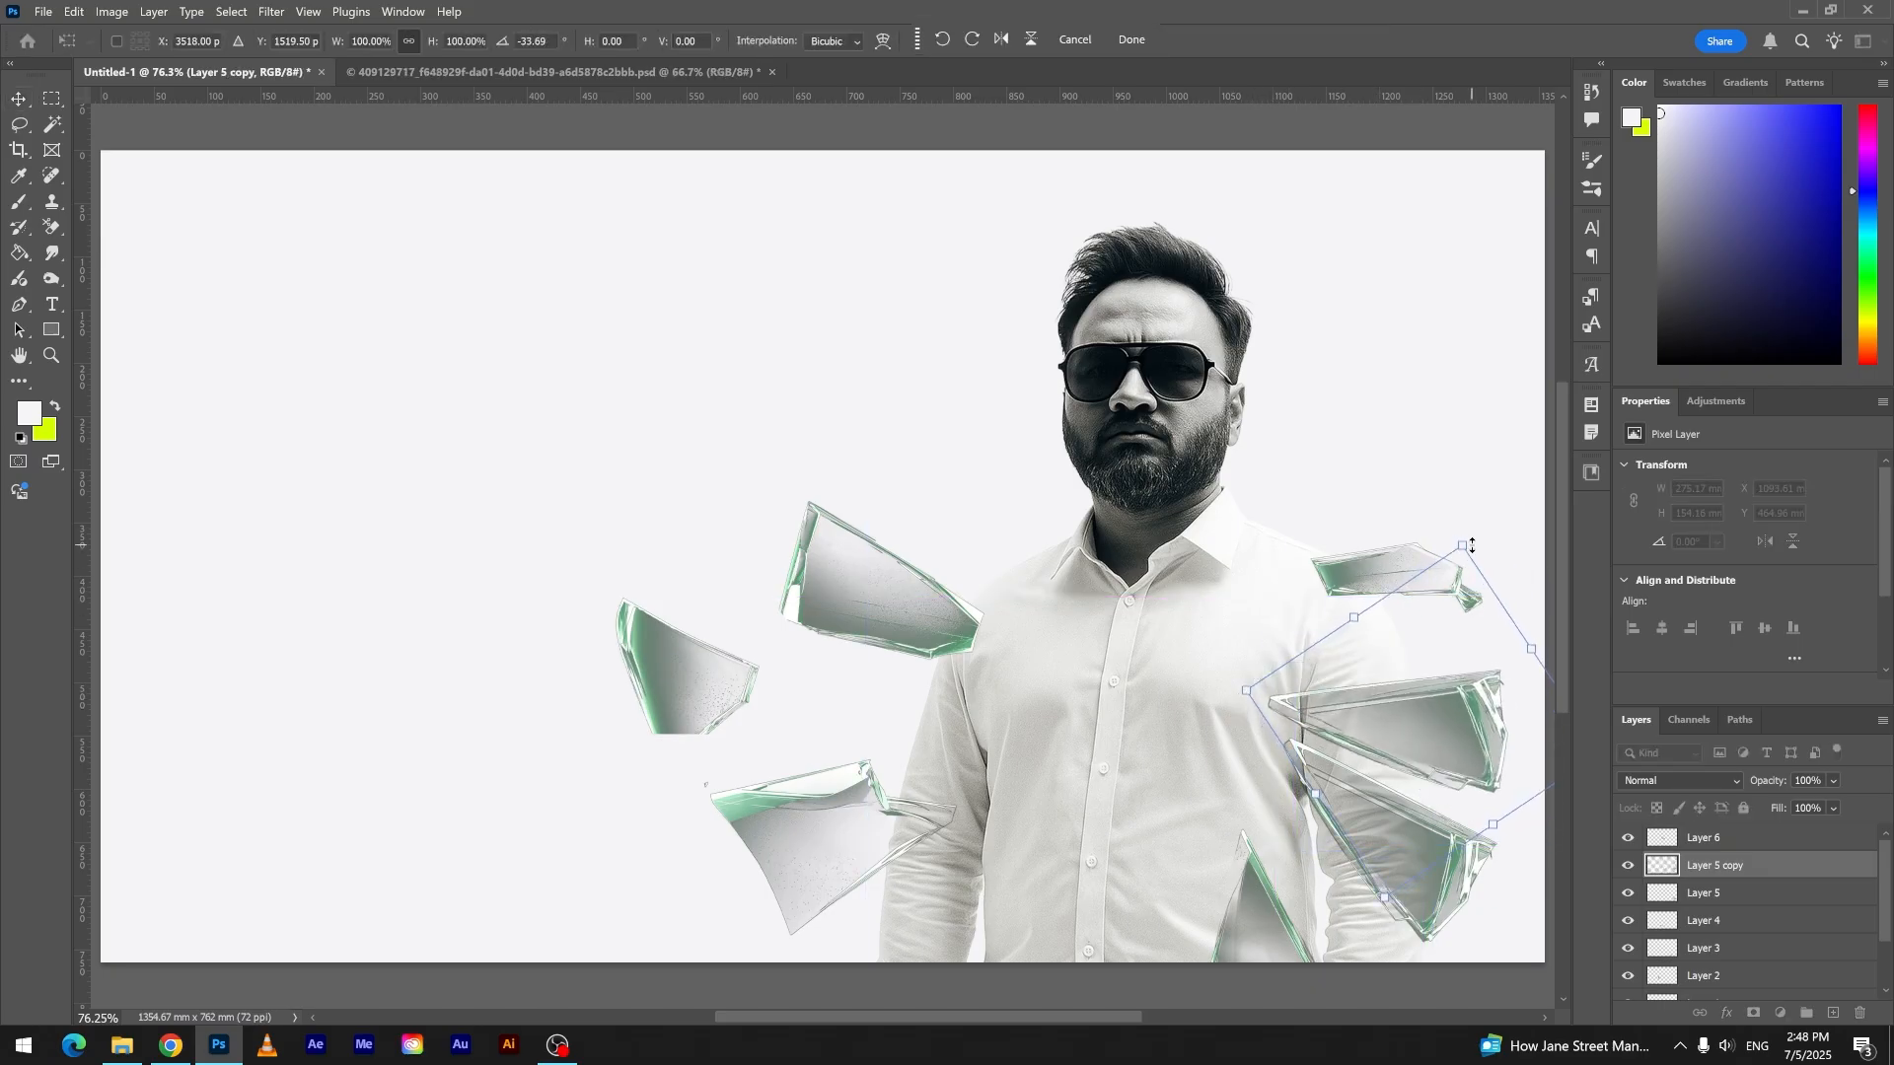
{"action": "left_click_drag", "start_coordinate": [1460, 544], "coordinate": [1431, 667]}
{"action": "left_click_drag", "start_coordinate": [1427, 774], "coordinate": [1449, 687]}
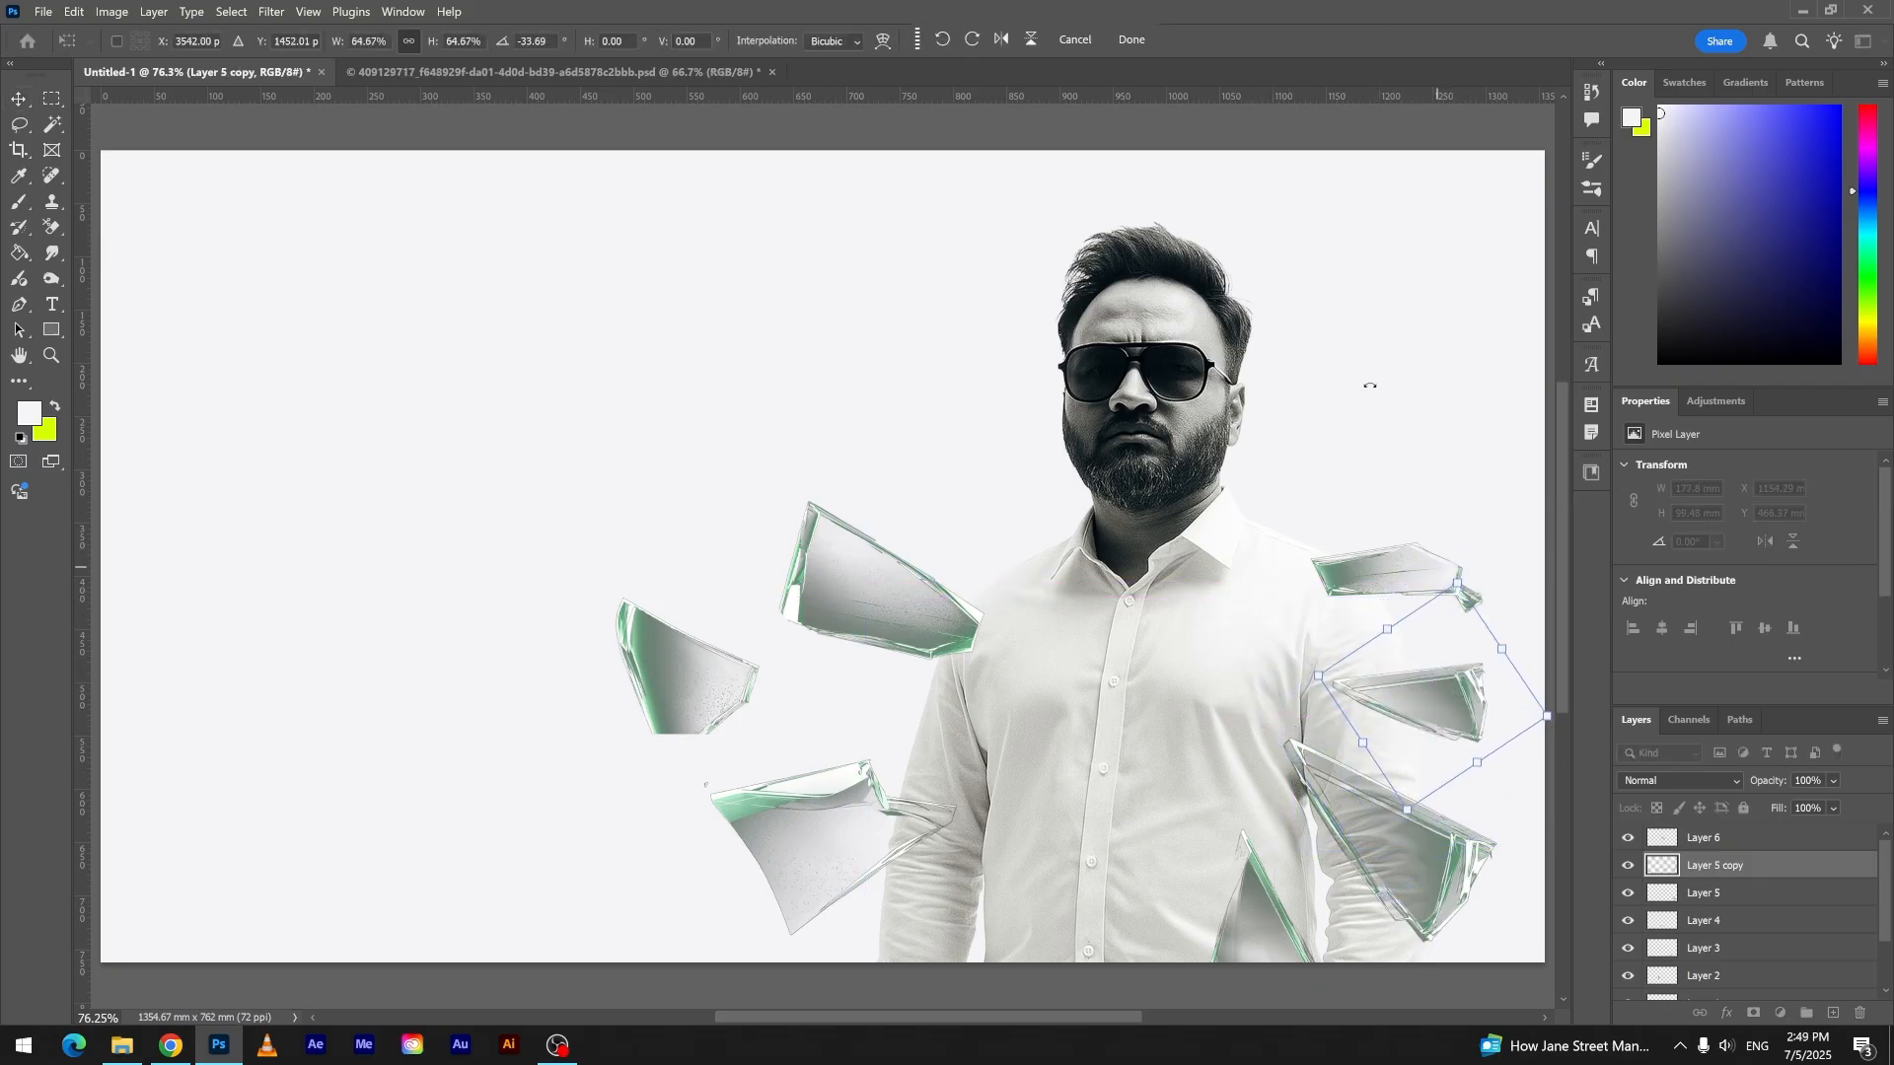
{"action": "left_click", "coordinate": [1132, 41]}
- Move the shard from the left-hand shoulder up against the shirt collar, rotated 28.64° and scaled to 85.18%
{"action": "left_click_drag", "start_coordinate": [921, 549], "coordinate": [1046, 442]}
{"action": "left_click_drag", "start_coordinate": [1126, 356], "coordinate": [1148, 456]}
{"action": "left_click_drag", "start_coordinate": [1051, 414], "coordinate": [1085, 462]}
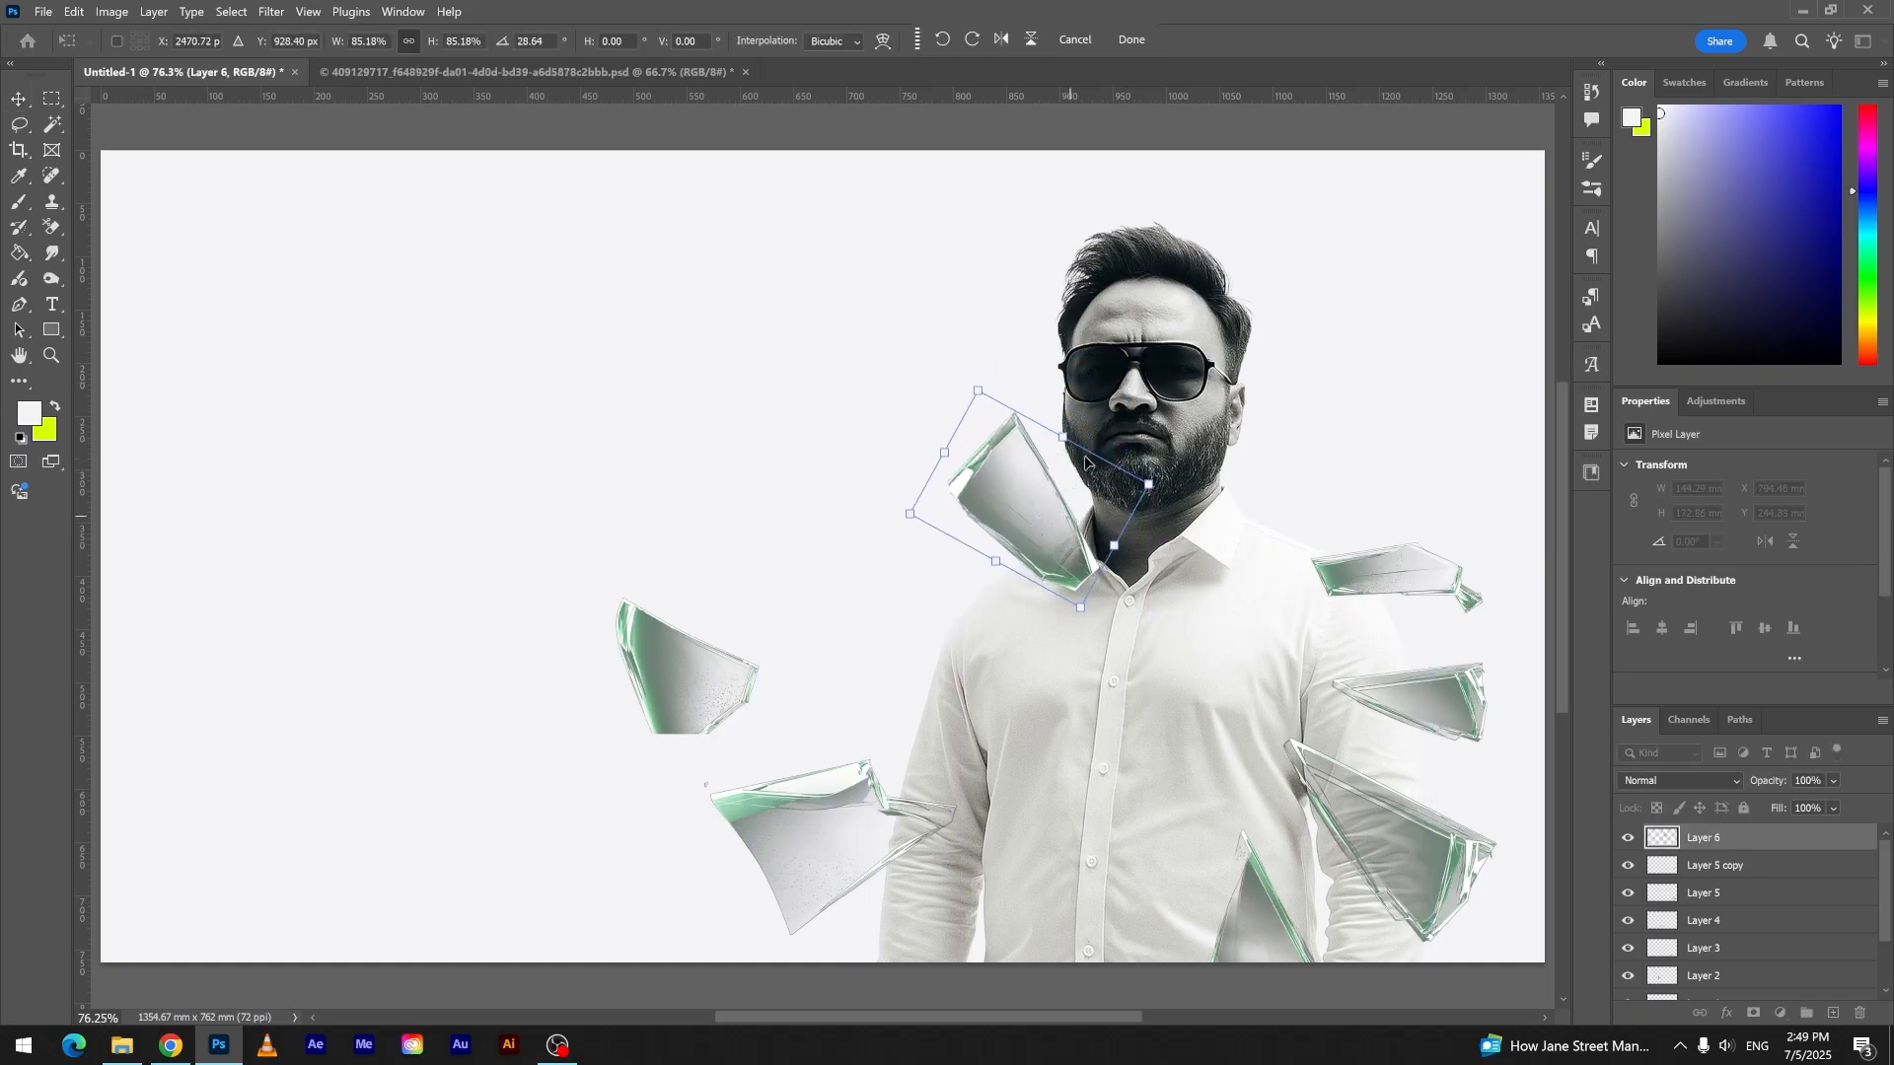
{"action": "left_click", "coordinate": [1131, 41]}
- Move the middle left shard closer to the sleeve, and nudge the bottom left shard and the collar shard slightly
{"action": "left_click_drag", "start_coordinate": [728, 655], "coordinate": [860, 653]}
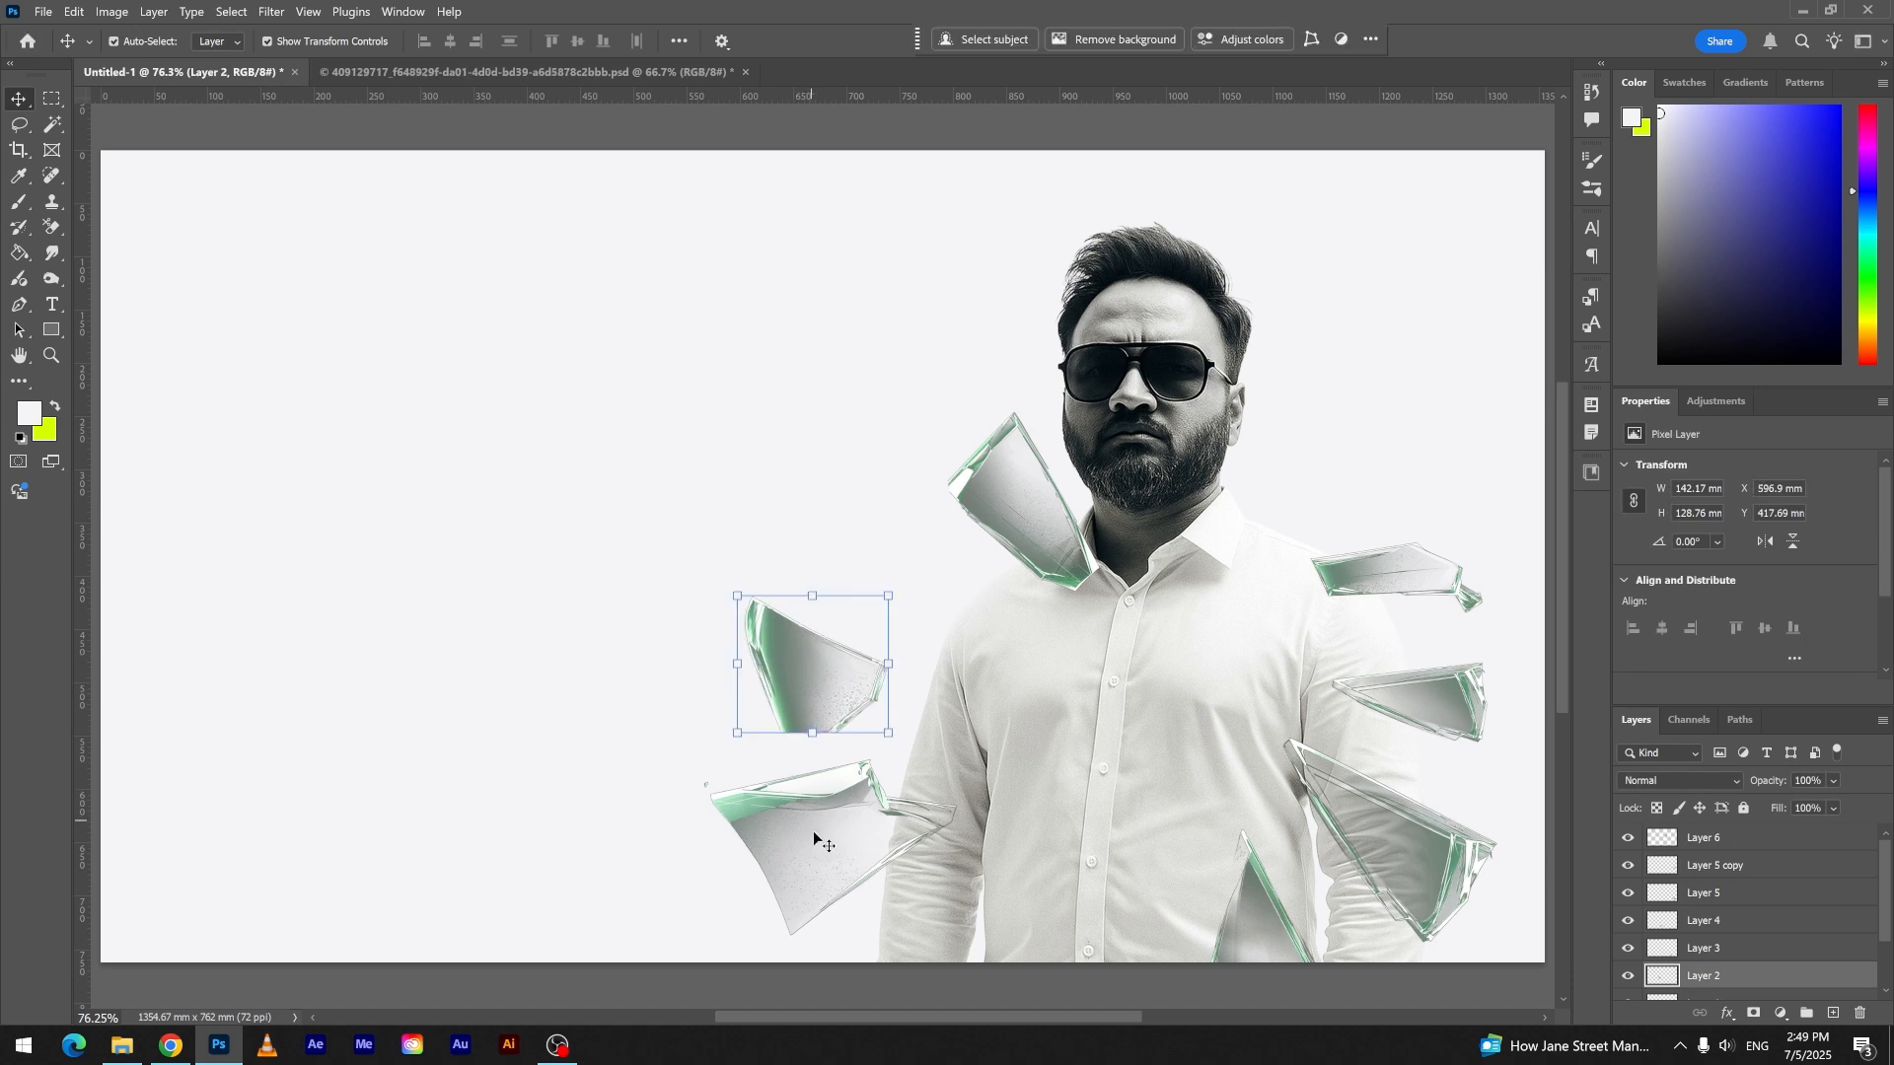
{"action": "left_click", "coordinate": [816, 860]}
{"action": "left_click_drag", "start_coordinate": [817, 860], "coordinate": [808, 869]}
{"action": "left_click_drag", "start_coordinate": [1000, 507], "coordinate": [991, 489]}
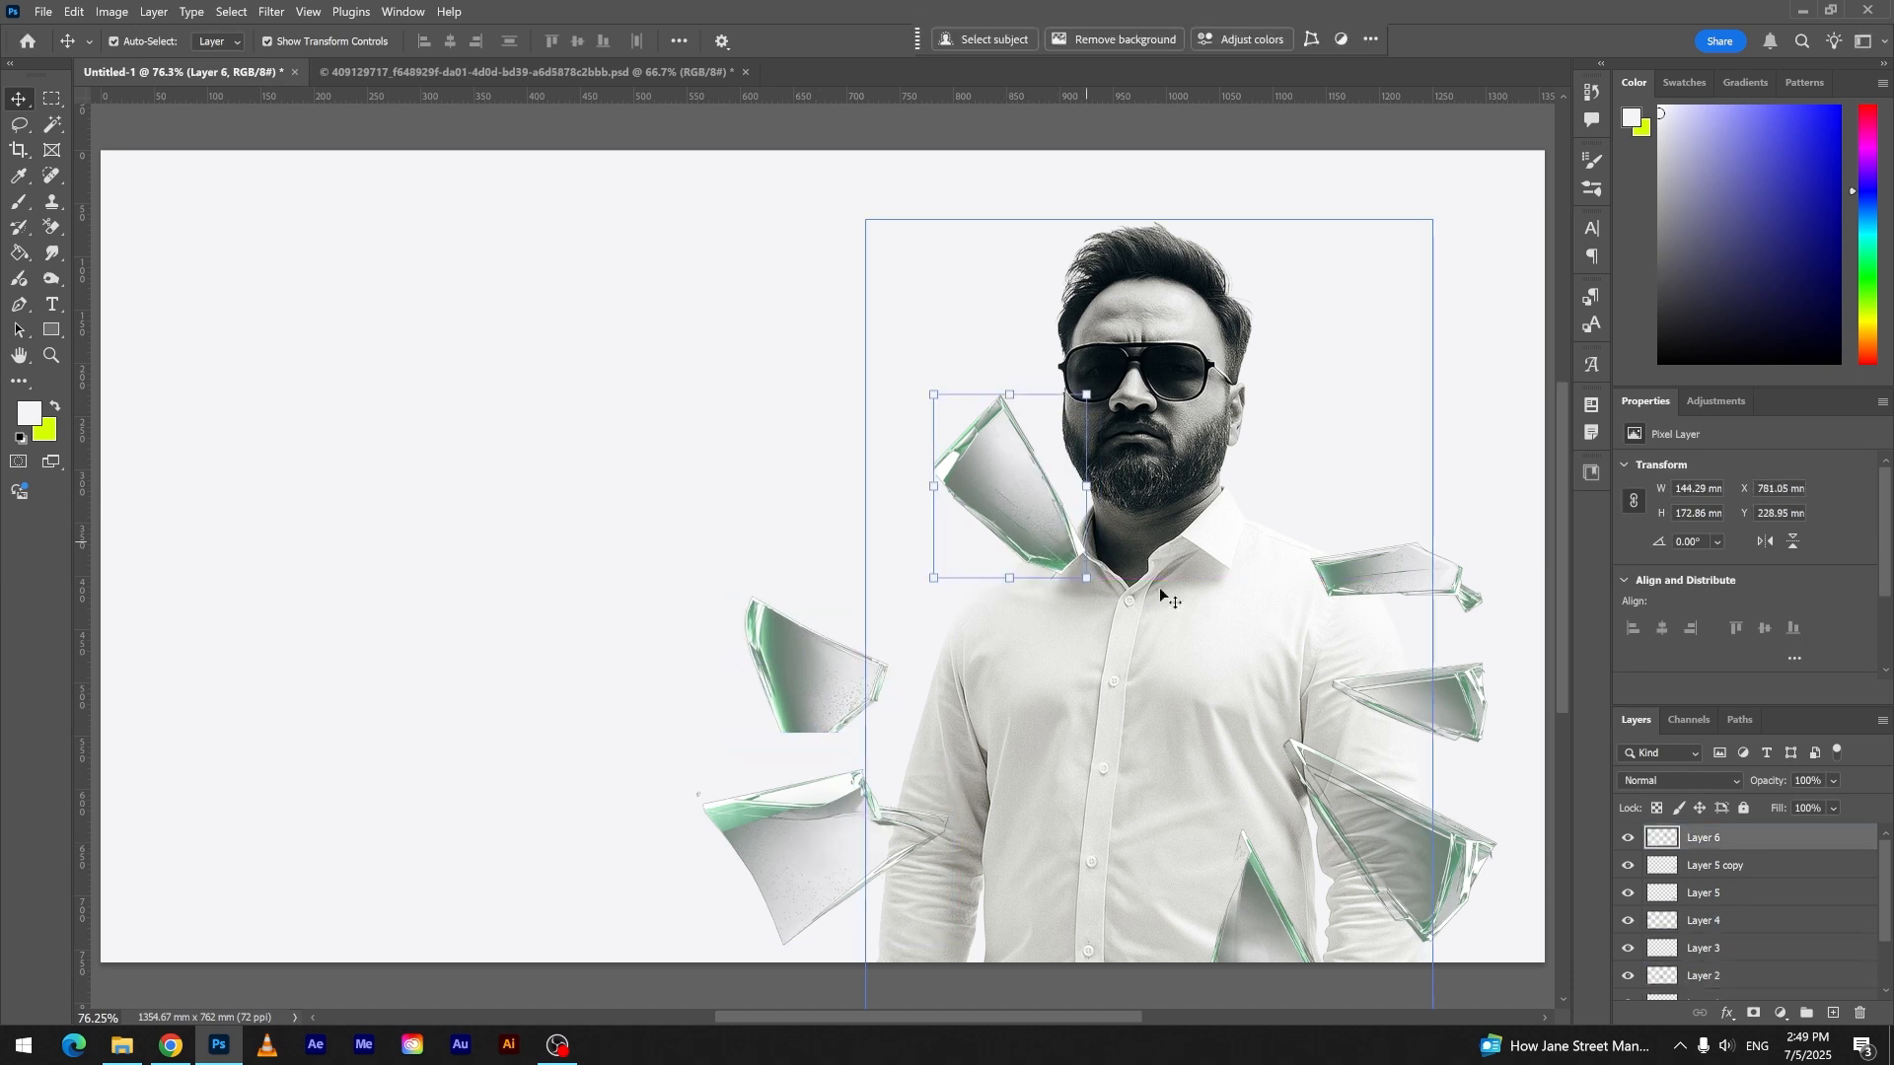
- Use Hue/Saturation to lower the collar shard's saturation to -42 and the elongated right-hand shoulder shard's saturation to -60
{"action": "key", "text": "ctrl+u"}
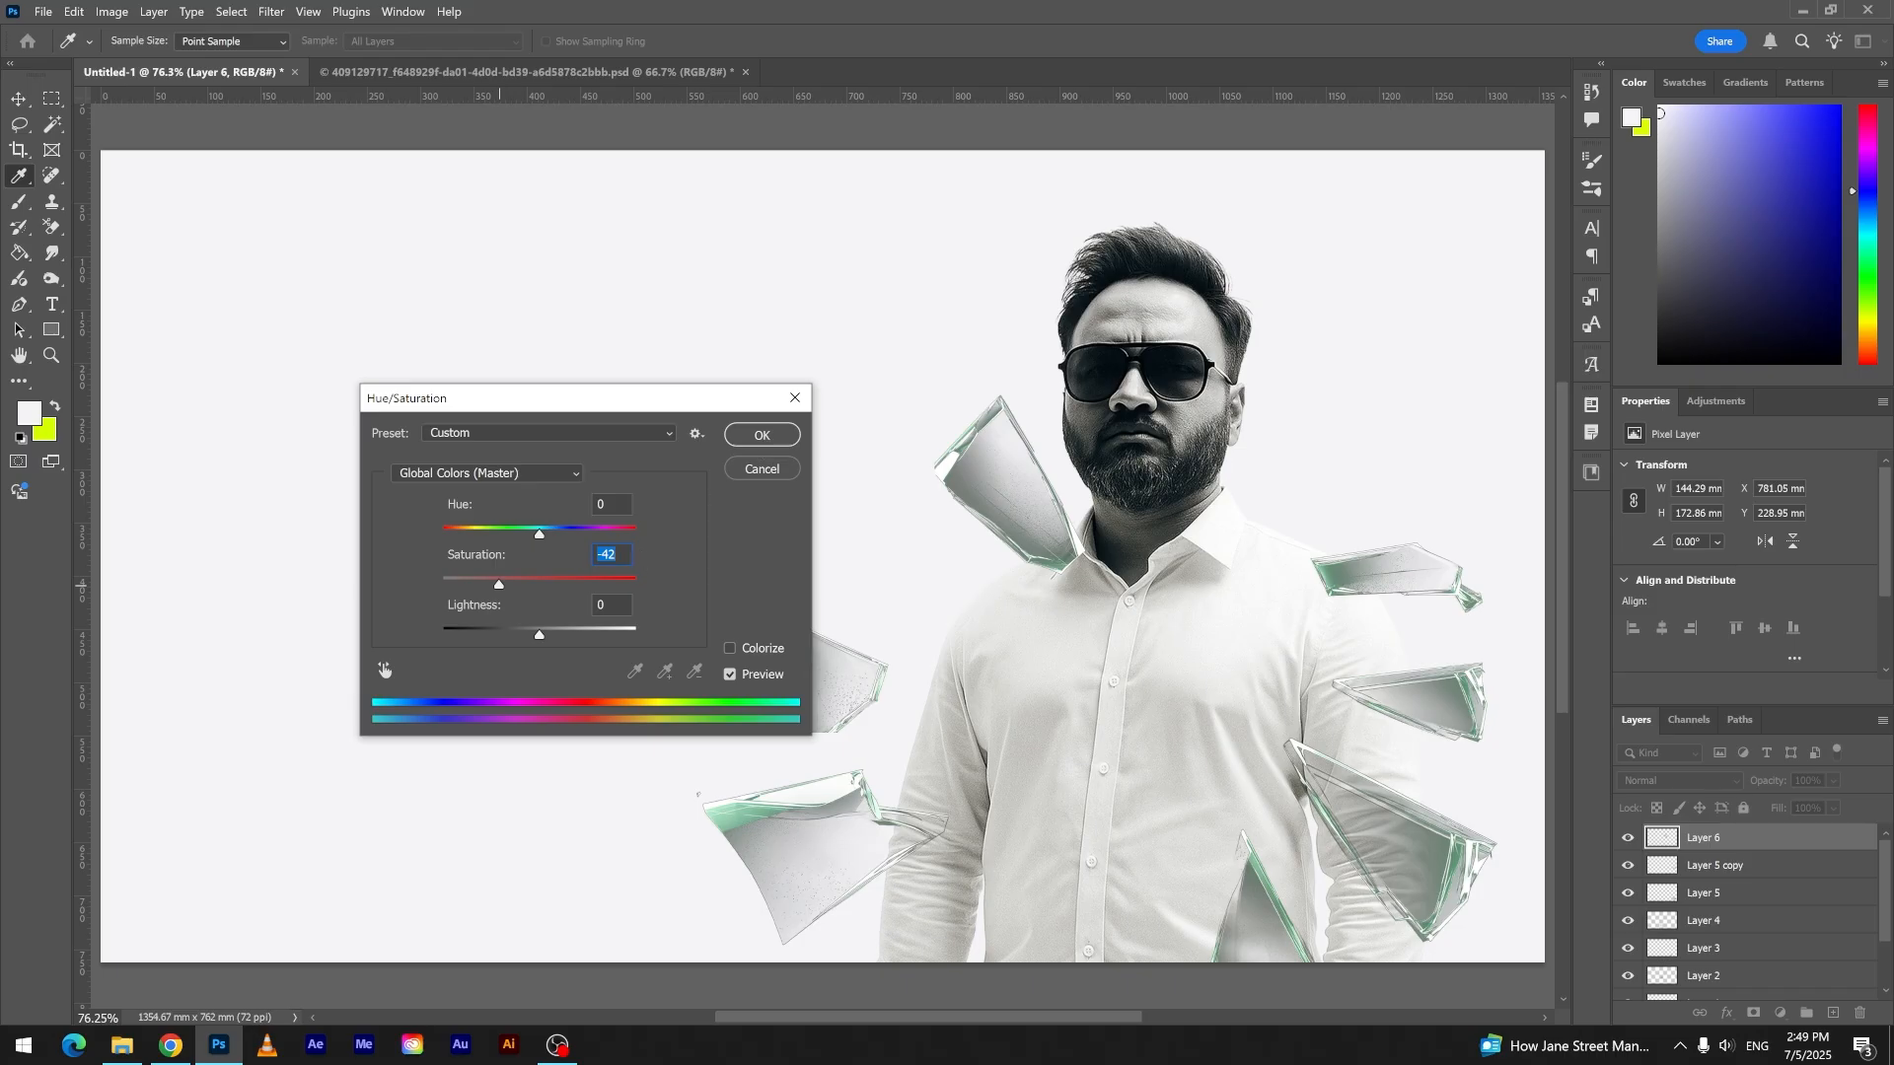
{"action": "key", "text": "Return"}
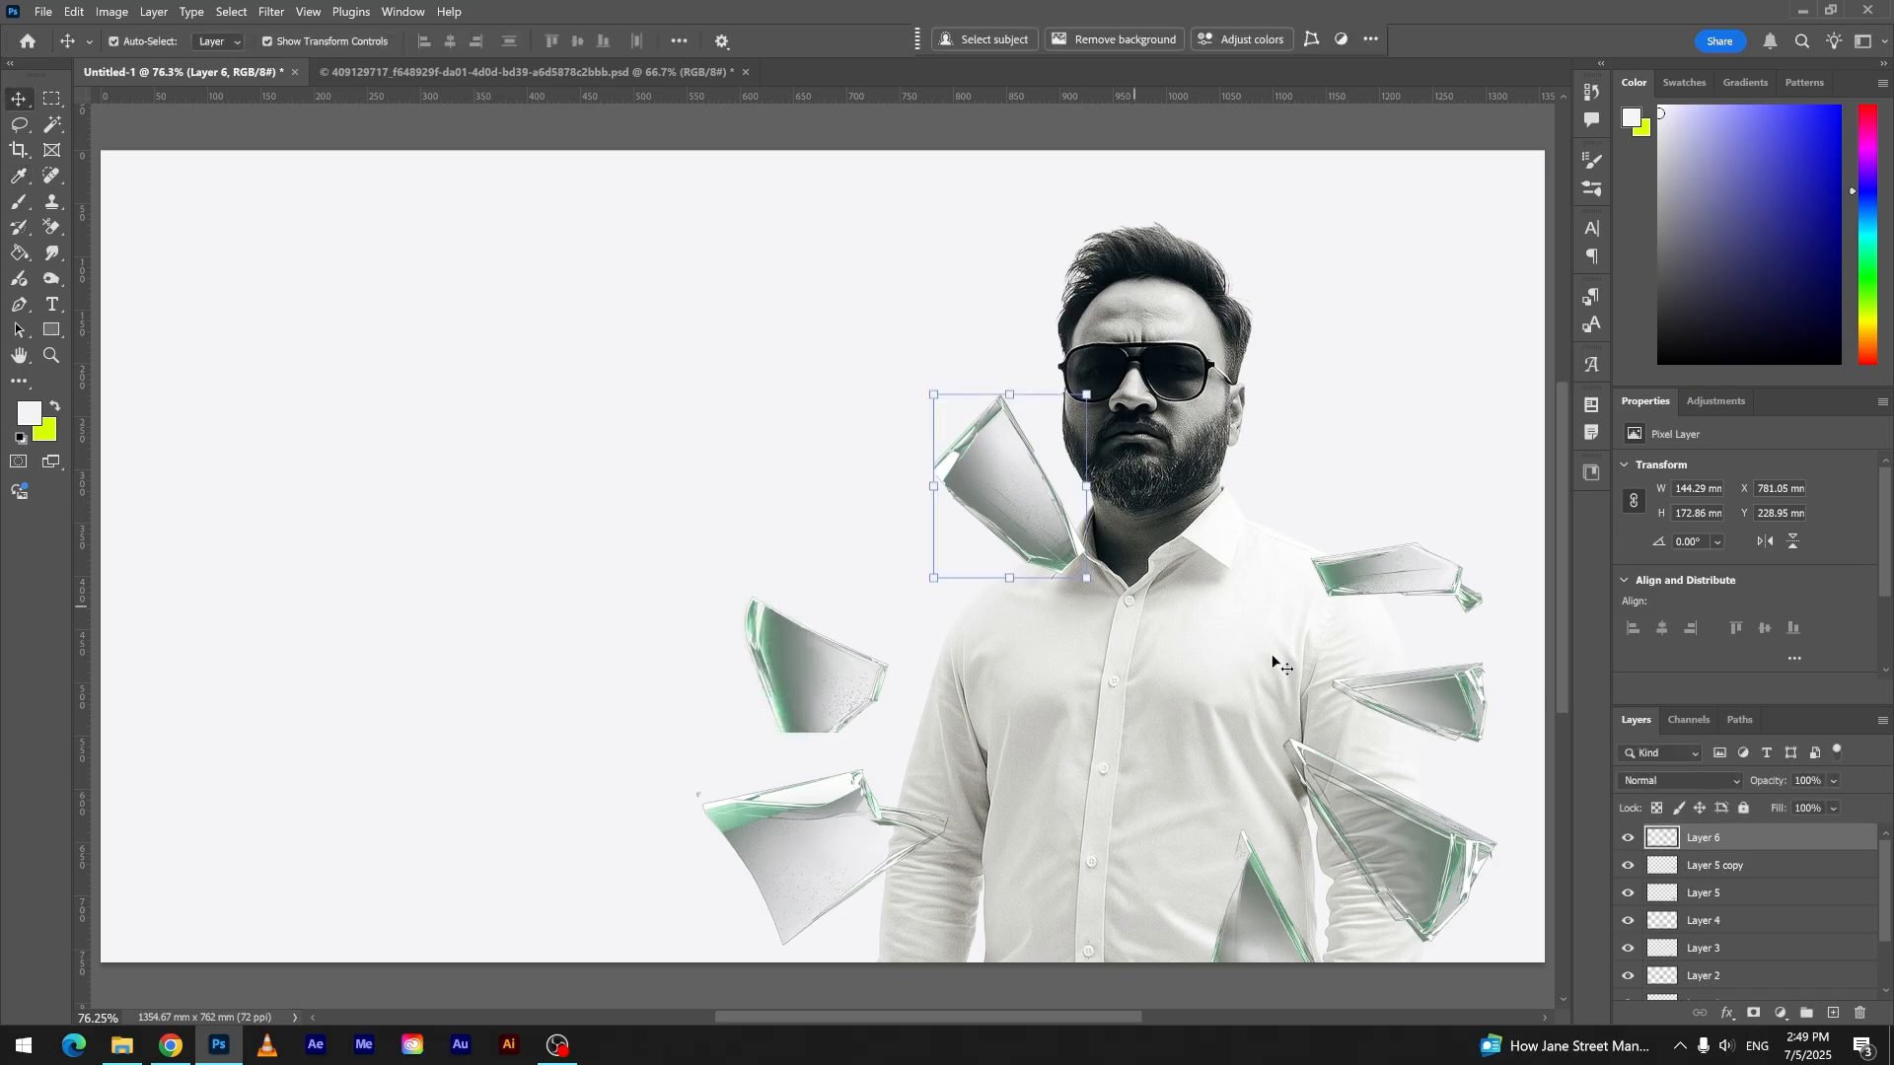
{"action": "left_click", "coordinate": [1359, 569]}
{"action": "key", "text": "ctrl+u"}
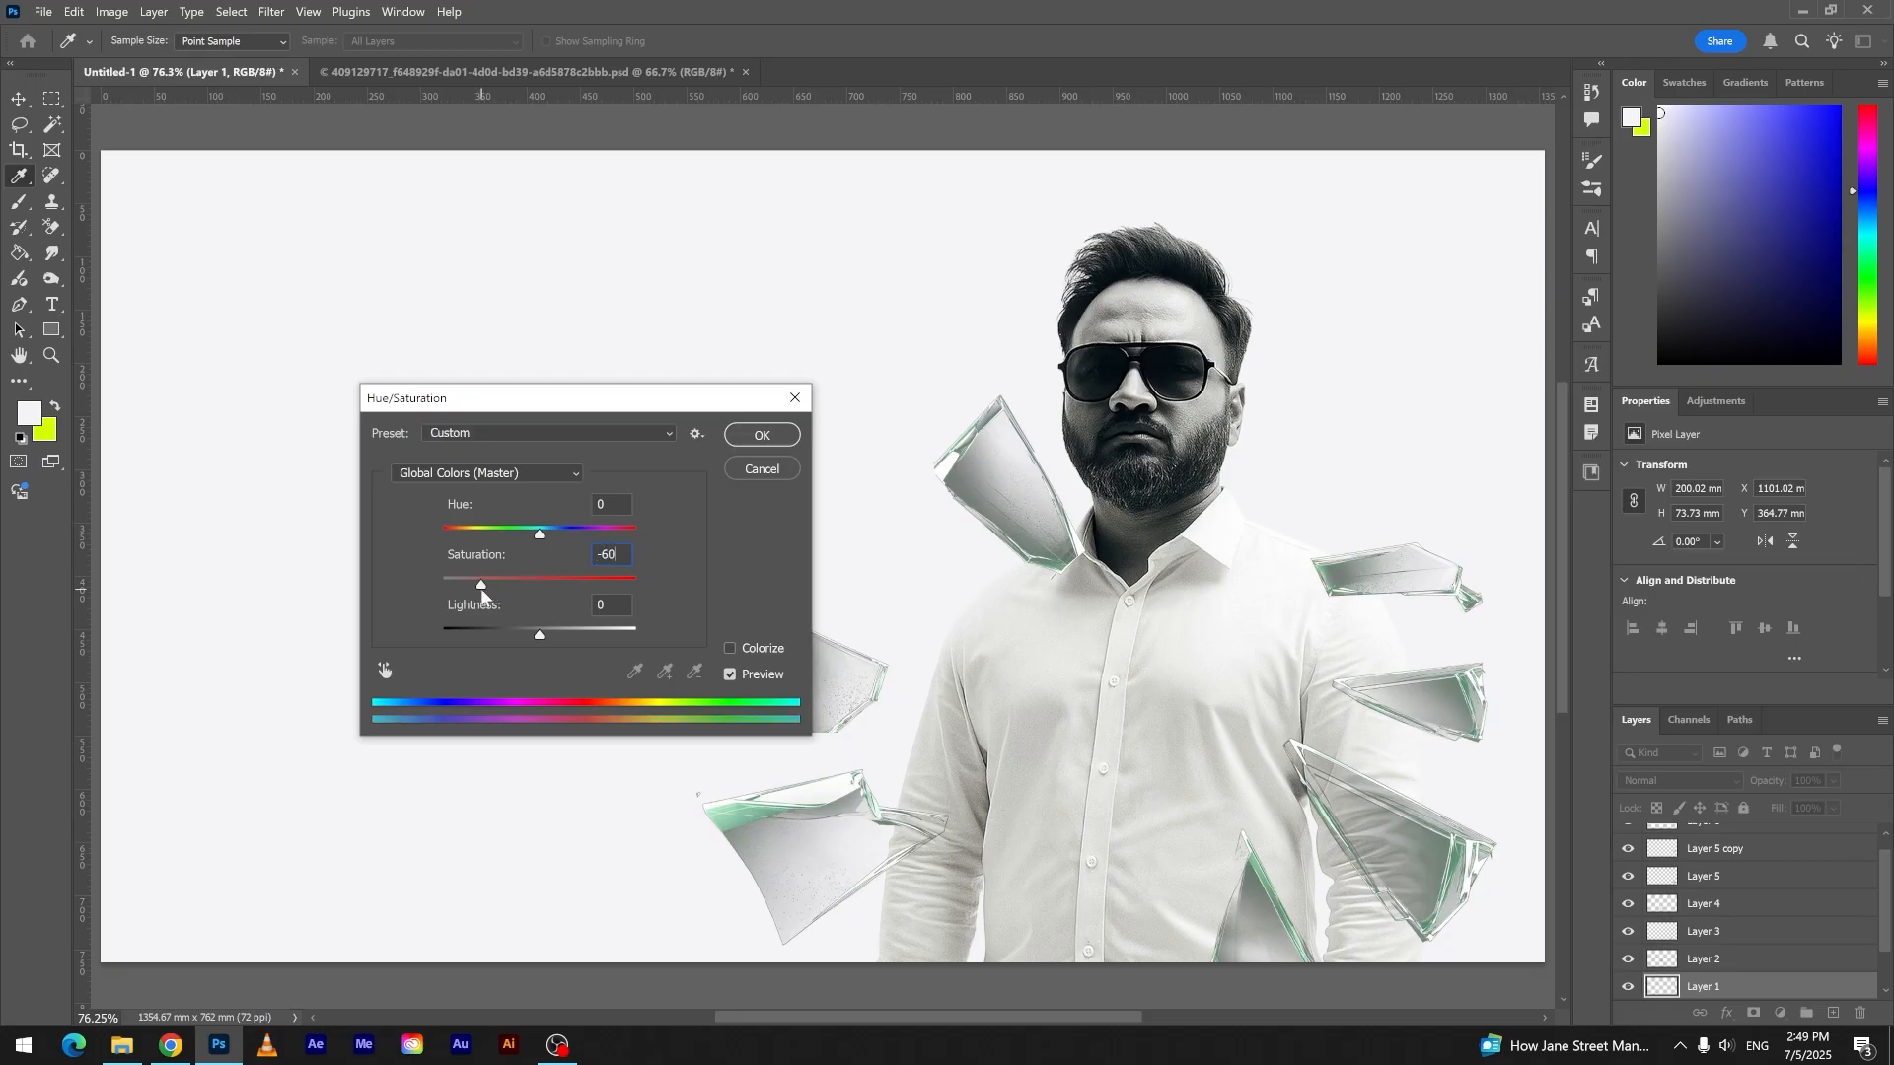
{"action": "left_click", "coordinate": [755, 438]}
- Lower the saturation of the duplicated triangular shard over the right-hand sleeve with Hue/Saturation
{"action": "left_click", "coordinate": [1420, 696]}
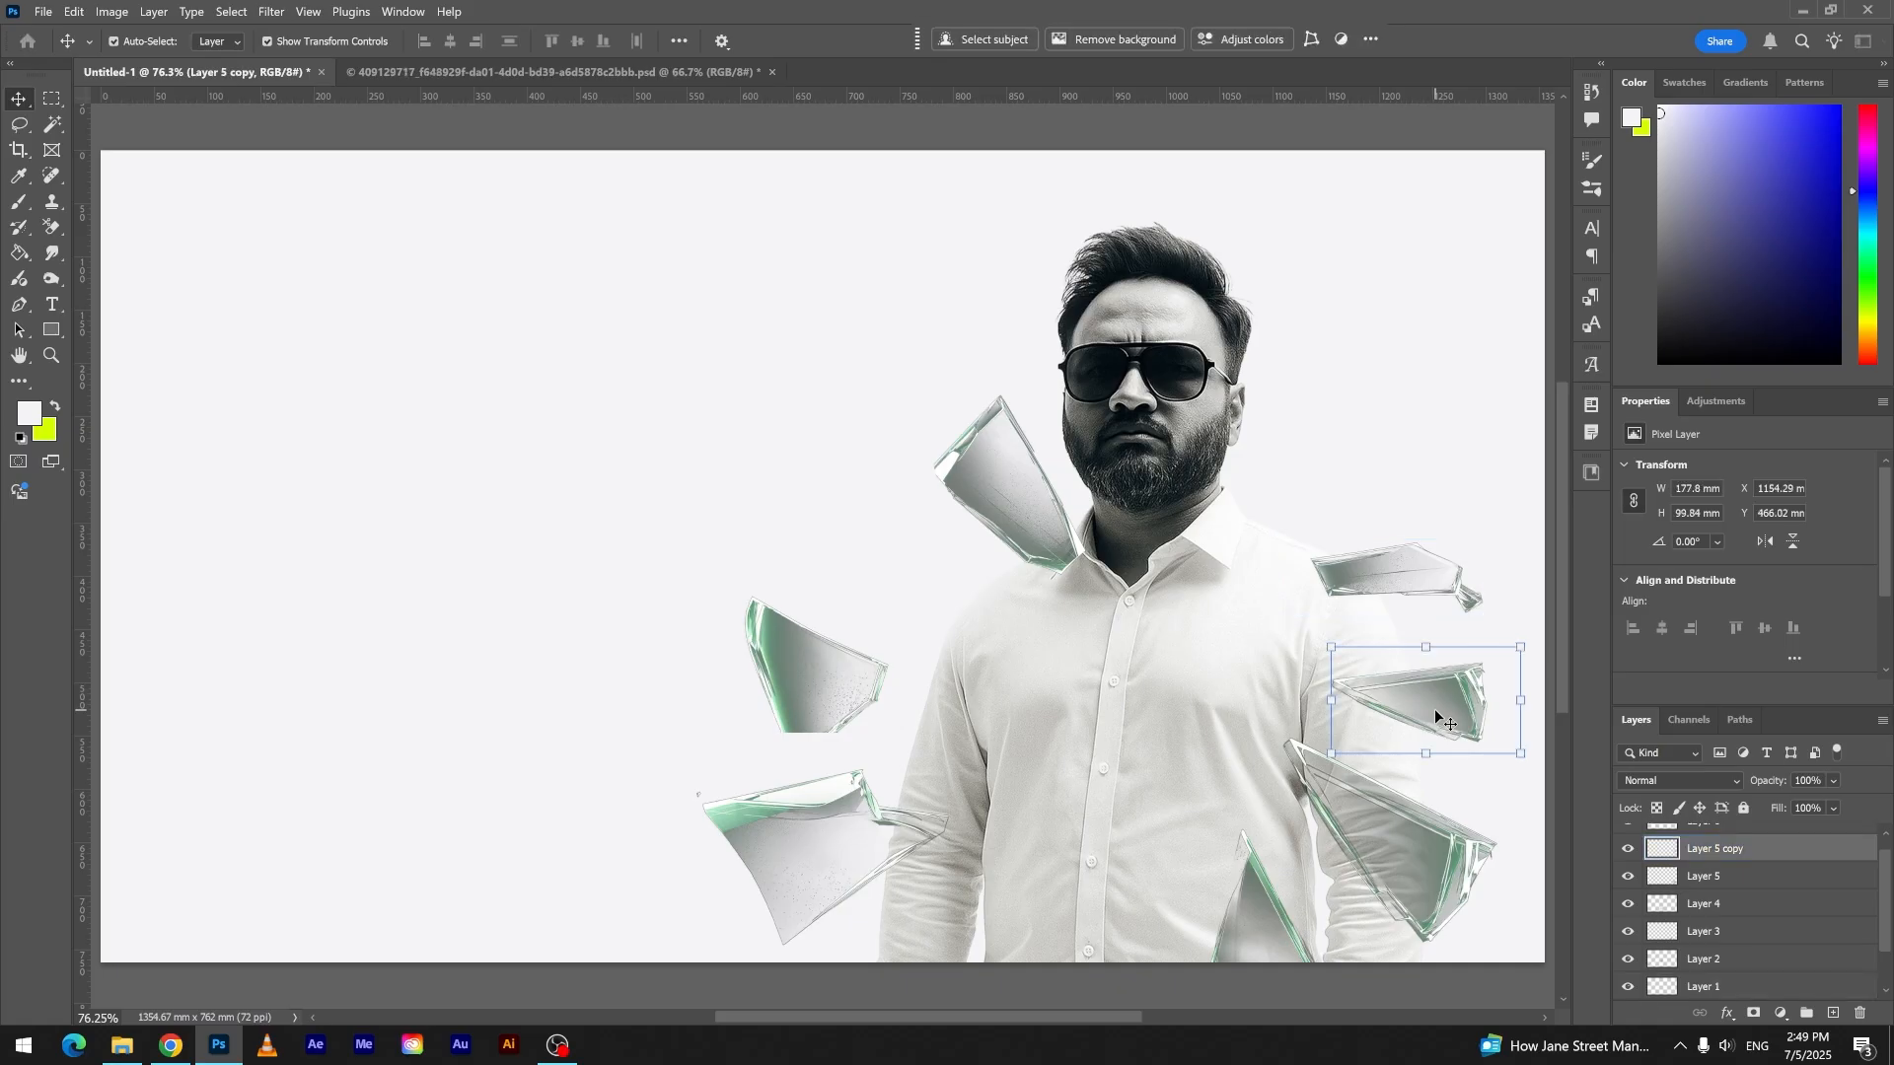
{"action": "key", "text": "ctrl+u"}
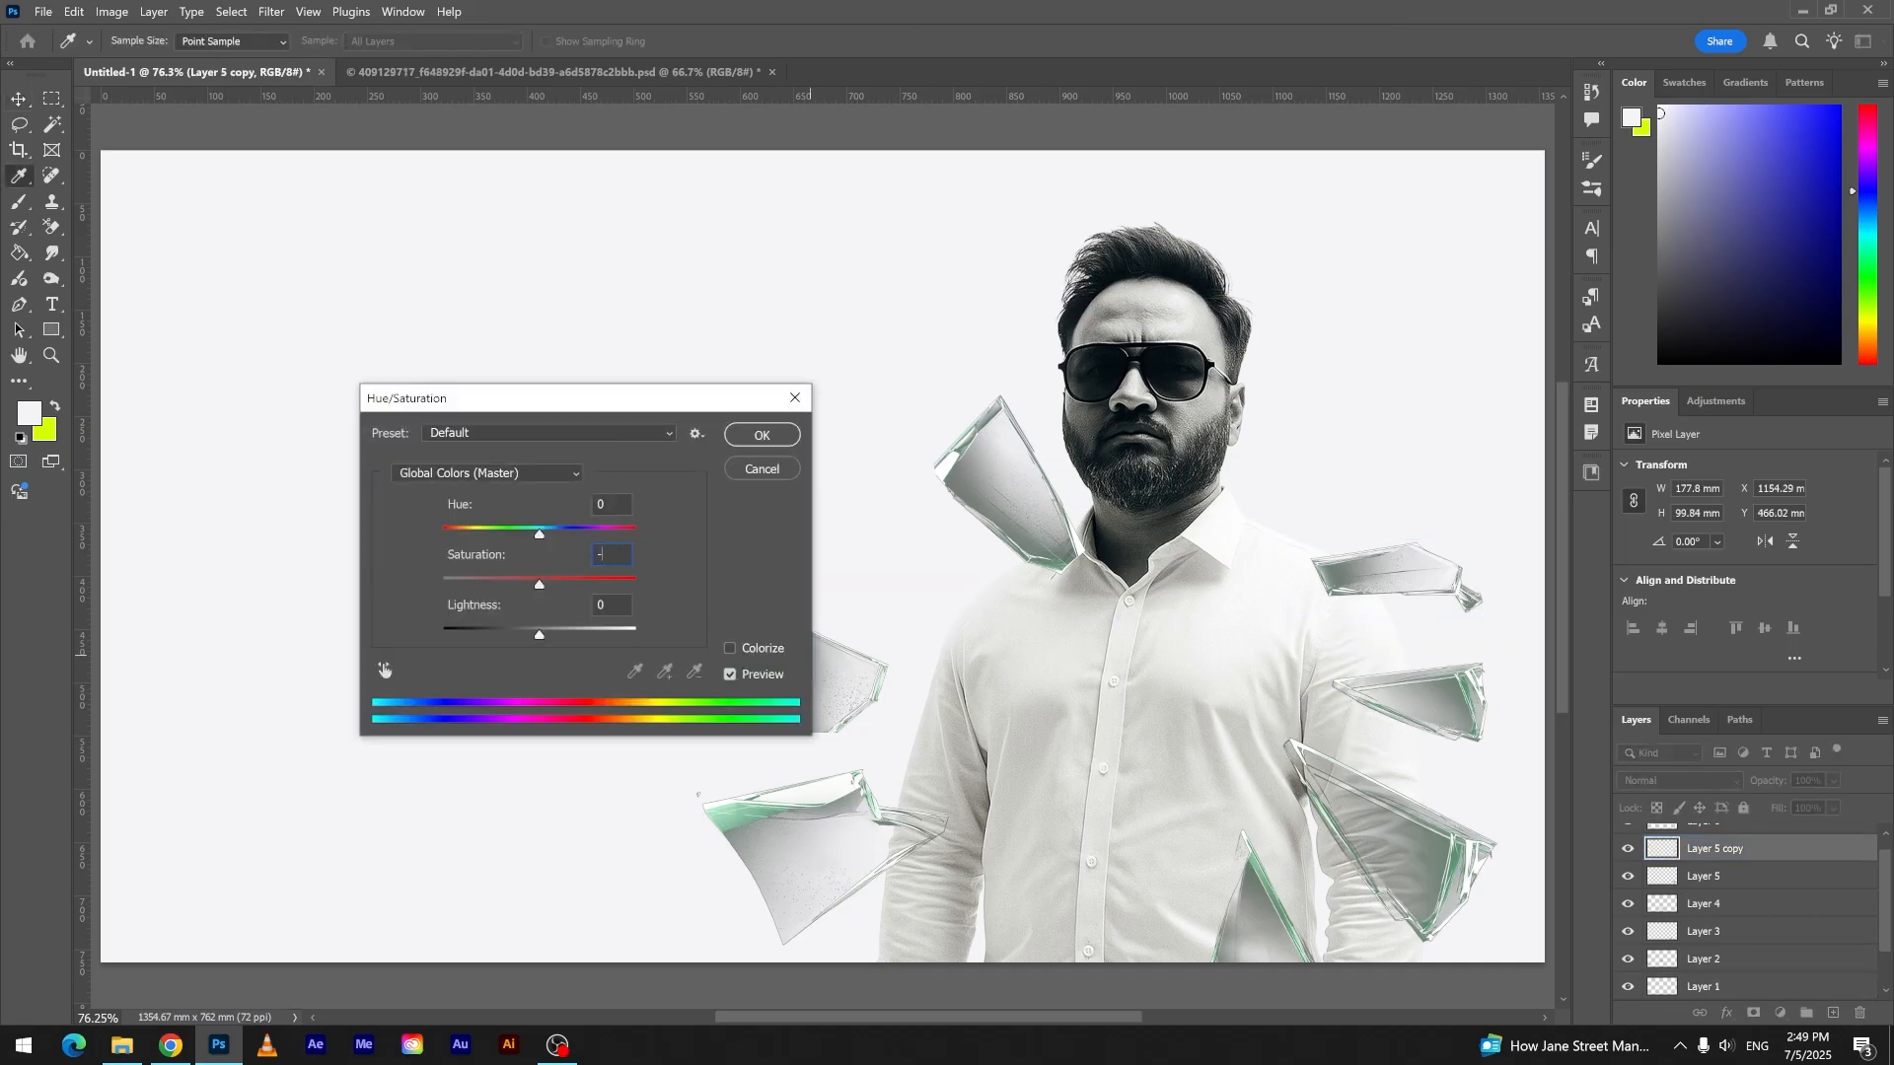
{"action": "key", "text": "Return"}
{"action": "left_click", "coordinate": [1411, 846]}
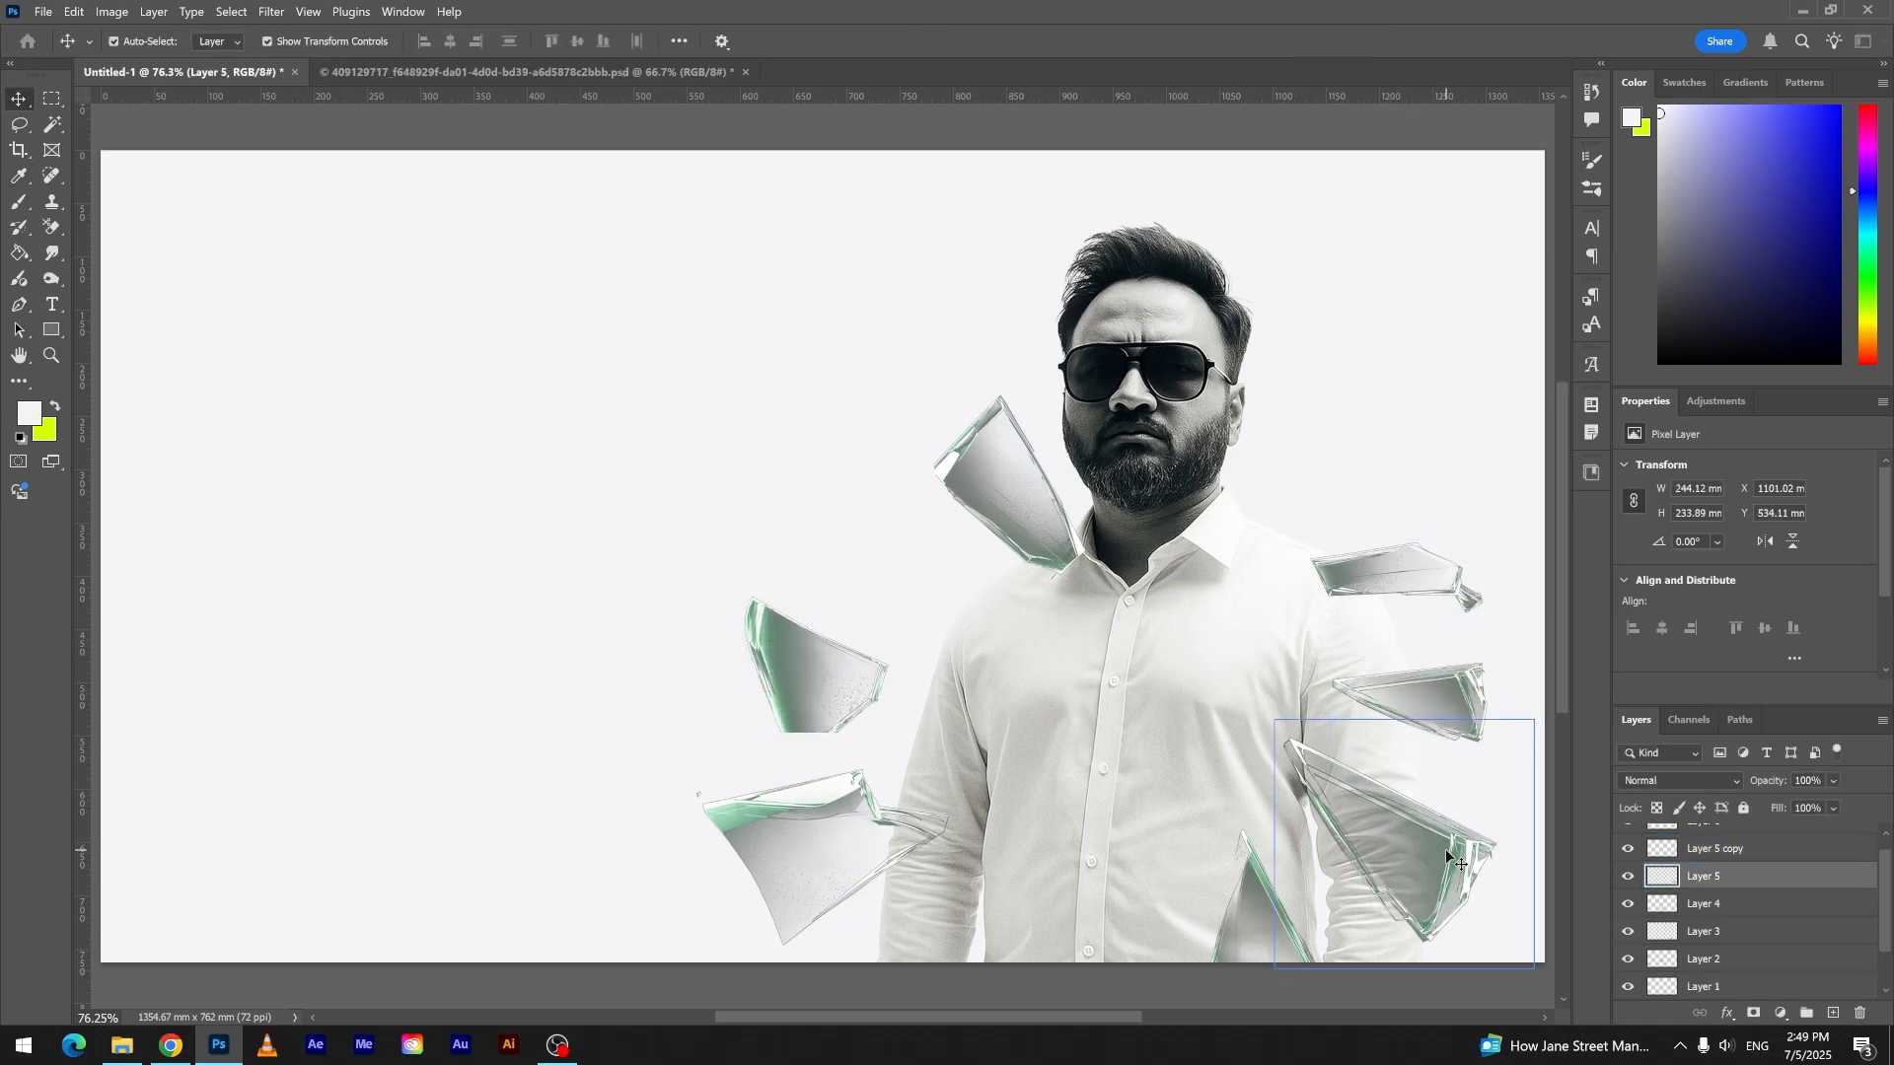
{"action": "key", "text": "ctrl+u"}
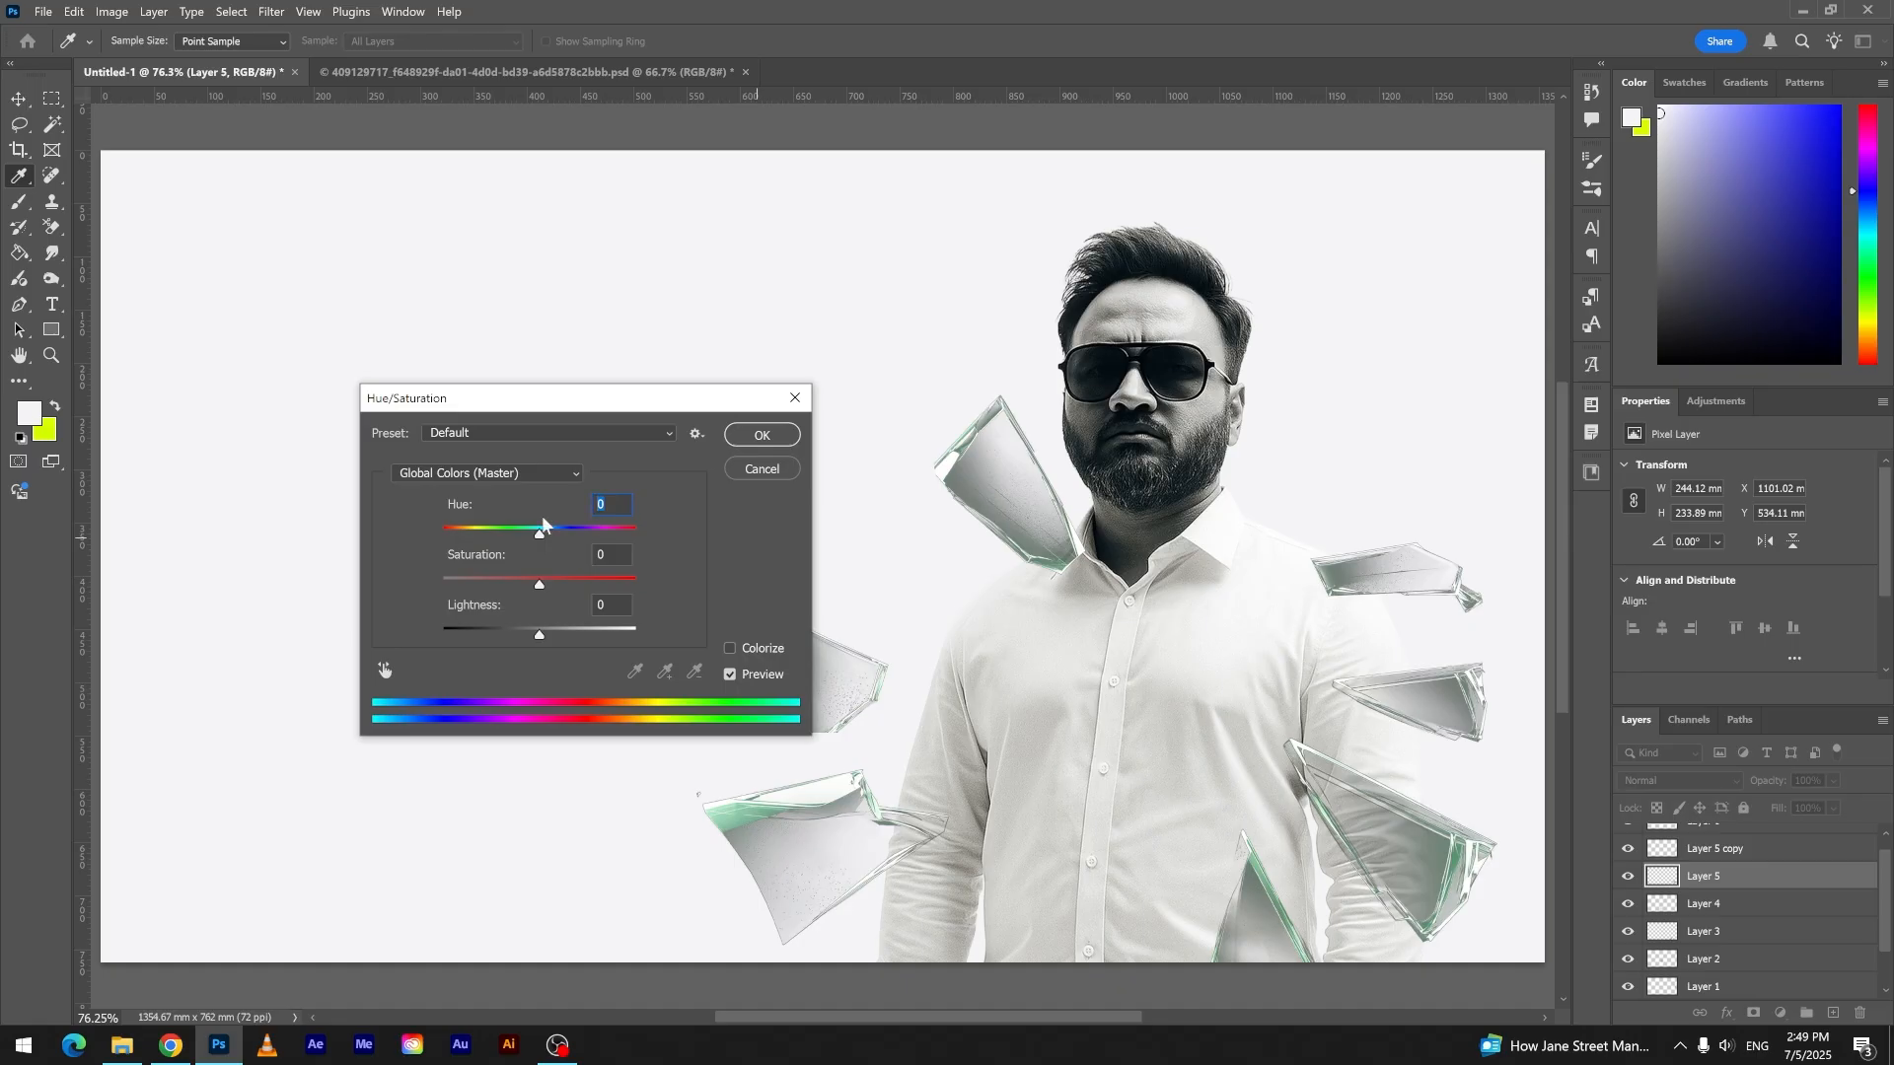
{"action": "type", "text": "-6"}
{"action": "key", "text": "Return"}
{"action": "left_click", "coordinate": [1151, 878]}
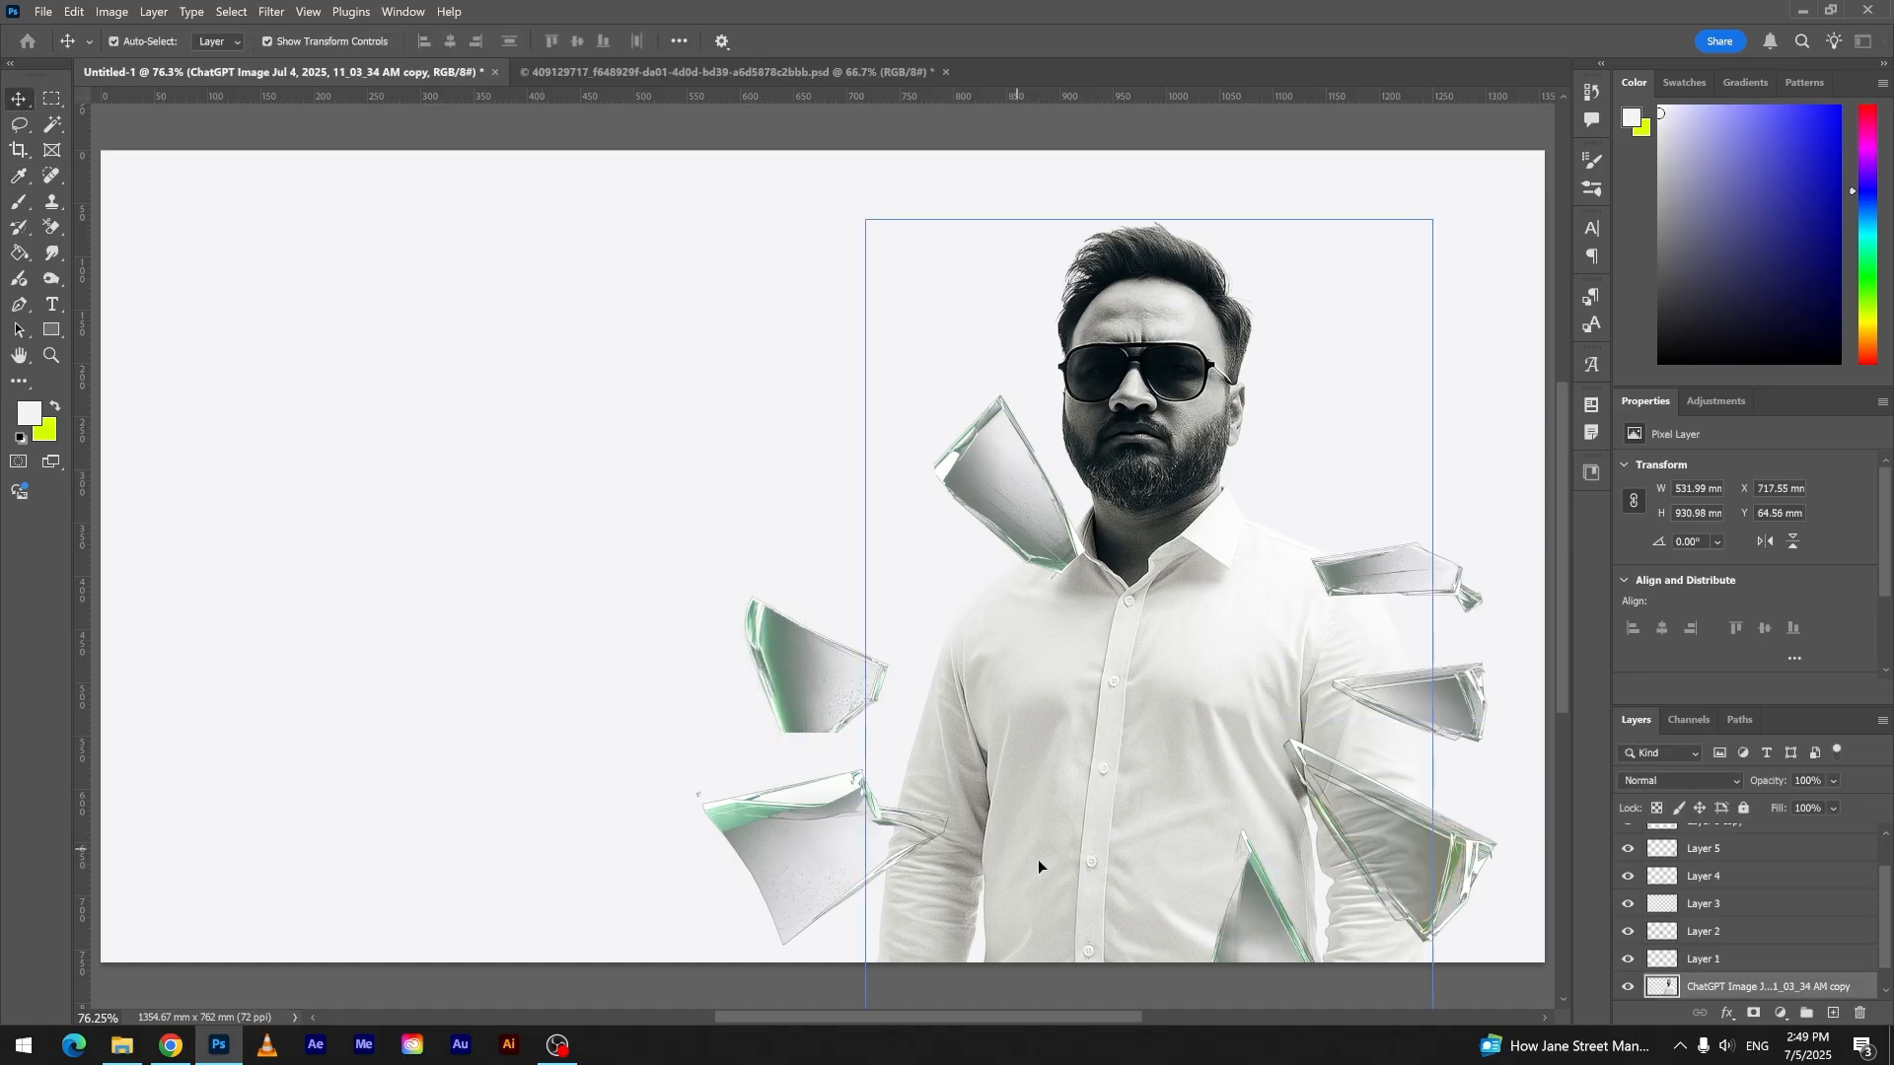
- Set the saturation of the large triangular shard at the lower right-hand sleeve to -60 with Hue/Saturation
{"action": "left_click", "coordinate": [1388, 906]}
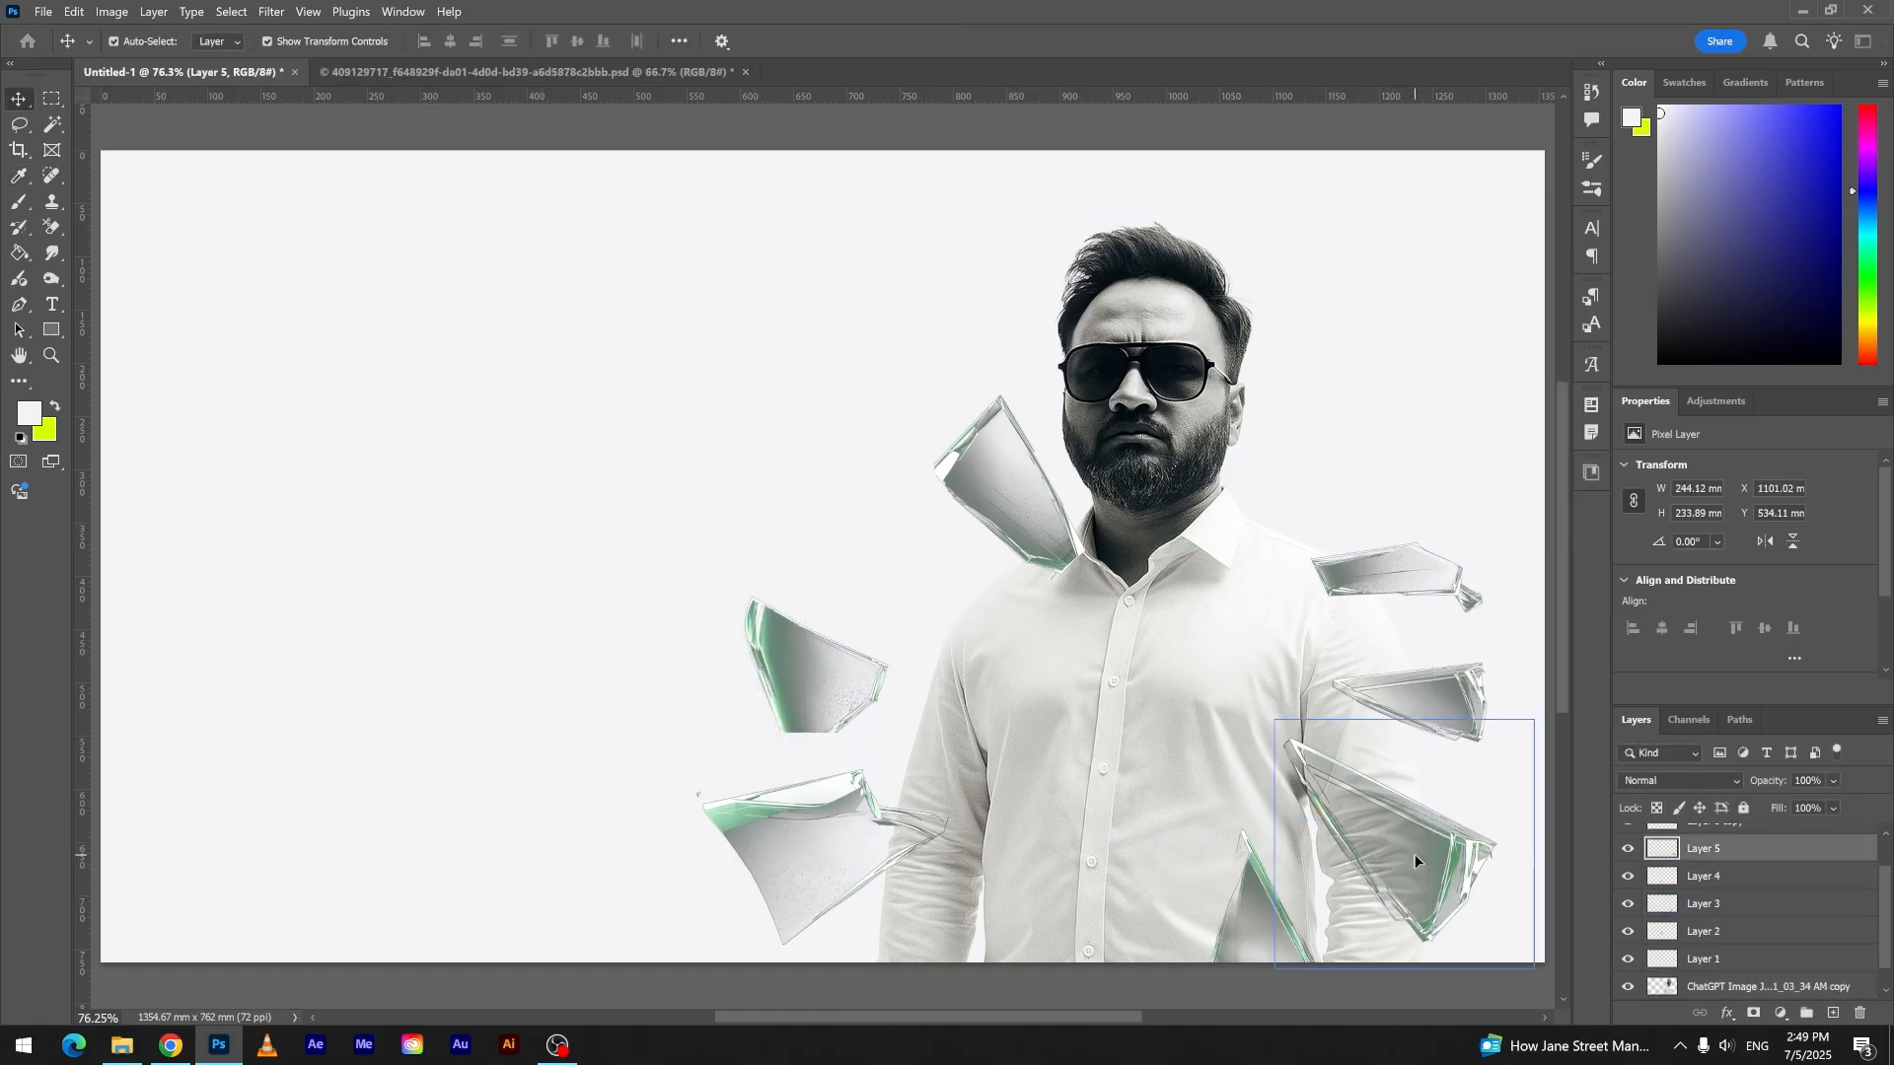
{"action": "key", "text": "ctrl+u"}
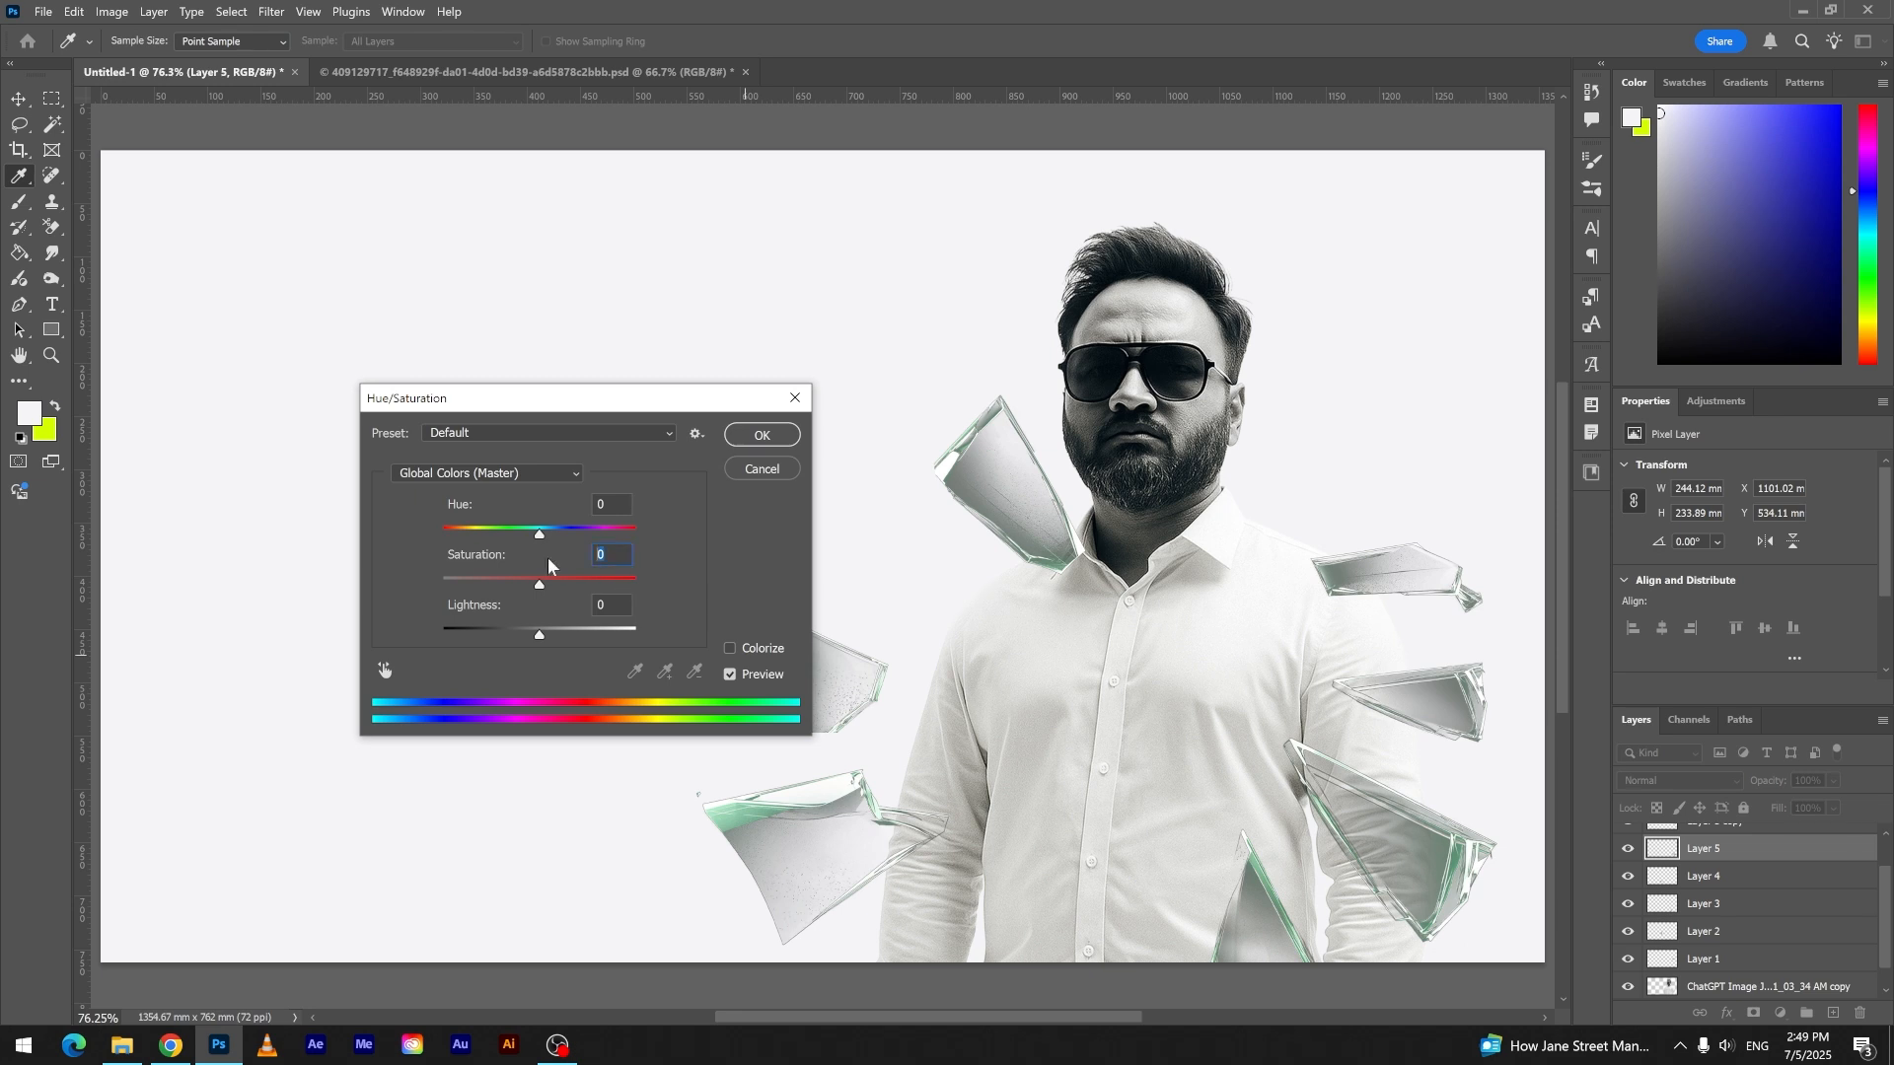
{"action": "type", "text": "-60"}
{"action": "key", "text": "Return"}
{"action": "left_click", "coordinate": [1088, 731]}
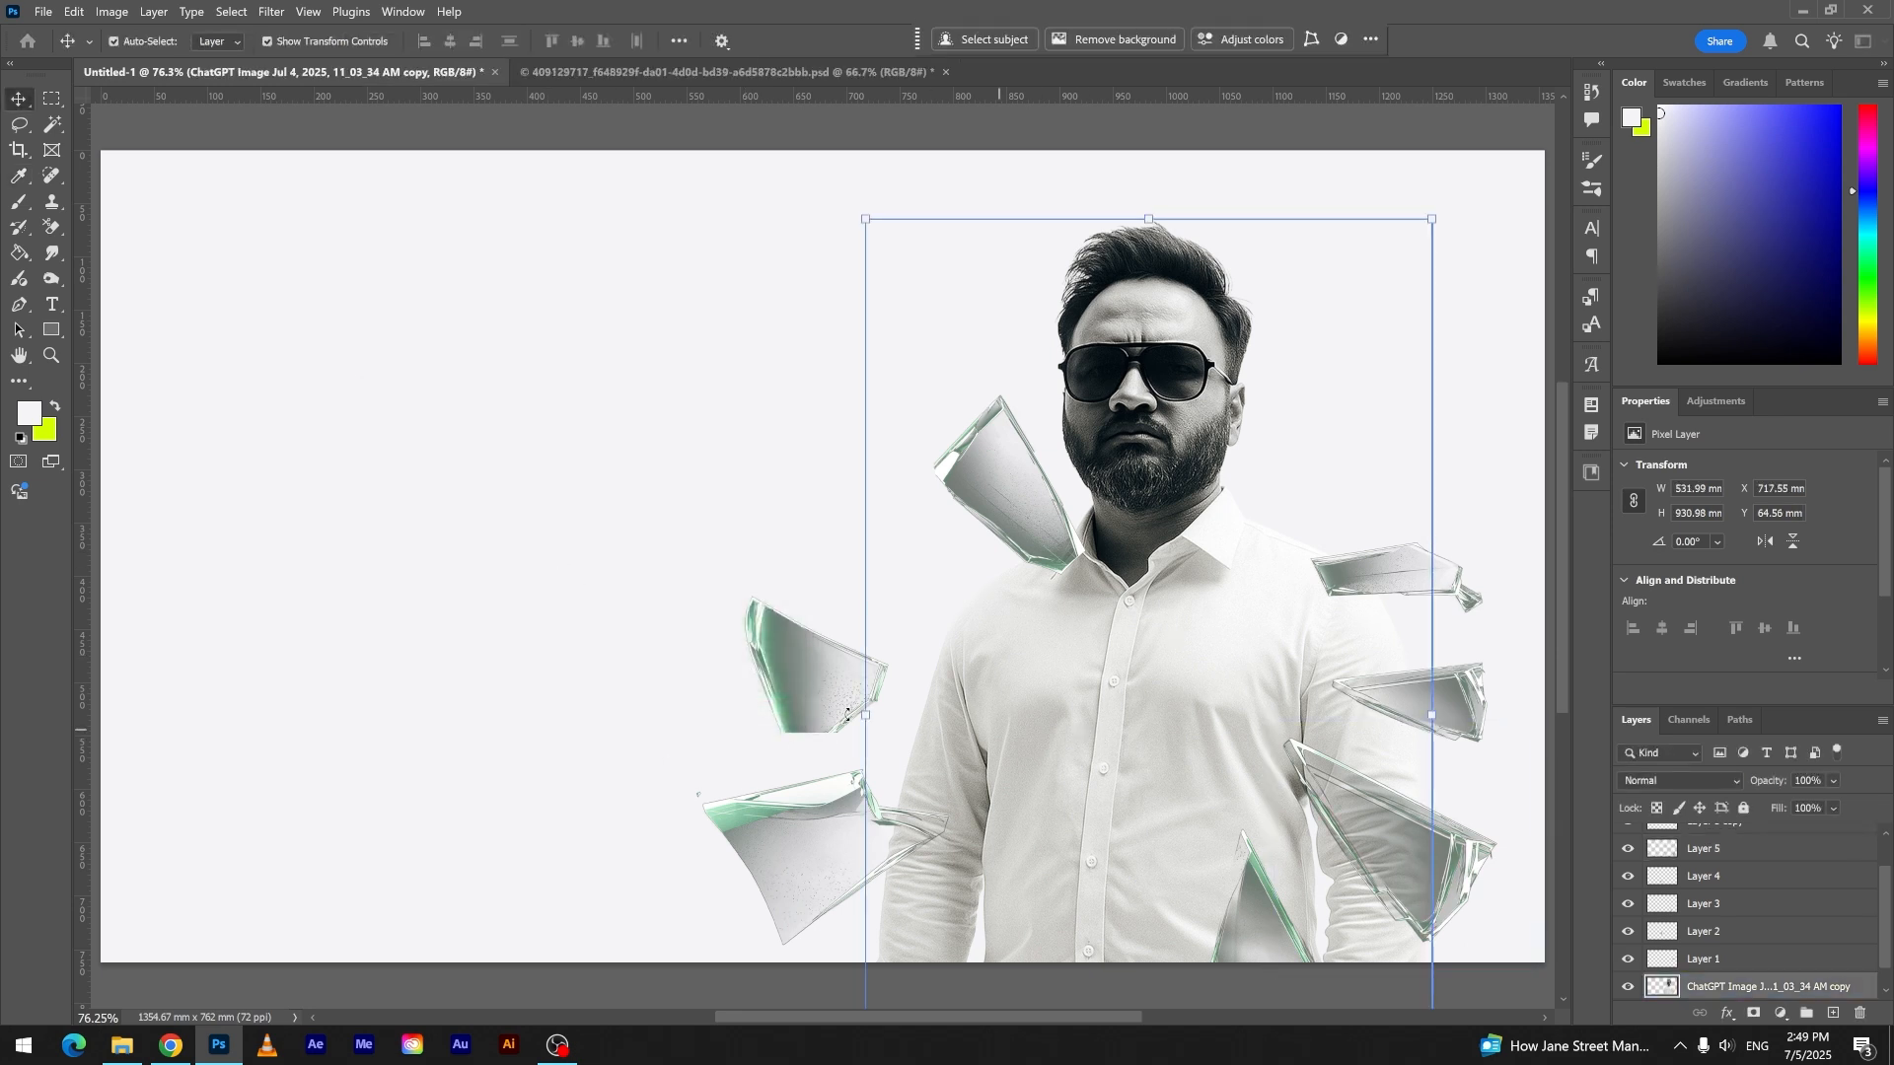
- Set the saturation of the middle left shard and the large bottom left shard to -60 with Hue/Saturation
{"action": "left_click", "coordinate": [765, 667]}
{"action": "key", "text": "ctrl+u"}
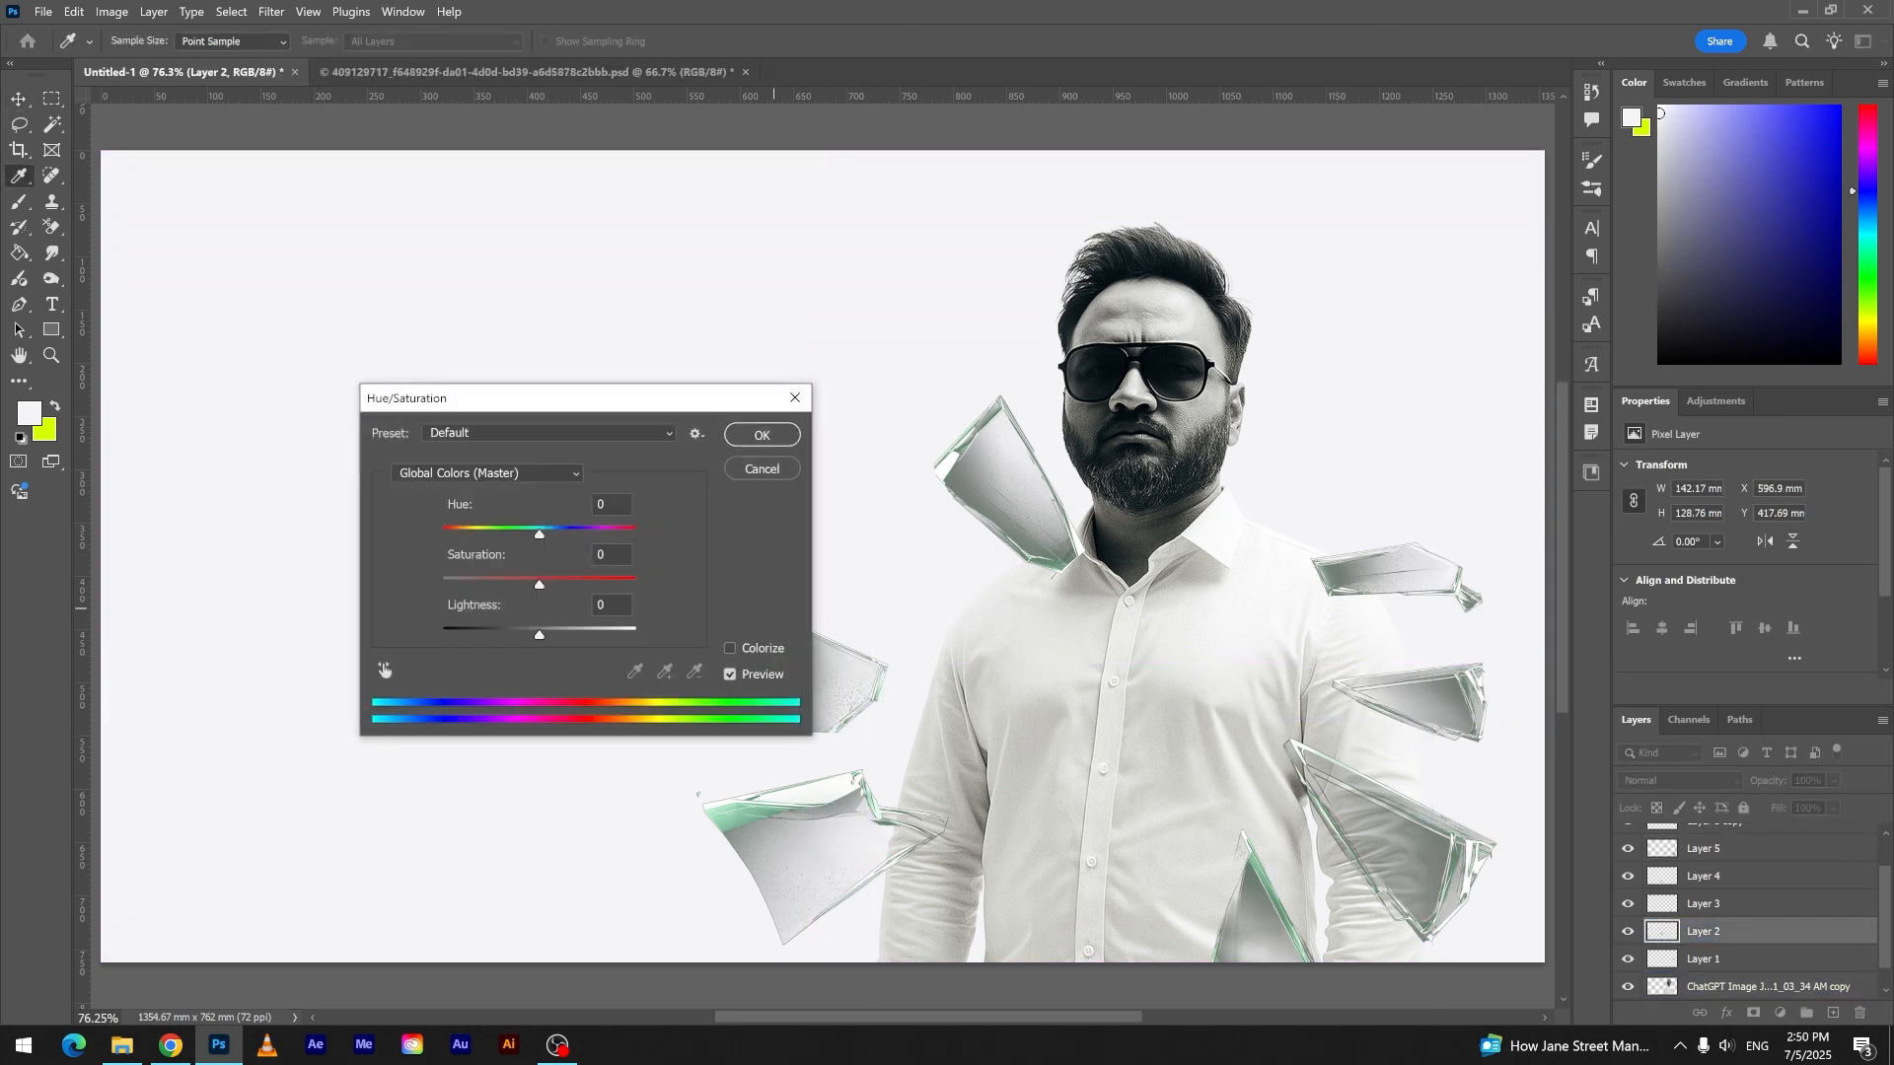
{"action": "type", "text": "-60"}
{"action": "key", "text": "Return"}
{"action": "left_click", "coordinate": [813, 840]}
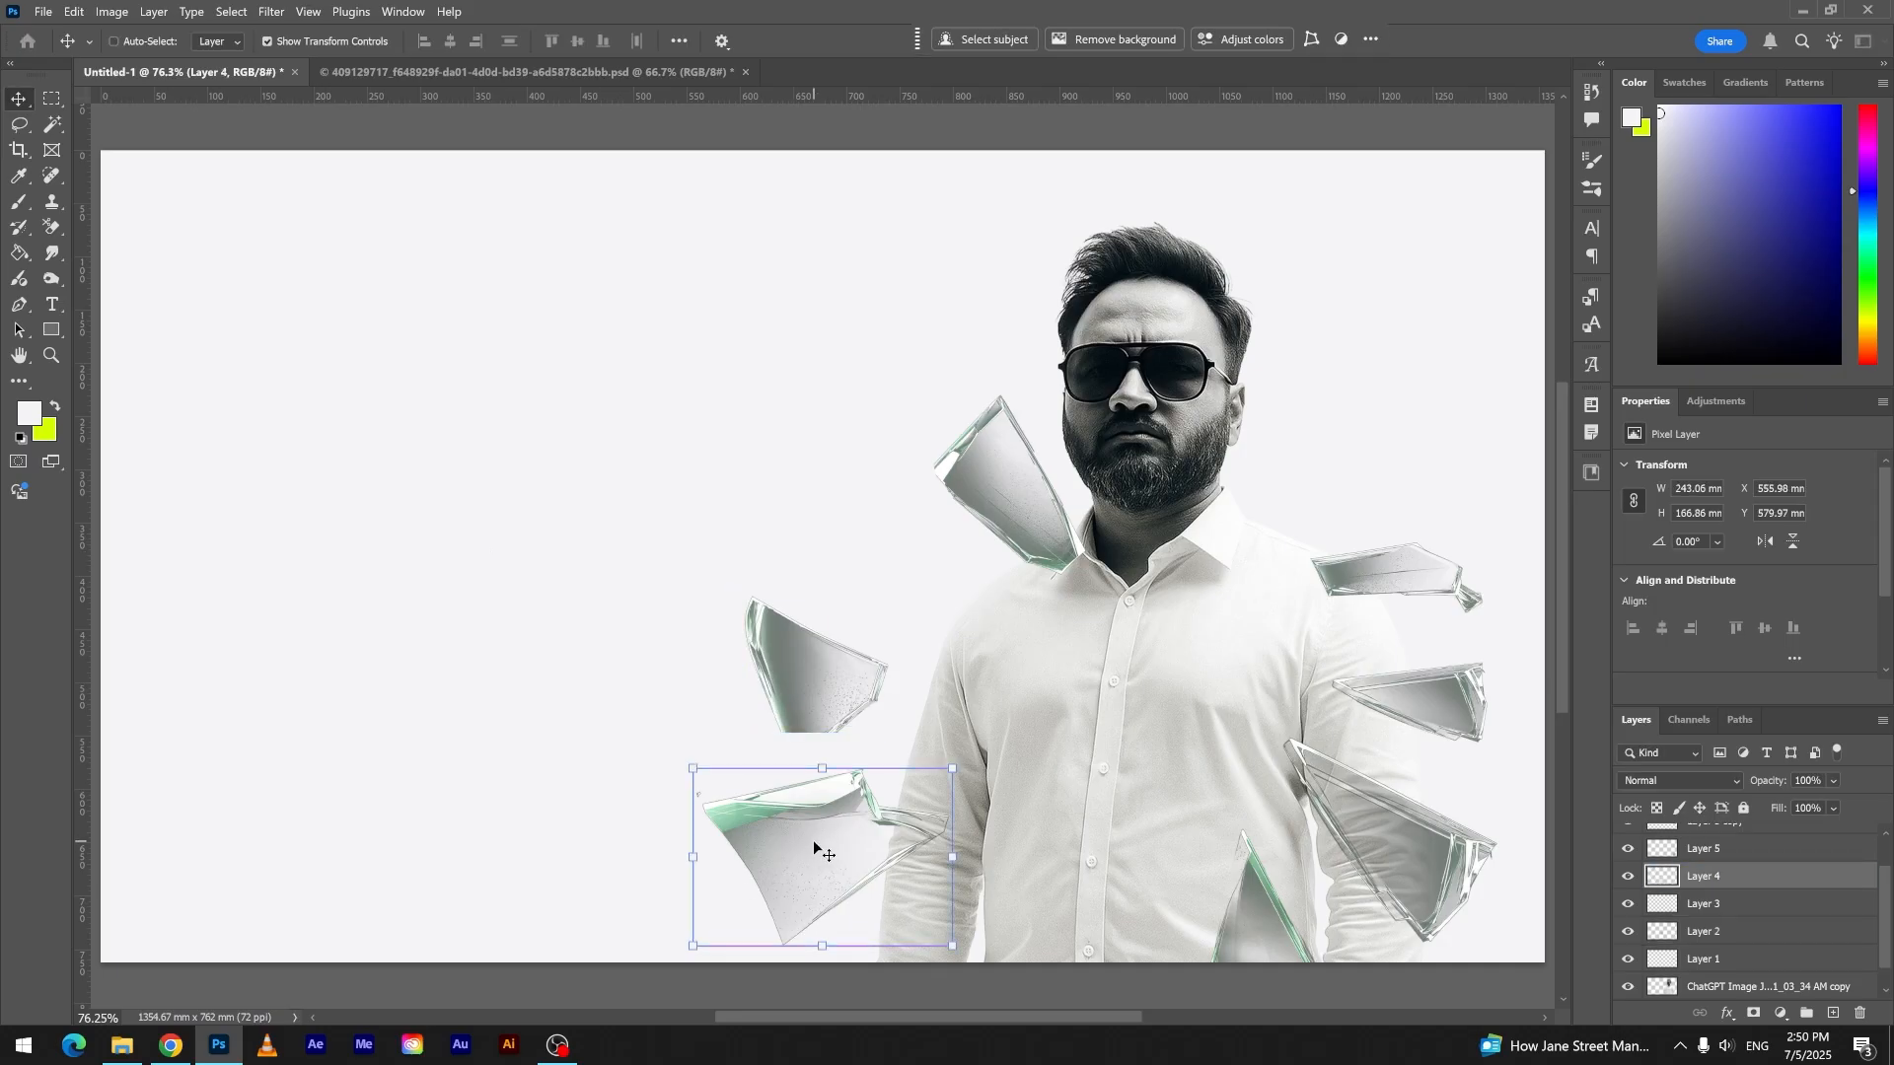
{"action": "key", "text": "ctrl+u"}
{"action": "type", "text": "-6"}
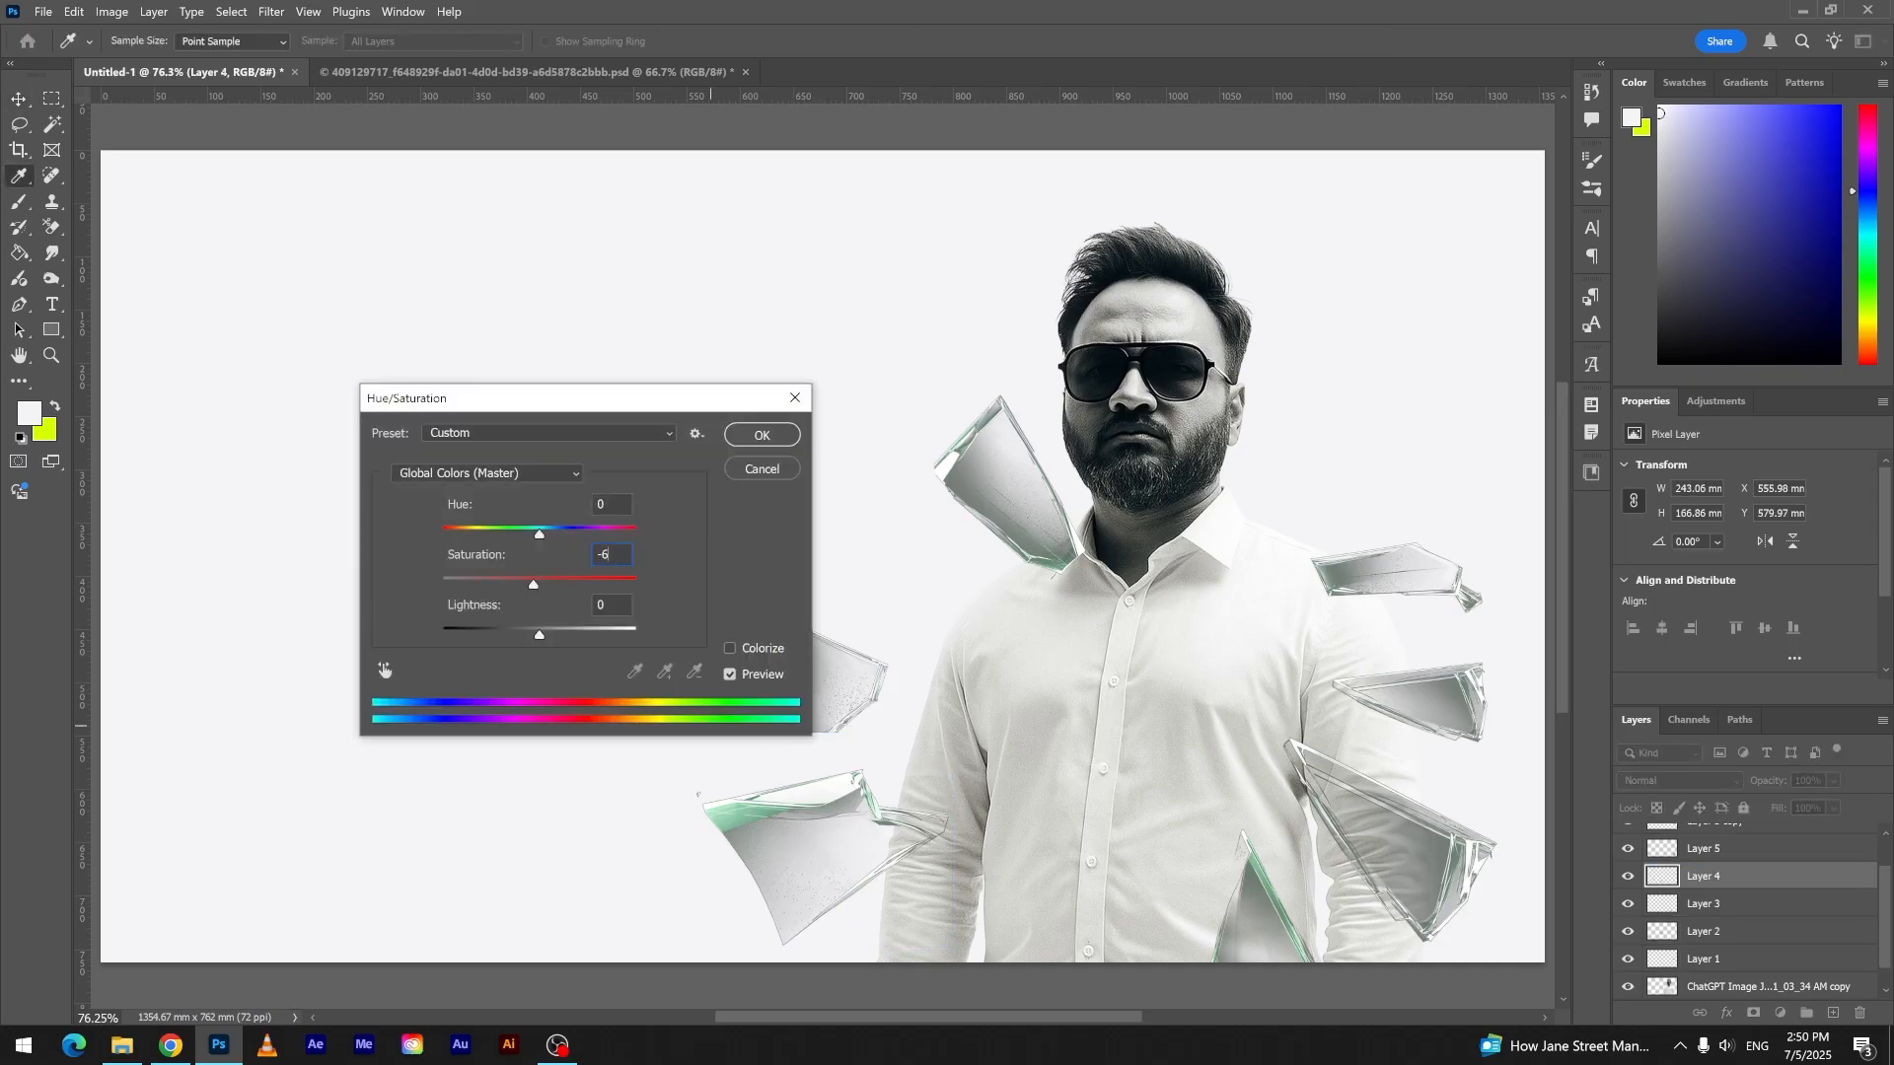
{"action": "type", "text": "0"}
{"action": "key", "text": "Return"}
- Use Hue/Saturation to lower the saturation of the triangular shard at the shirt's lower edge and of the collar shard
{"action": "left_click", "coordinate": [1279, 949]}
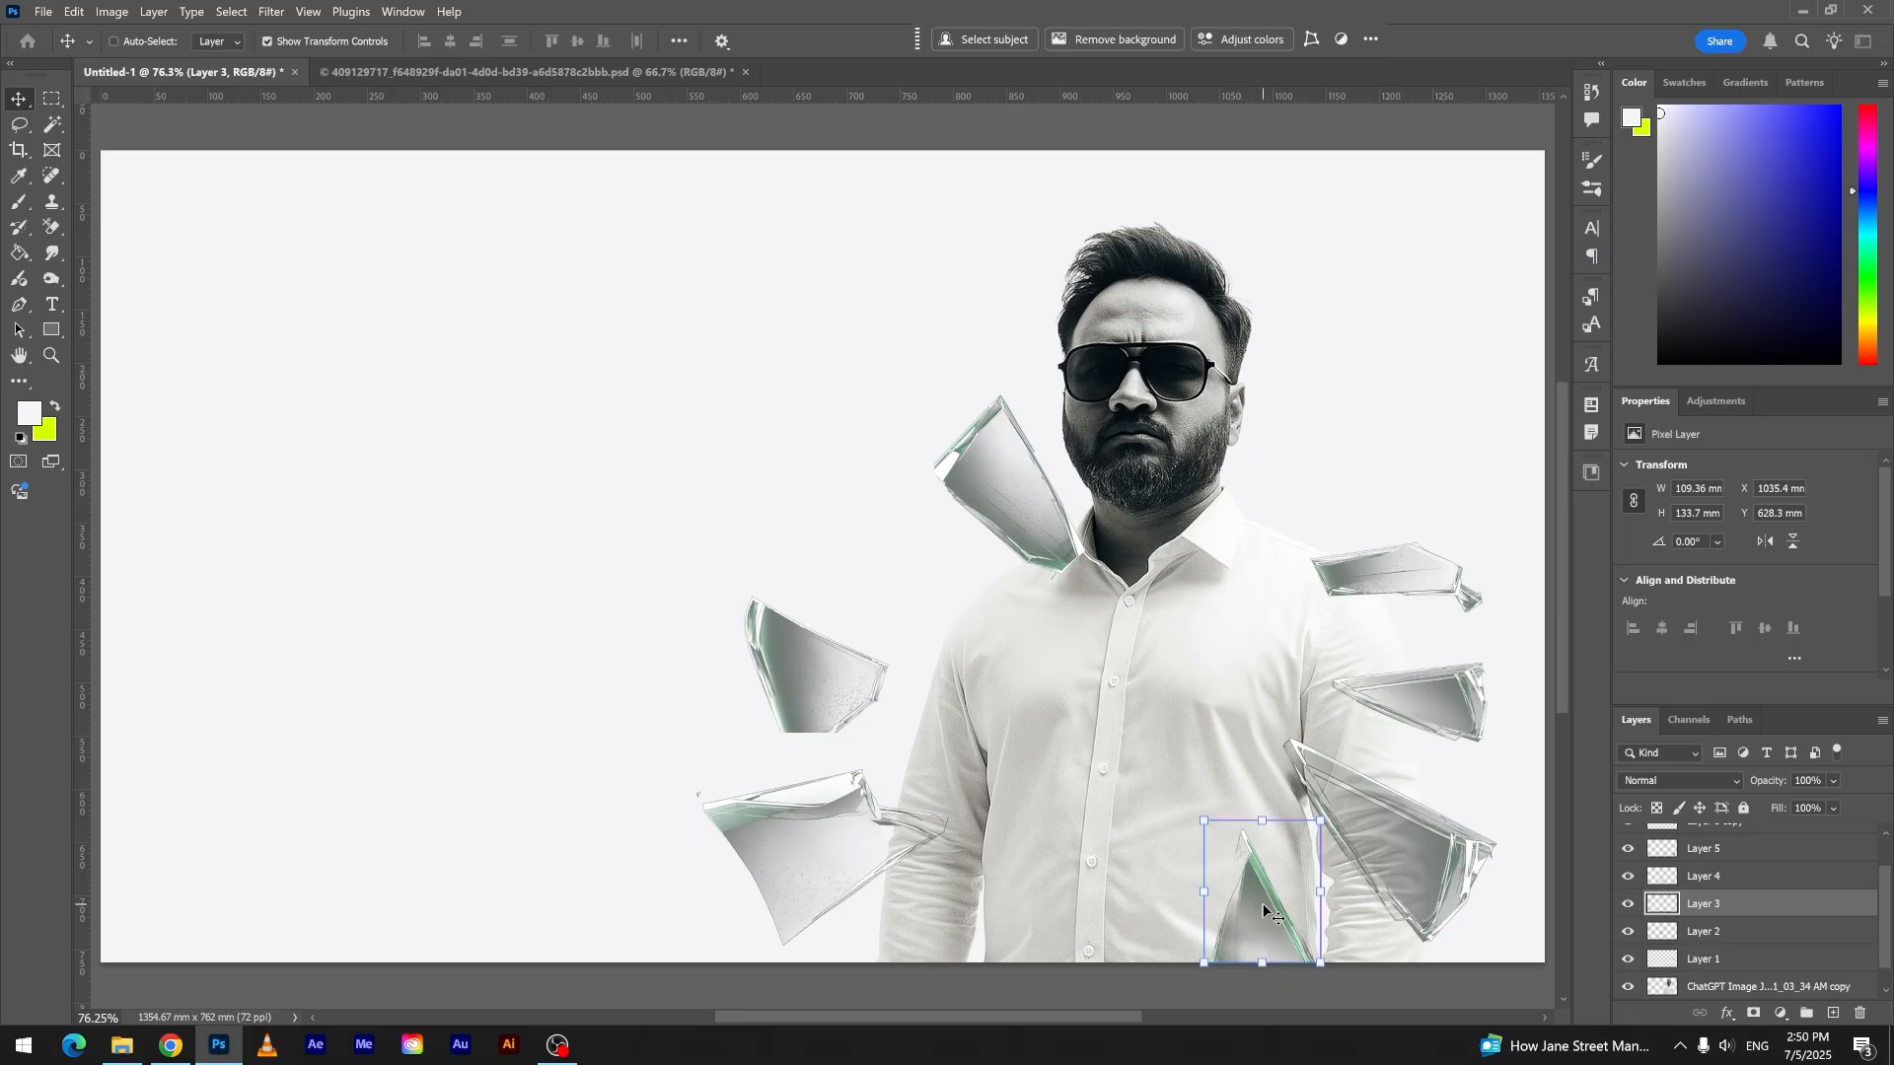
{"action": "key", "text": "ctrl+u"}
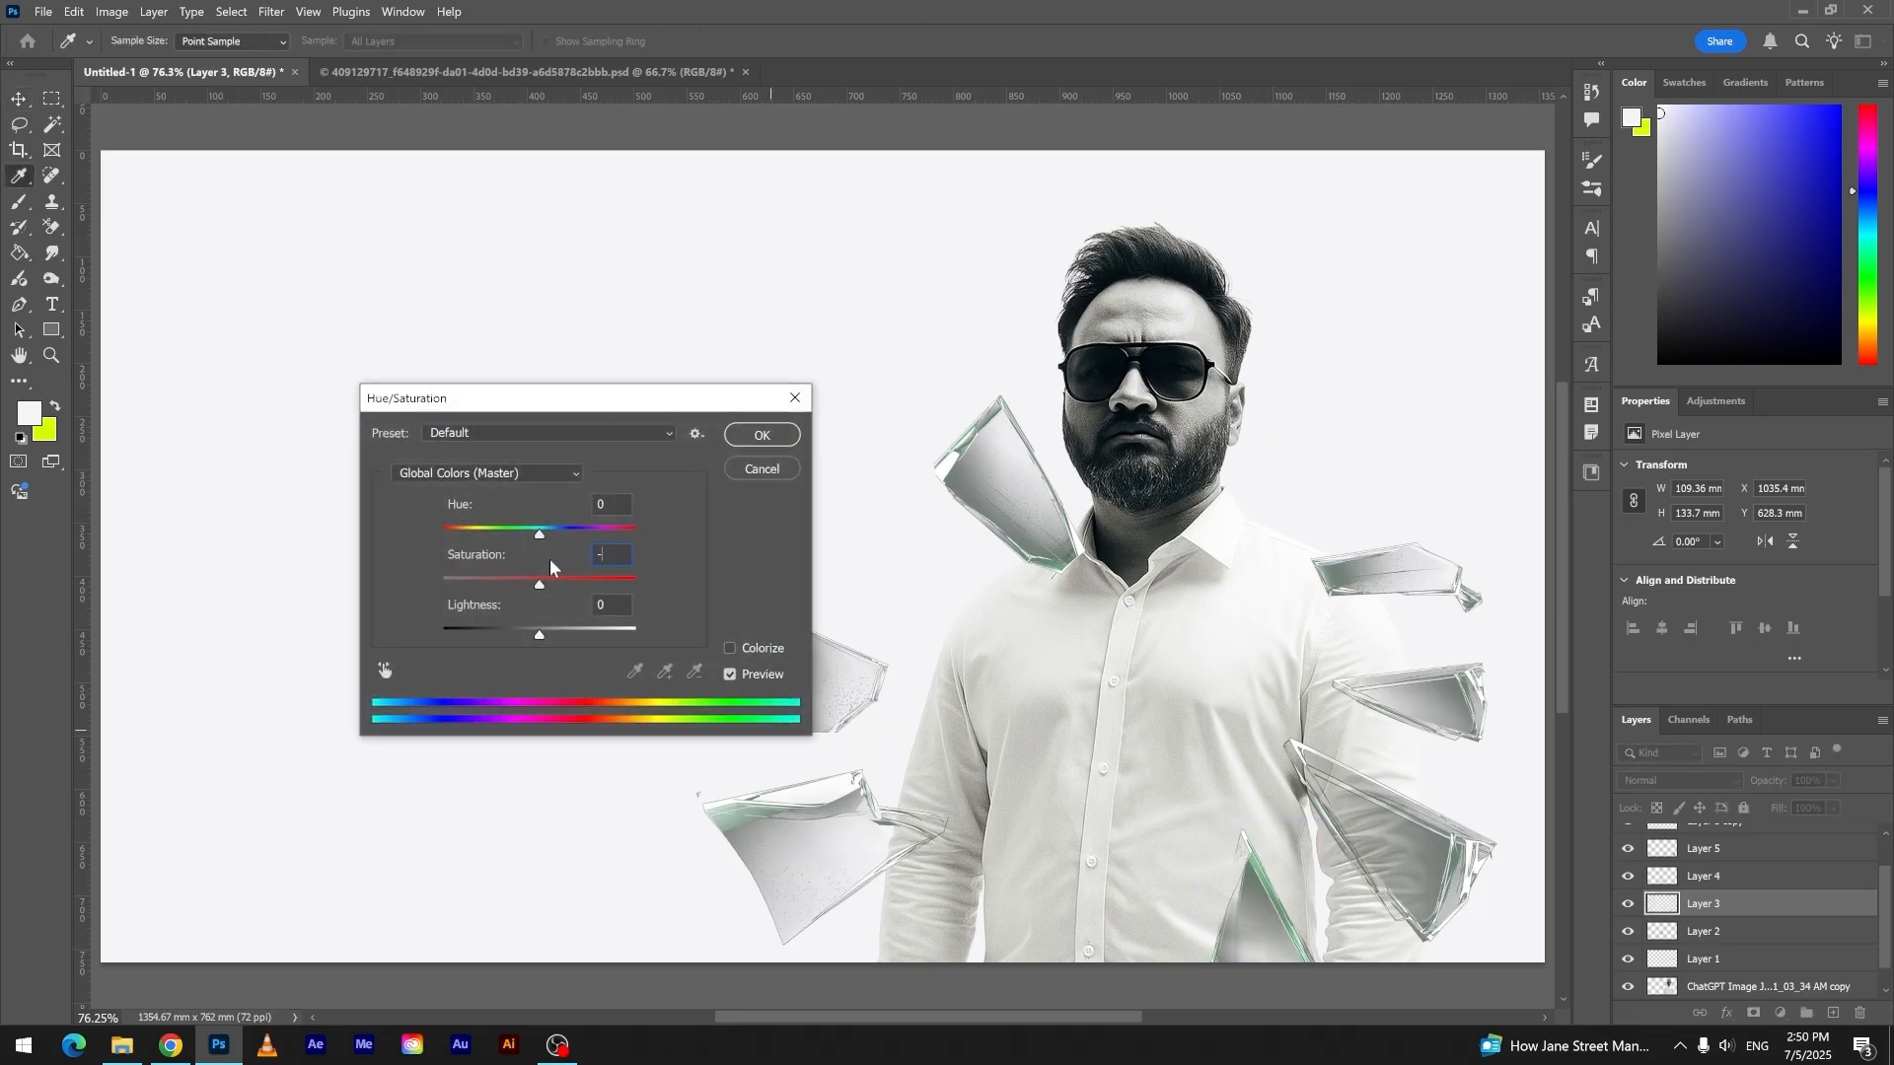
{"action": "key", "text": "Return"}
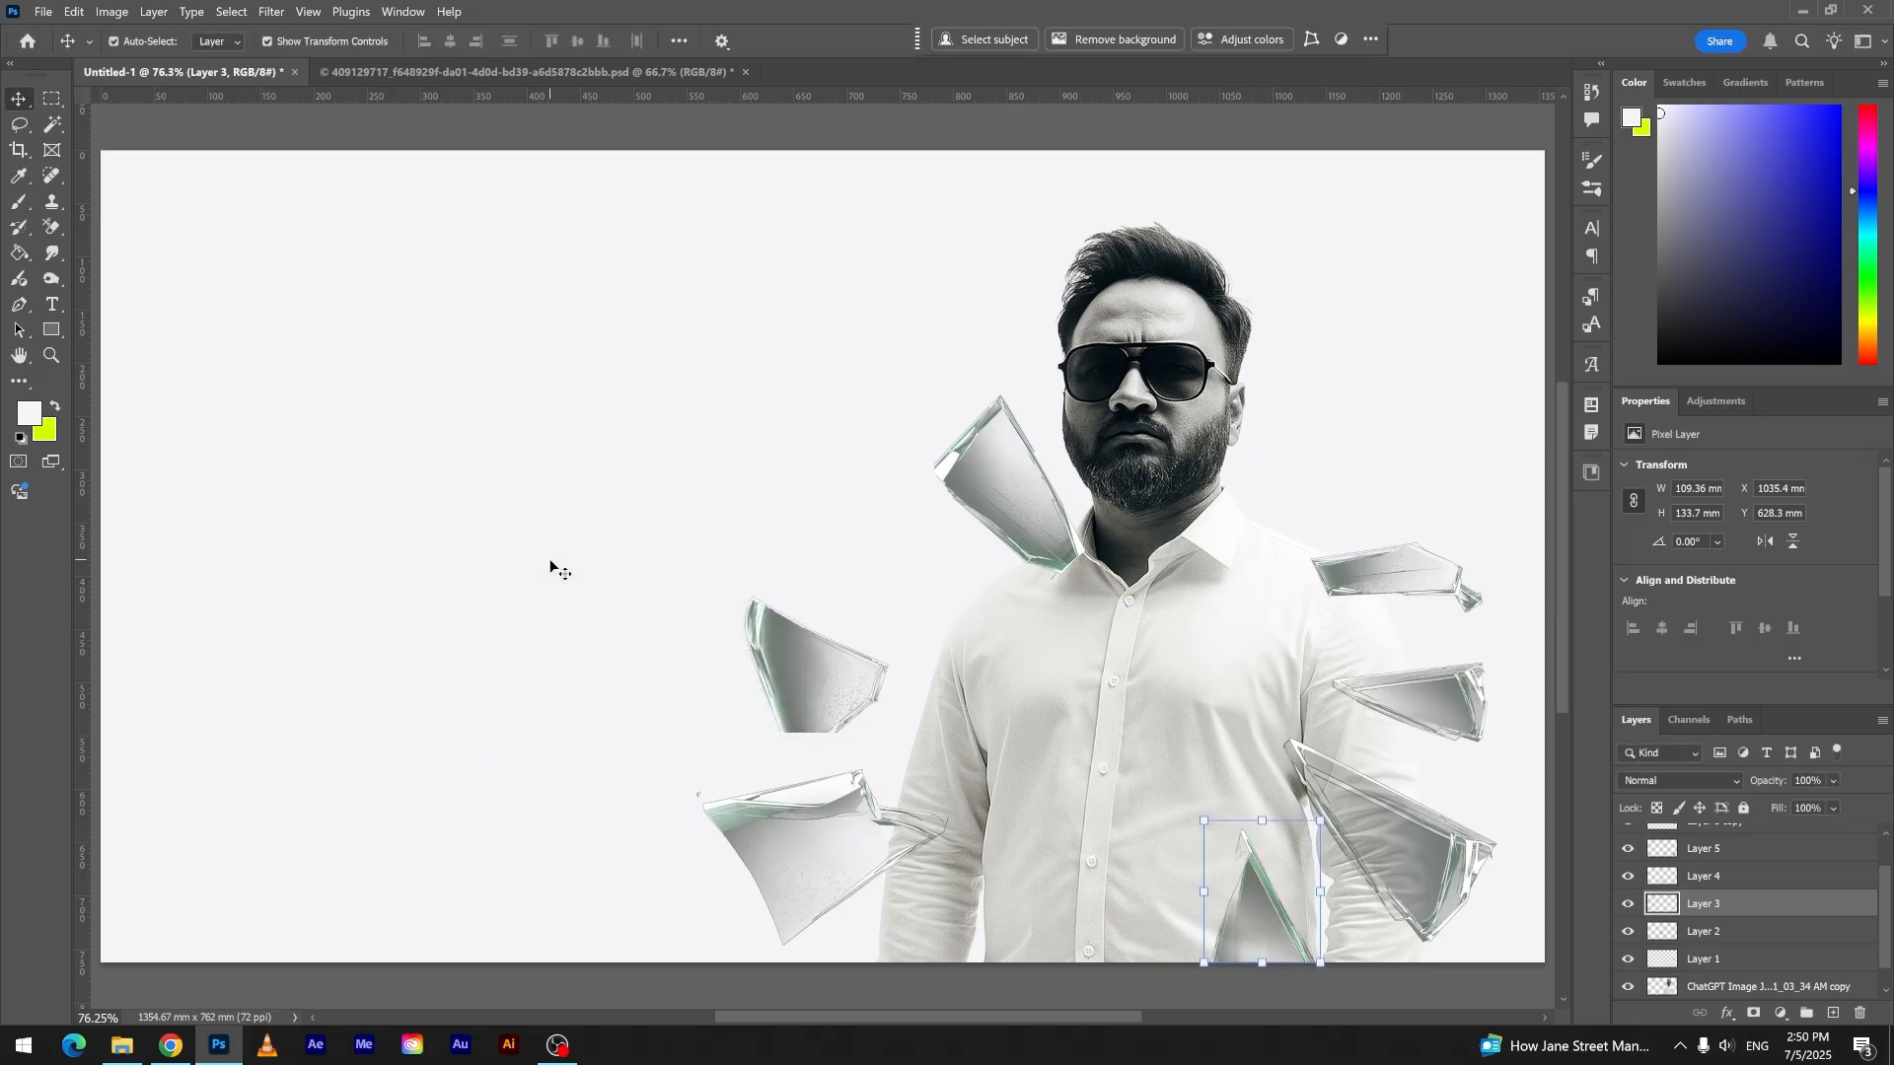
{"action": "left_click", "coordinate": [1037, 517]}
{"action": "key", "text": "ctrl+u"}
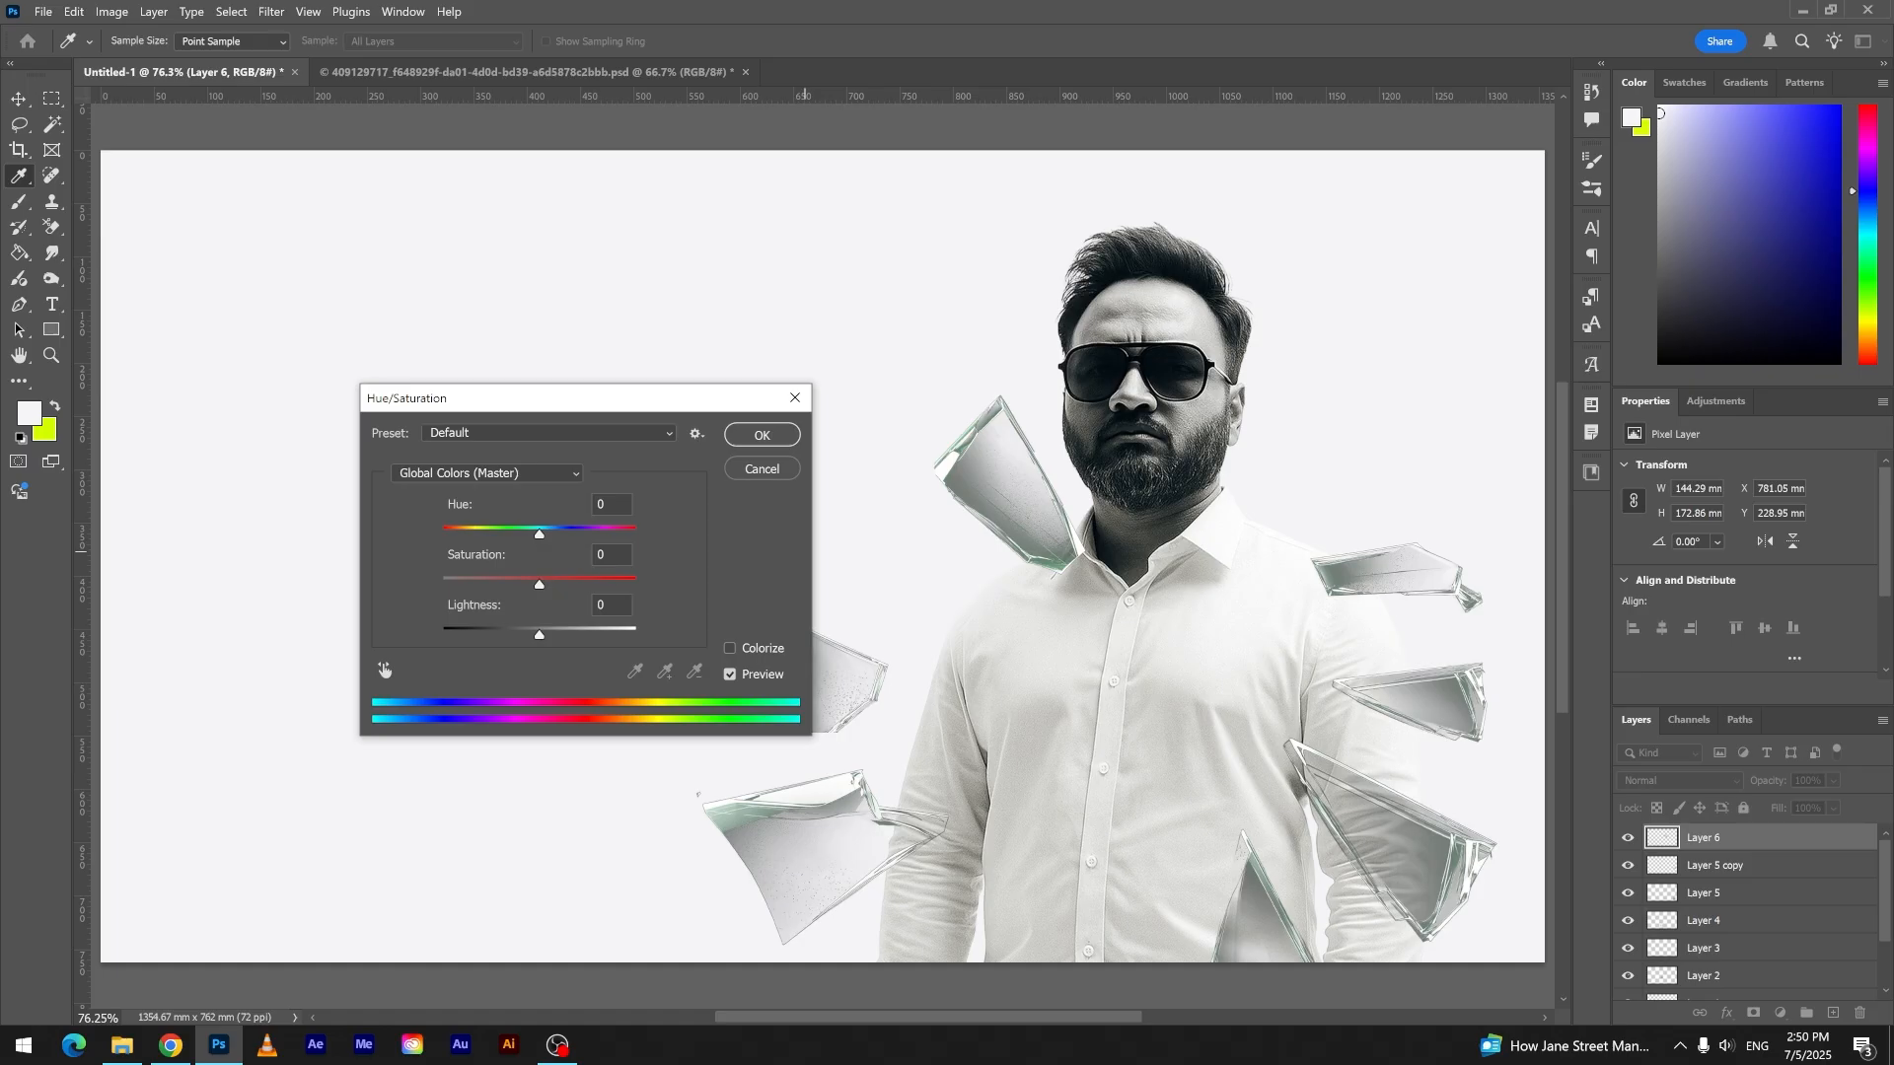
{"action": "key", "text": "Return"}
{"action": "left_click", "coordinate": [844, 494]}
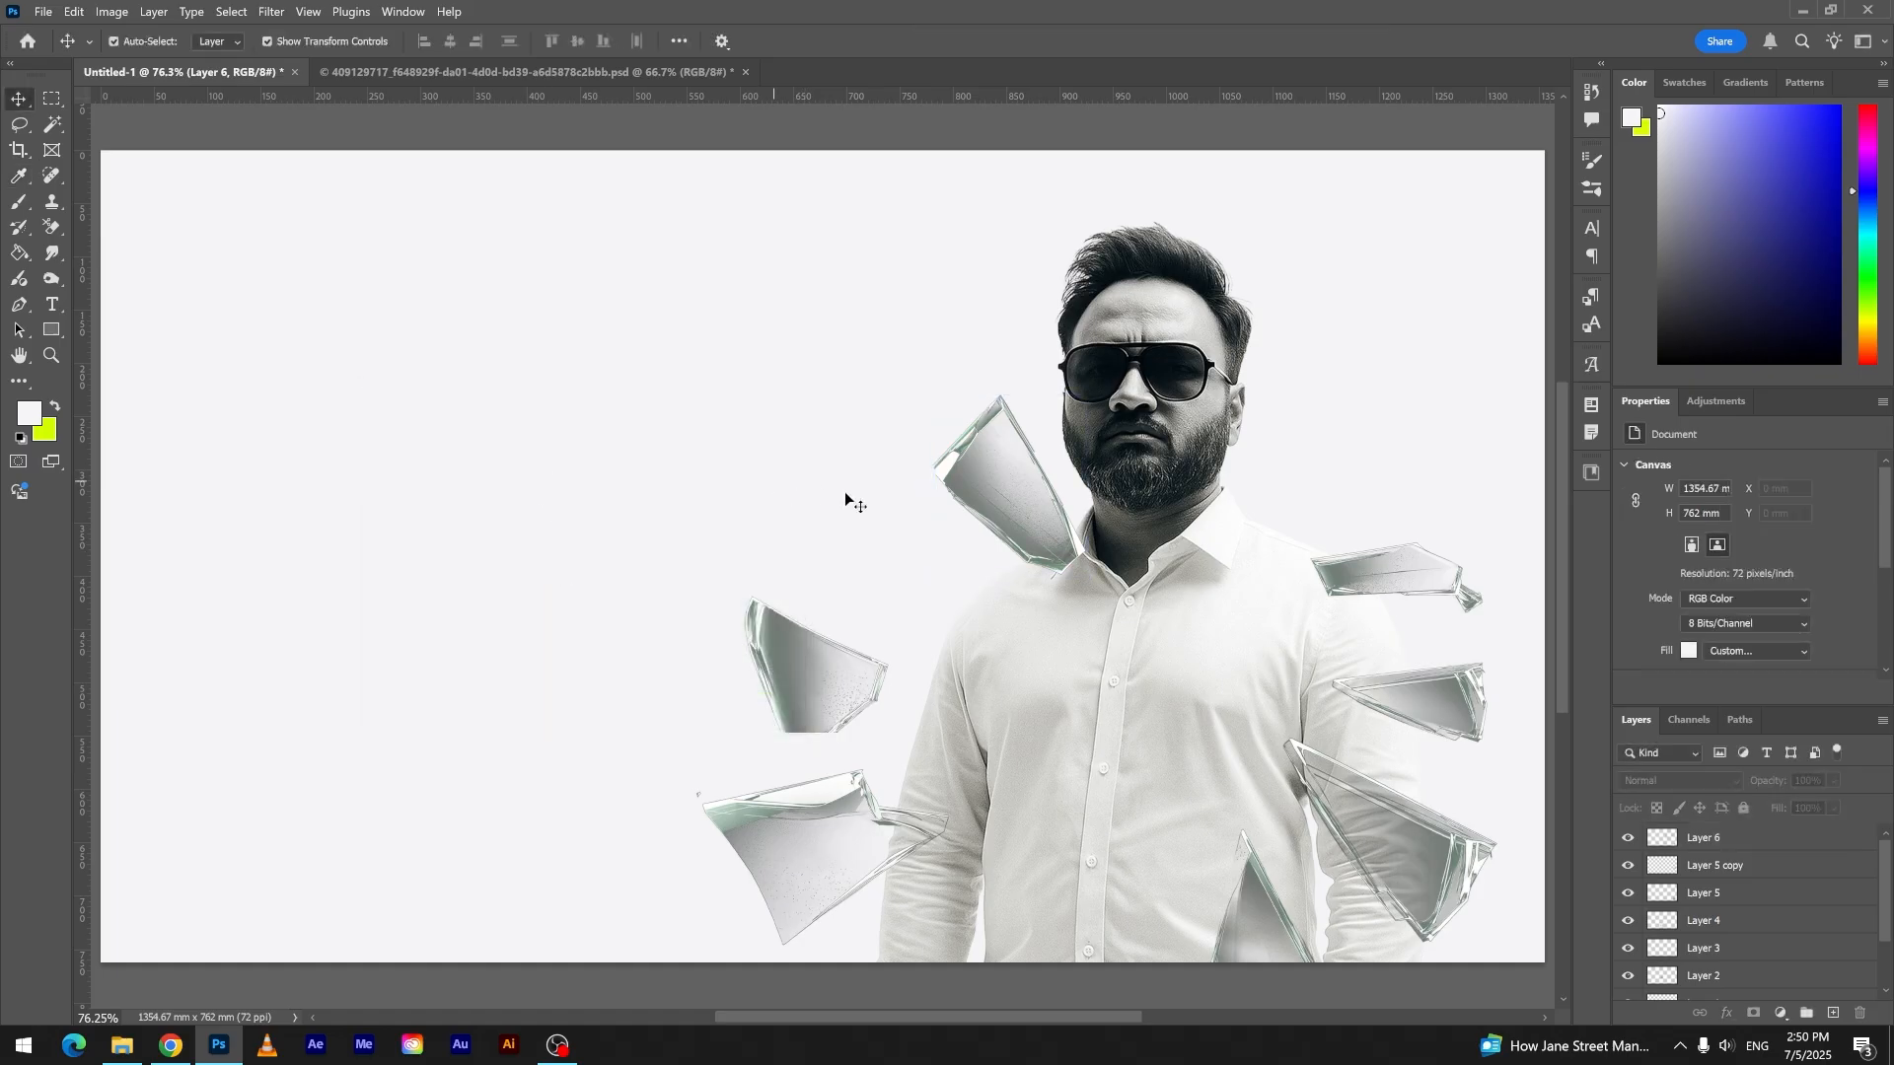
- Shift the collar shard slightly down and away from the neck, and lower the bottom left shard past the canvas's bottom edge
{"action": "left_click", "coordinate": [1049, 537]}
{"action": "left_click_drag", "start_coordinate": [1050, 536], "coordinate": [1025, 570]}
{"action": "left_click_drag", "start_coordinate": [868, 844], "coordinate": [899, 874]}
{"action": "left_click", "coordinate": [676, 774]}
{"action": "left_click_drag", "start_coordinate": [756, 819], "coordinate": [765, 856]}
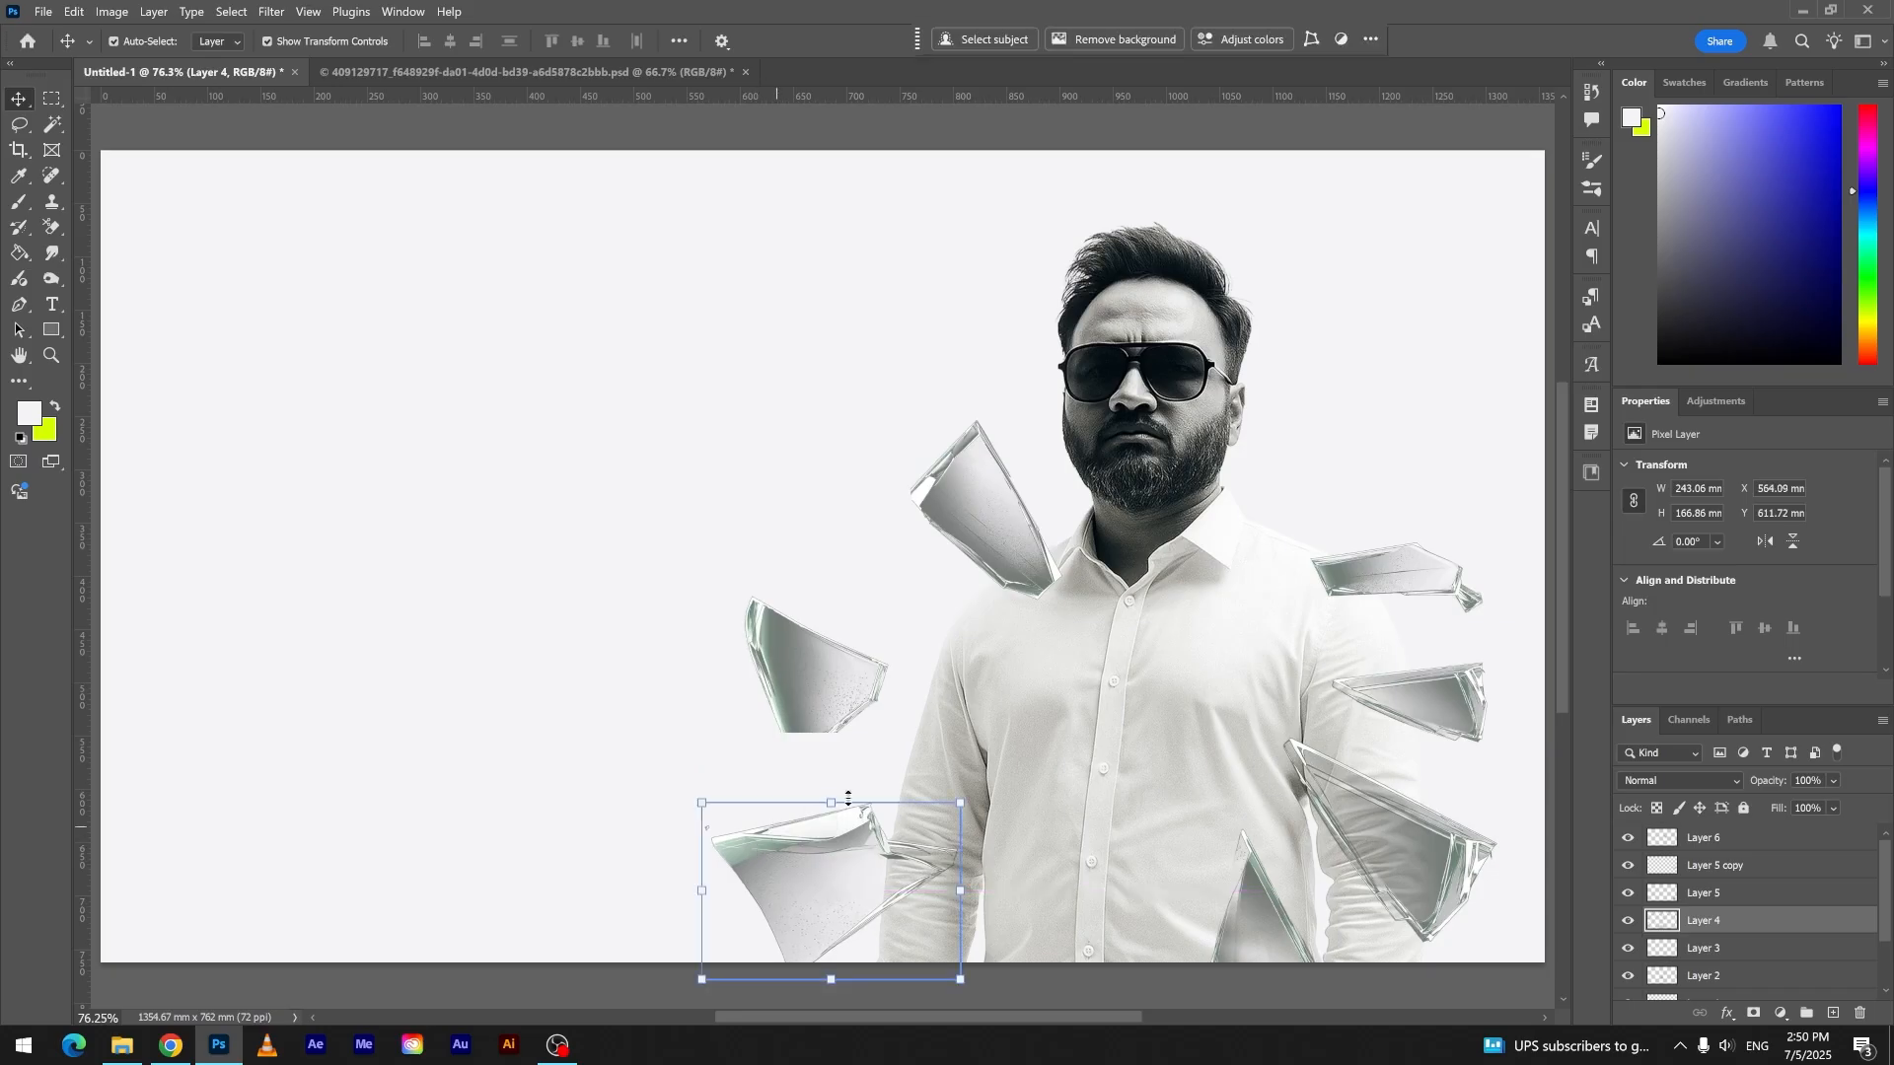
- Move the smaller right-hand sleeve shard out past the canvas edge, and tilt the elongated shoulder shard upward
{"action": "left_click", "coordinate": [1426, 702]}
{"action": "left_click_drag", "start_coordinate": [1426, 701], "coordinate": [1513, 681]}
{"action": "left_click", "coordinate": [1449, 580]}
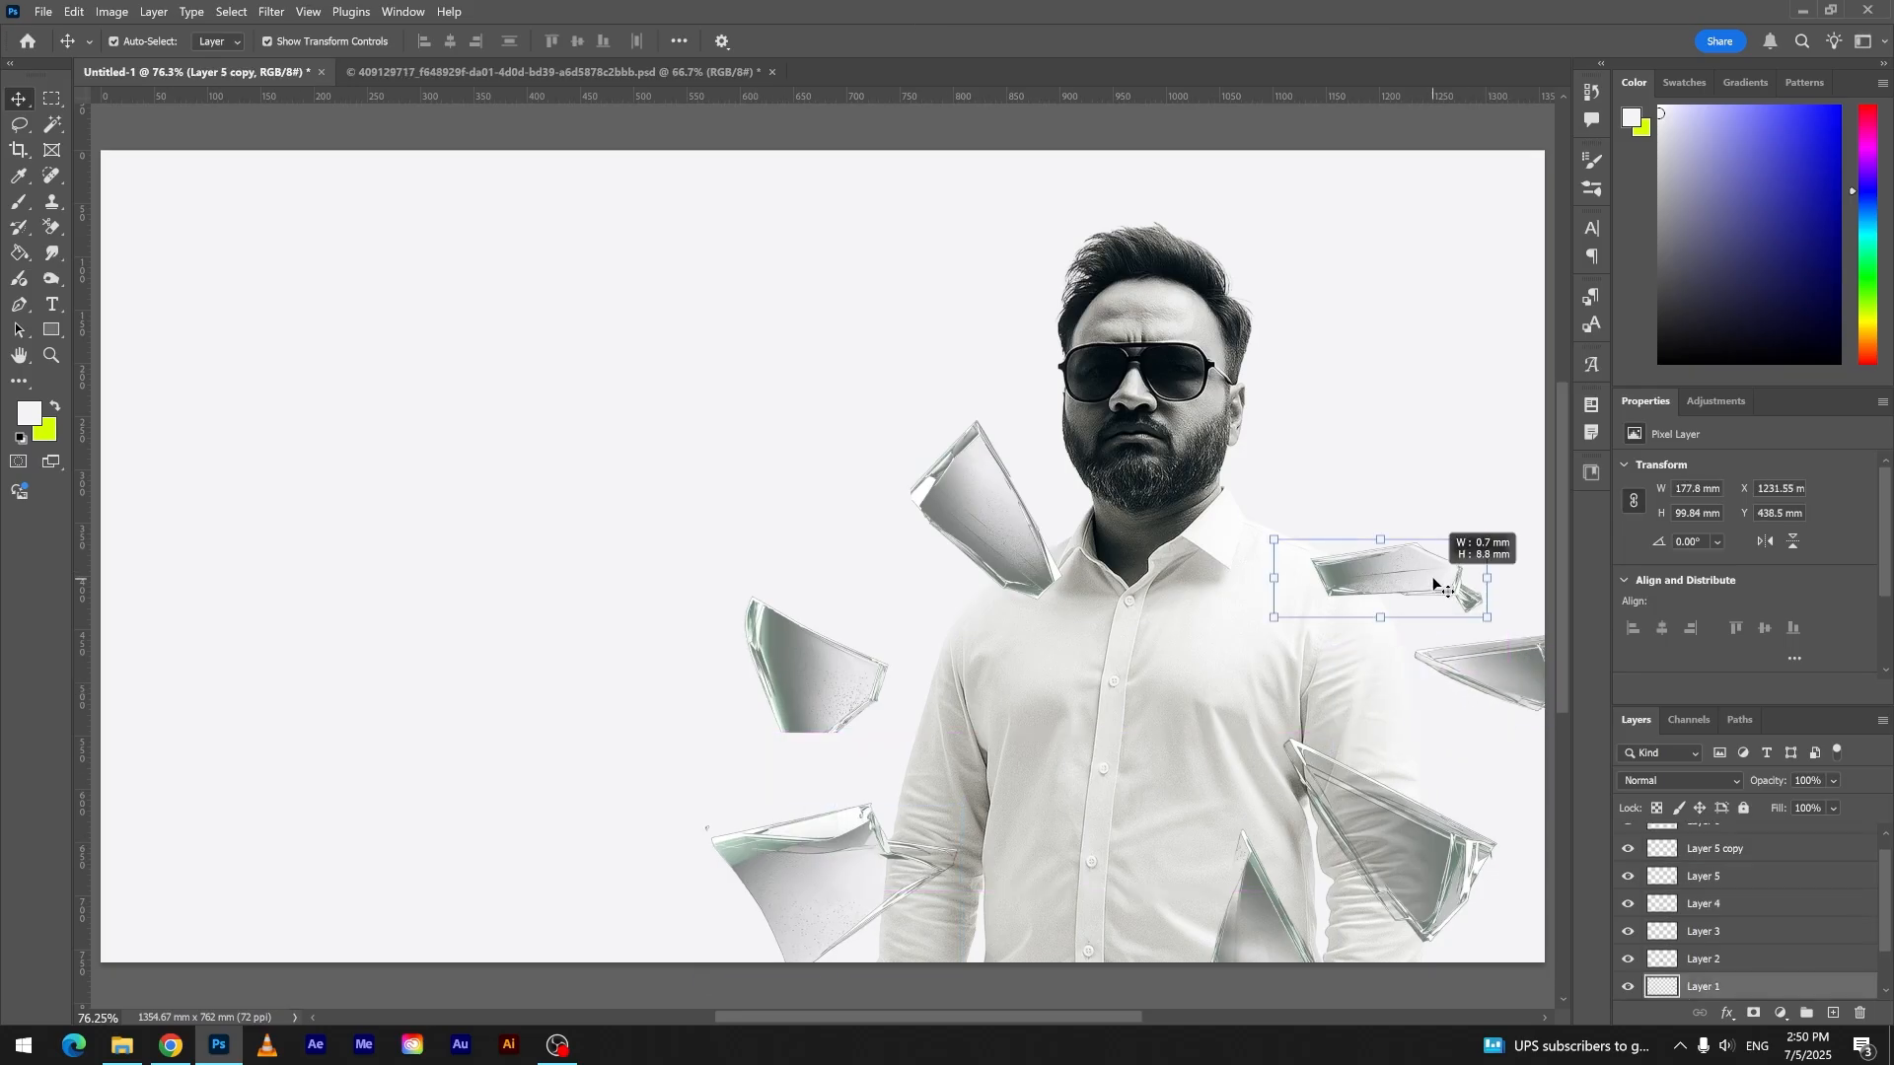
{"action": "mouse_move", "coordinate": [1379, 539]}
{"action": "left_mouse_down"}
{"action": "mouse_move", "coordinate": [1375, 511]}
{"action": "mouse_move", "coordinate": [1393, 541]}
{"action": "left_mouse_up"}
{"action": "key", "text": "Return"}
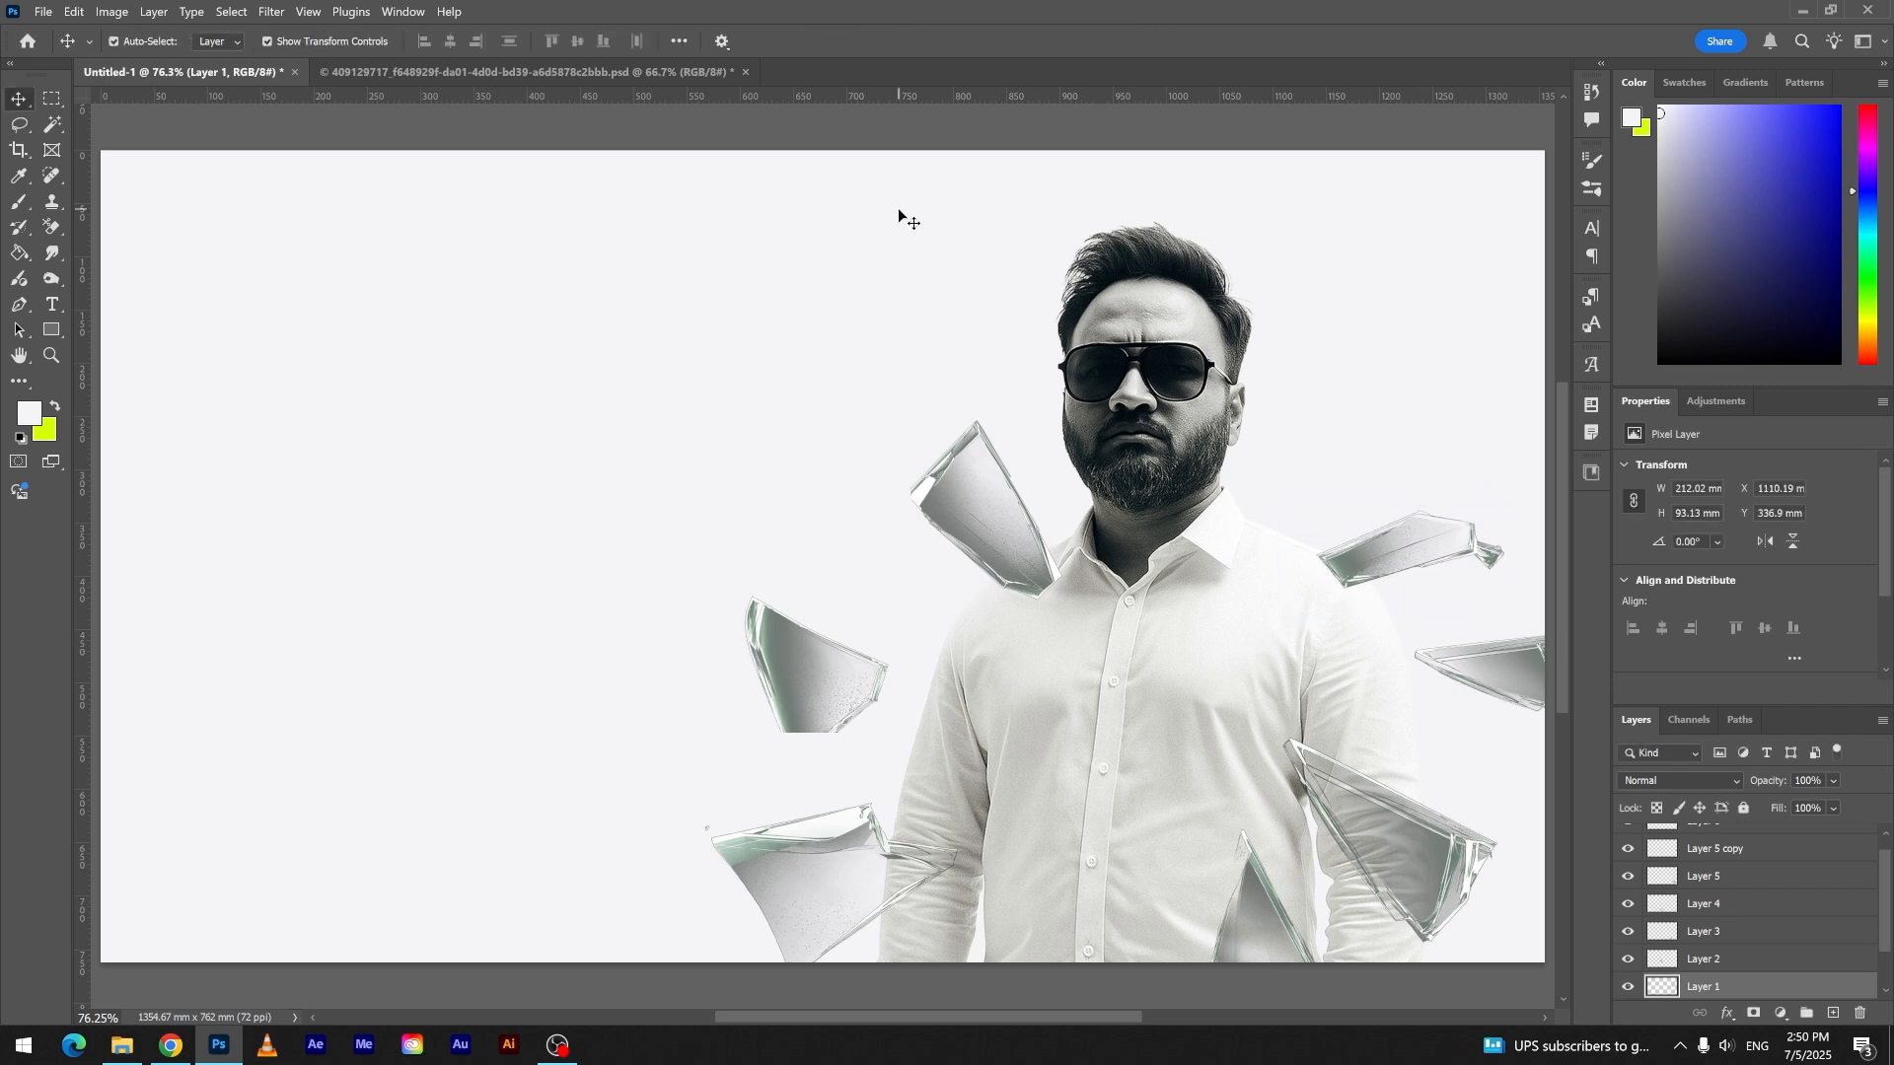
- Duplicate the bottom left shard beside the man's head, rotate the copy about 52°, and stack it behind the man
{"action": "left_click_drag", "start_coordinate": [852, 842], "coordinate": [1346, 359], "text": "alt"}
{"action": "left_click_drag", "start_coordinate": [1468, 317], "coordinate": [1512, 480]}
{"action": "left_click_drag", "start_coordinate": [1333, 420], "coordinate": [1296, 461]}
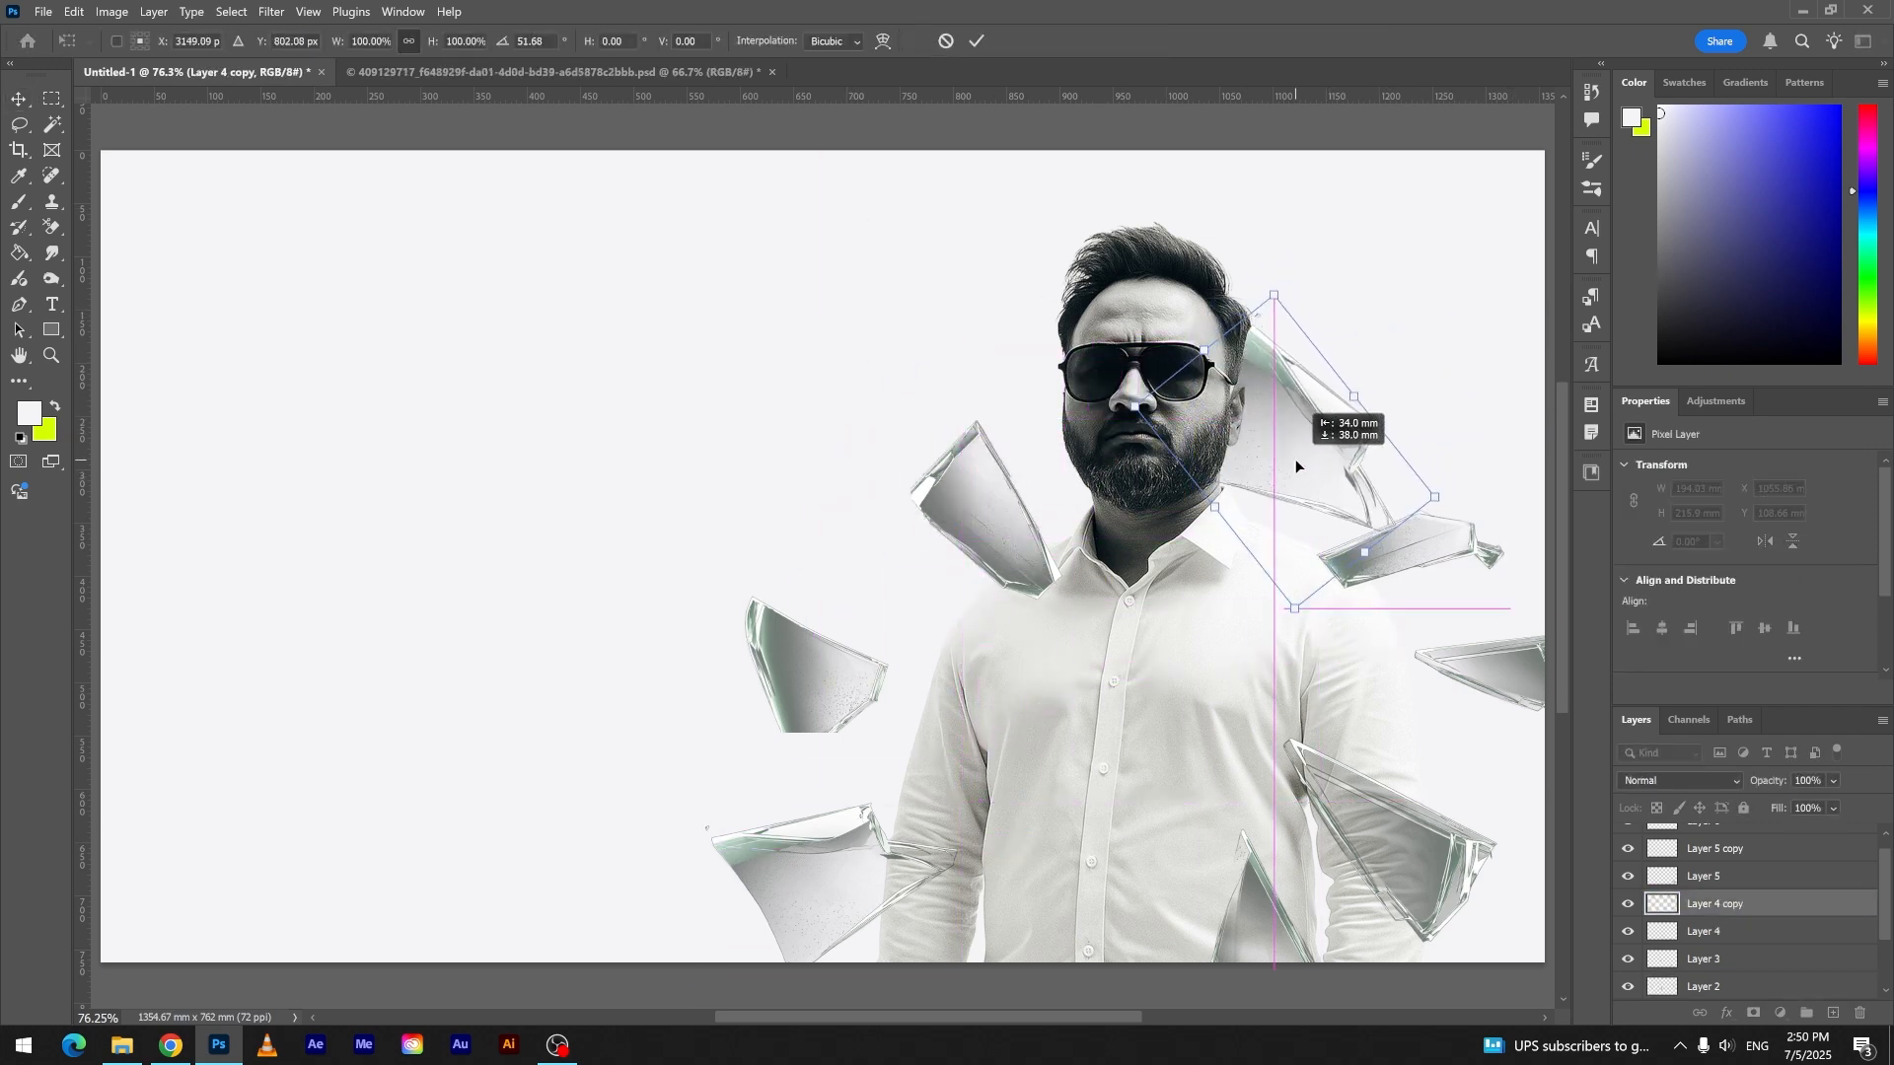
{"action": "key", "text": "Return"}
{"action": "left_click_drag", "start_coordinate": [1789, 904], "coordinate": [1761, 986]}
- Rotate the copied shard back upright, shrink it to about 187 × 133 mm, and place it beside the man's hair
{"action": "left_click", "coordinate": [1371, 442]}
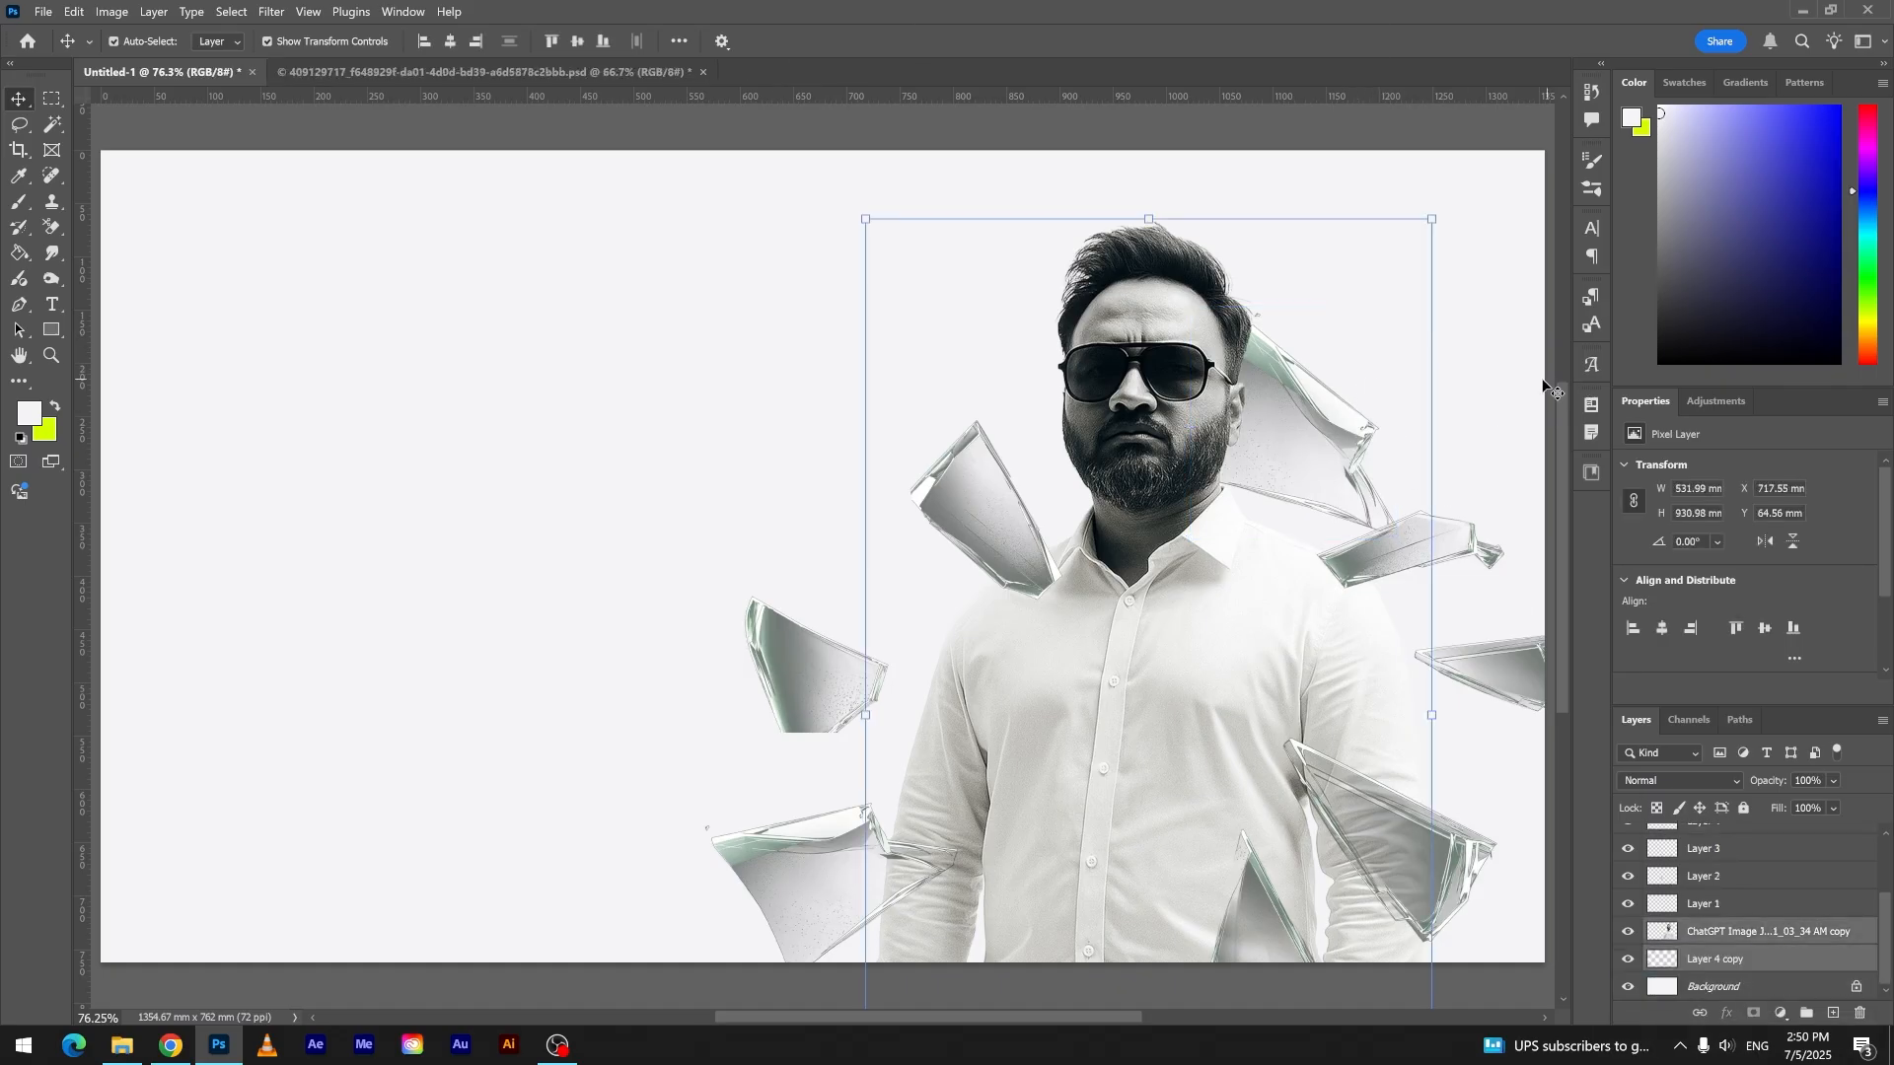
{"action": "left_click_drag", "start_coordinate": [1423, 411], "coordinate": [1375, 212]}
{"action": "left_click_drag", "start_coordinate": [1442, 314], "coordinate": [1340, 311]}
{"action": "left_click", "coordinate": [1132, 39]}
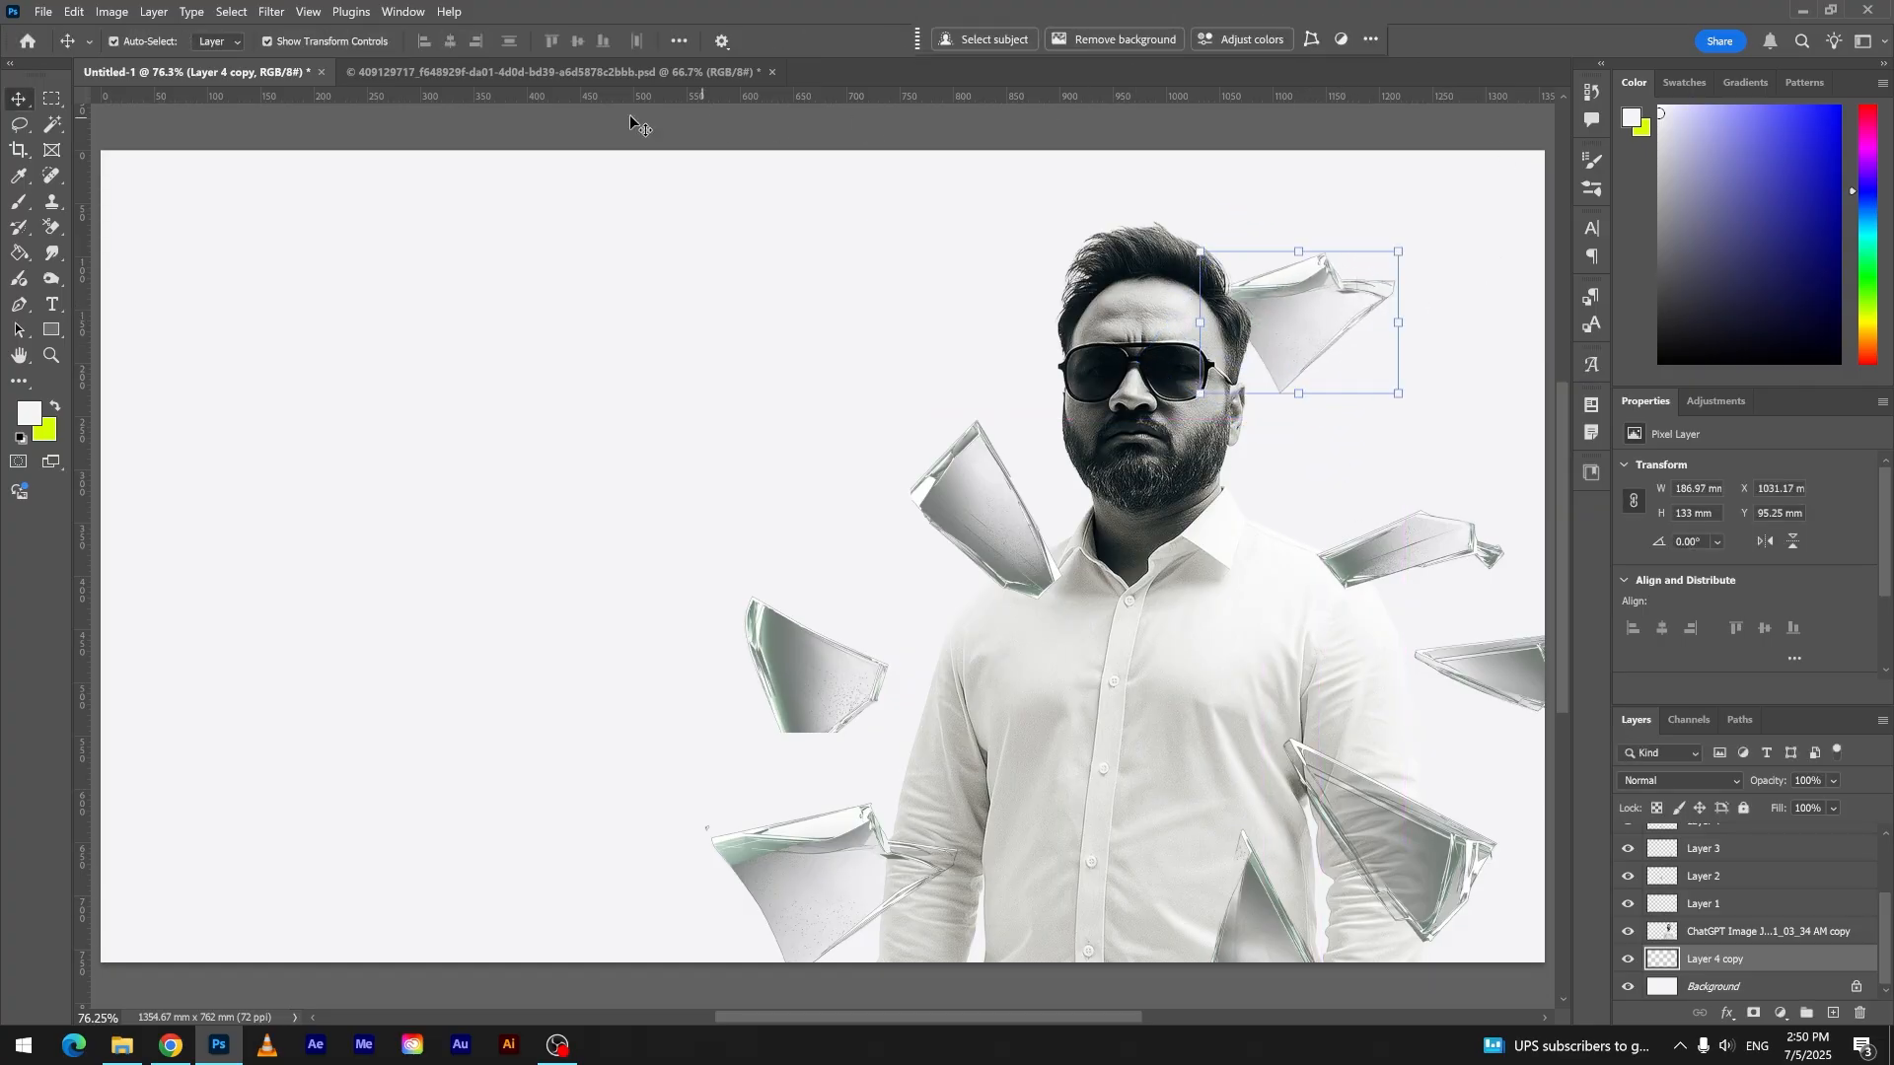
- Copy the Element shard layer from the other open document into the poster and set its blend mode to Darken
{"action": "left_click", "coordinate": [592, 72]}
{"action": "left_click_drag", "start_coordinate": [727, 532], "coordinate": [1189, 520]}
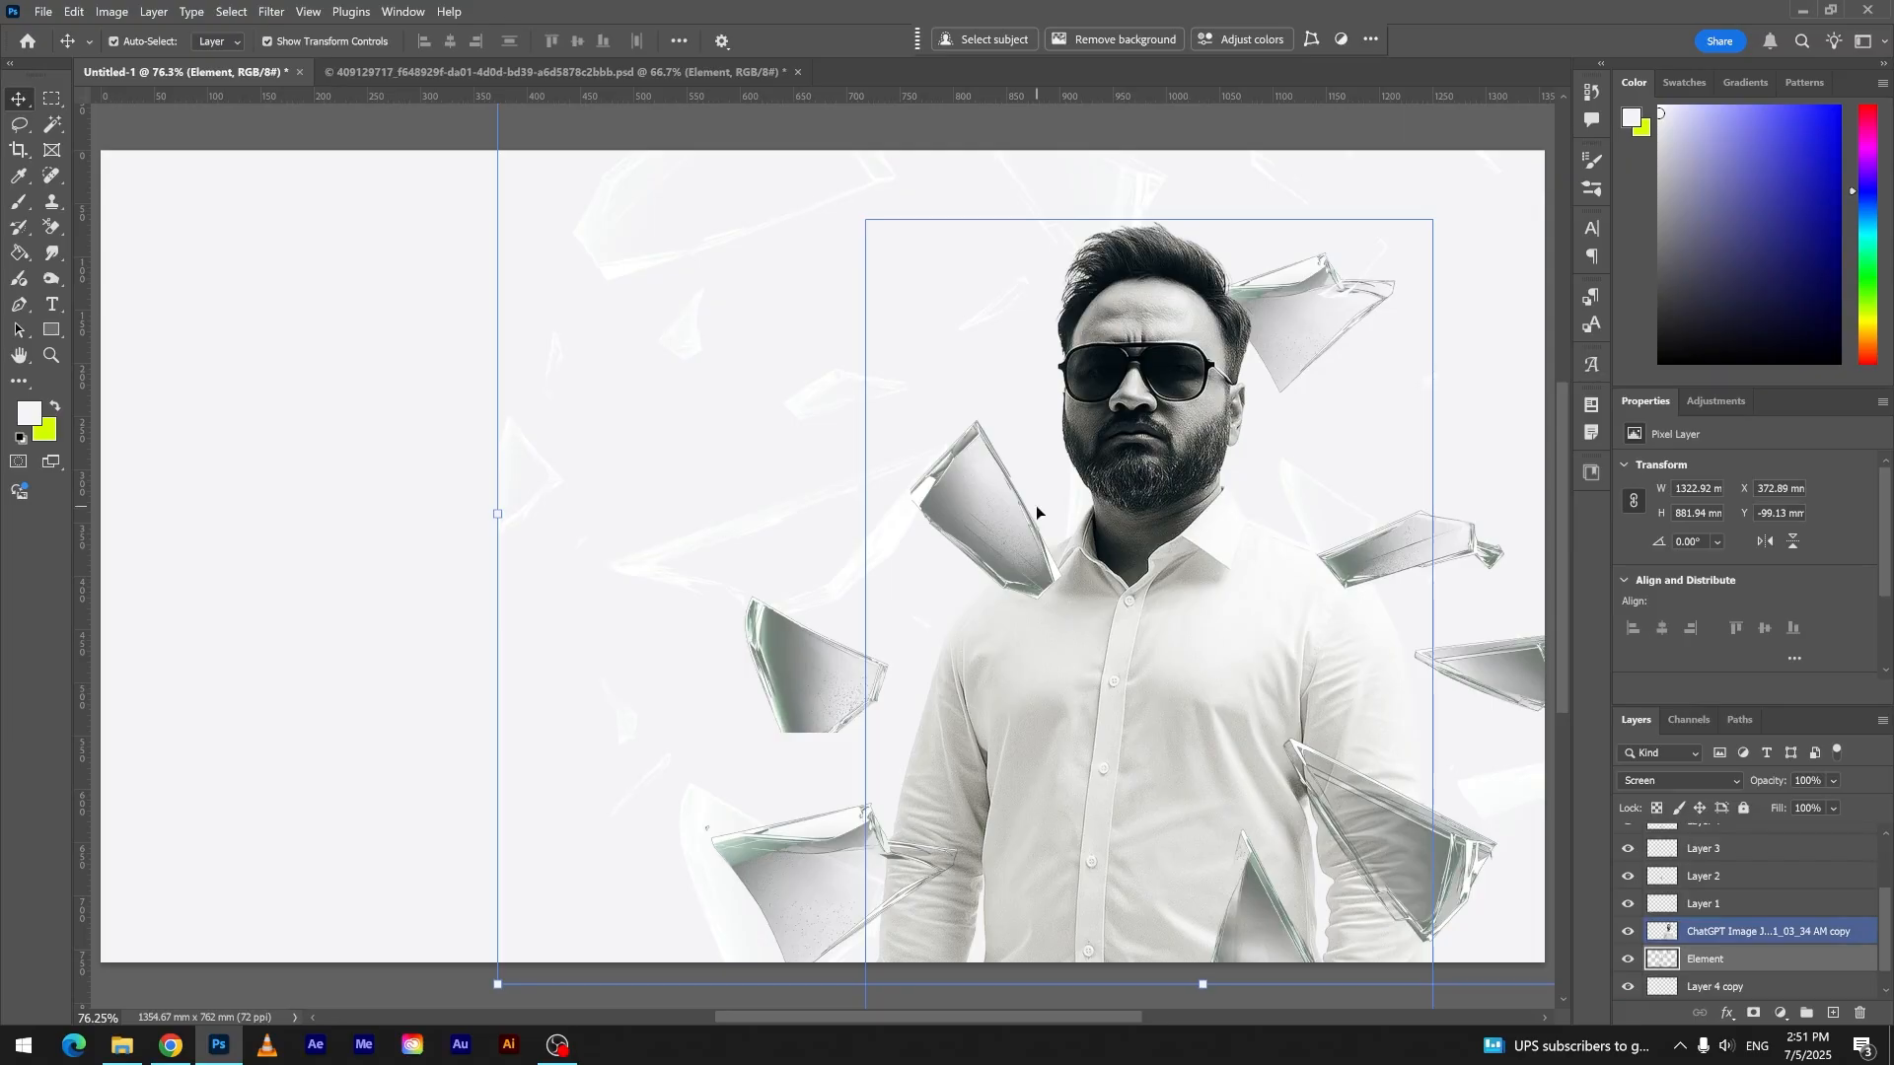
{"action": "left_click", "coordinate": [1682, 780]}
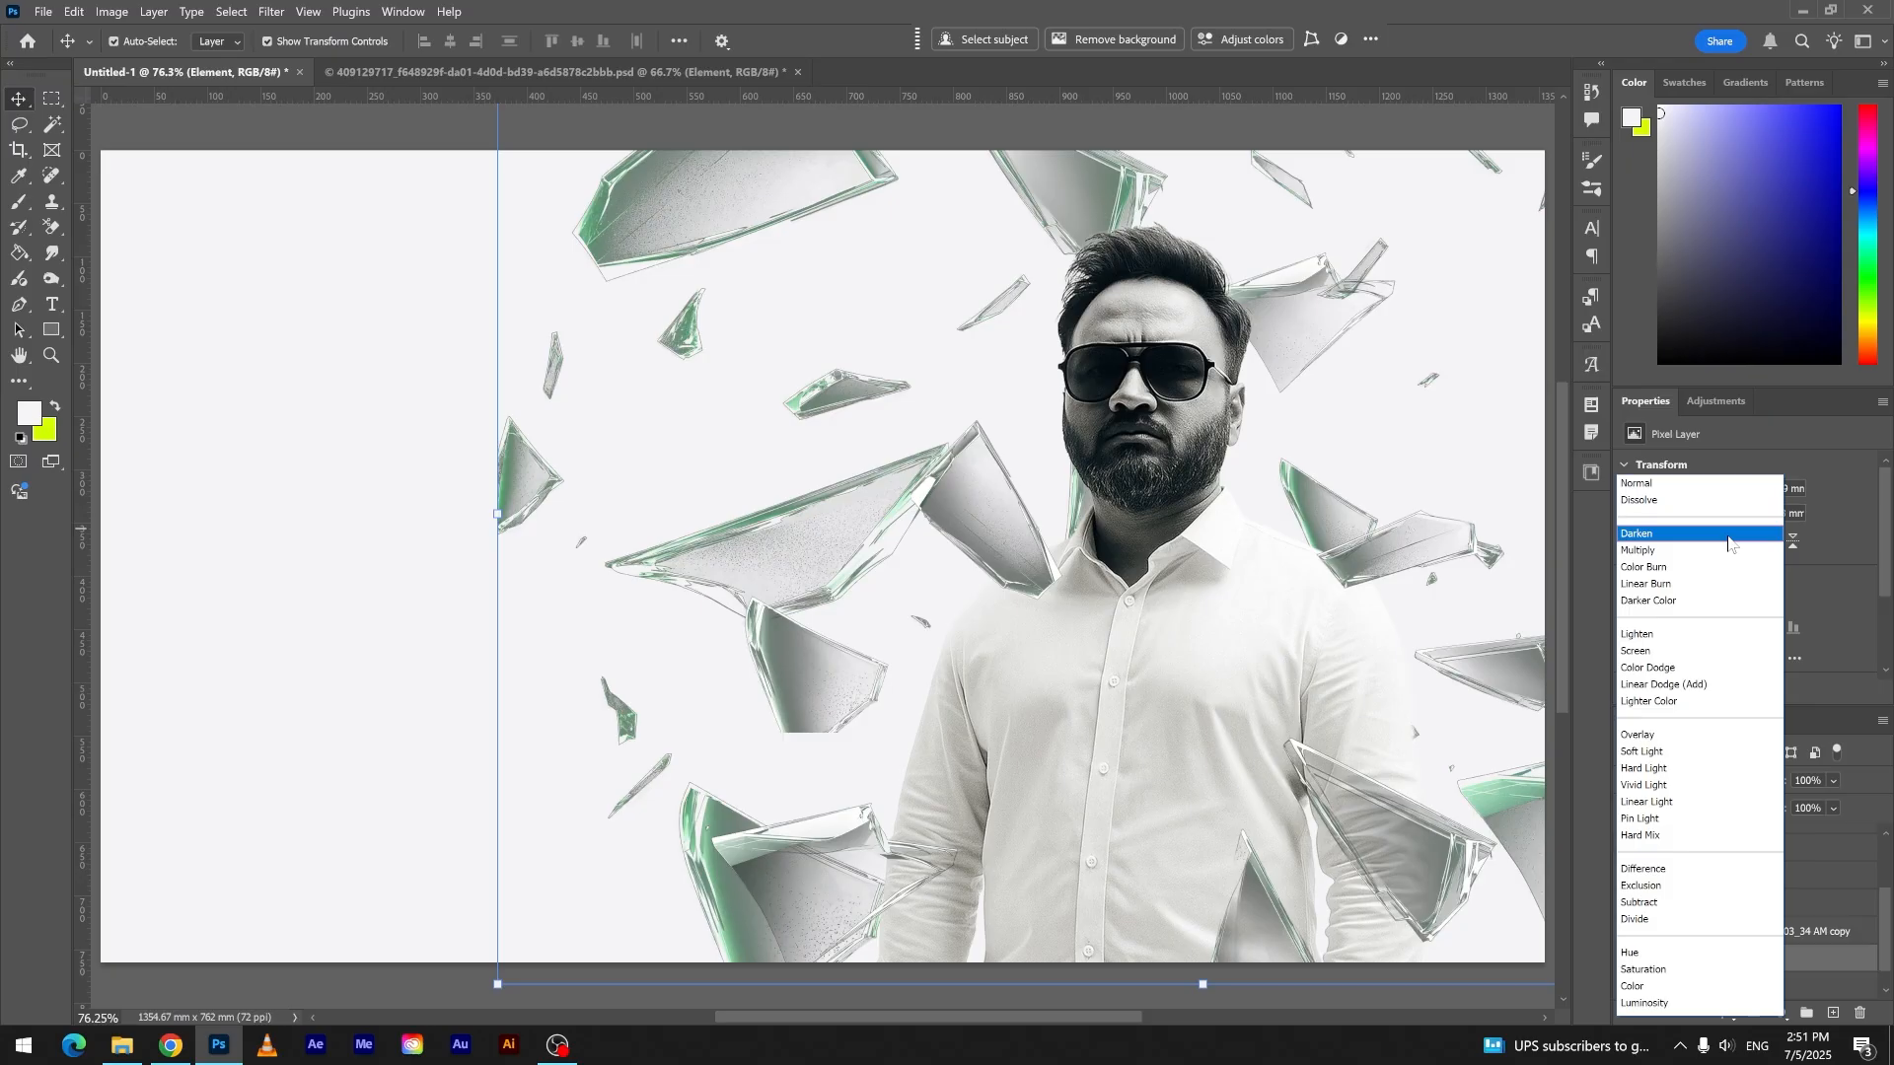
{"action": "left_click", "coordinate": [1728, 538]}
- Scale the Element shards to 61.04% around the man's upper body and stack their layer directly above the Background
{"action": "left_click_drag", "start_coordinate": [494, 525], "coordinate": [1043, 595]}
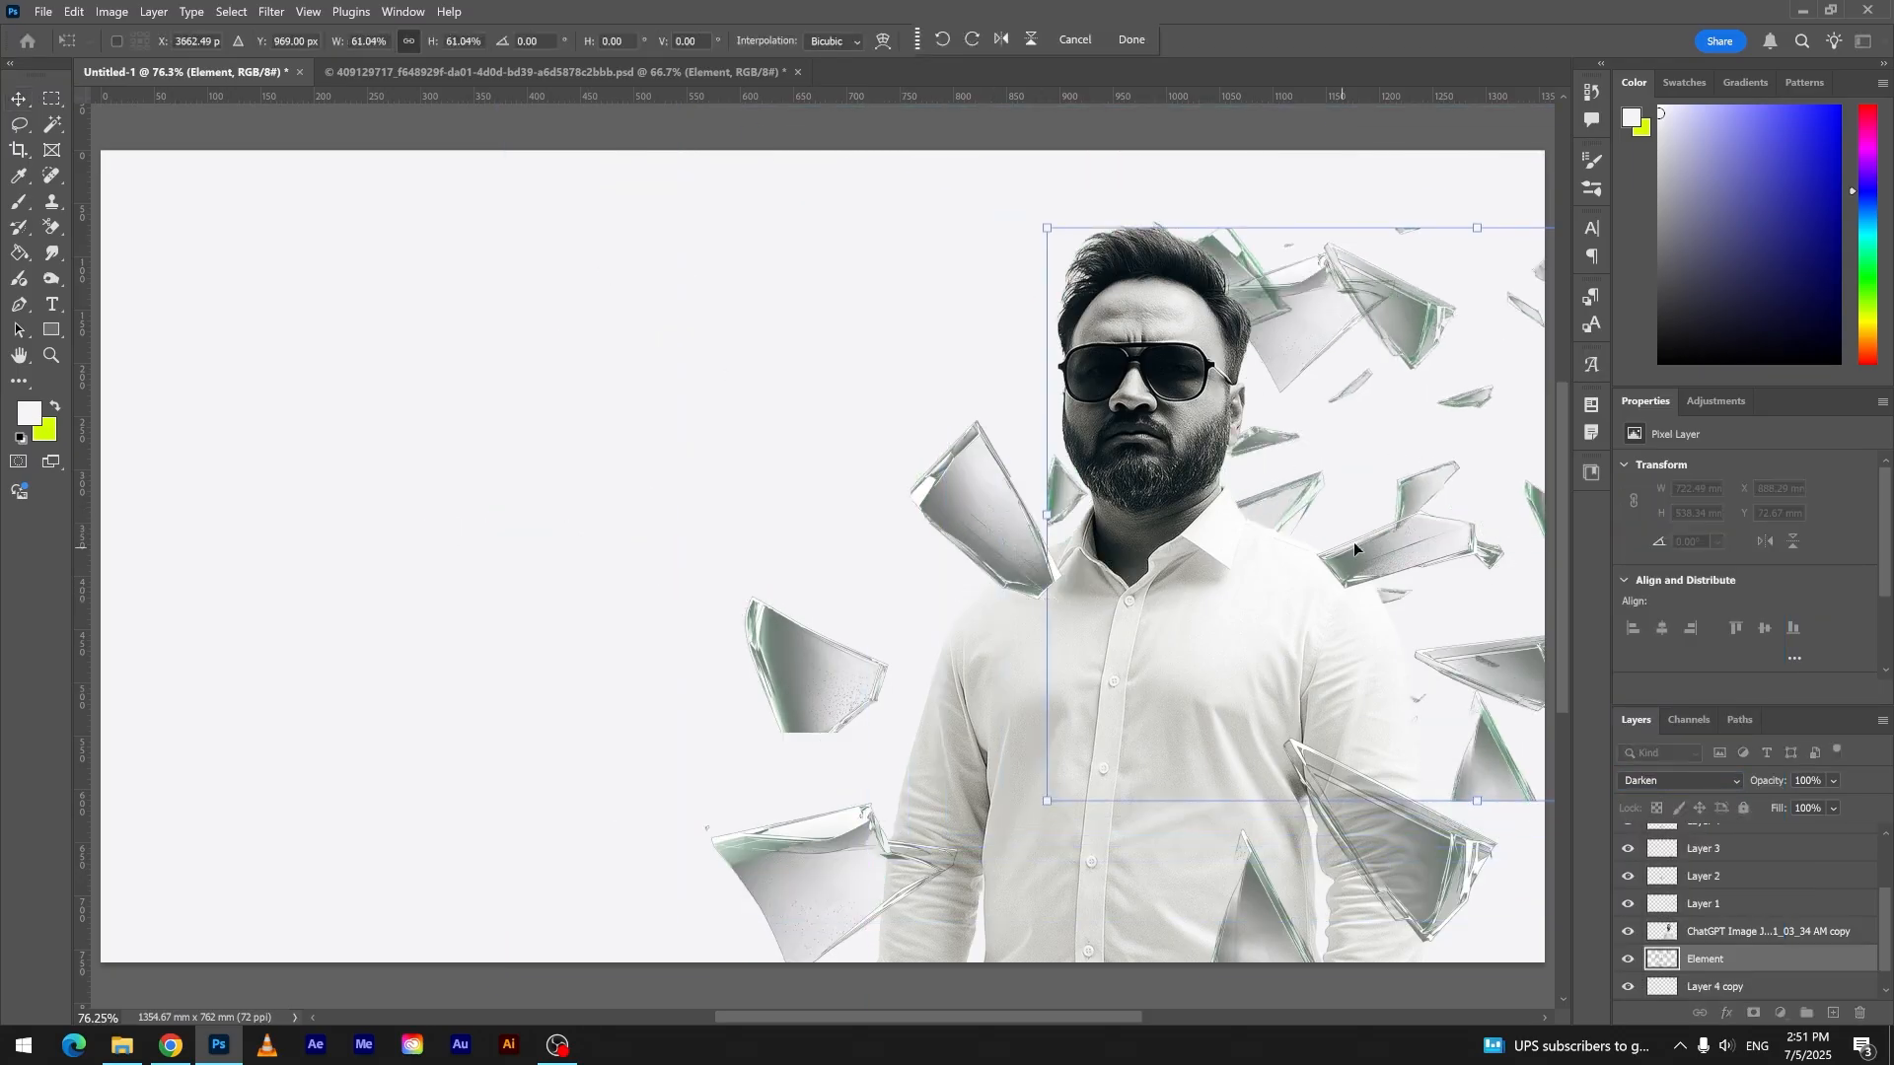
{"action": "left_click_drag", "start_coordinate": [1390, 500], "coordinate": [1080, 426]}
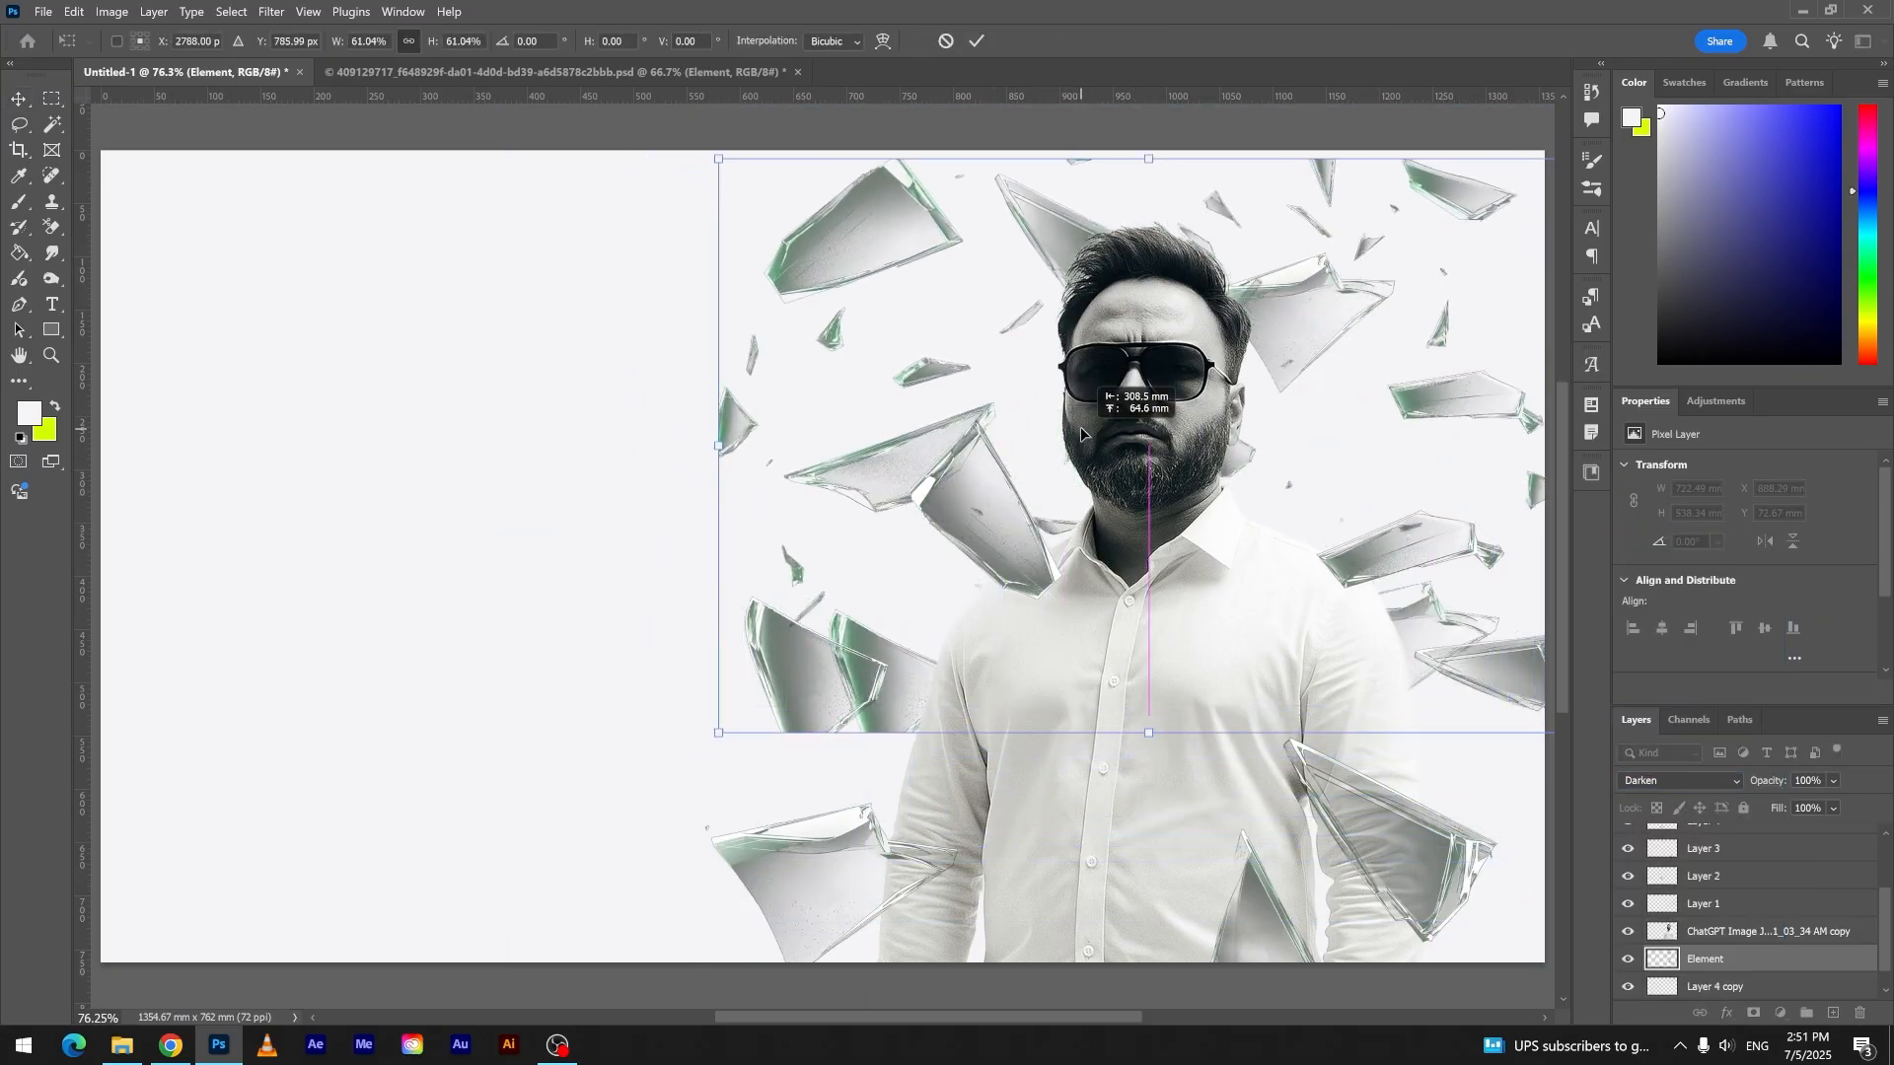
{"action": "left_click_drag", "start_coordinate": [1696, 952], "coordinate": [1702, 998]}
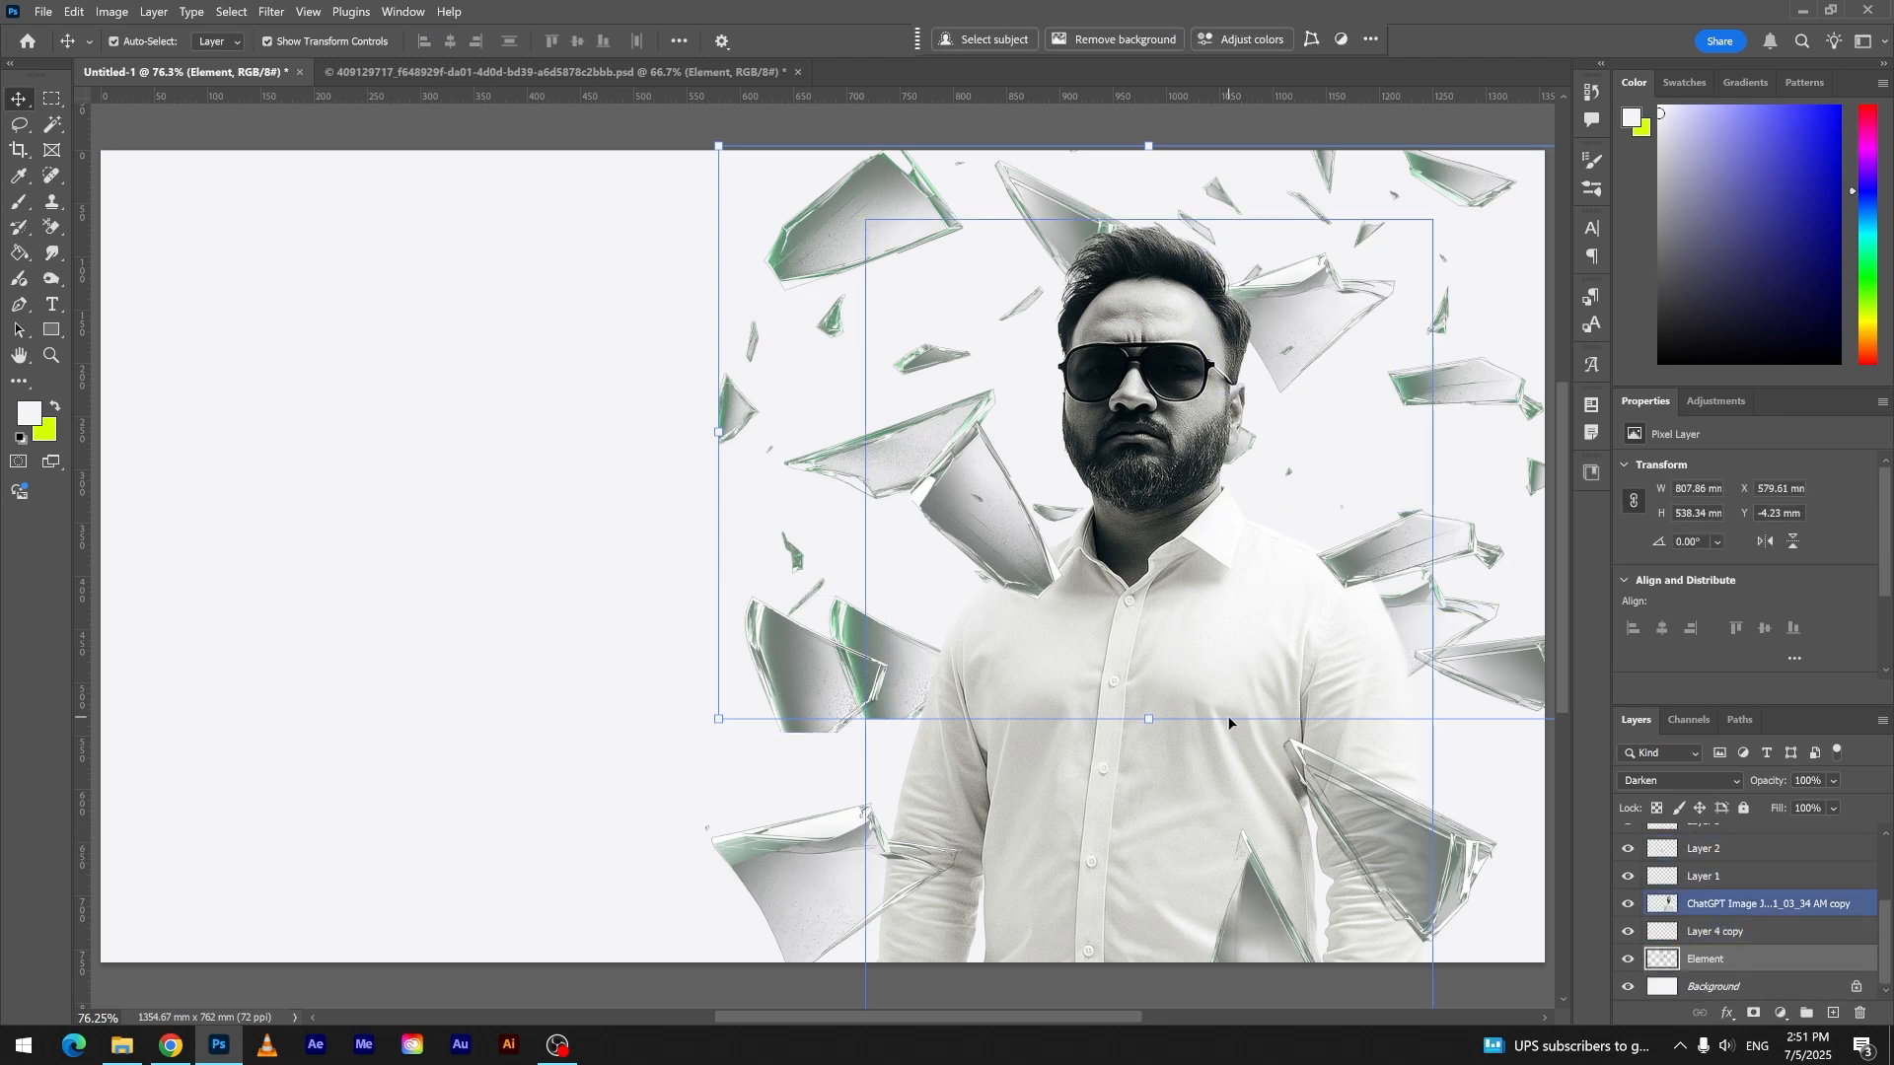
- Enlarge the Element shards to 143.45% and position them to fill the canvas height behind the man
{"action": "left_click_drag", "start_coordinate": [1146, 720], "coordinate": [1146, 969]}
{"action": "mouse_move", "coordinate": [1105, 885]}
{"action": "left_mouse_down"}
{"action": "mouse_move", "coordinate": [1047, 901]}
{"action": "mouse_move", "coordinate": [1024, 847]}
{"action": "mouse_move", "coordinate": [1093, 868]}
{"action": "mouse_move", "coordinate": [1094, 894]}
{"action": "left_mouse_up"}
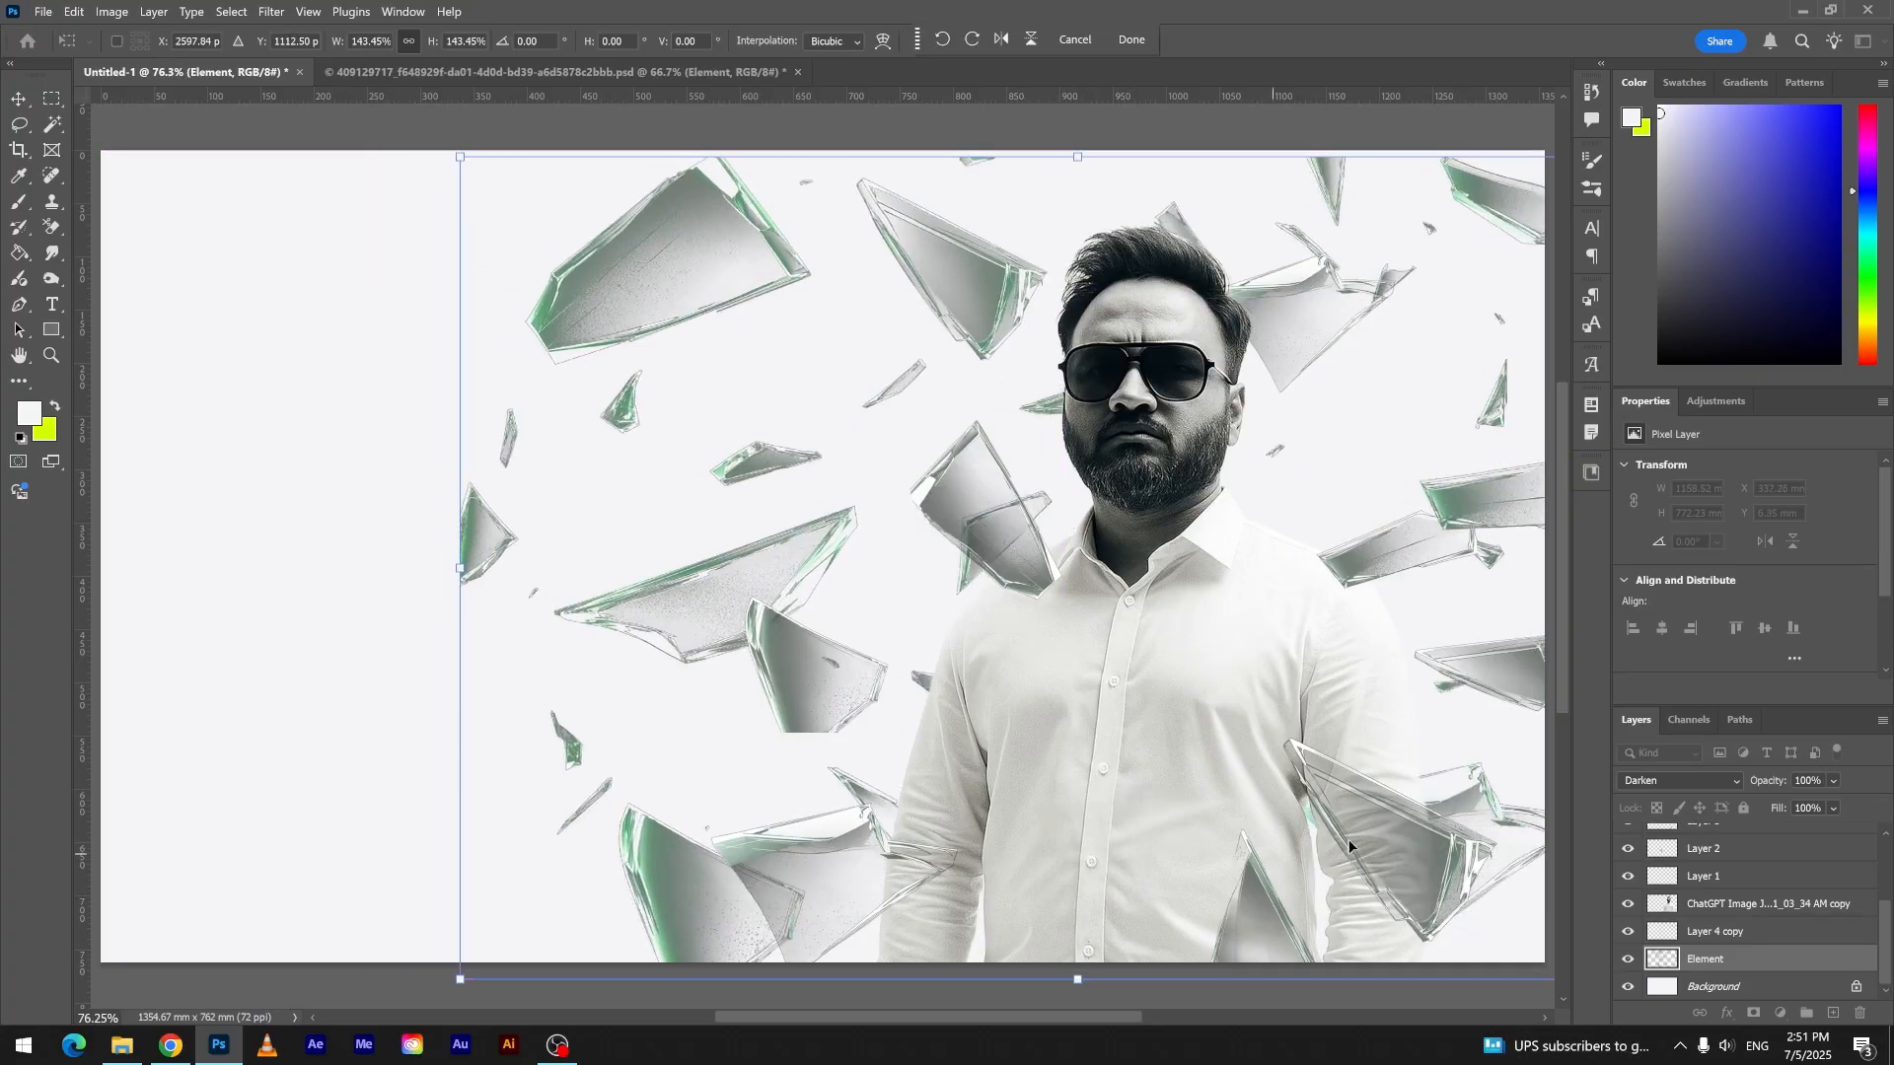
{"action": "left_click", "coordinate": [271, 11]}
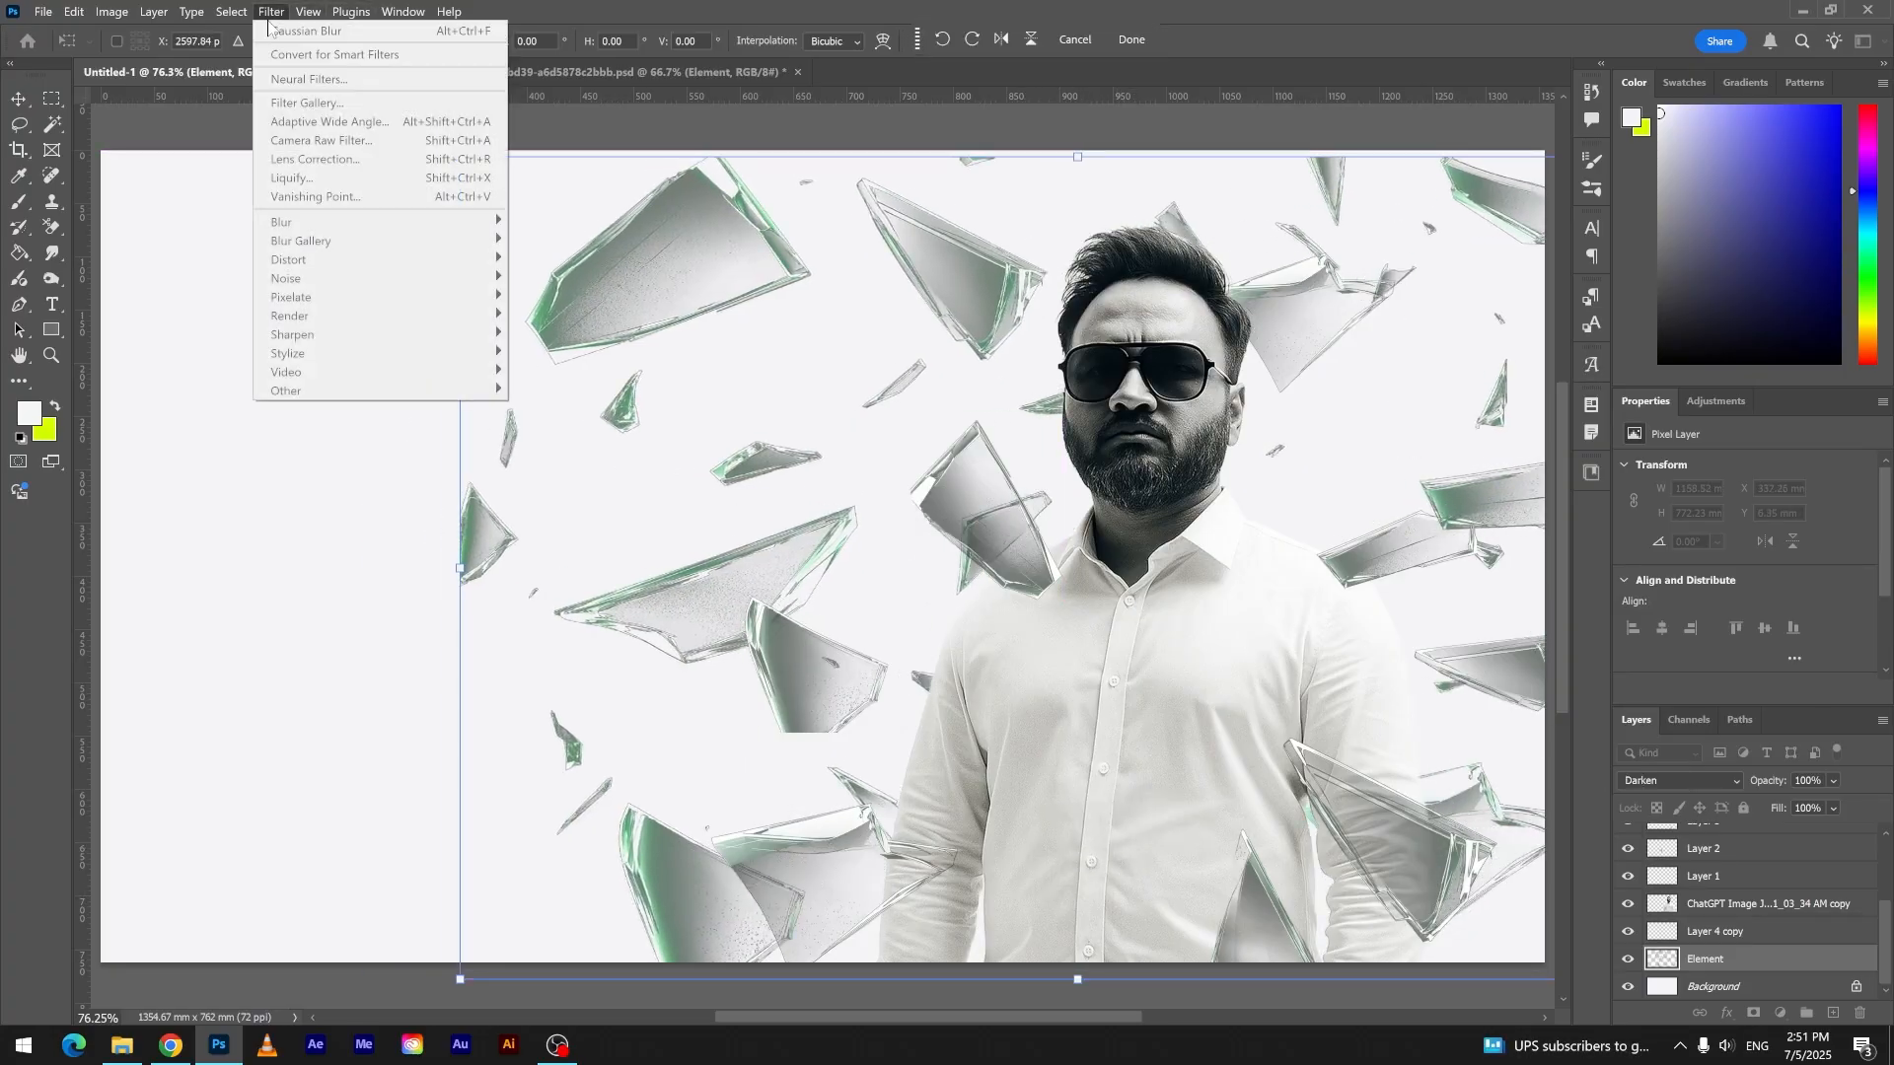
{"action": "left_click", "coordinate": [1124, 43]}
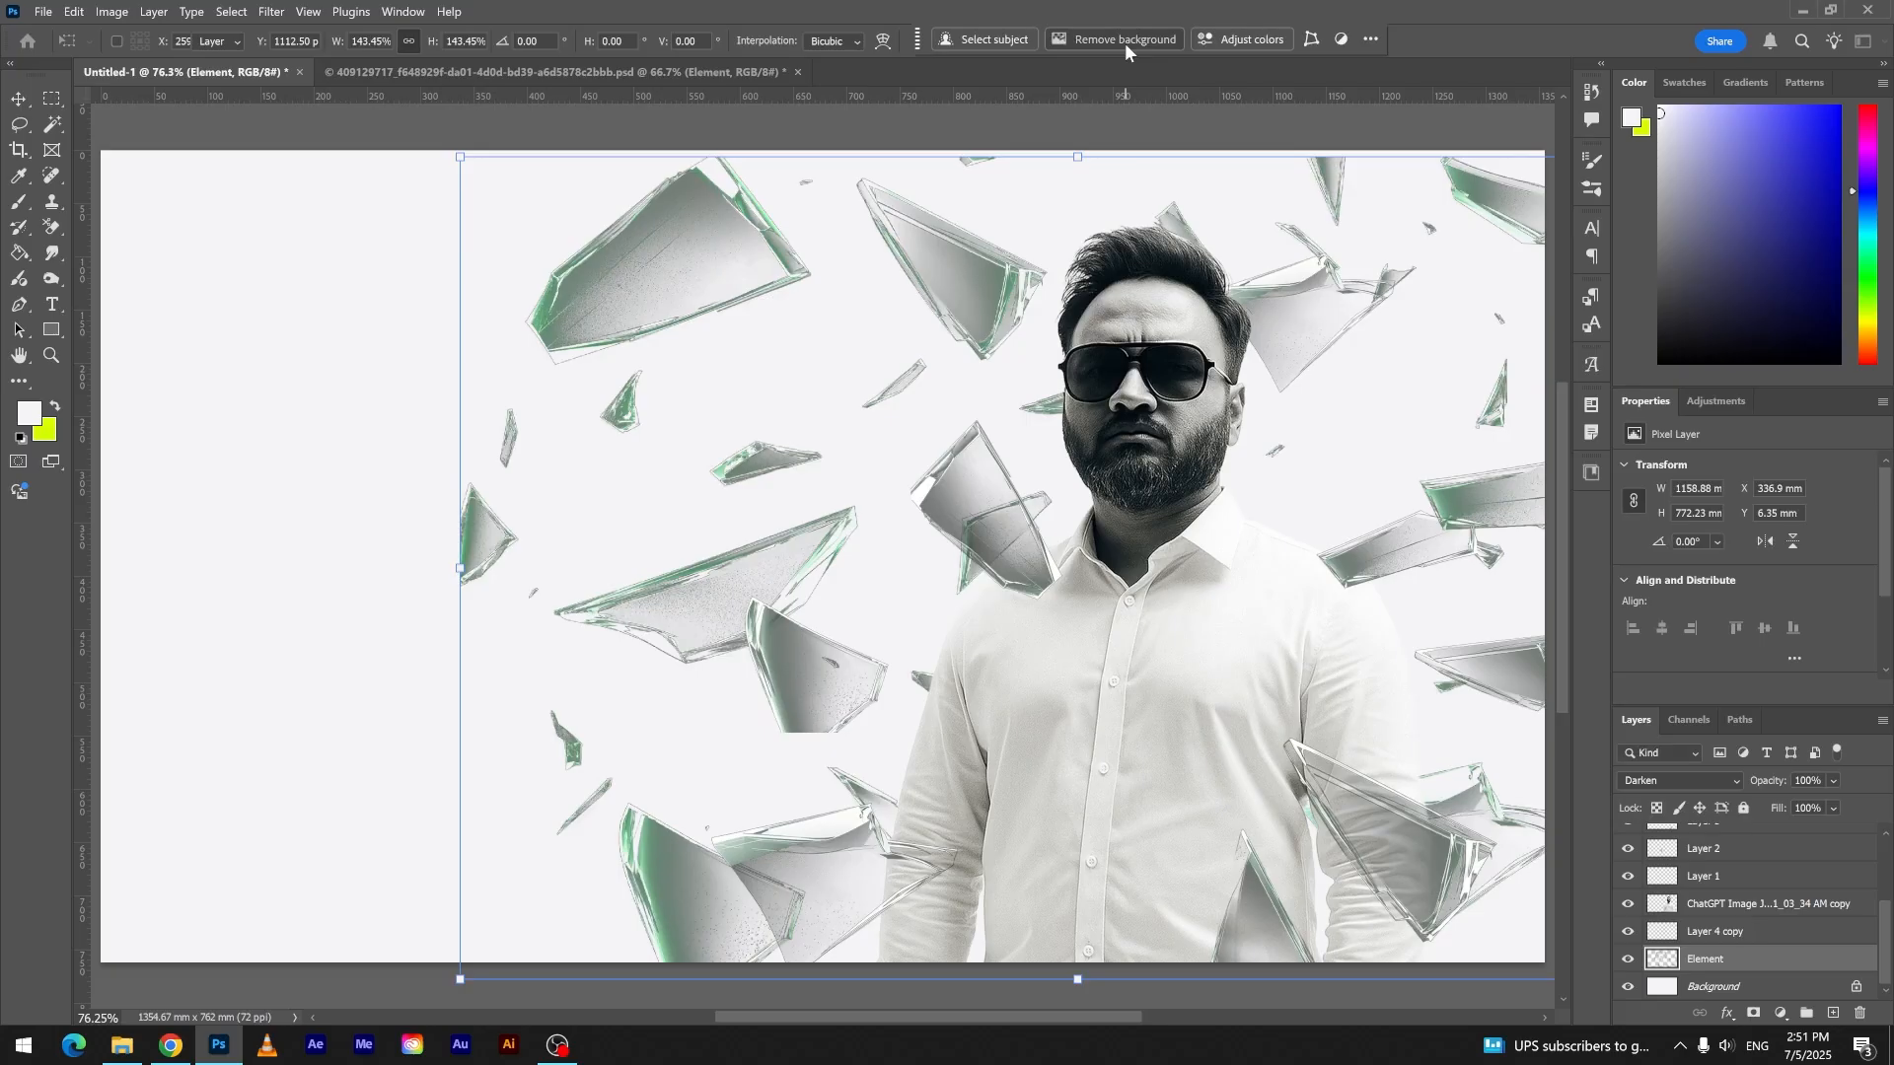
- Apply a Gaussian Blur with a radius of about 5 pixels to the Element shards
{"action": "left_click", "coordinate": [271, 11]}
{"action": "mouse_move", "coordinate": [291, 225]}
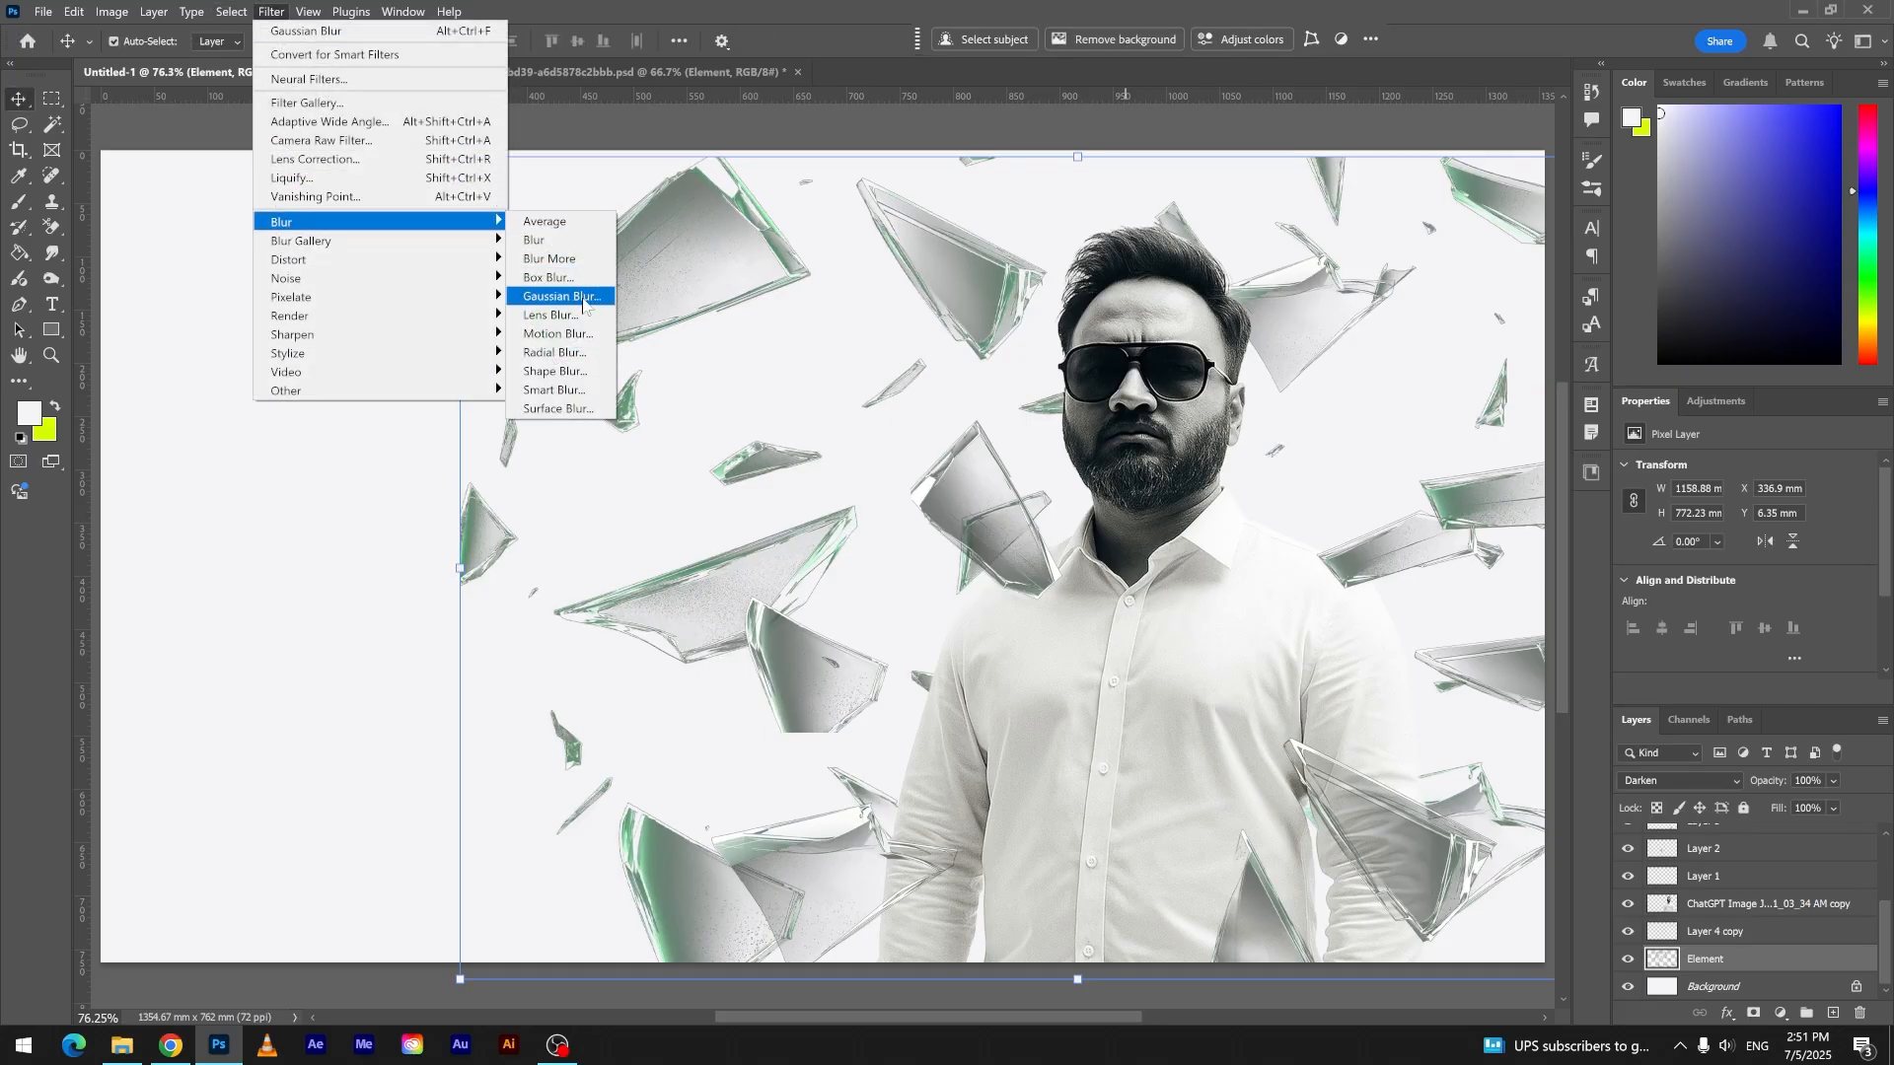
{"action": "left_click", "coordinate": [561, 297]}
{"action": "left_click_drag", "start_coordinate": [1295, 212], "coordinate": [400, 252]}
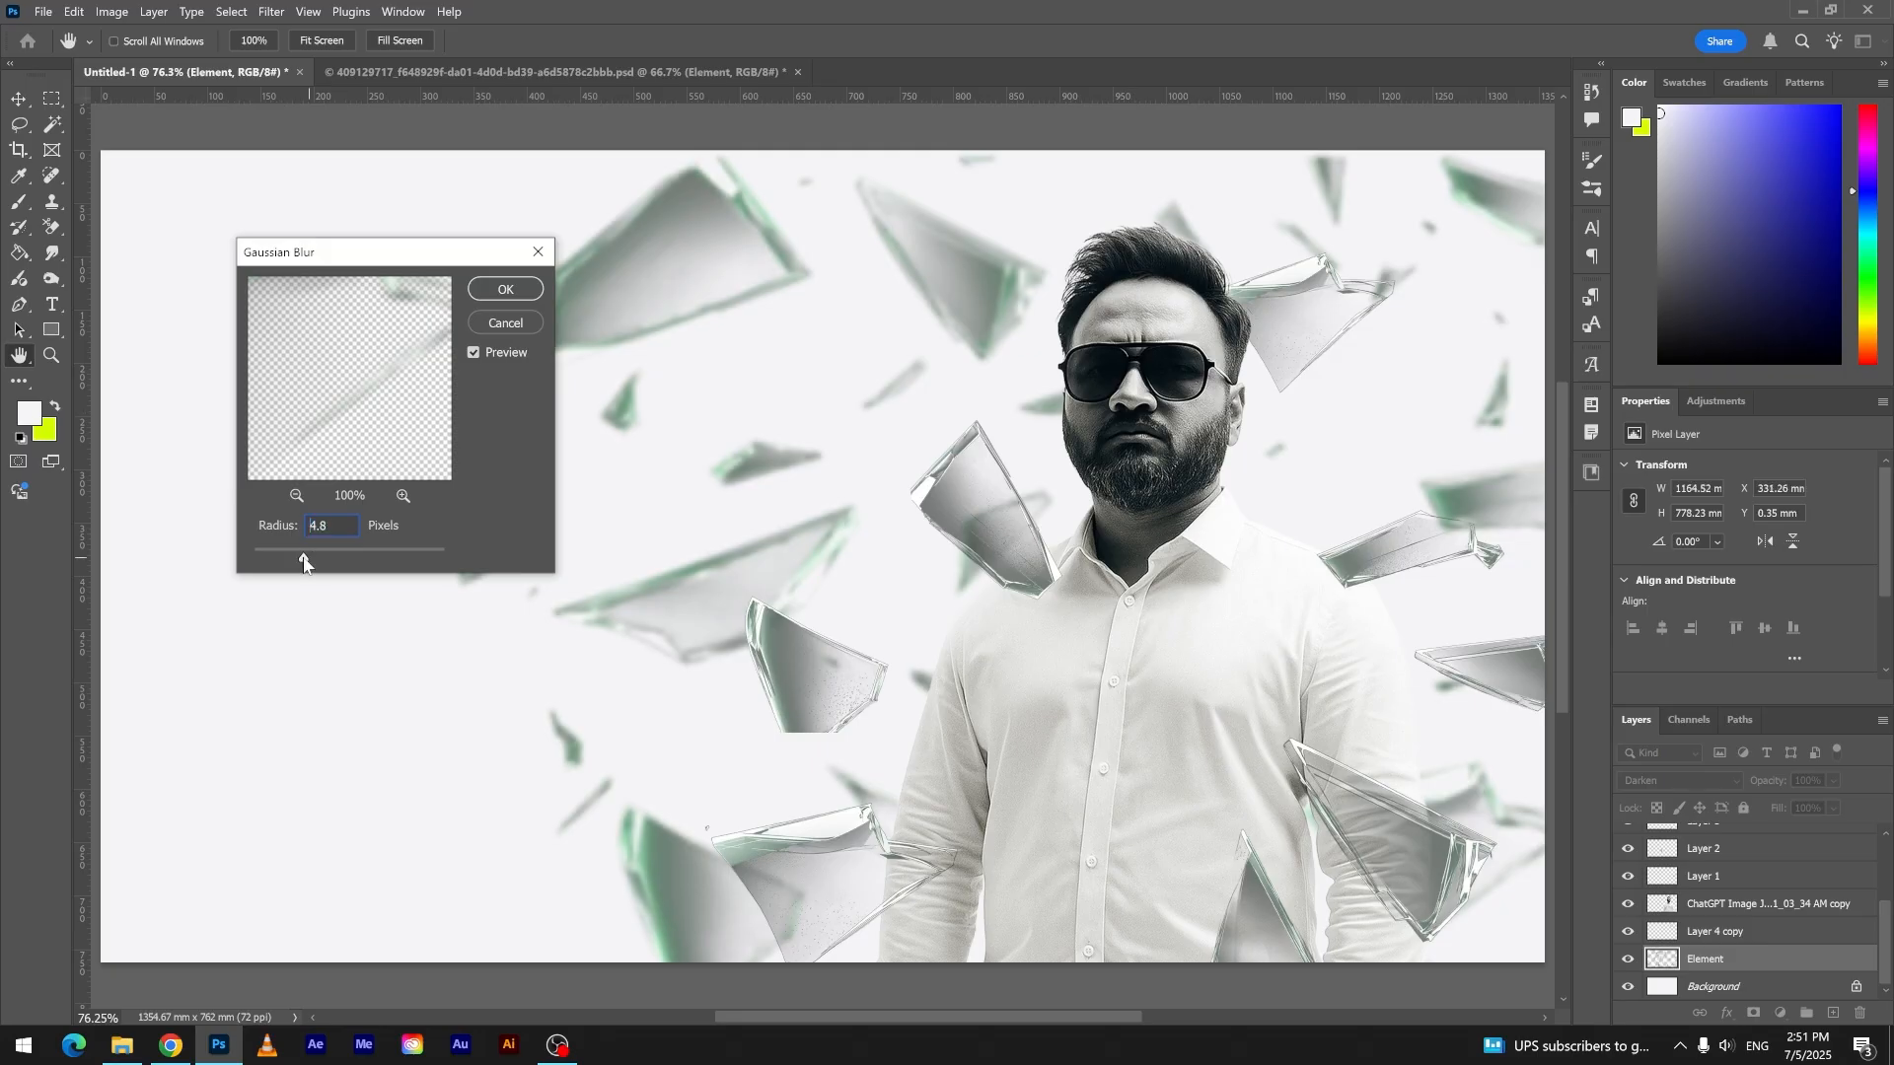
{"action": "left_click", "coordinate": [521, 296]}
{"action": "key", "text": "v"}
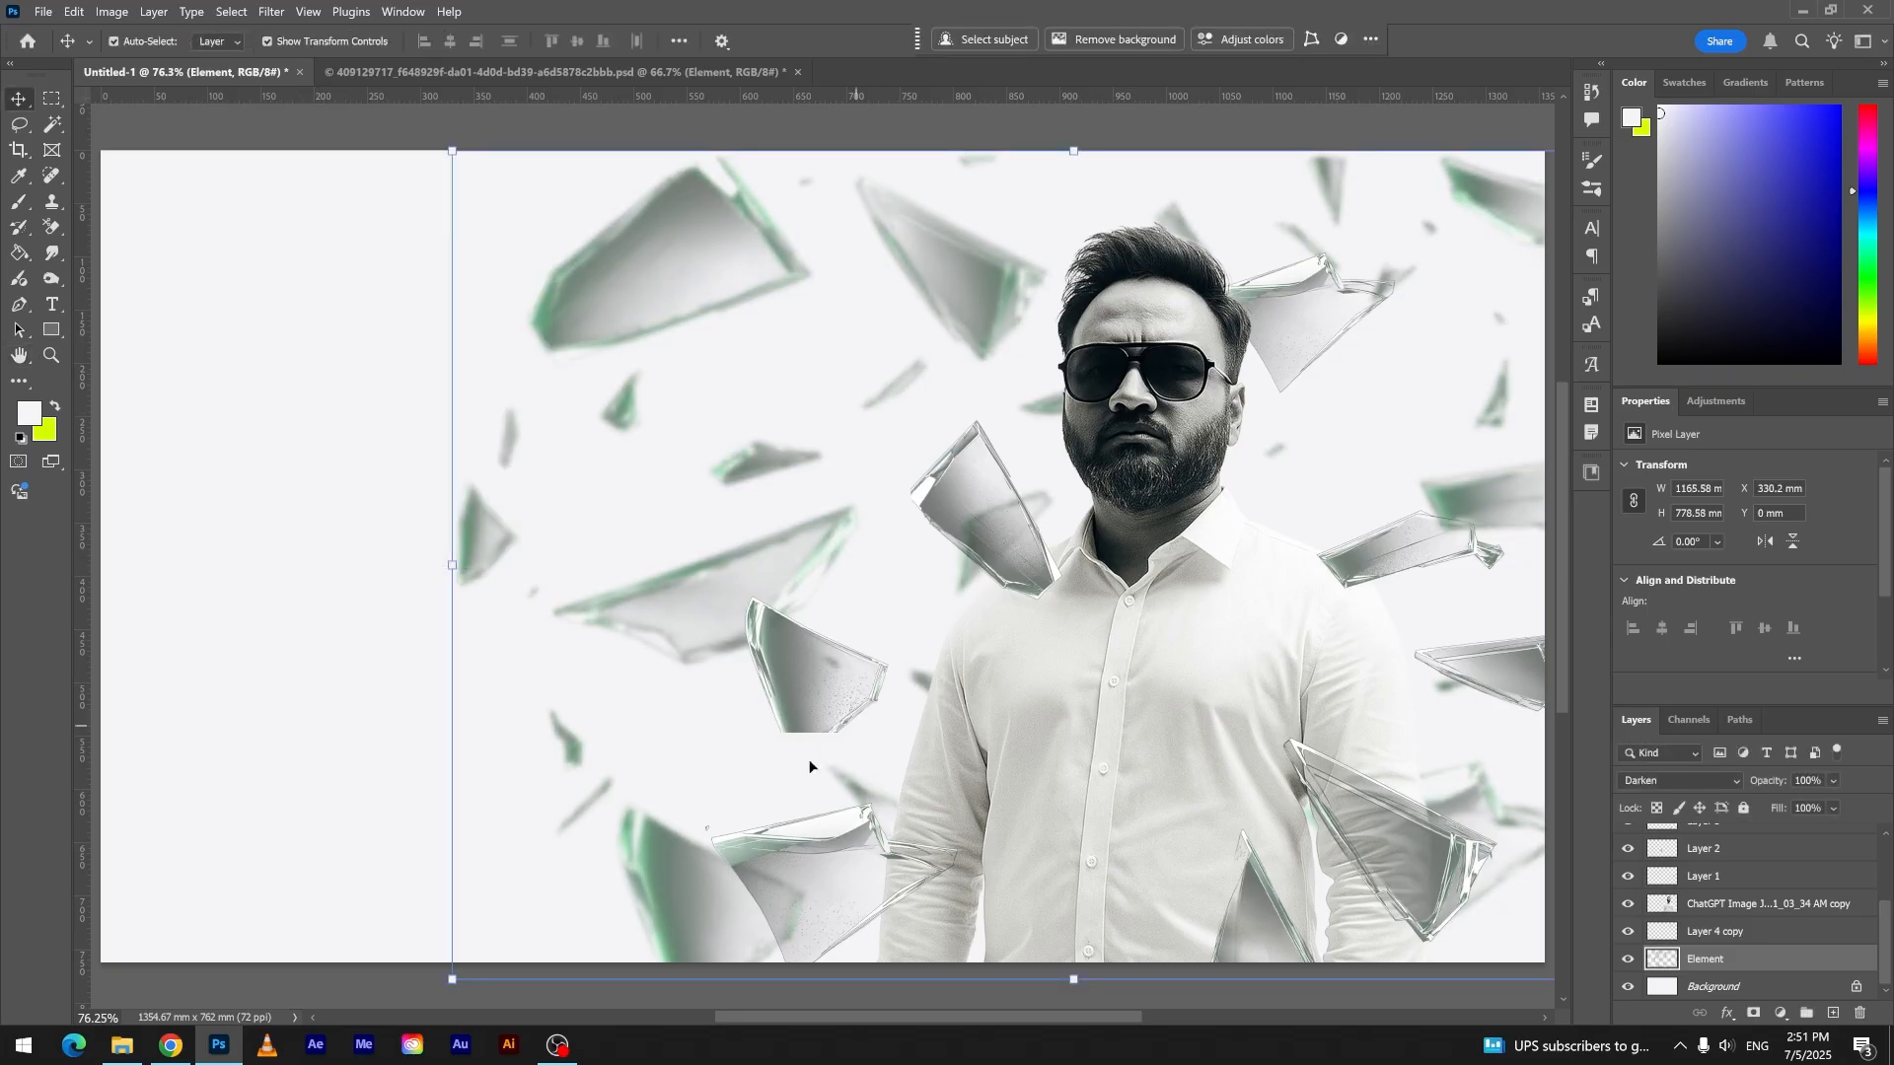
- Duplicate the bottom left shard, then rotate and enlarge the copy to about 391 × 502 mm in the canvas's lower left corner
{"action": "left_click", "coordinate": [816, 855]}
{"action": "left_click_drag", "start_coordinate": [813, 848], "coordinate": [263, 831]}
{"action": "left_click", "coordinate": [1132, 37]}
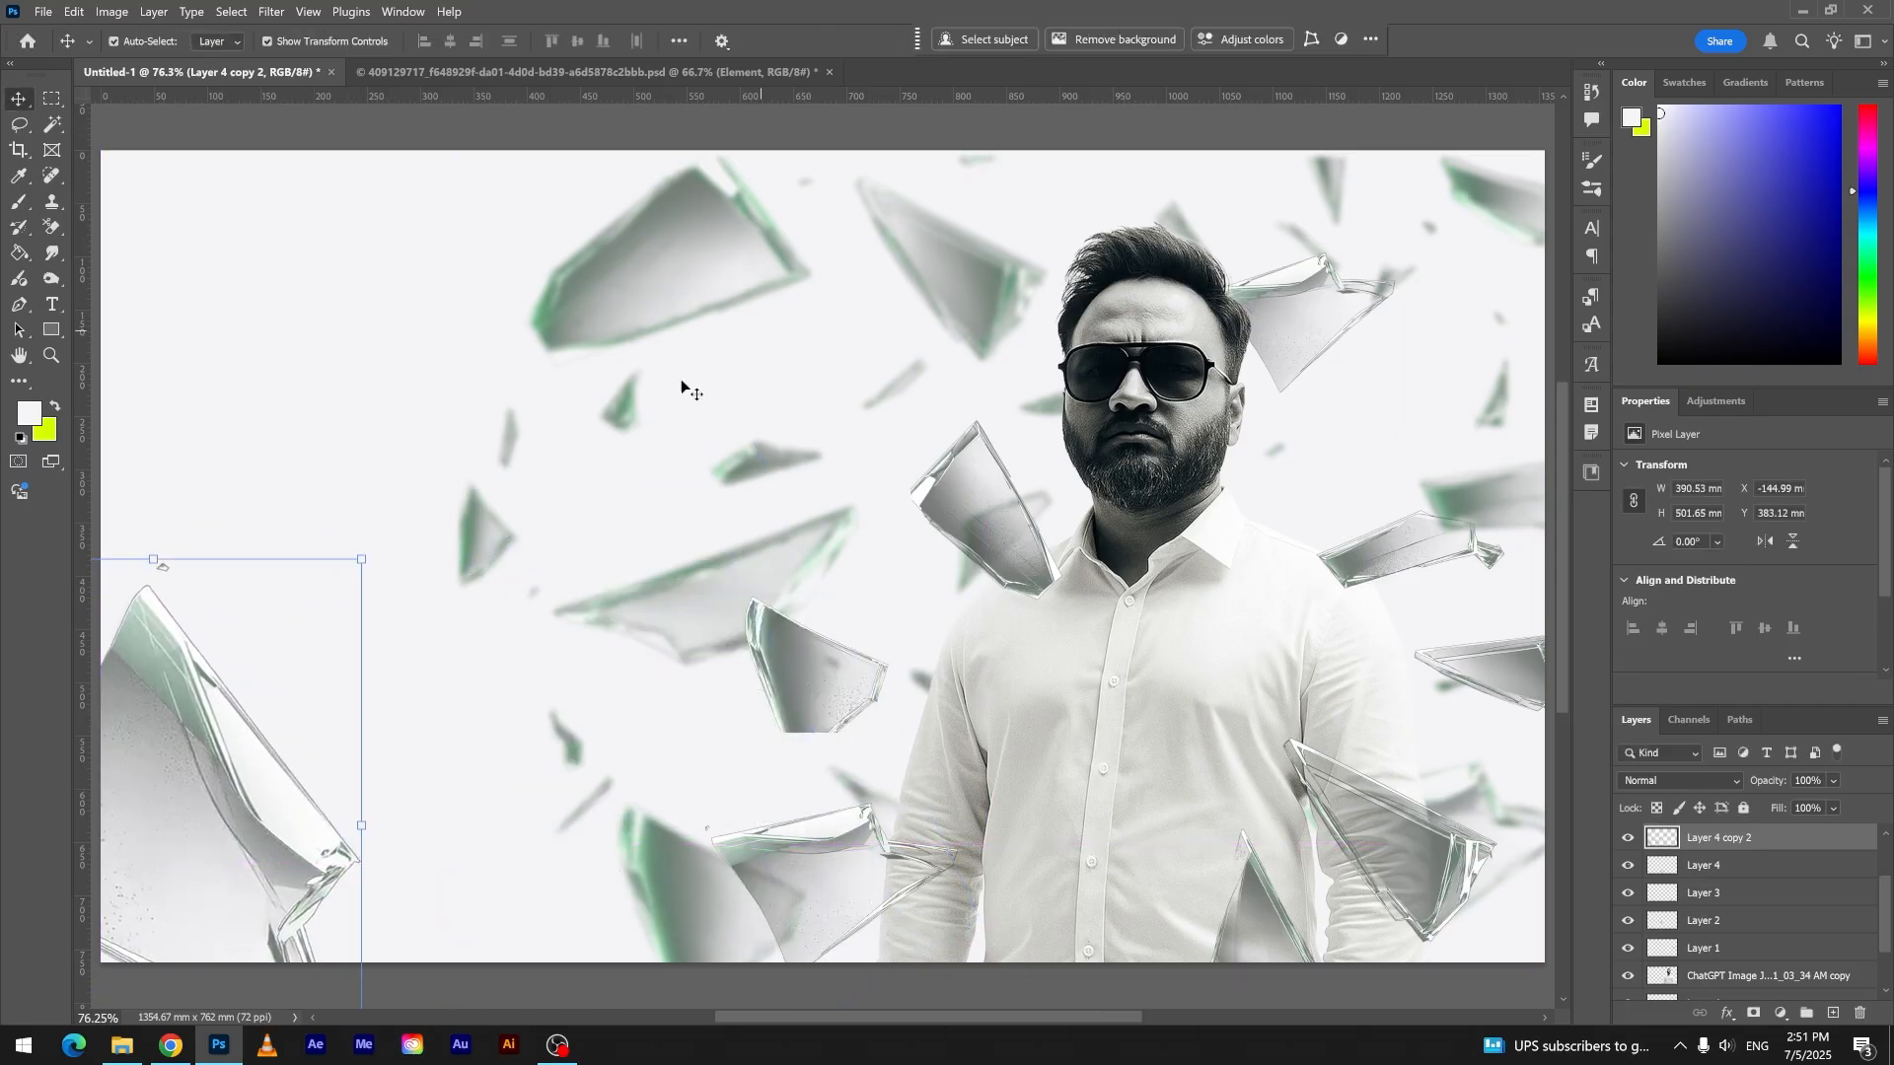
- Apply a Motion Blur with a 0° angle and a distance of 82 pixels to the enlarged corner shard
{"action": "left_click", "coordinate": [266, 11]}
{"action": "mouse_move", "coordinate": [296, 217]}
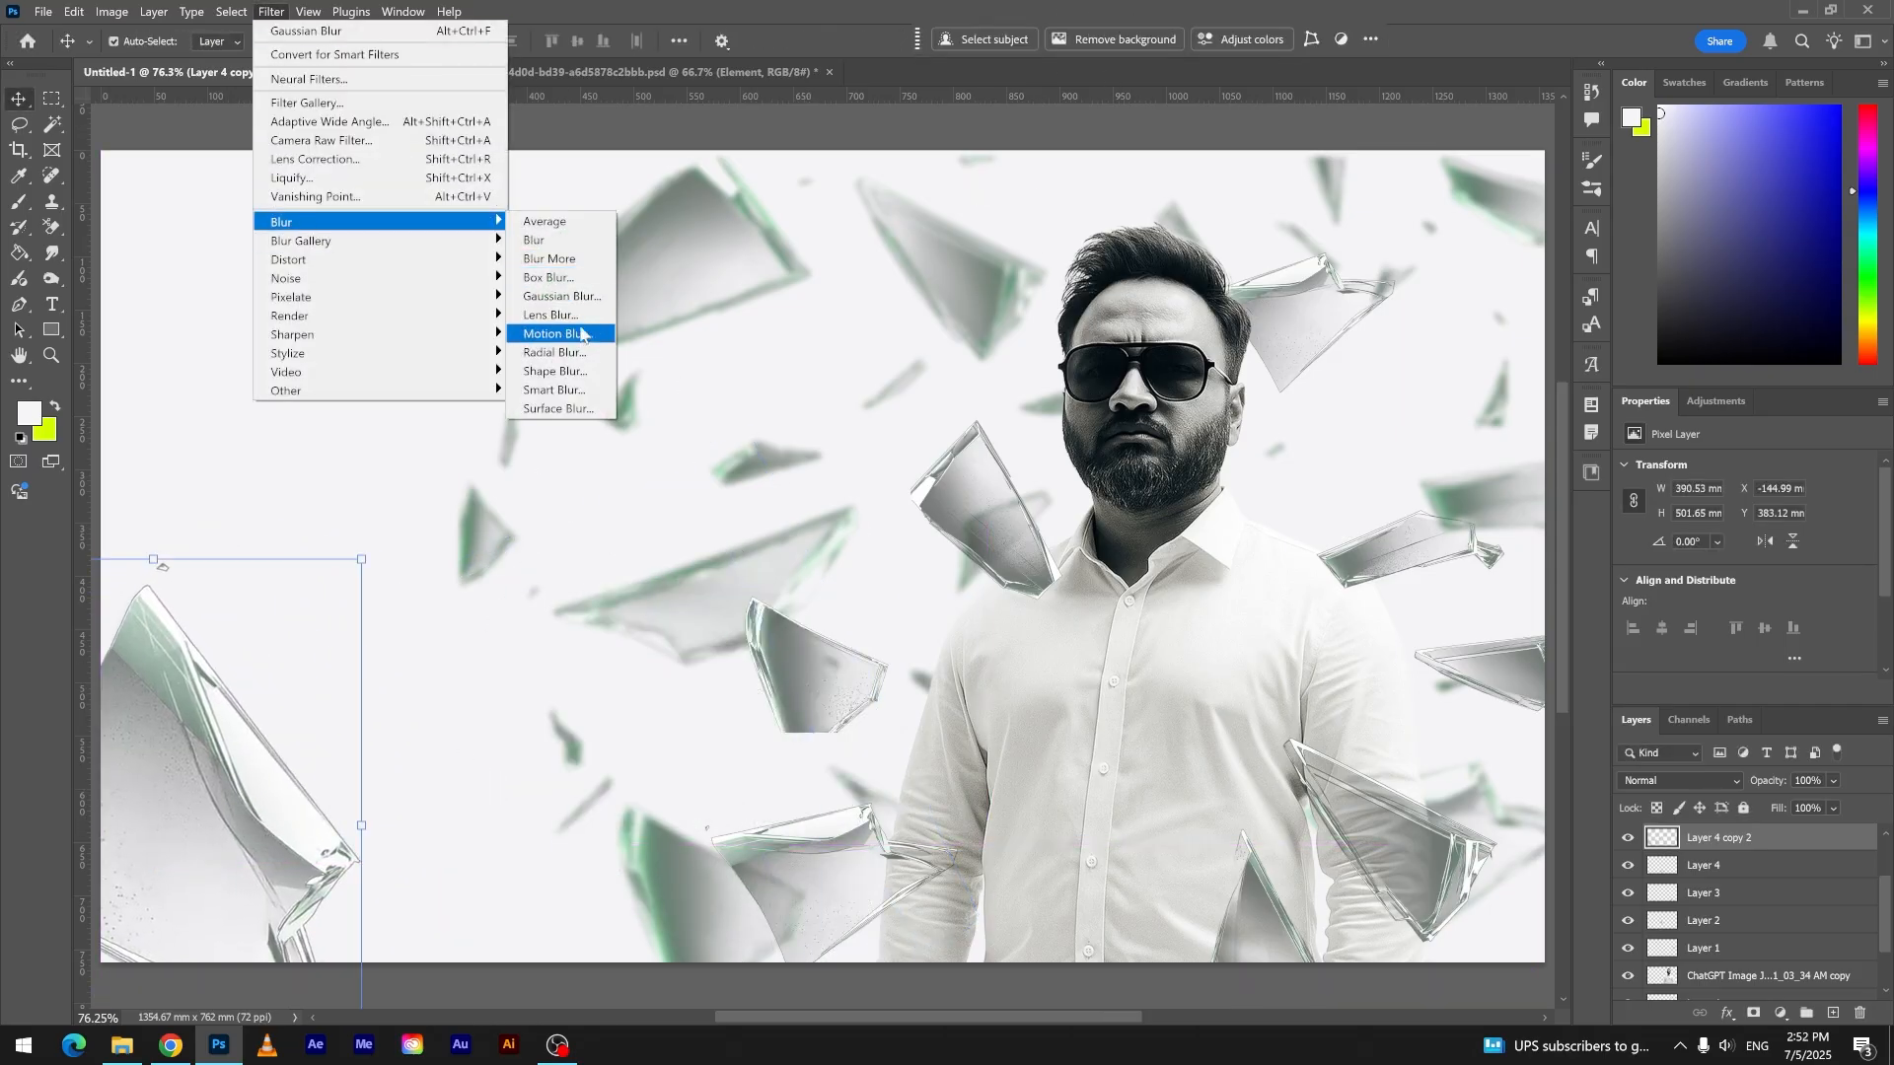
{"action": "left_click", "coordinate": [580, 335]}
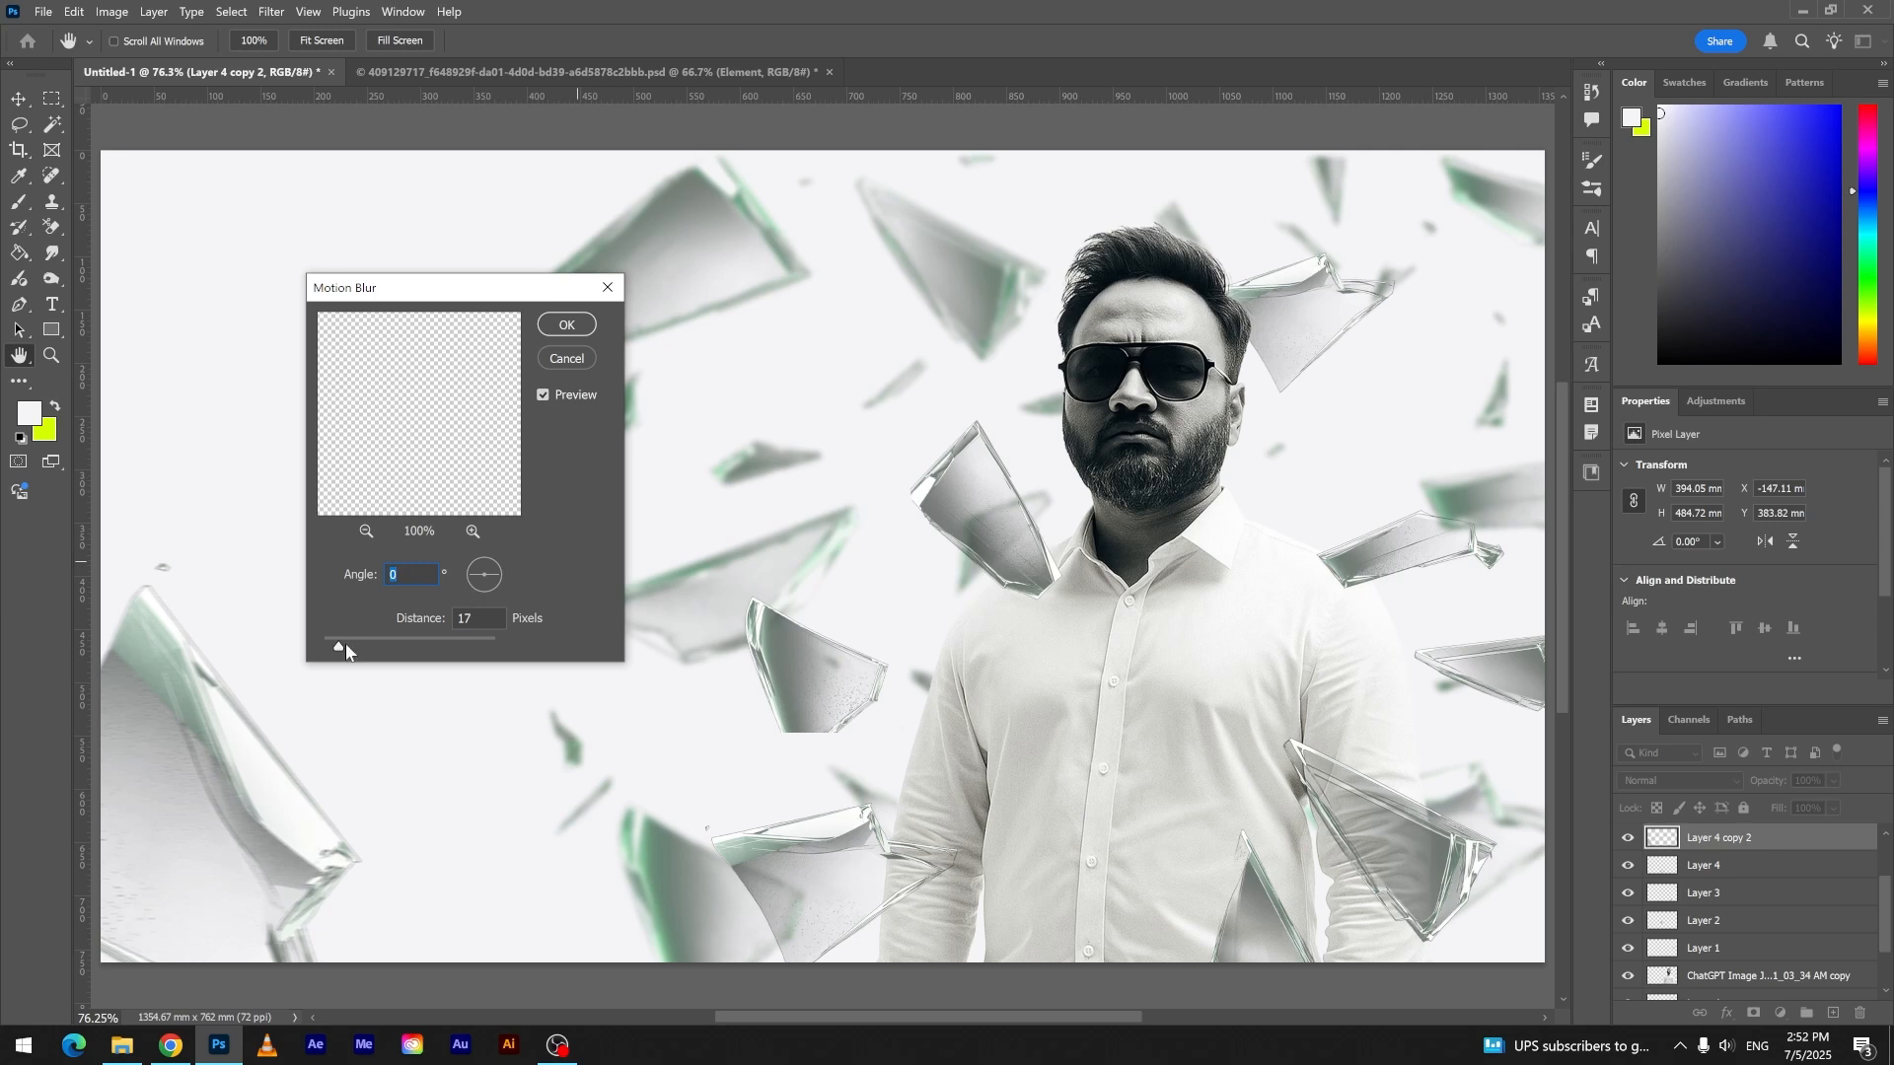
{"action": "left_click_drag", "start_coordinate": [380, 639], "coordinate": [378, 641]}
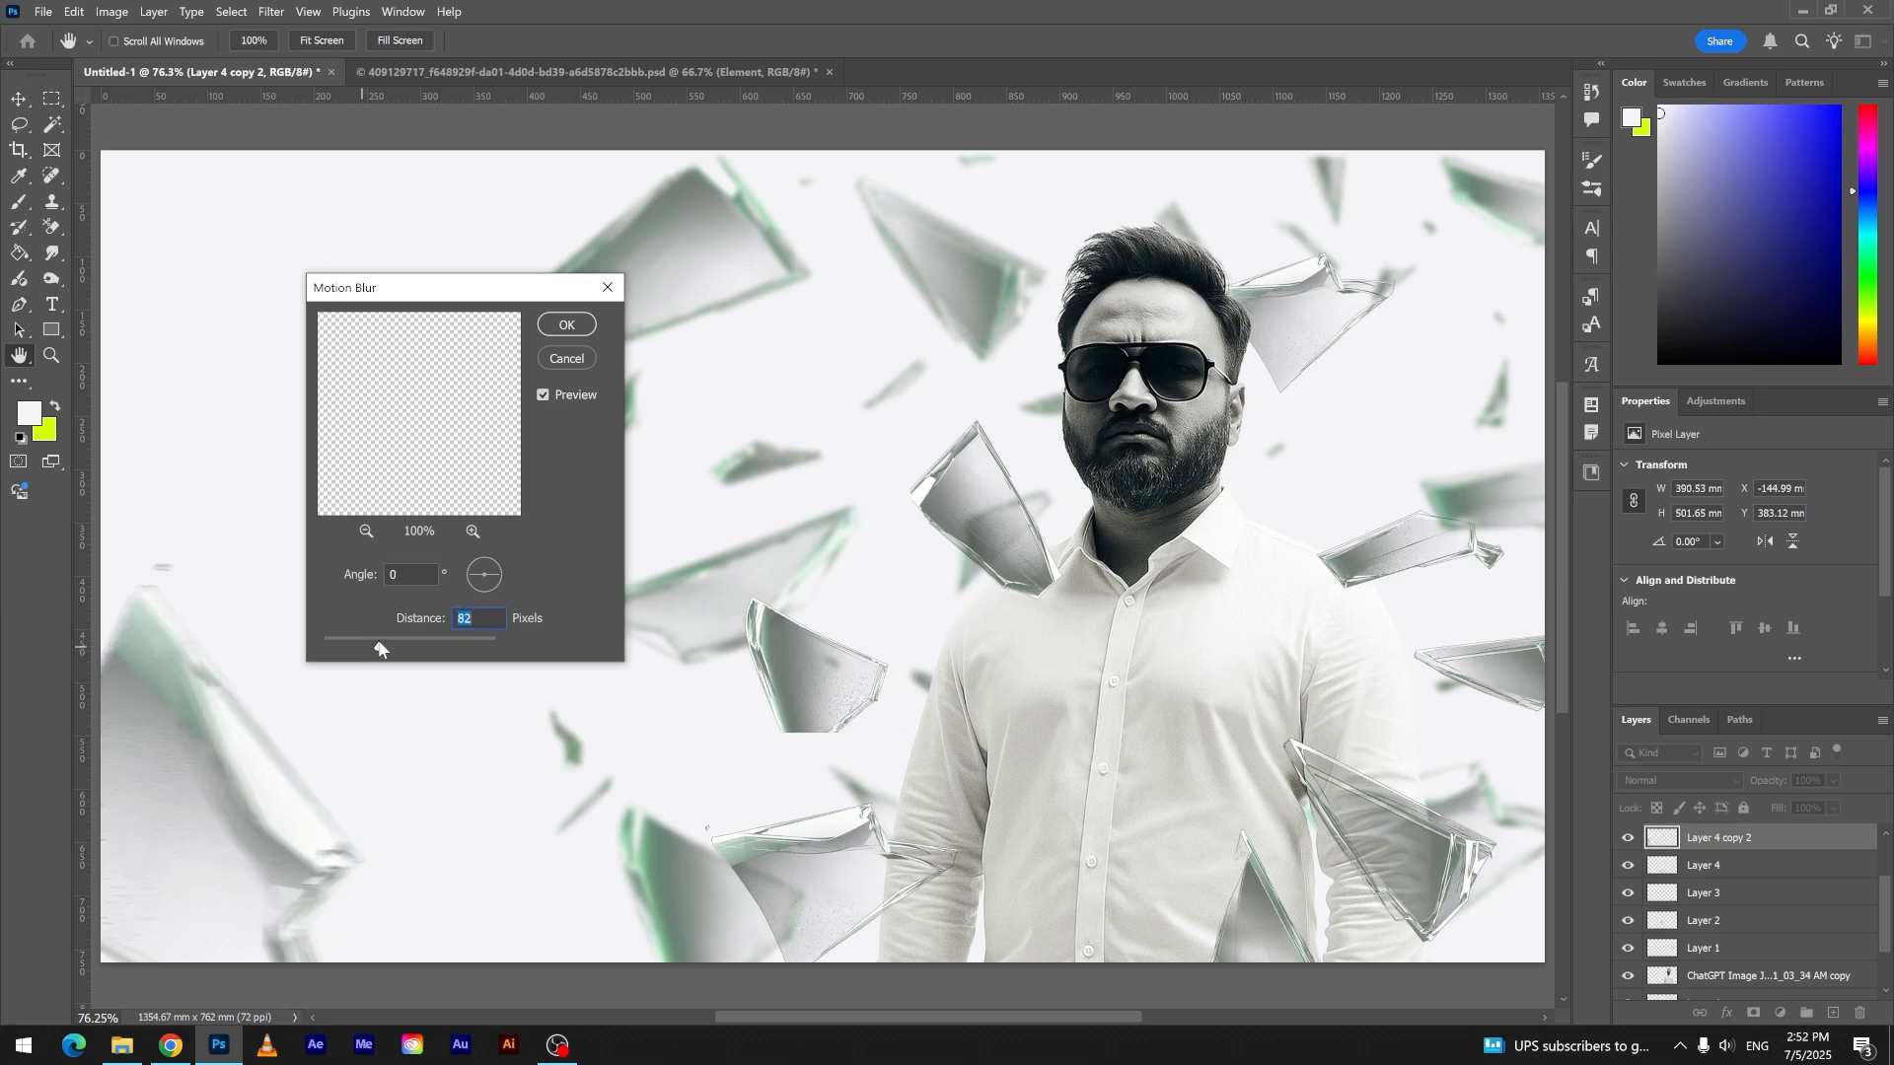
{"action": "left_click", "coordinate": [585, 322]}
- Apply a Motion Blur with a 0° angle and a distance of 28 pixels to the shard beside the left-hand sleeve
{"action": "left_click", "coordinate": [776, 853]}
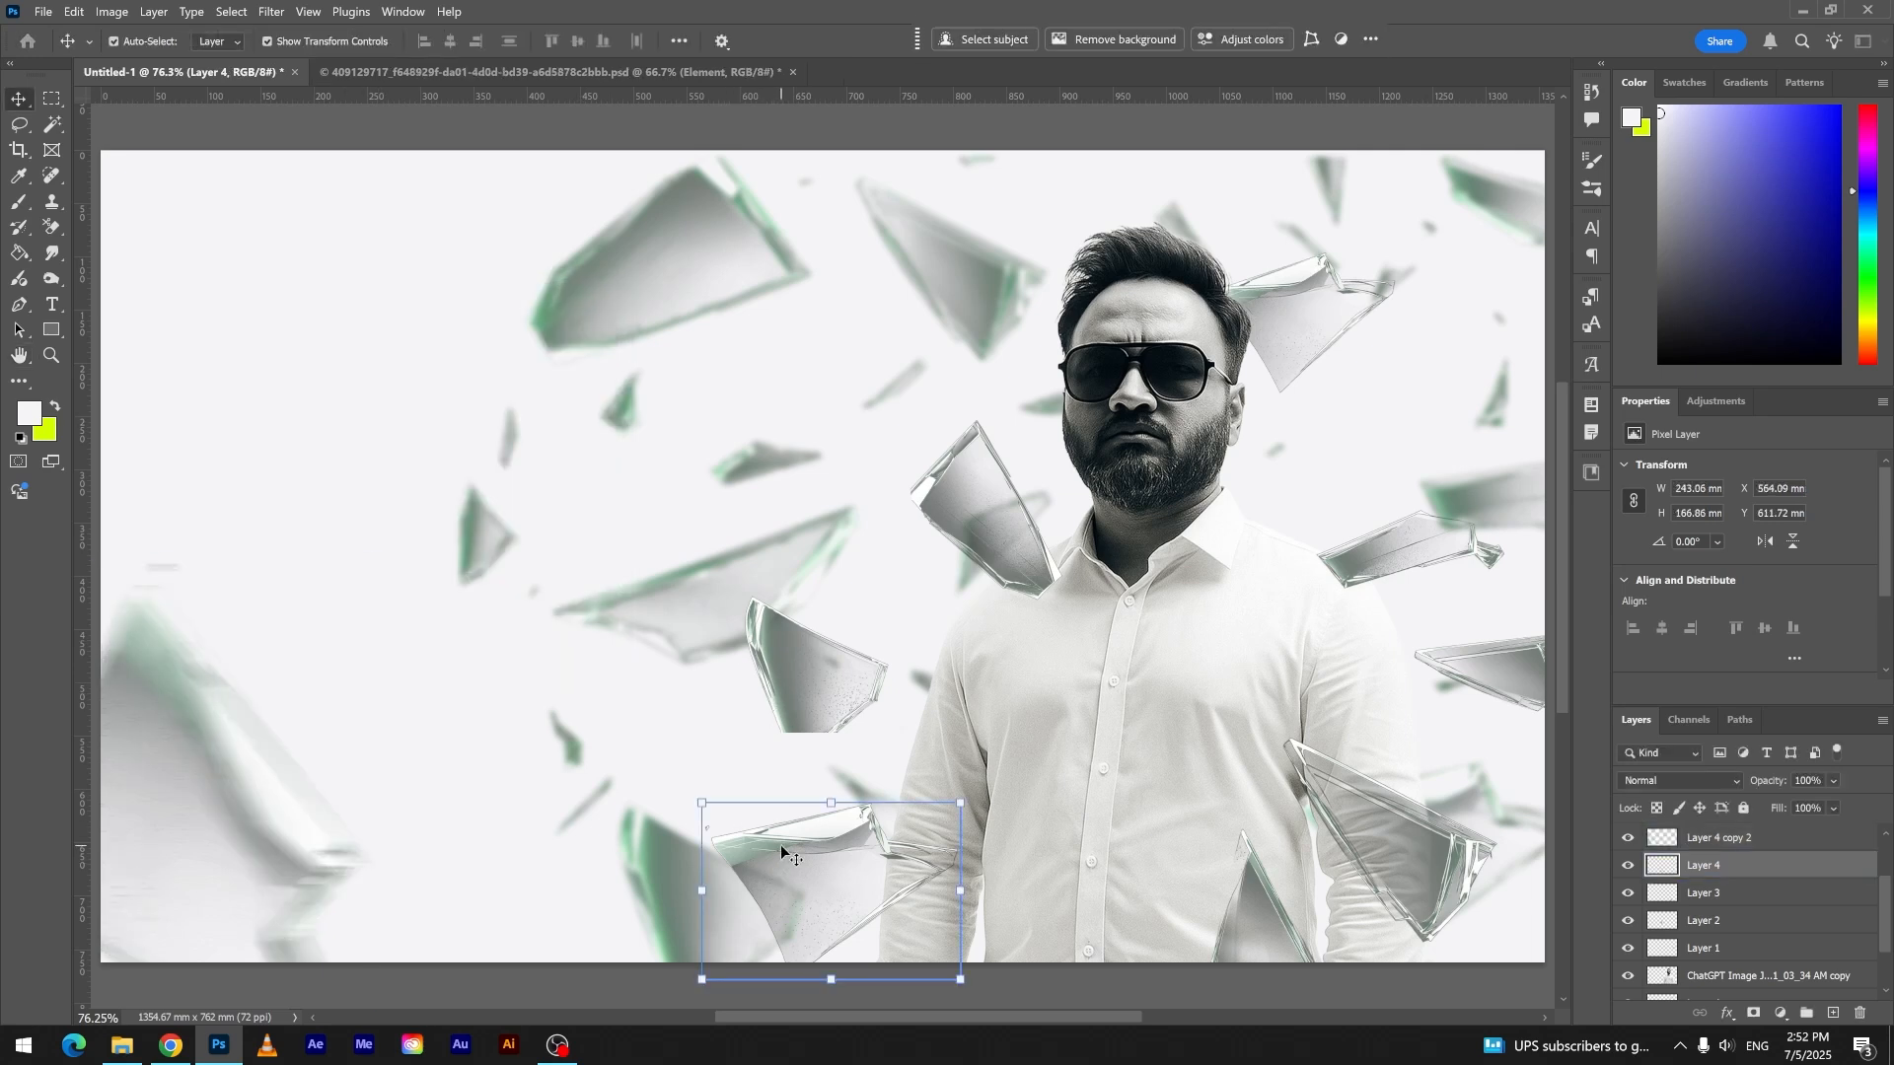
{"action": "key", "text": "ctrl+f"}
{"action": "key", "text": "ctrl+z"}
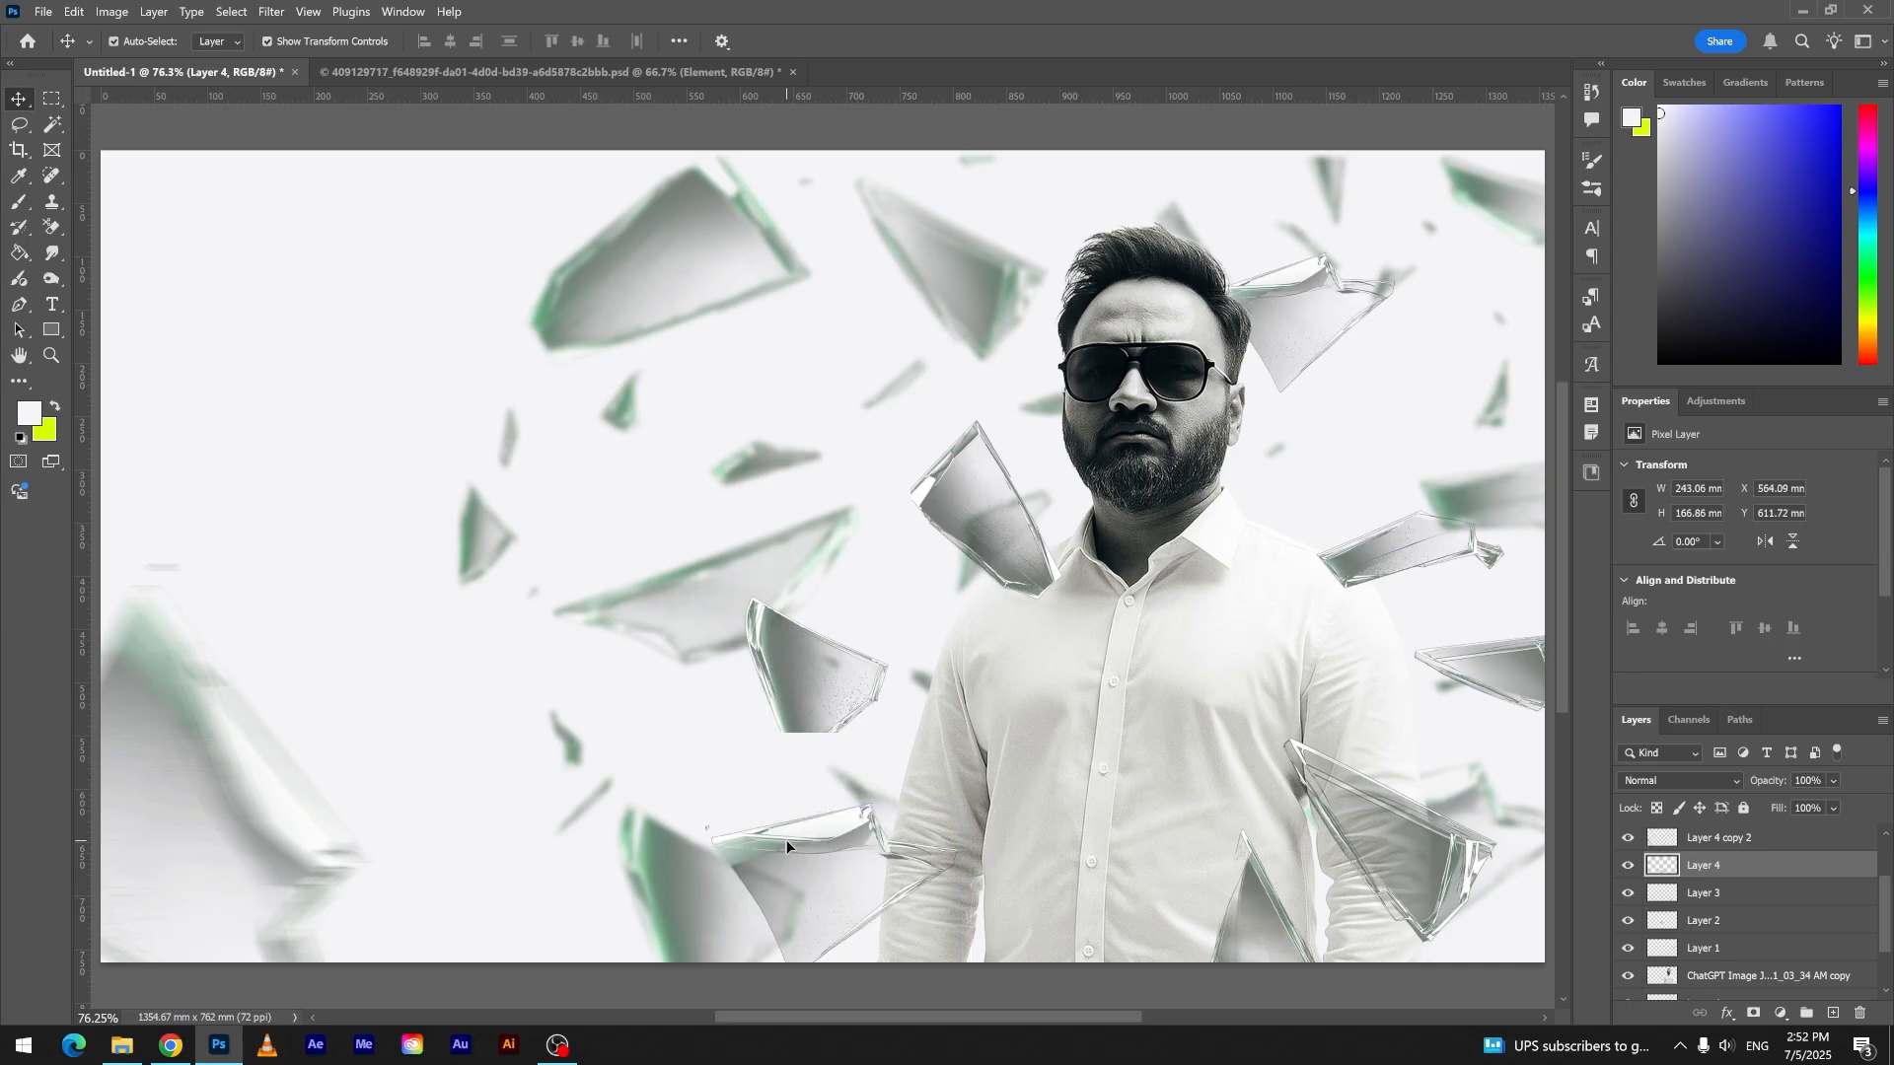
{"action": "left_click", "coordinate": [271, 11]}
{"action": "mouse_move", "coordinate": [322, 248]}
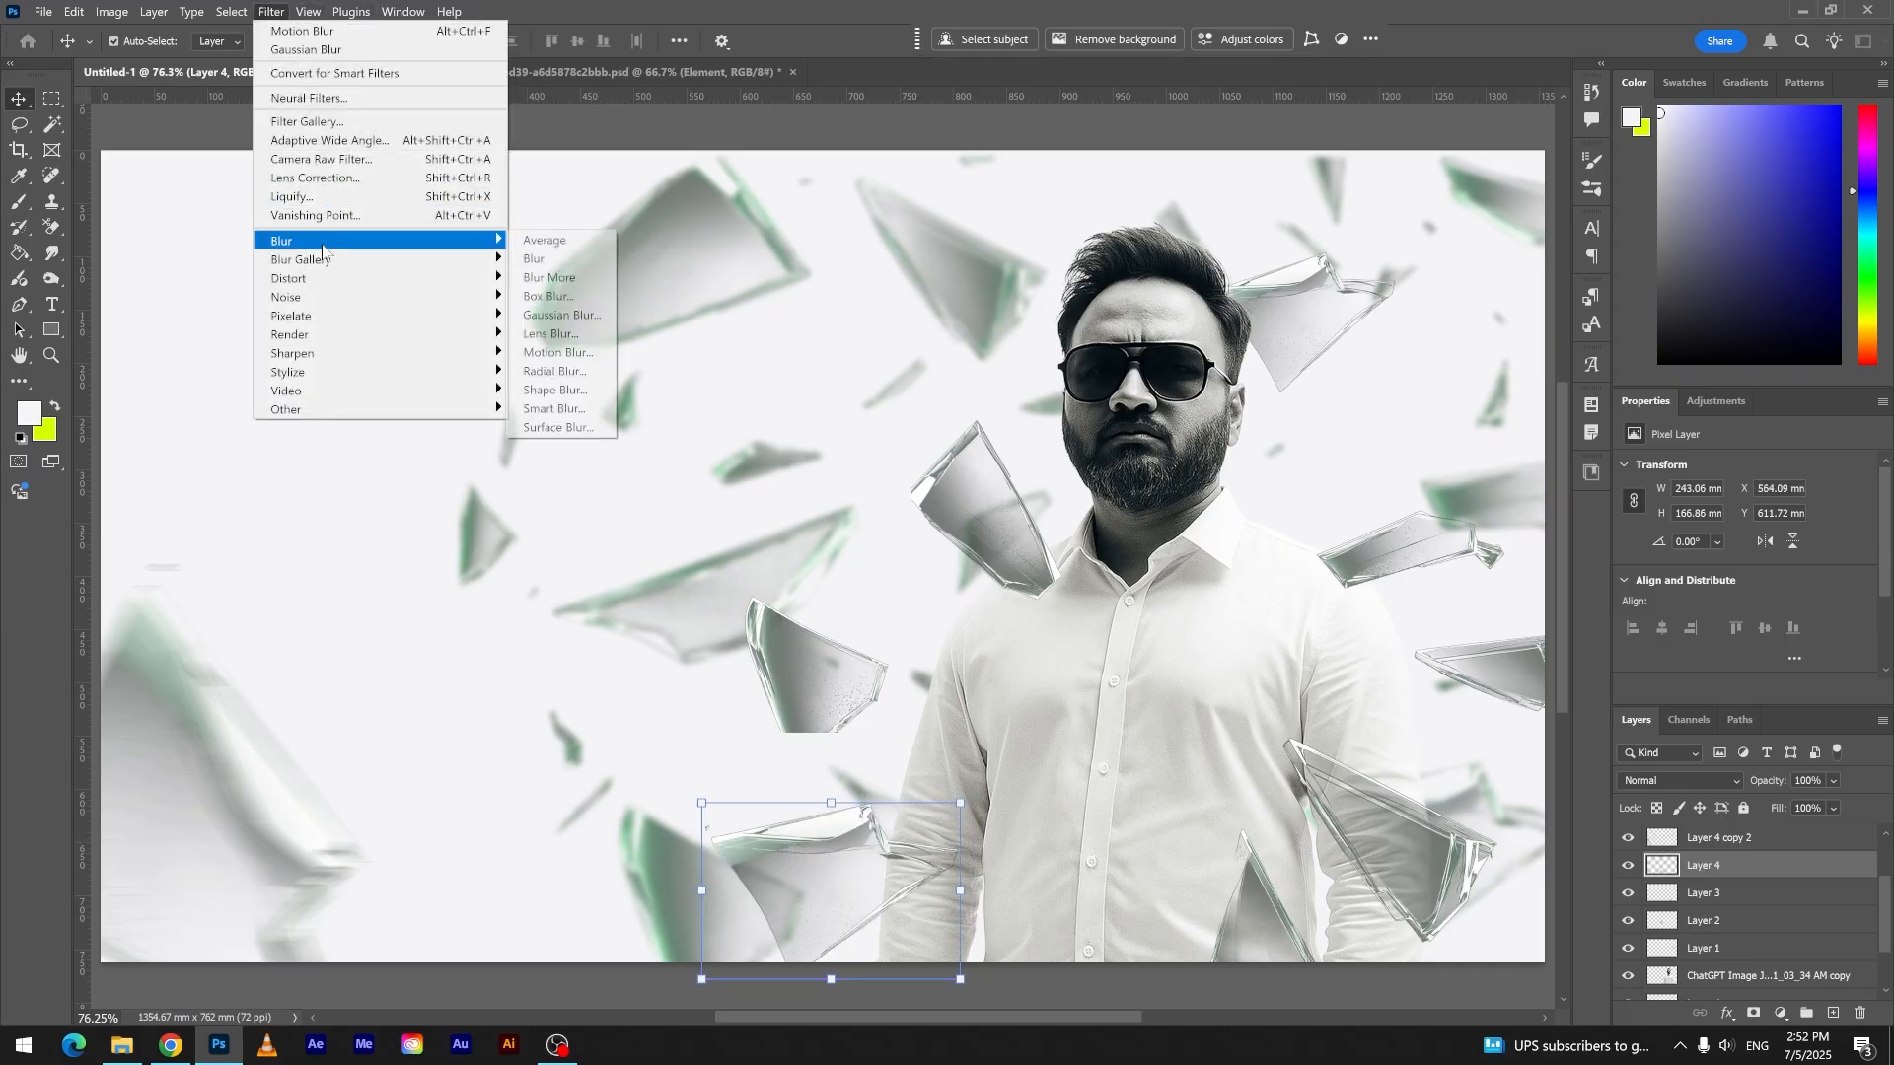
{"action": "left_click", "coordinate": [557, 352]}
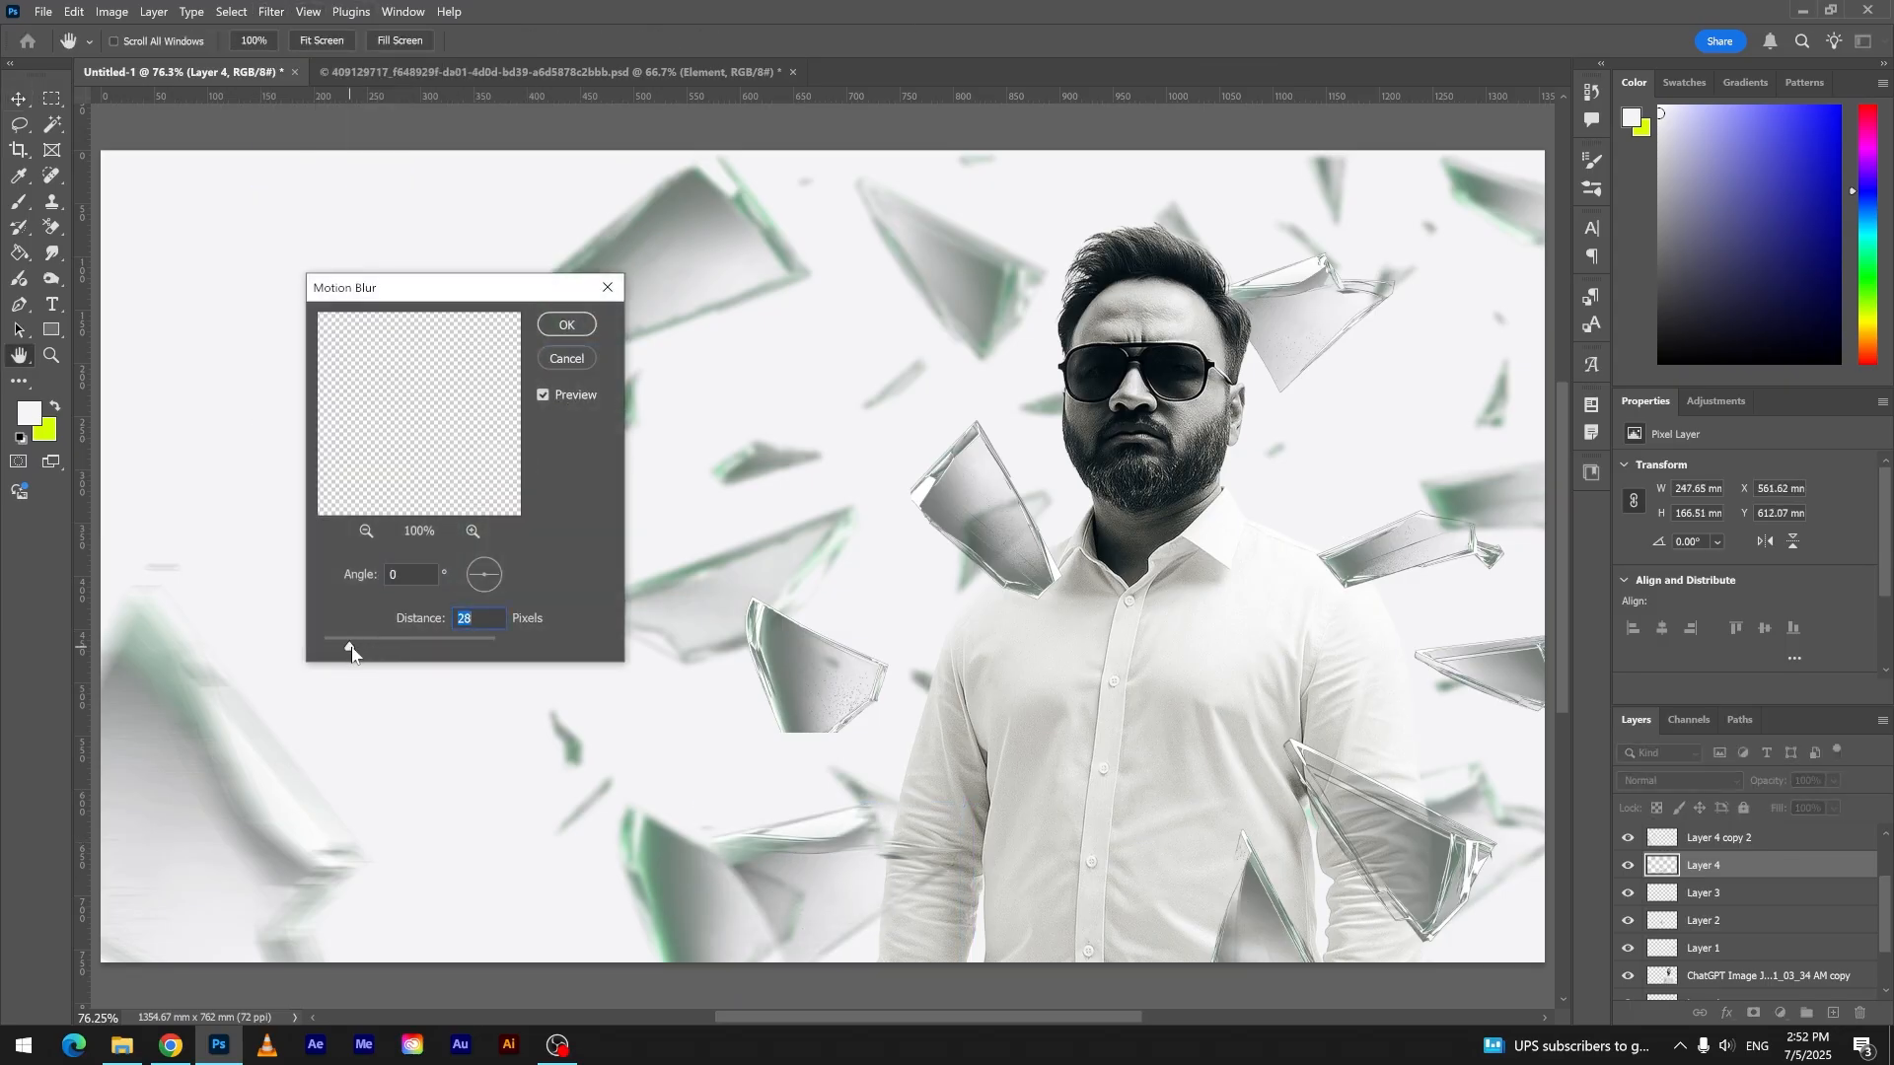
{"action": "left_click", "coordinate": [589, 359]}
- Apply a Motion Blur with a 0° angle and a distance of about 19 pixels to the shard over the lower right-hand sleeve
{"action": "key", "text": "ctrl+v"}
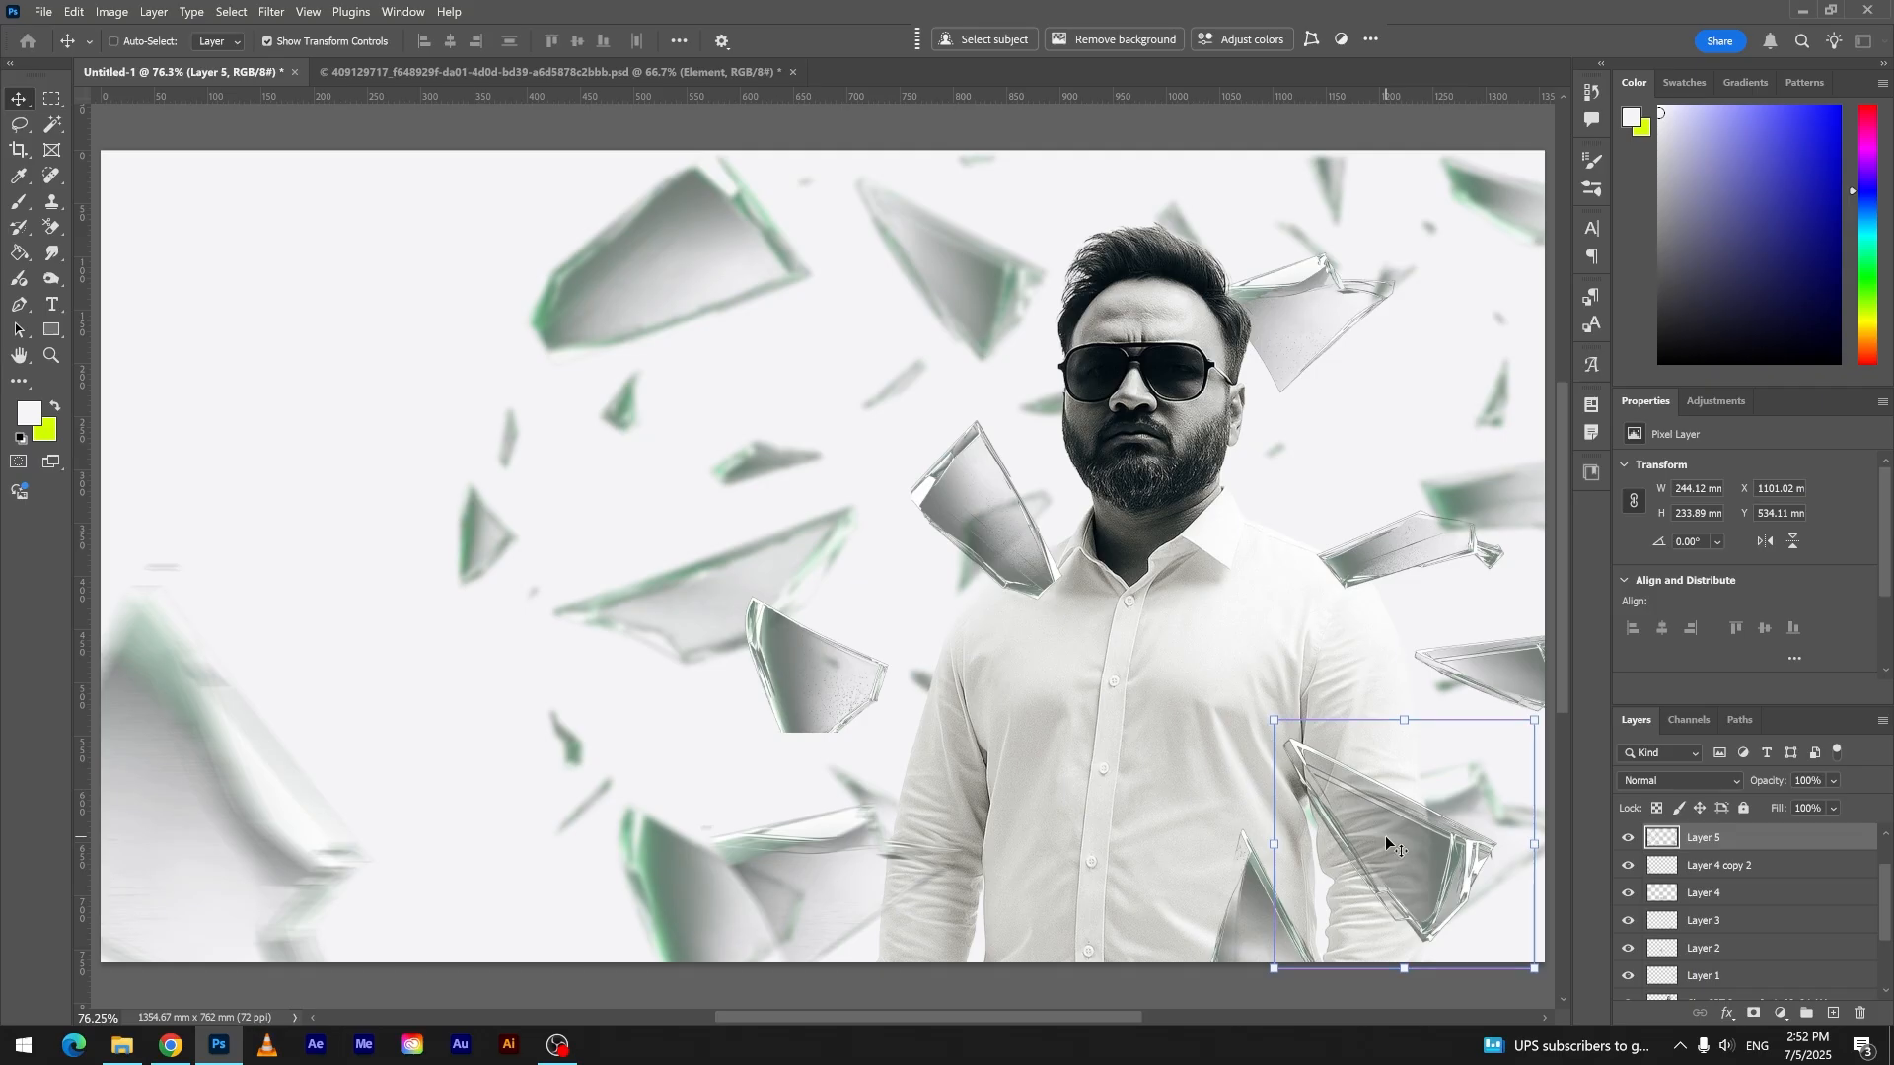
{"action": "key", "text": "ctrl+z"}
{"action": "key", "text": "ctrl+t"}
{"action": "left_click", "coordinate": [271, 10]}
{"action": "mouse_move", "coordinate": [324, 242]}
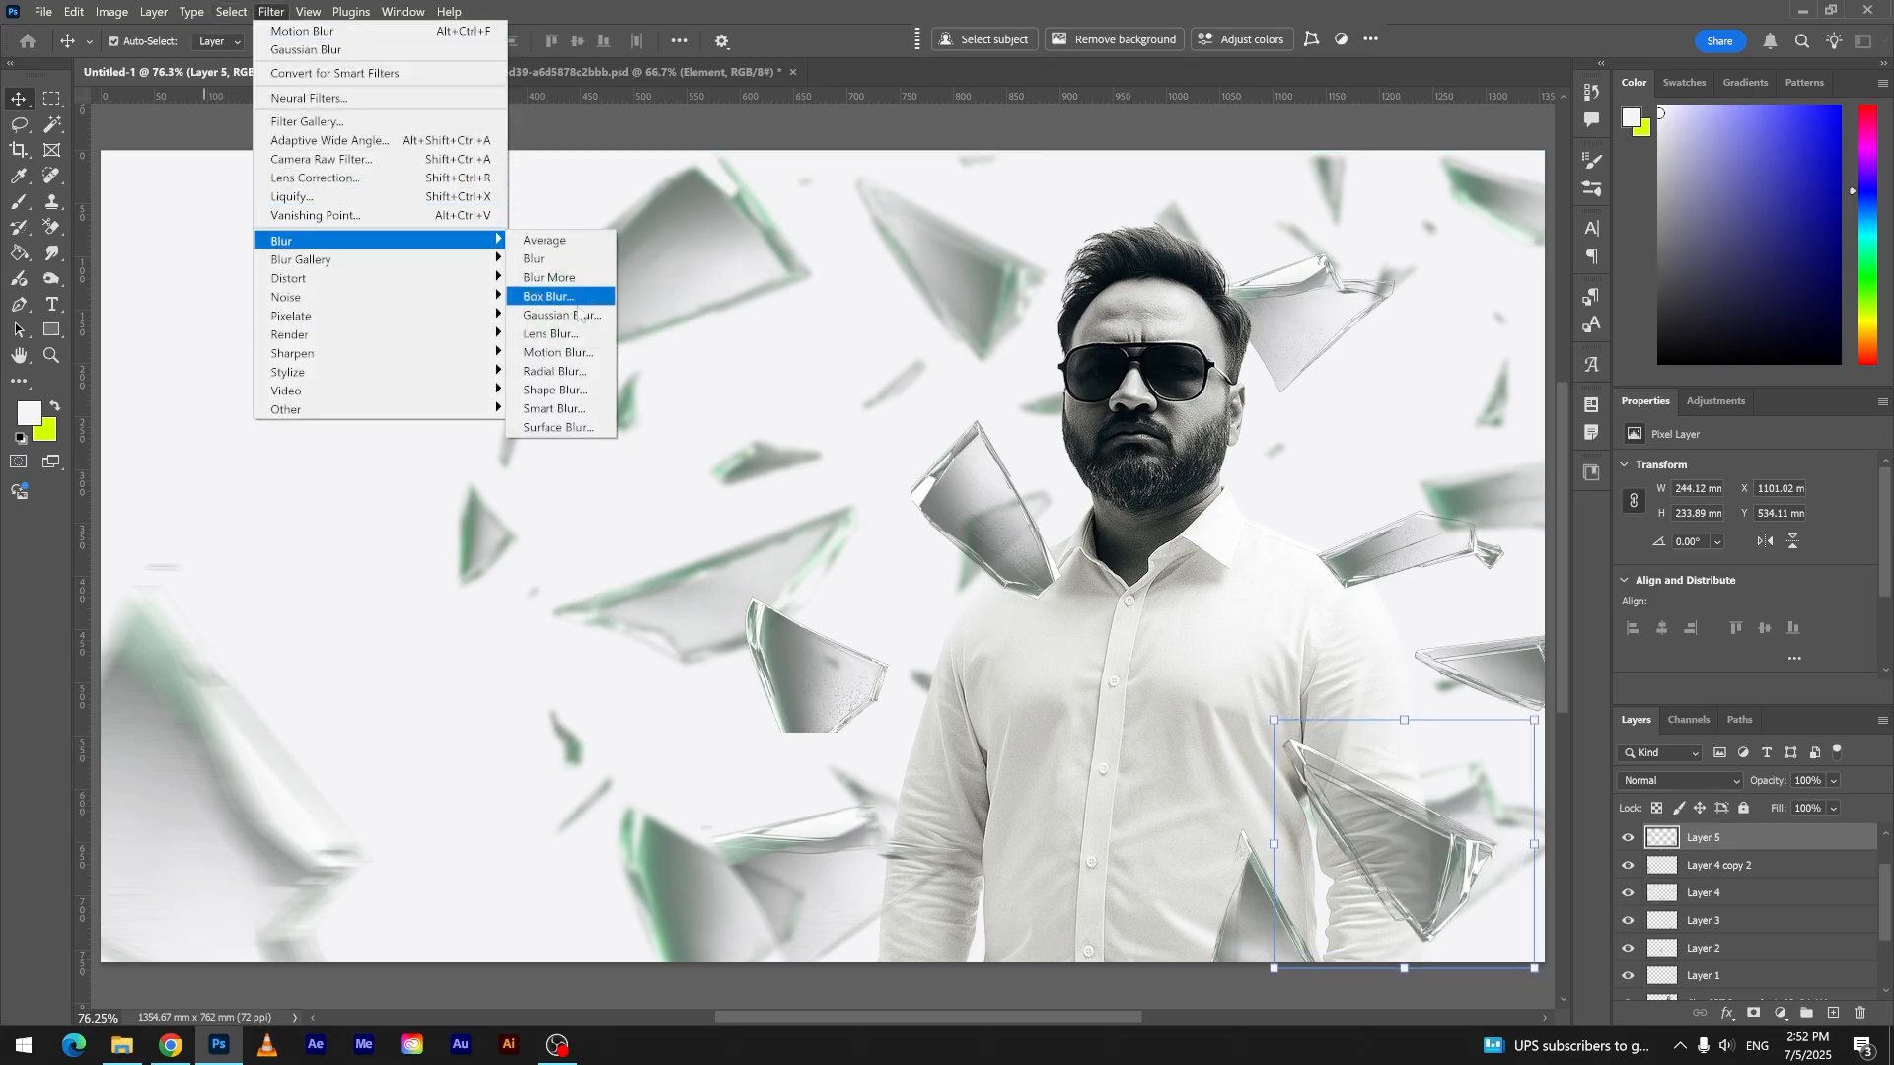
{"action": "left_click", "coordinate": [558, 353]}
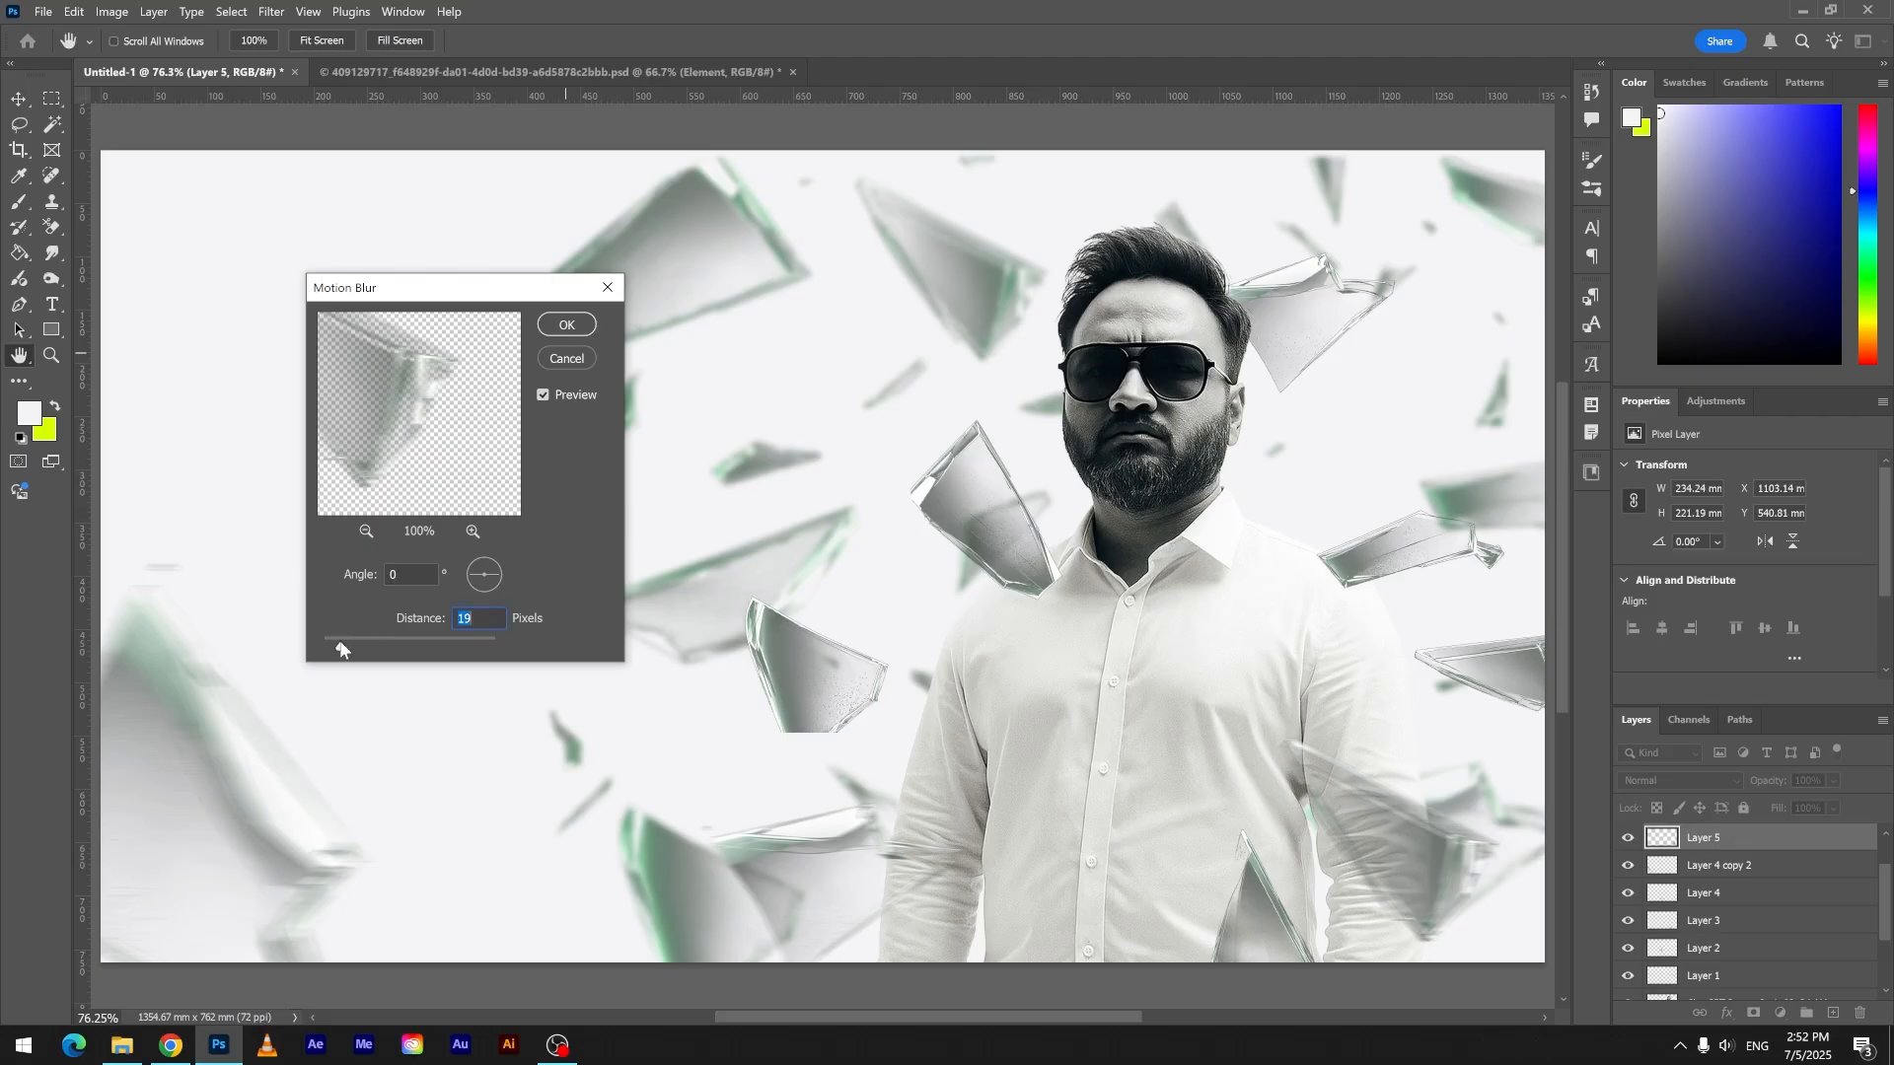
{"action": "left_click_drag", "start_coordinate": [342, 648], "coordinate": [338, 649]}
{"action": "left_click", "coordinate": [585, 328]}
- Place the shard beside the collar behind the man at his left-hand shoulder, and shift the right-hand shoulder shard slightly down and inward
{"action": "left_click_drag", "start_coordinate": [1020, 541], "coordinate": [996, 540]}
{"action": "scroll", "coordinate": [1733, 888], "scroll_direction": "down", "scroll_amount": 2}
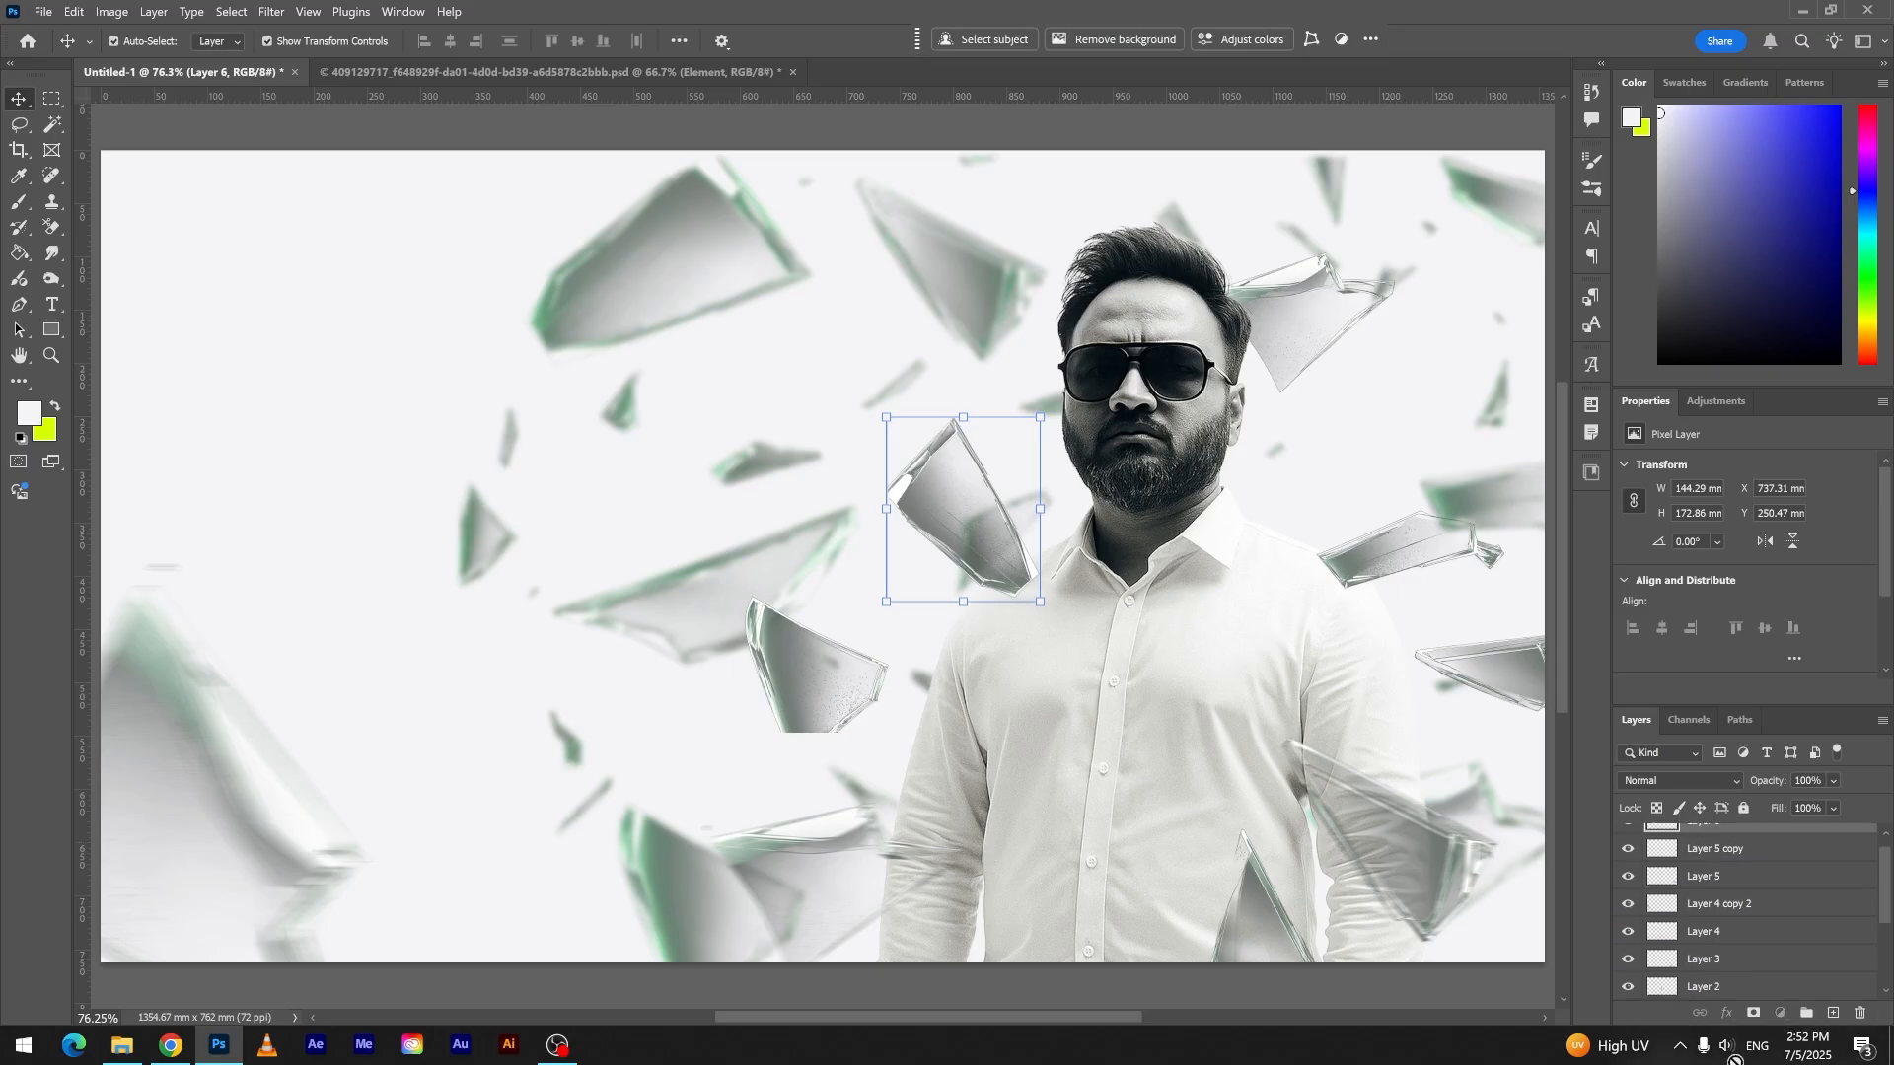
{"action": "left_click_drag", "start_coordinate": [1734, 1052], "coordinate": [1721, 947]}
{"action": "left_click_drag", "start_coordinate": [1000, 536], "coordinate": [1001, 570]}
{"action": "left_click_drag", "start_coordinate": [1332, 546], "coordinate": [1306, 558]}
{"action": "left_click", "coordinate": [424, 207]}
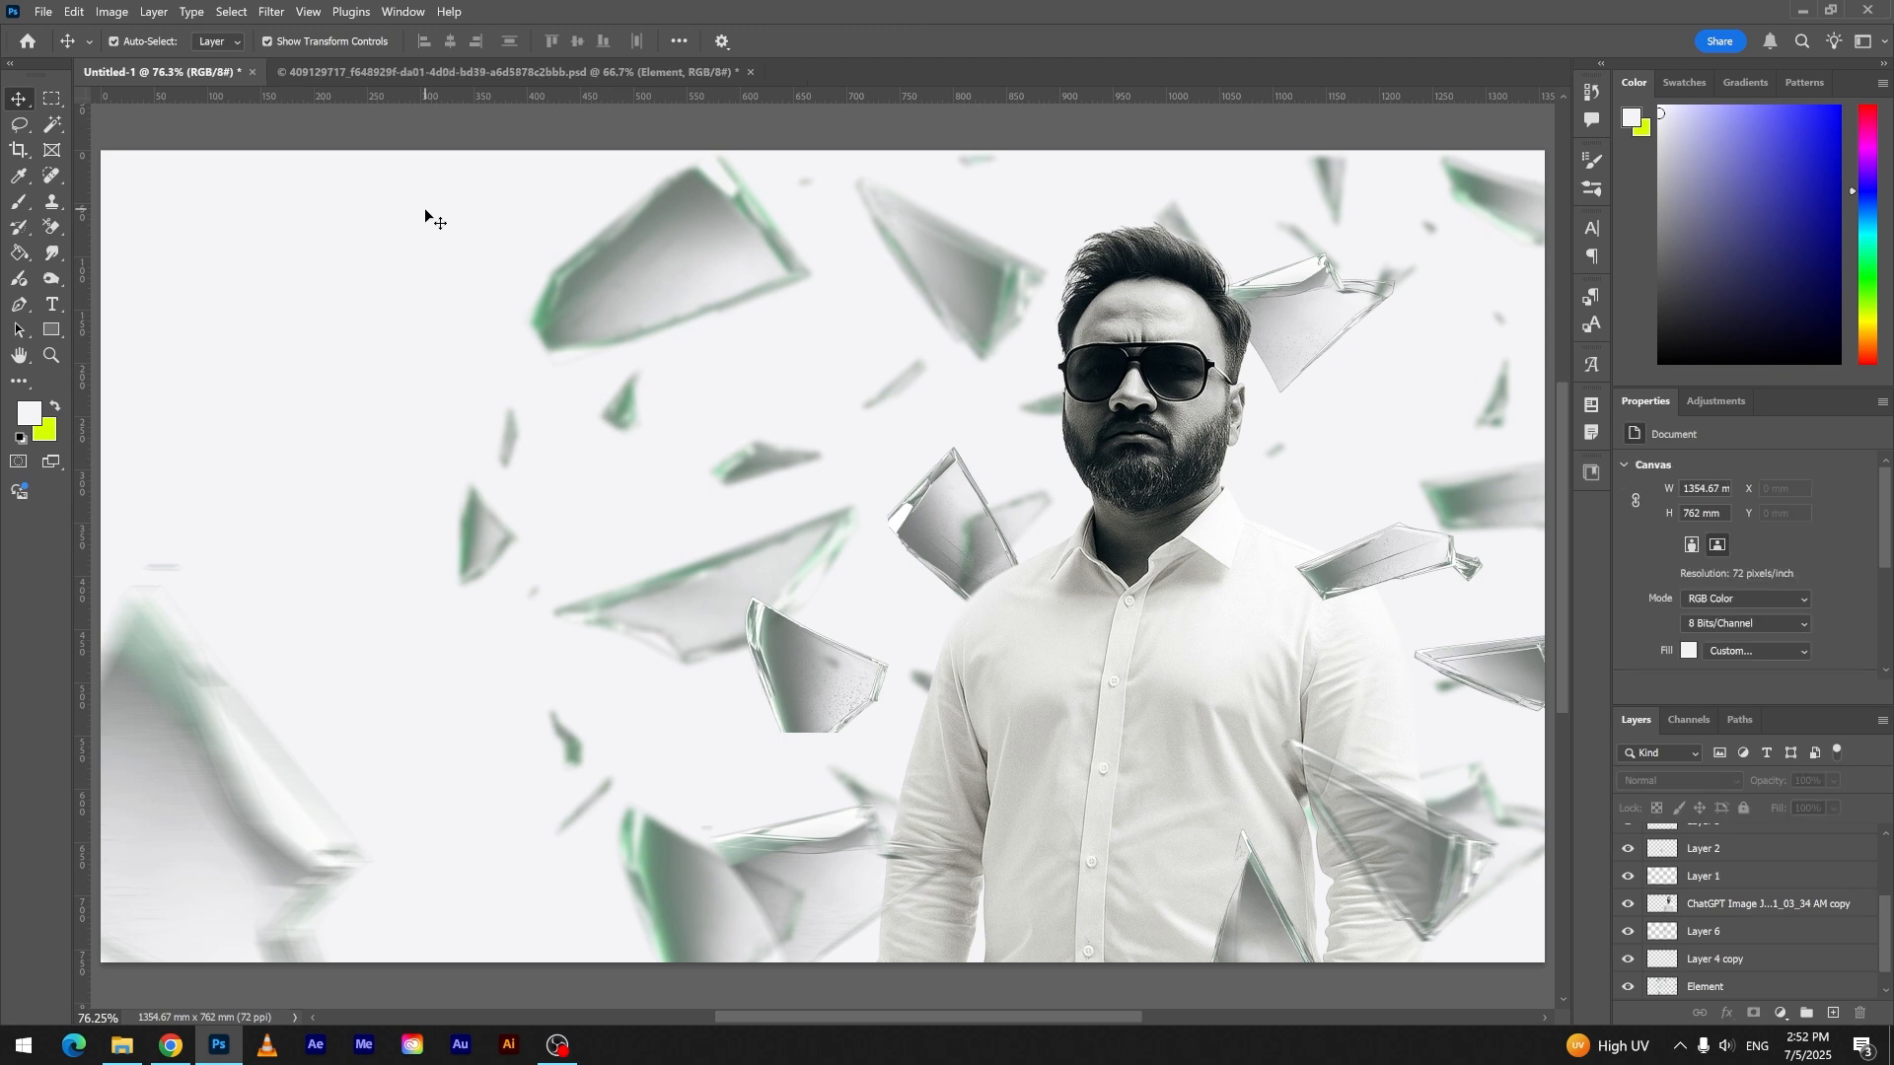
- Duplicate the large lower left shard into the canvas's upper right corner and rotate the copy to about 509 × 355 mm
{"action": "left_click_drag", "start_coordinate": [291, 824], "coordinate": [1470, 309]}
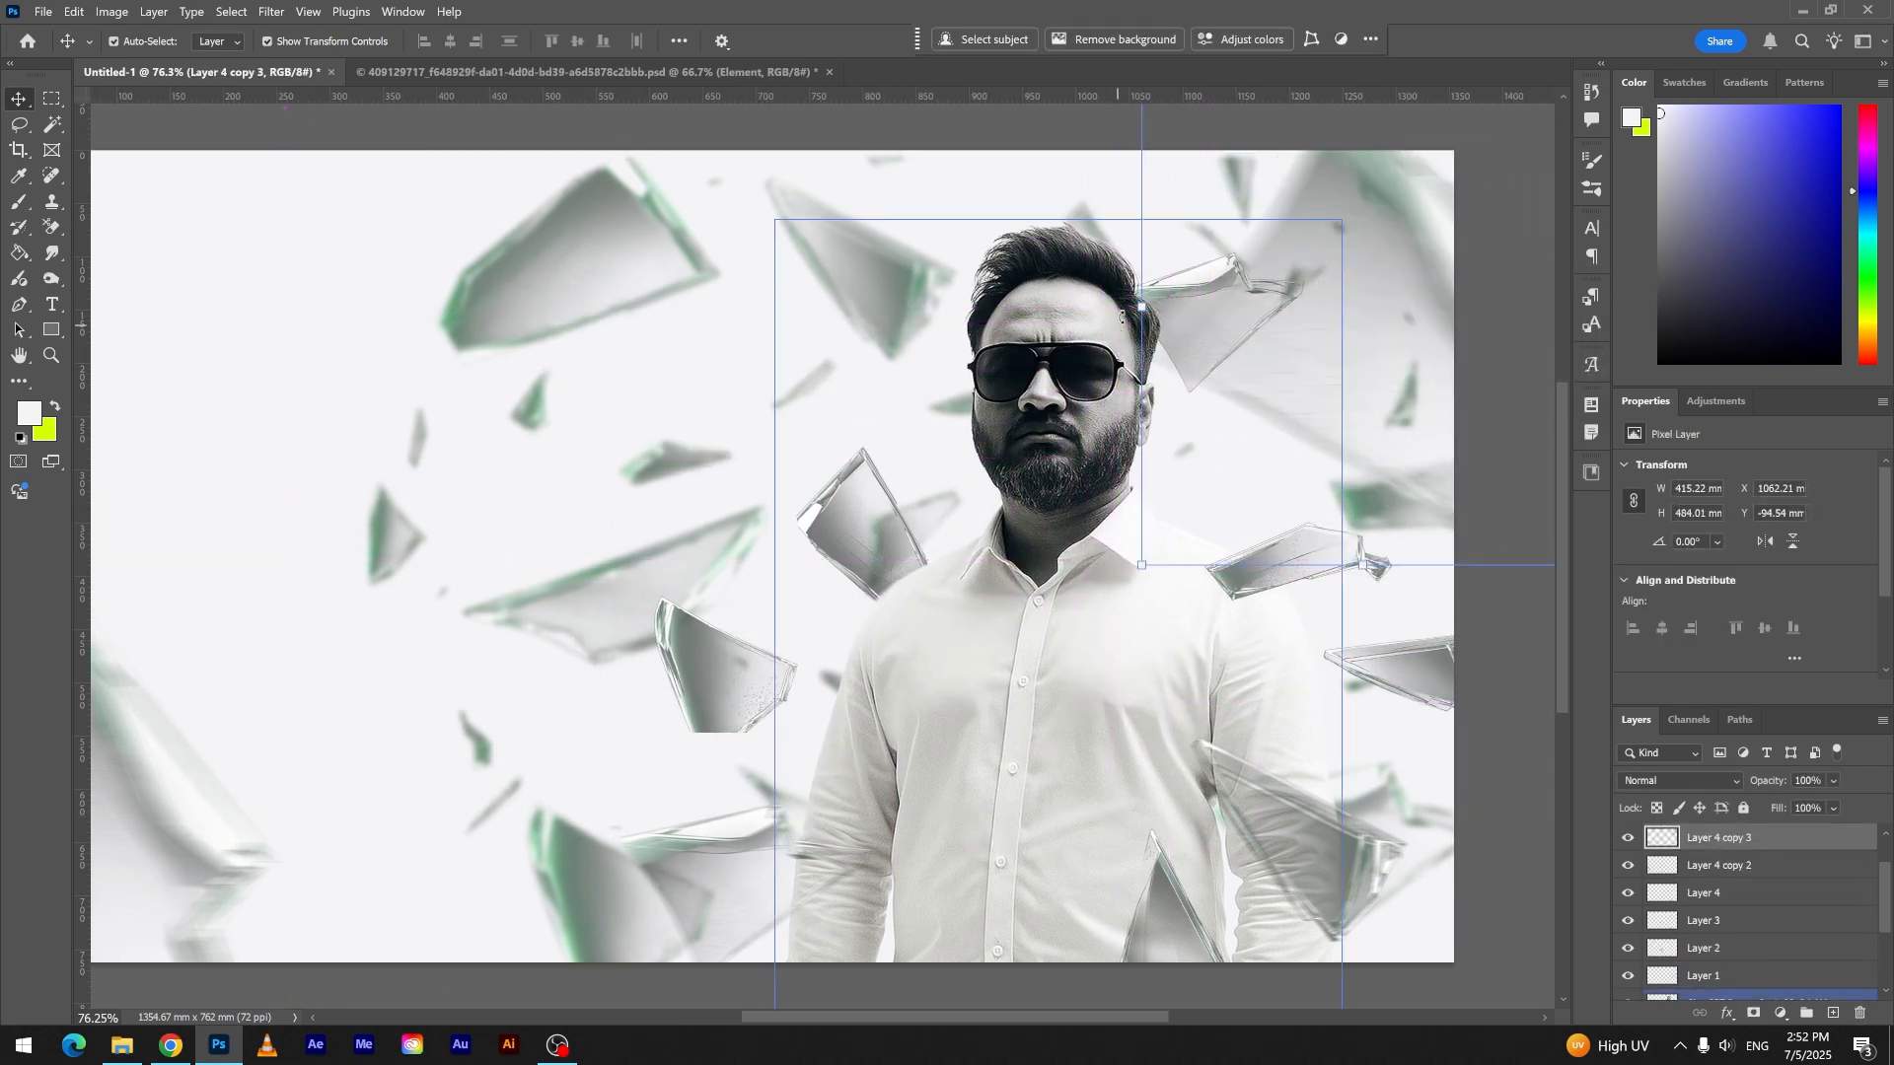
{"action": "left_click_drag", "start_coordinate": [1125, 309], "coordinate": [1176, 575]}
{"action": "mouse_move", "coordinate": [1338, 320]}
{"action": "left_mouse_down"}
{"action": "mouse_move", "coordinate": [1343, 371]}
{"action": "mouse_move", "coordinate": [1341, 322]}
{"action": "left_mouse_up"}
{"action": "scroll", "coordinate": [1341, 322], "scroll_direction": "down", "scroll_amount": 2}
{"action": "key", "text": "Escape"}
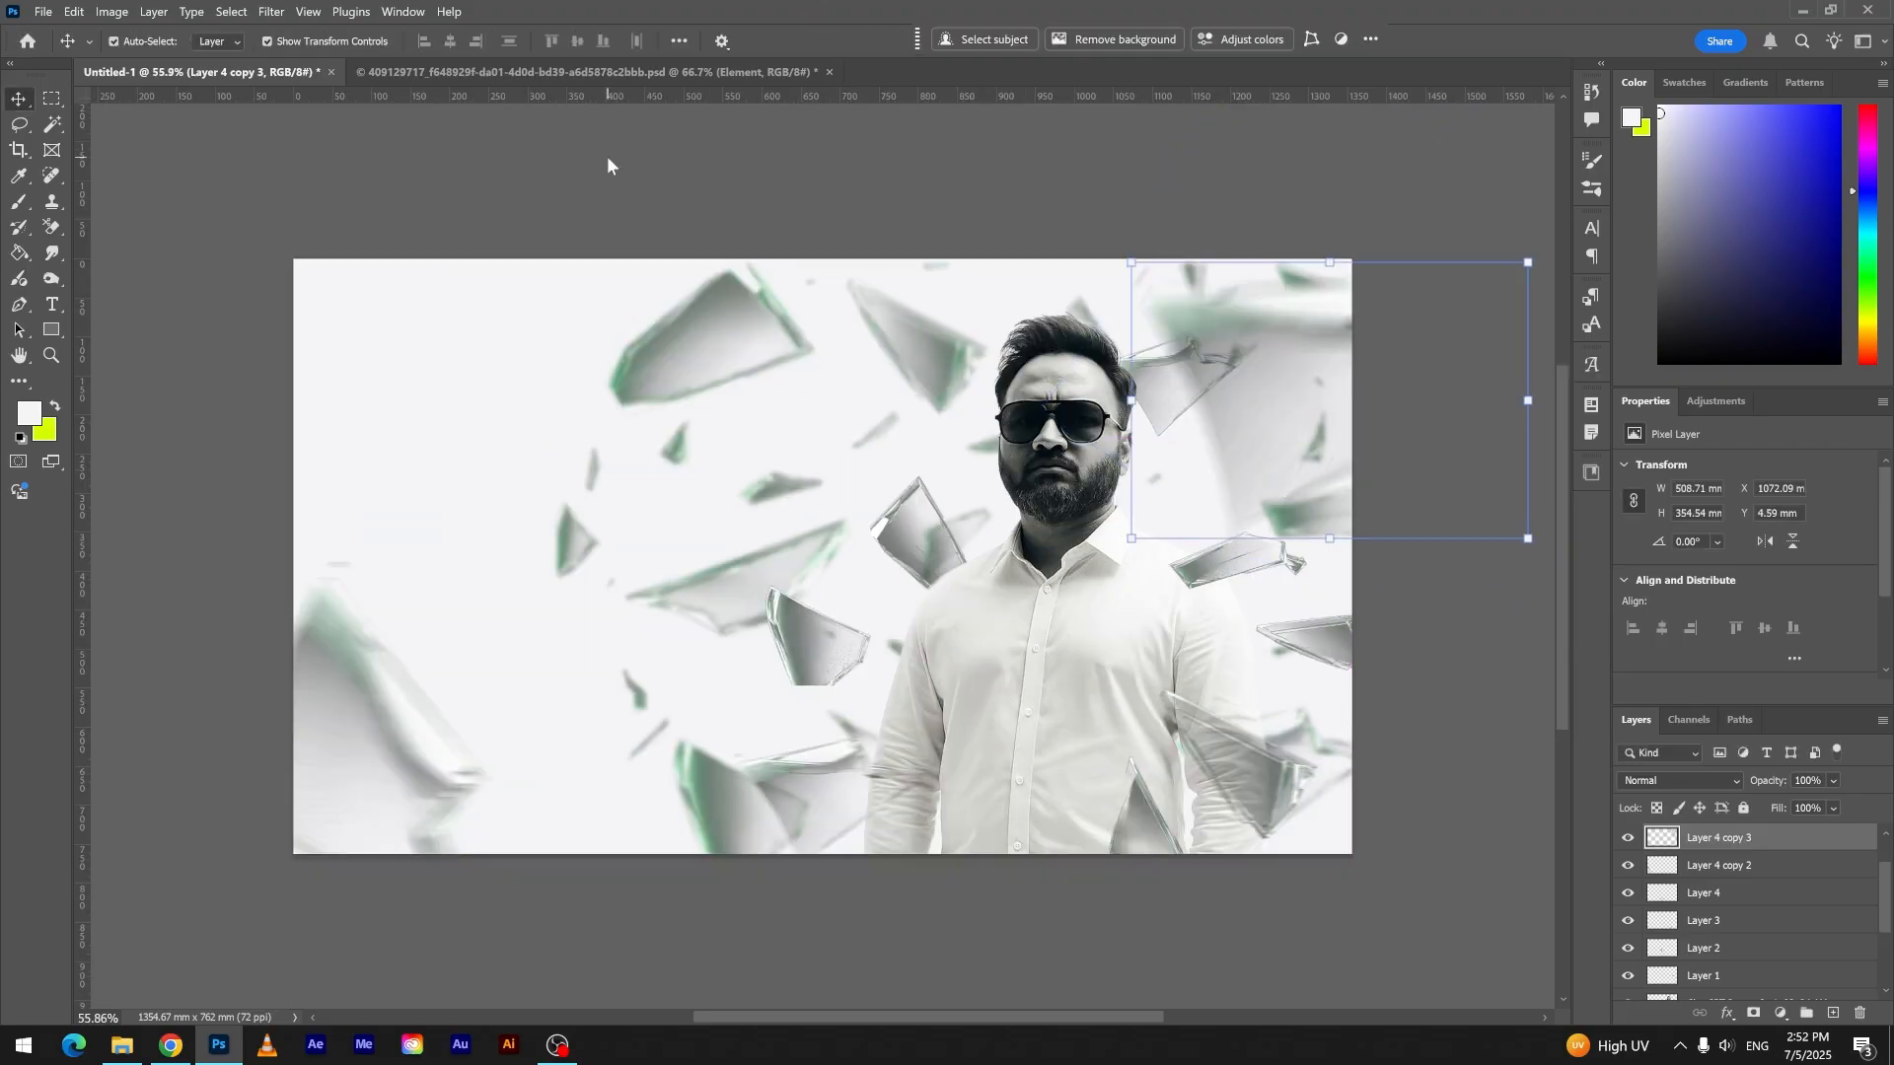
{"action": "left_click", "coordinate": [607, 163]}
{"action": "scroll", "coordinate": [250, 168], "scroll_direction": "up", "scroll_amount": 2}
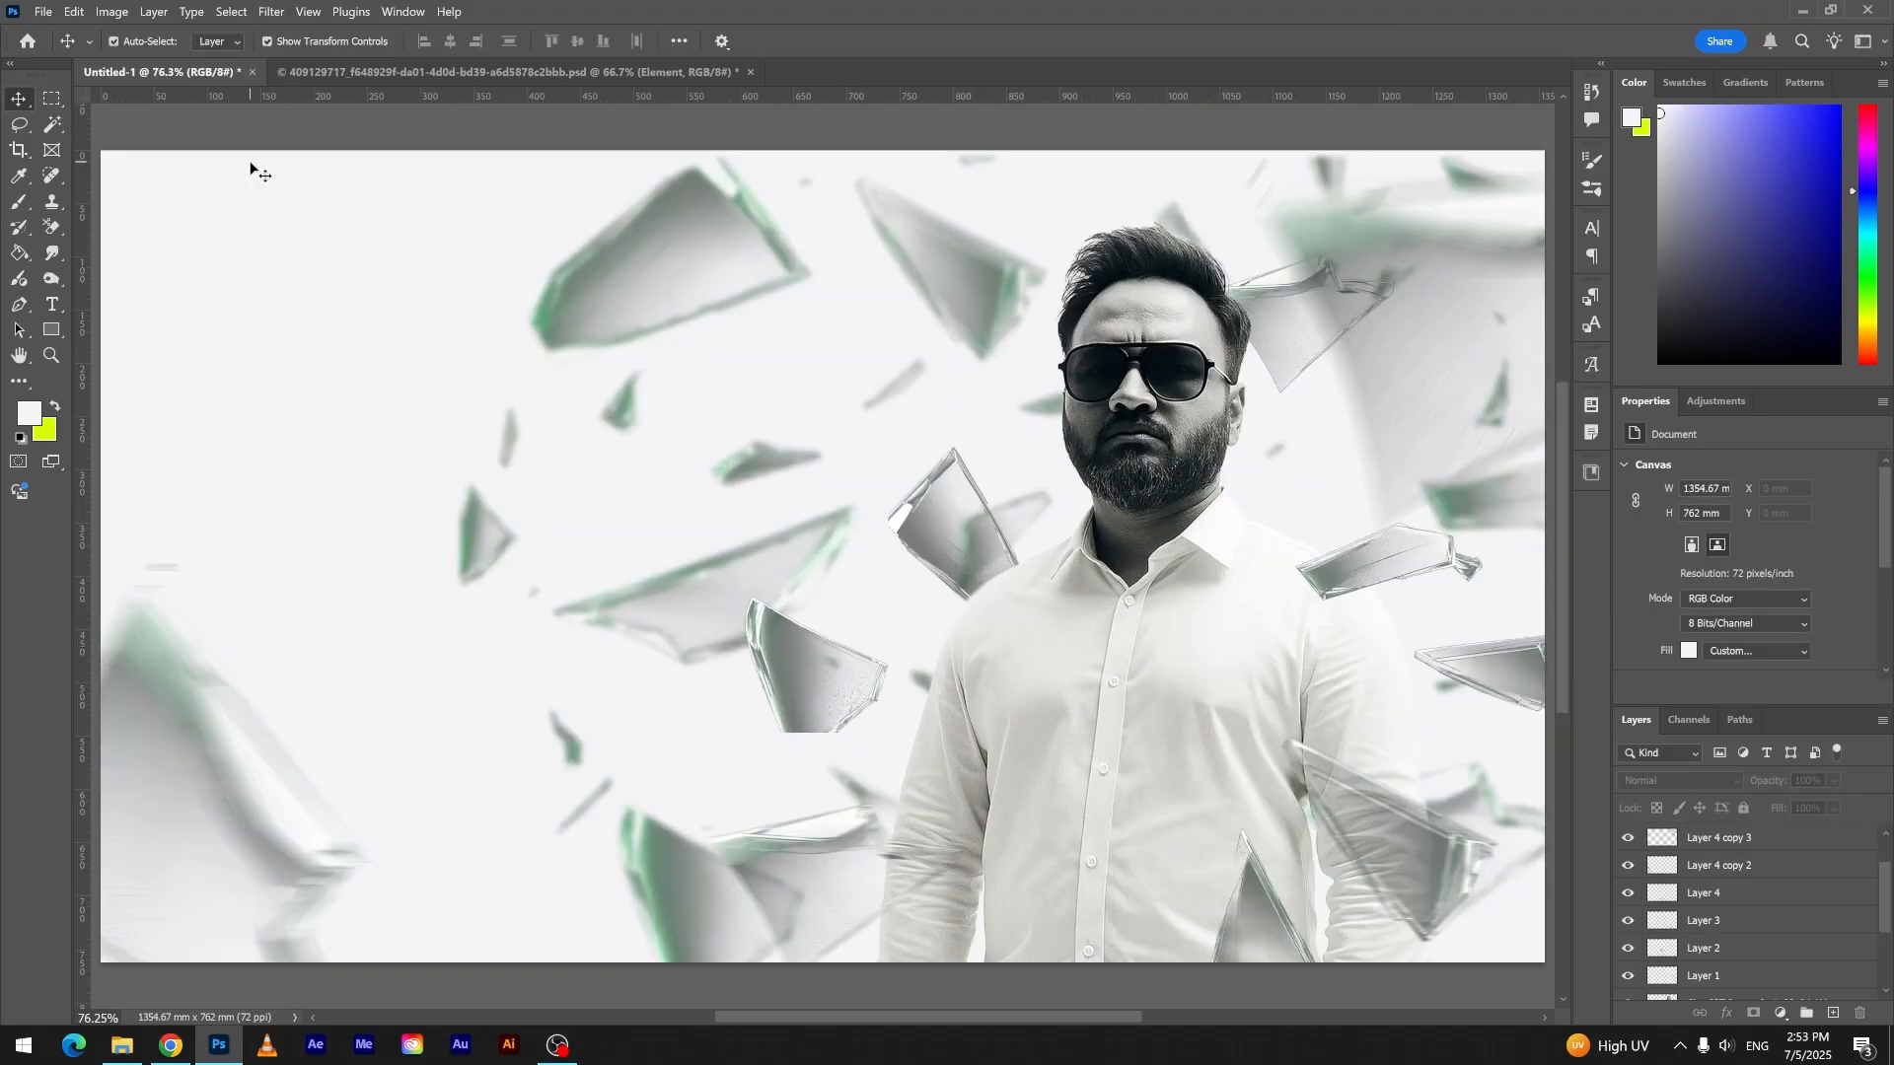
- Move the two shards beside the left-hand sleeve closer to the man so they overlap his arm
{"action": "left_click_drag", "start_coordinate": [766, 890], "coordinate": [848, 902]}
{"action": "left_click_drag", "start_coordinate": [834, 714], "coordinate": [872, 785]}
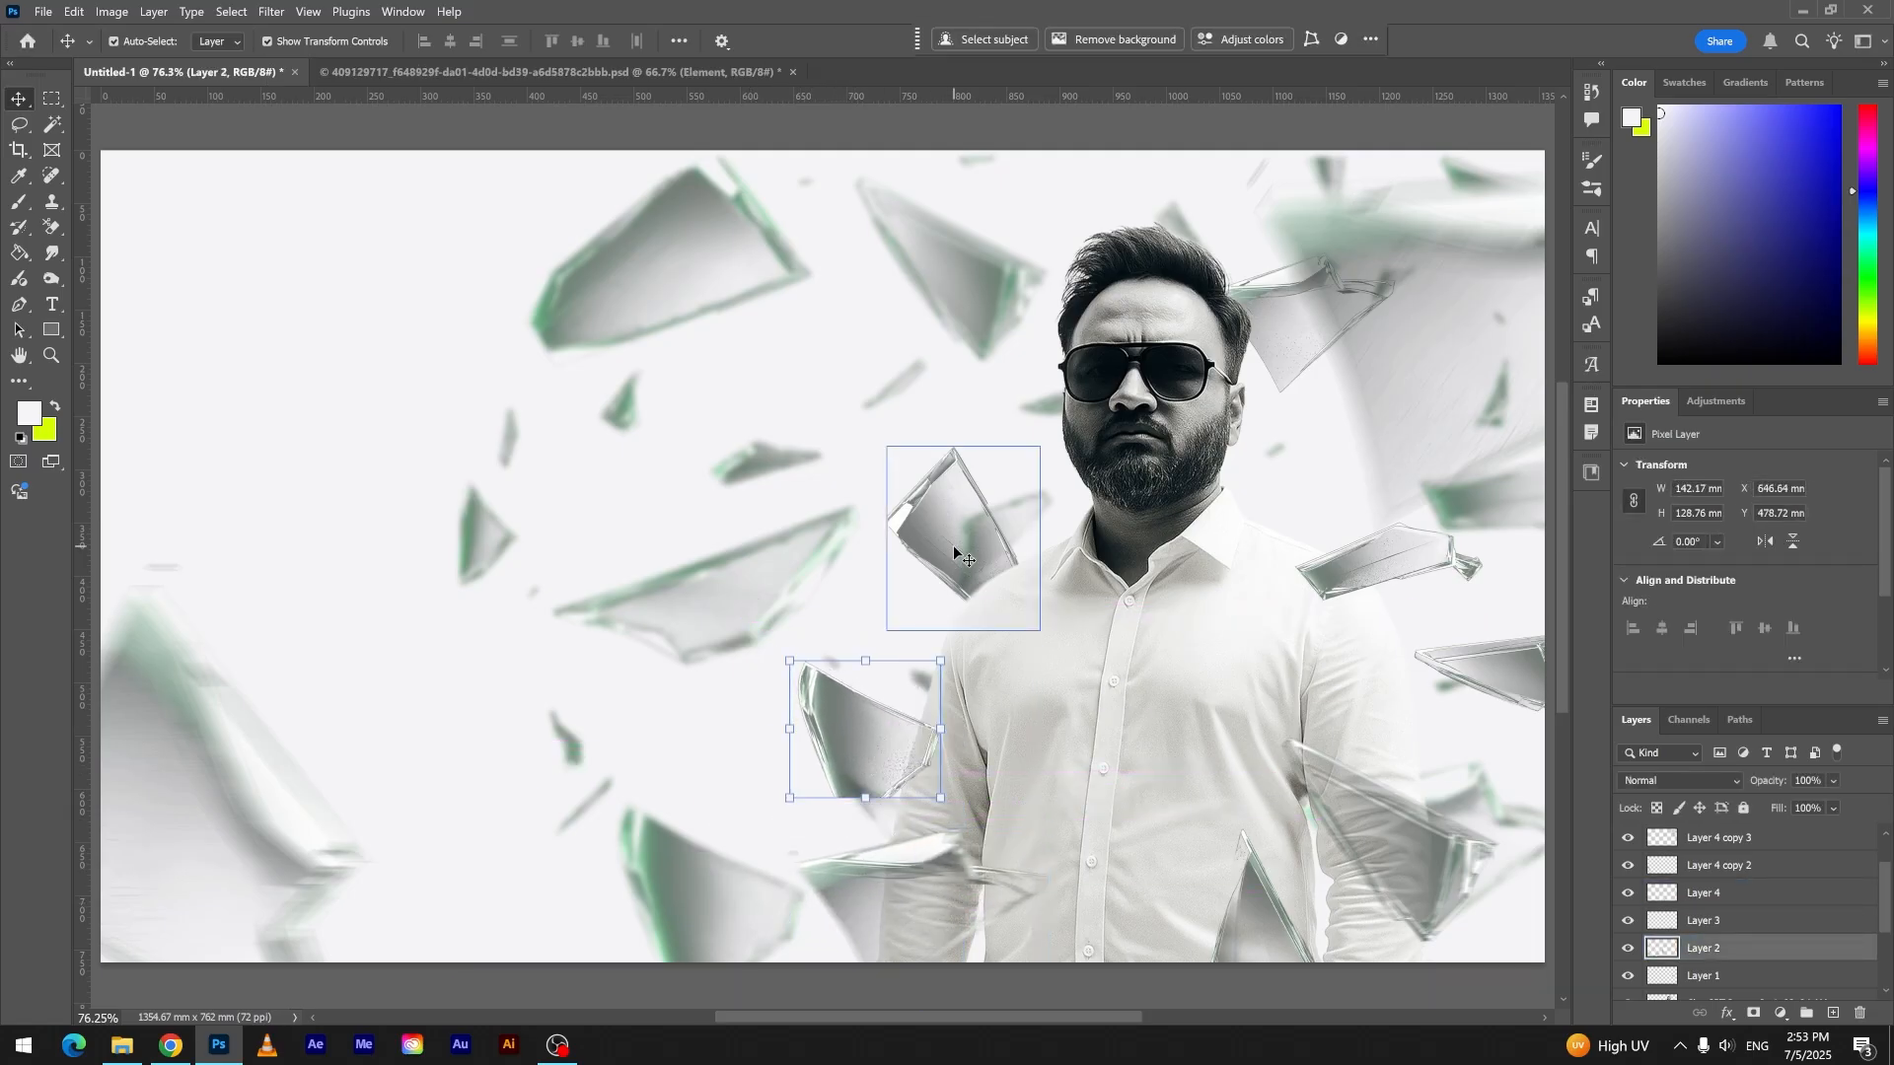
- Add a layer clipped to the left-hand shoulder shard and paint soft black shading along the shard's lower edge
{"action": "left_click", "coordinate": [979, 564]}
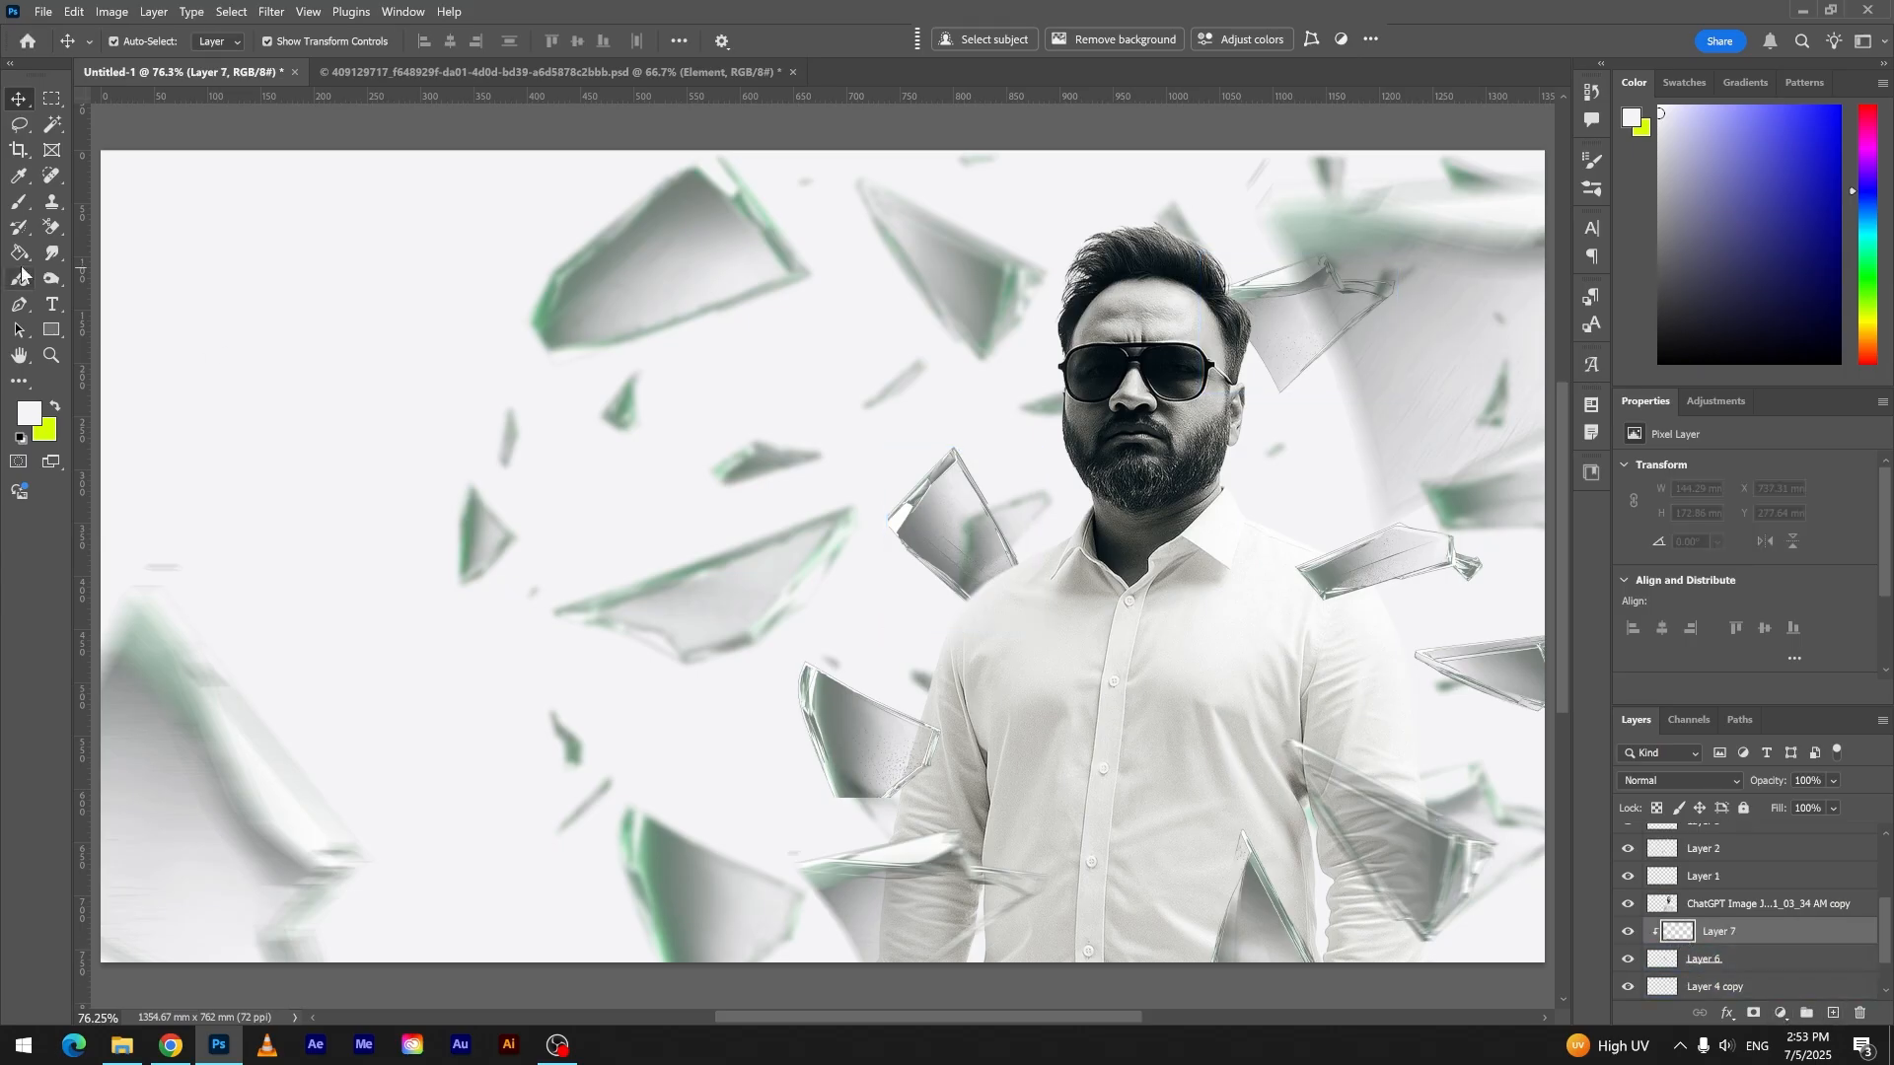
{"action": "left_click", "coordinate": [20, 437]}
{"action": "left_click", "coordinate": [18, 201]}
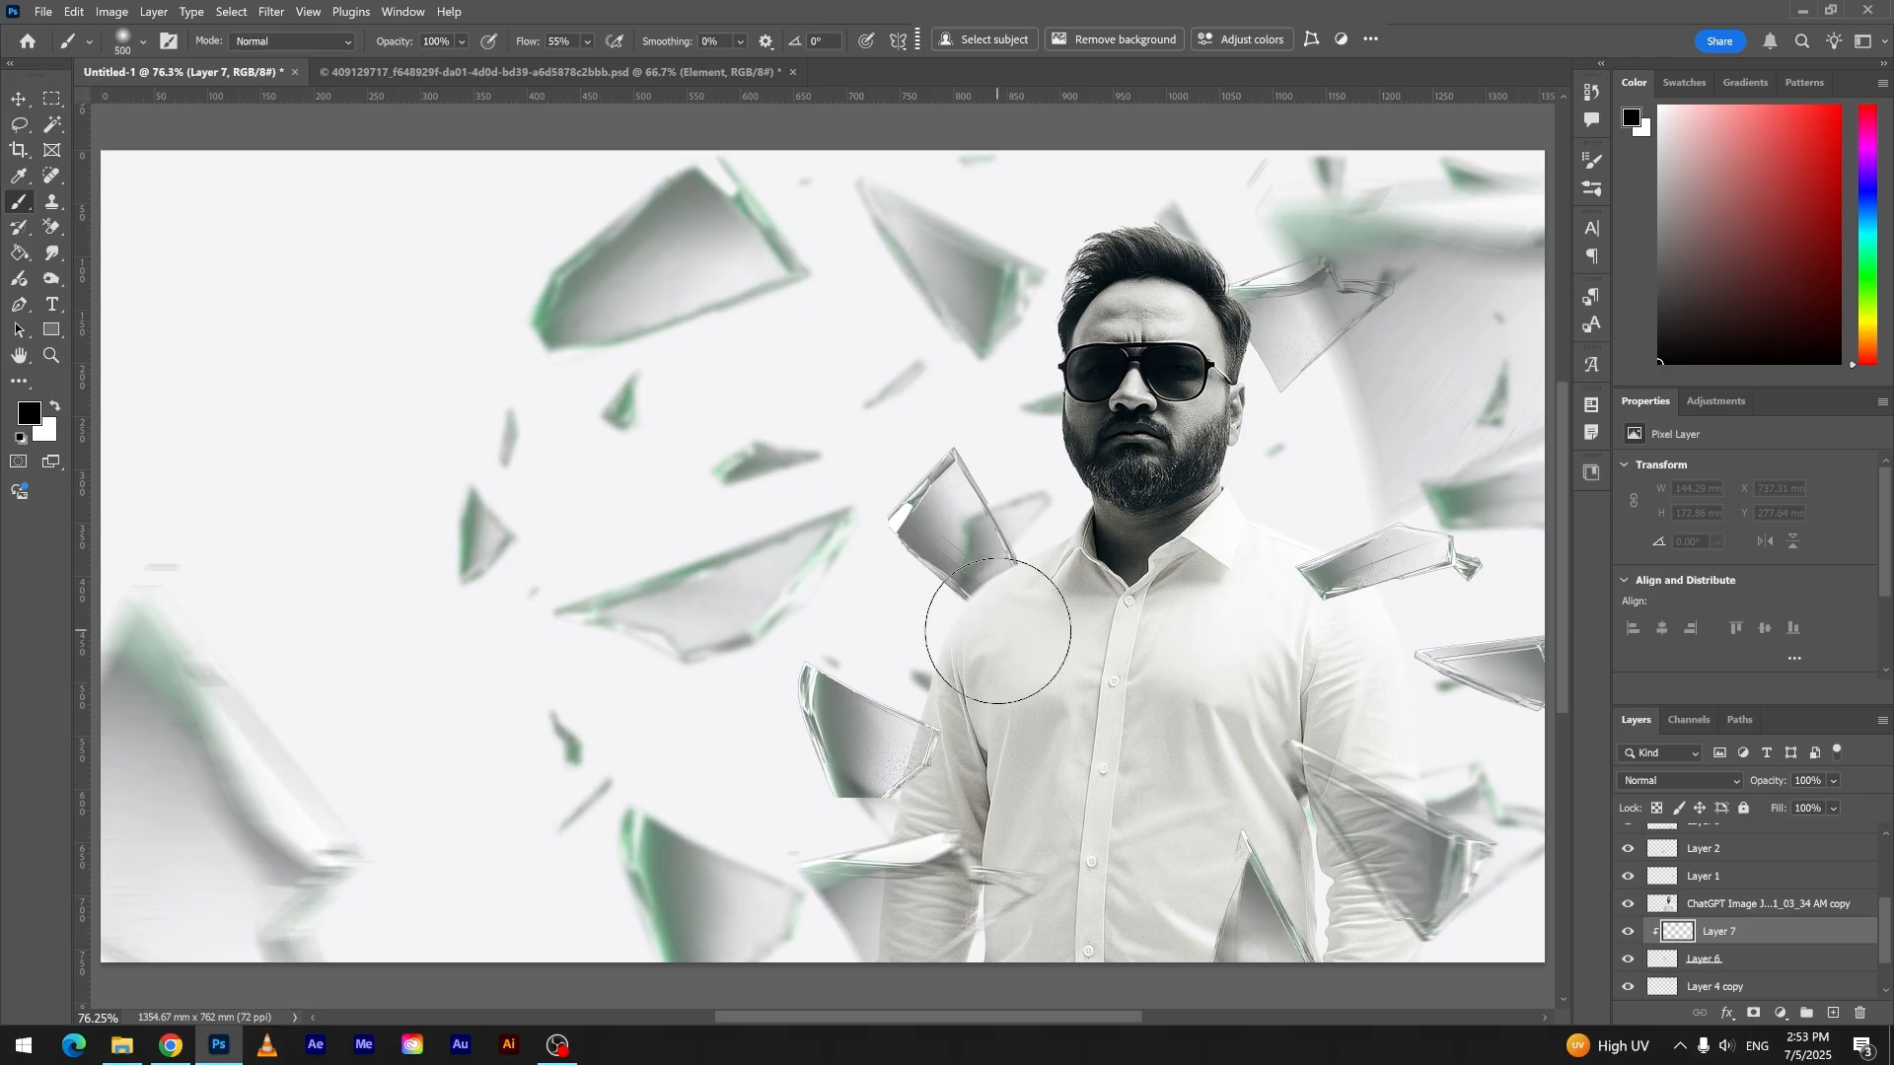
{"action": "mouse_move", "coordinate": [1026, 648]}
{"action": "left_mouse_down"}
{"action": "mouse_move", "coordinate": [1038, 588]}
{"action": "mouse_move", "coordinate": [1036, 676]}
{"action": "left_mouse_up"}
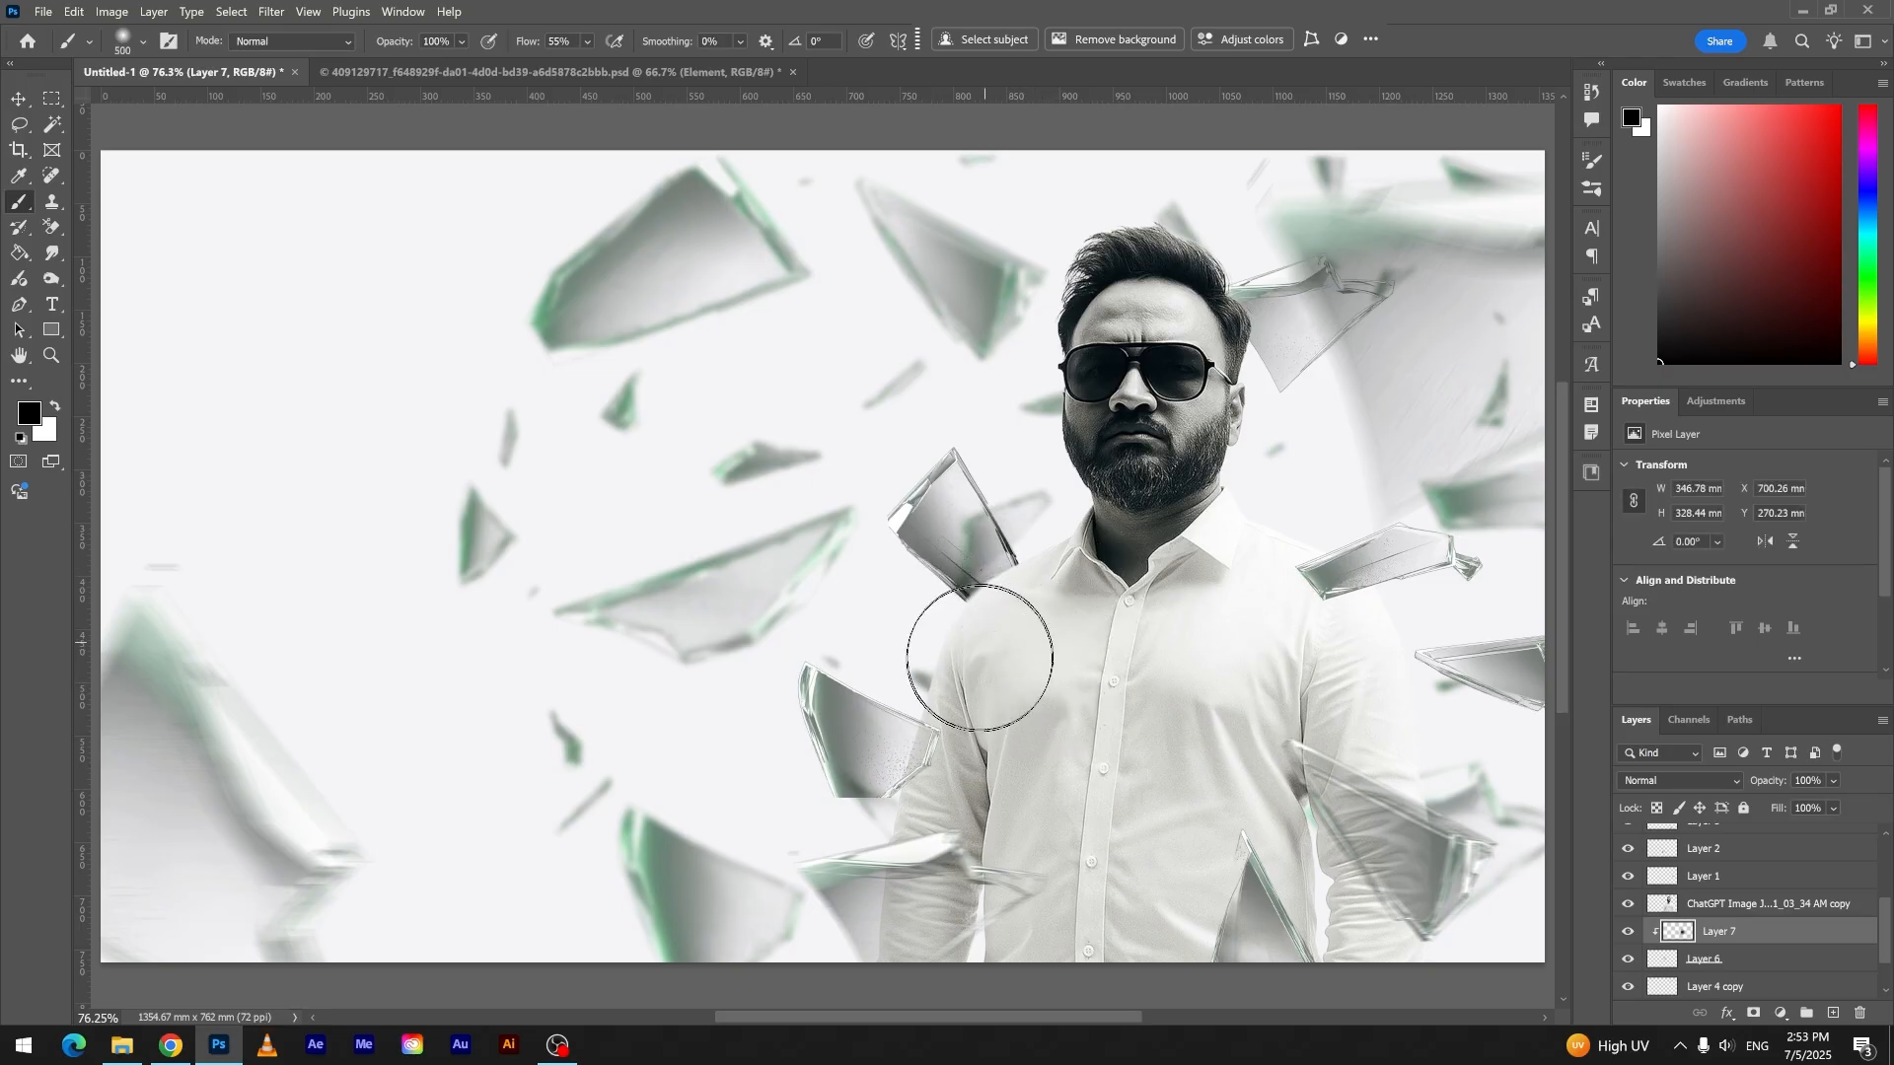
{"action": "left_click", "coordinate": [1061, 586]}
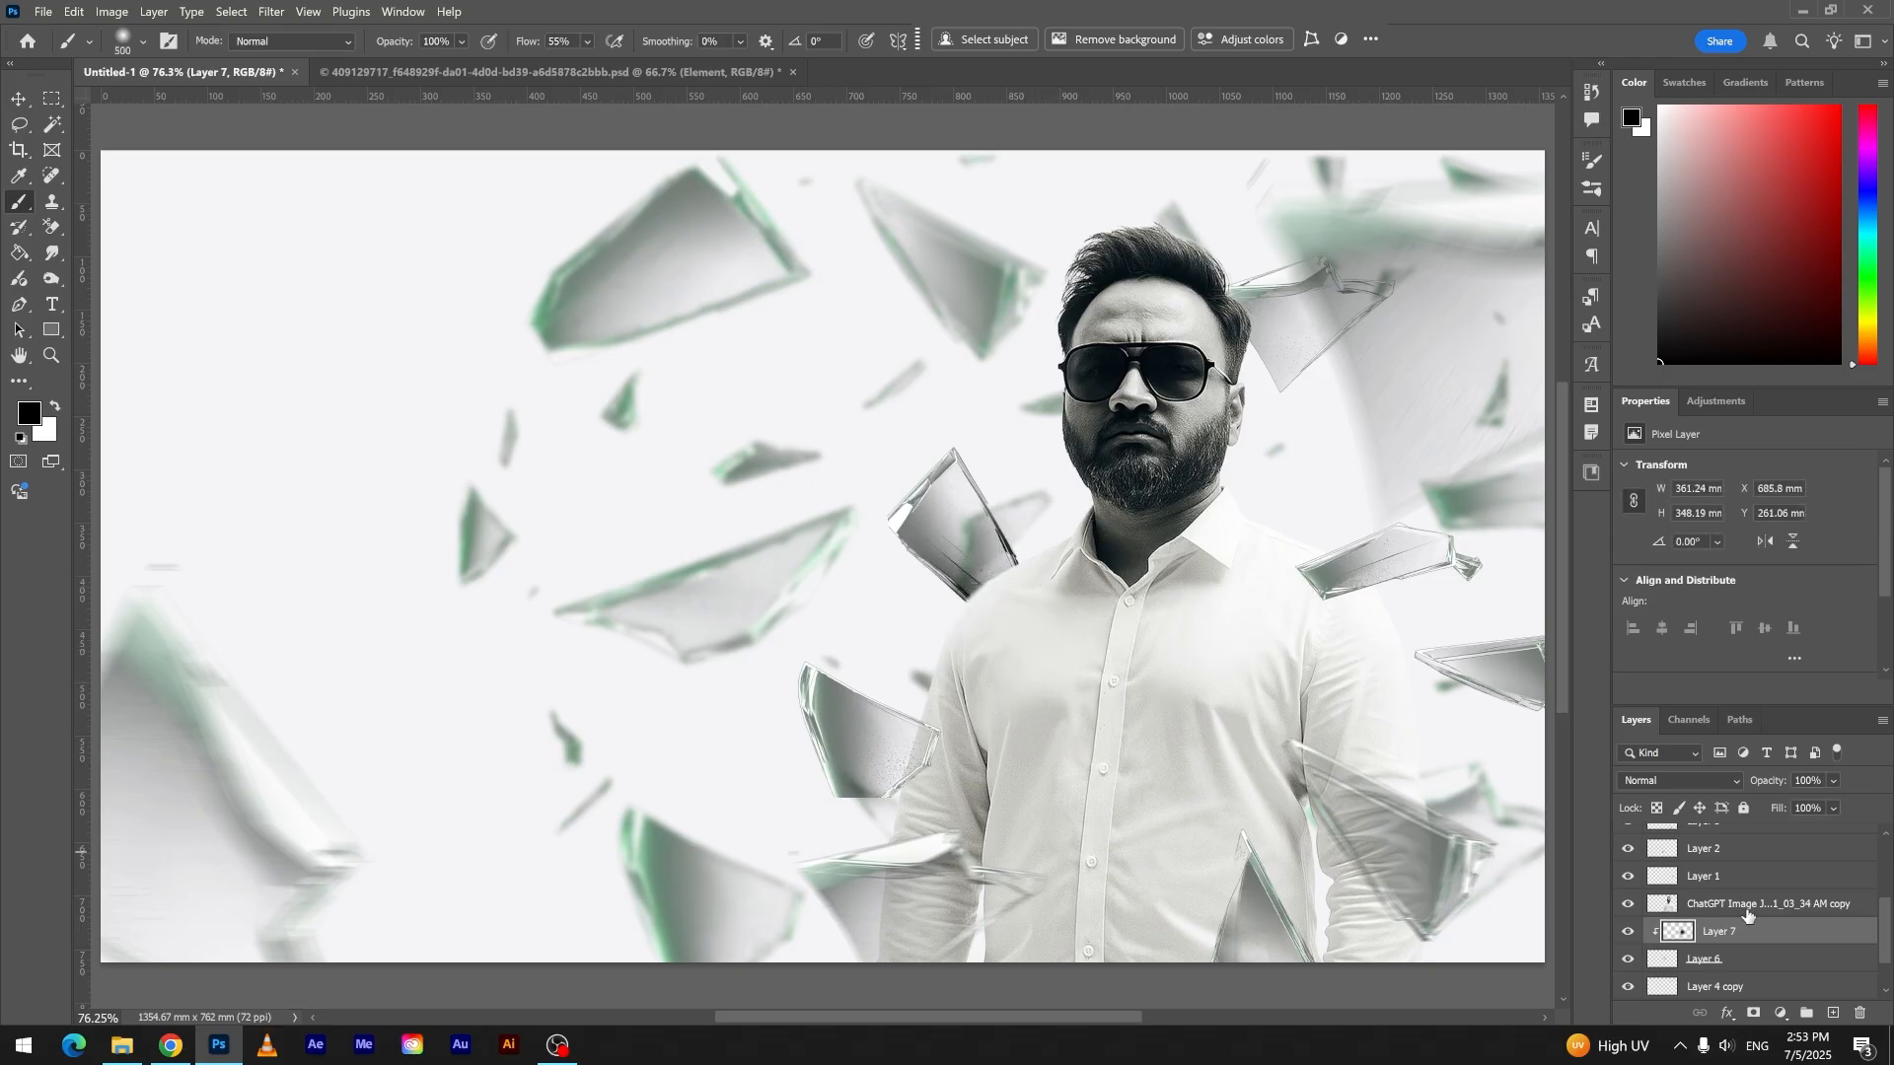
{"action": "left_click", "coordinate": [1694, 959]}
{"action": "left_click", "coordinate": [1694, 931]}
- Darken the shard beside the left-hand sleeve by lowering its midtones with Curves
{"action": "key", "text": "v"}
{"action": "left_click", "coordinate": [868, 754]}
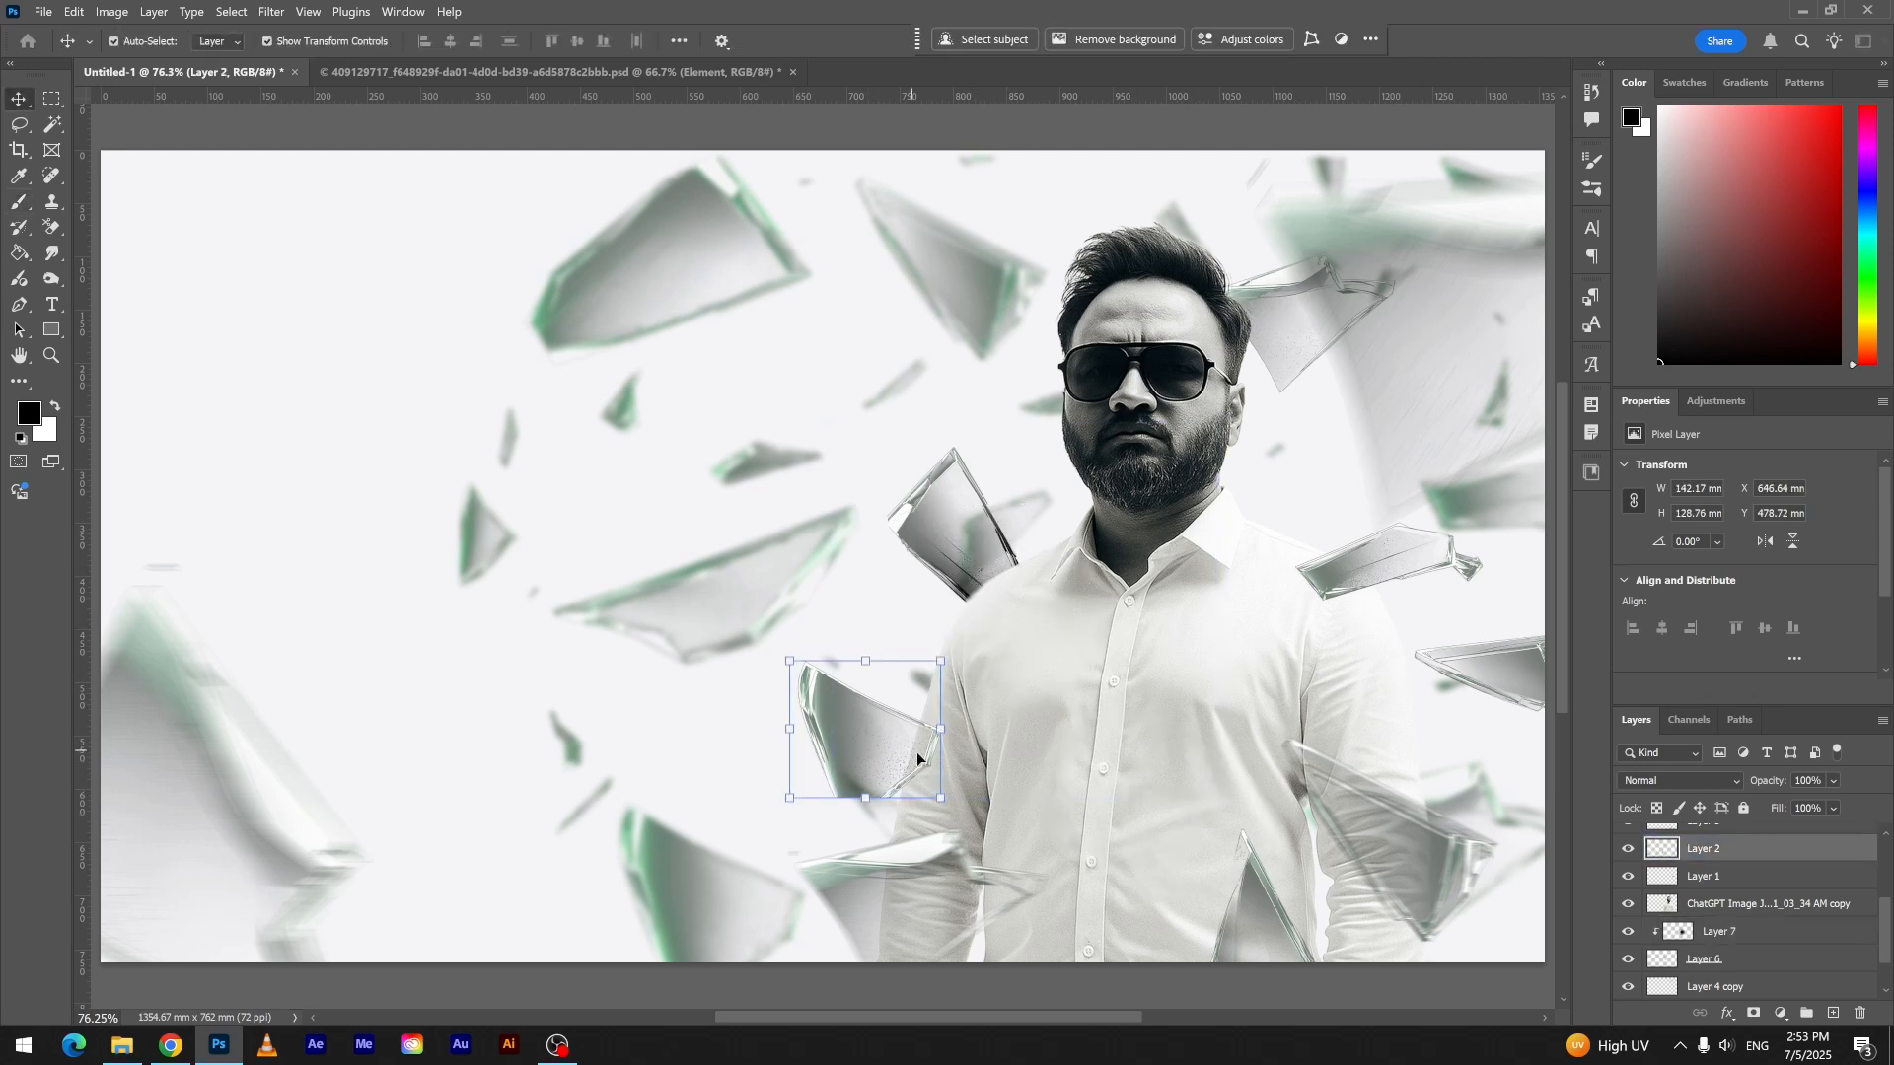
{"action": "key", "text": "ctrl+m"}
{"action": "left_click_drag", "start_coordinate": [846, 382], "coordinate": [844, 421]}
{"action": "left_click", "coordinate": [1255, 179]}
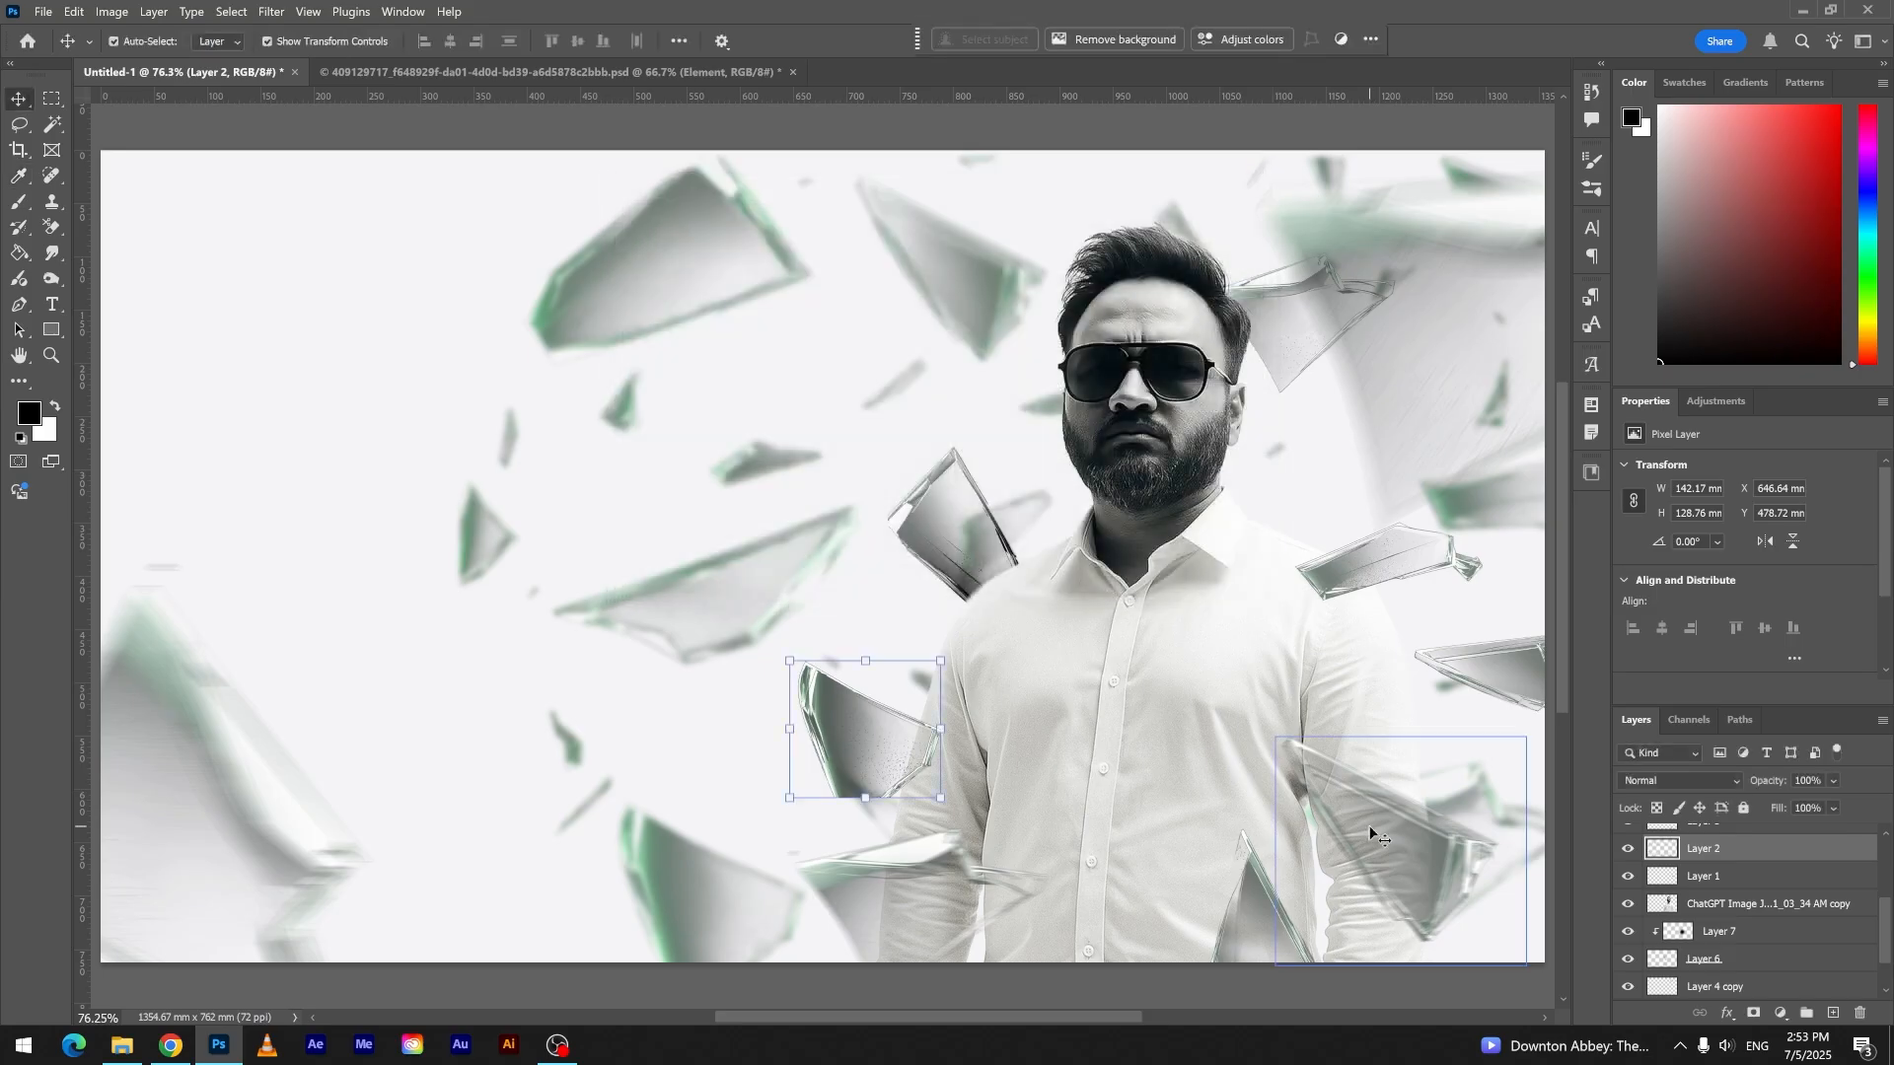
- Darken the blurred shard over the lower right-hand sleeve with a Curves midtone reduction
{"action": "left_click", "coordinate": [1369, 826]}
{"action": "key", "text": "ctrl+m"}
{"action": "left_click_drag", "start_coordinate": [826, 400], "coordinate": [839, 430]}
{"action": "left_click", "coordinate": [1243, 230]}
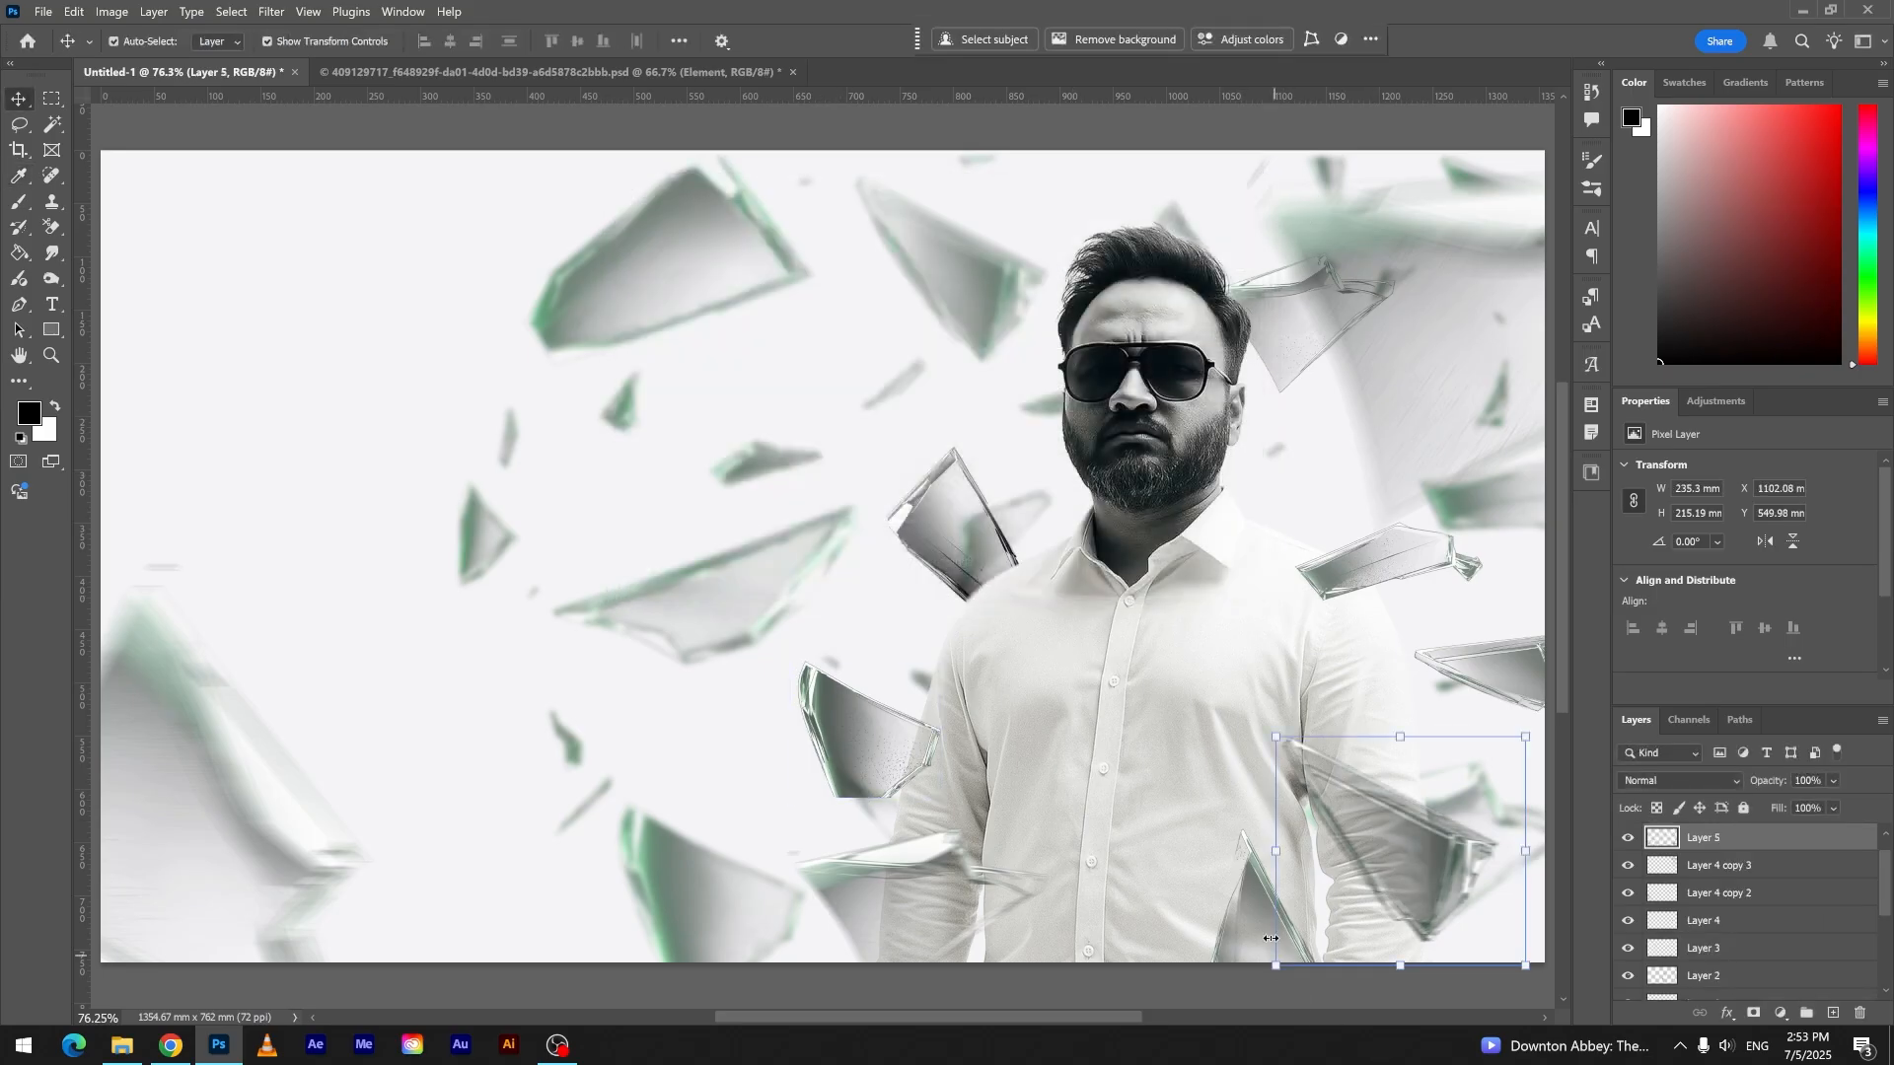
- Darken the shard at the right-hand shoulder by pulling down its Curves midtones
{"action": "left_click", "coordinate": [1357, 561], "text": "ctrl"}
{"action": "key", "text": "ctrl+m"}
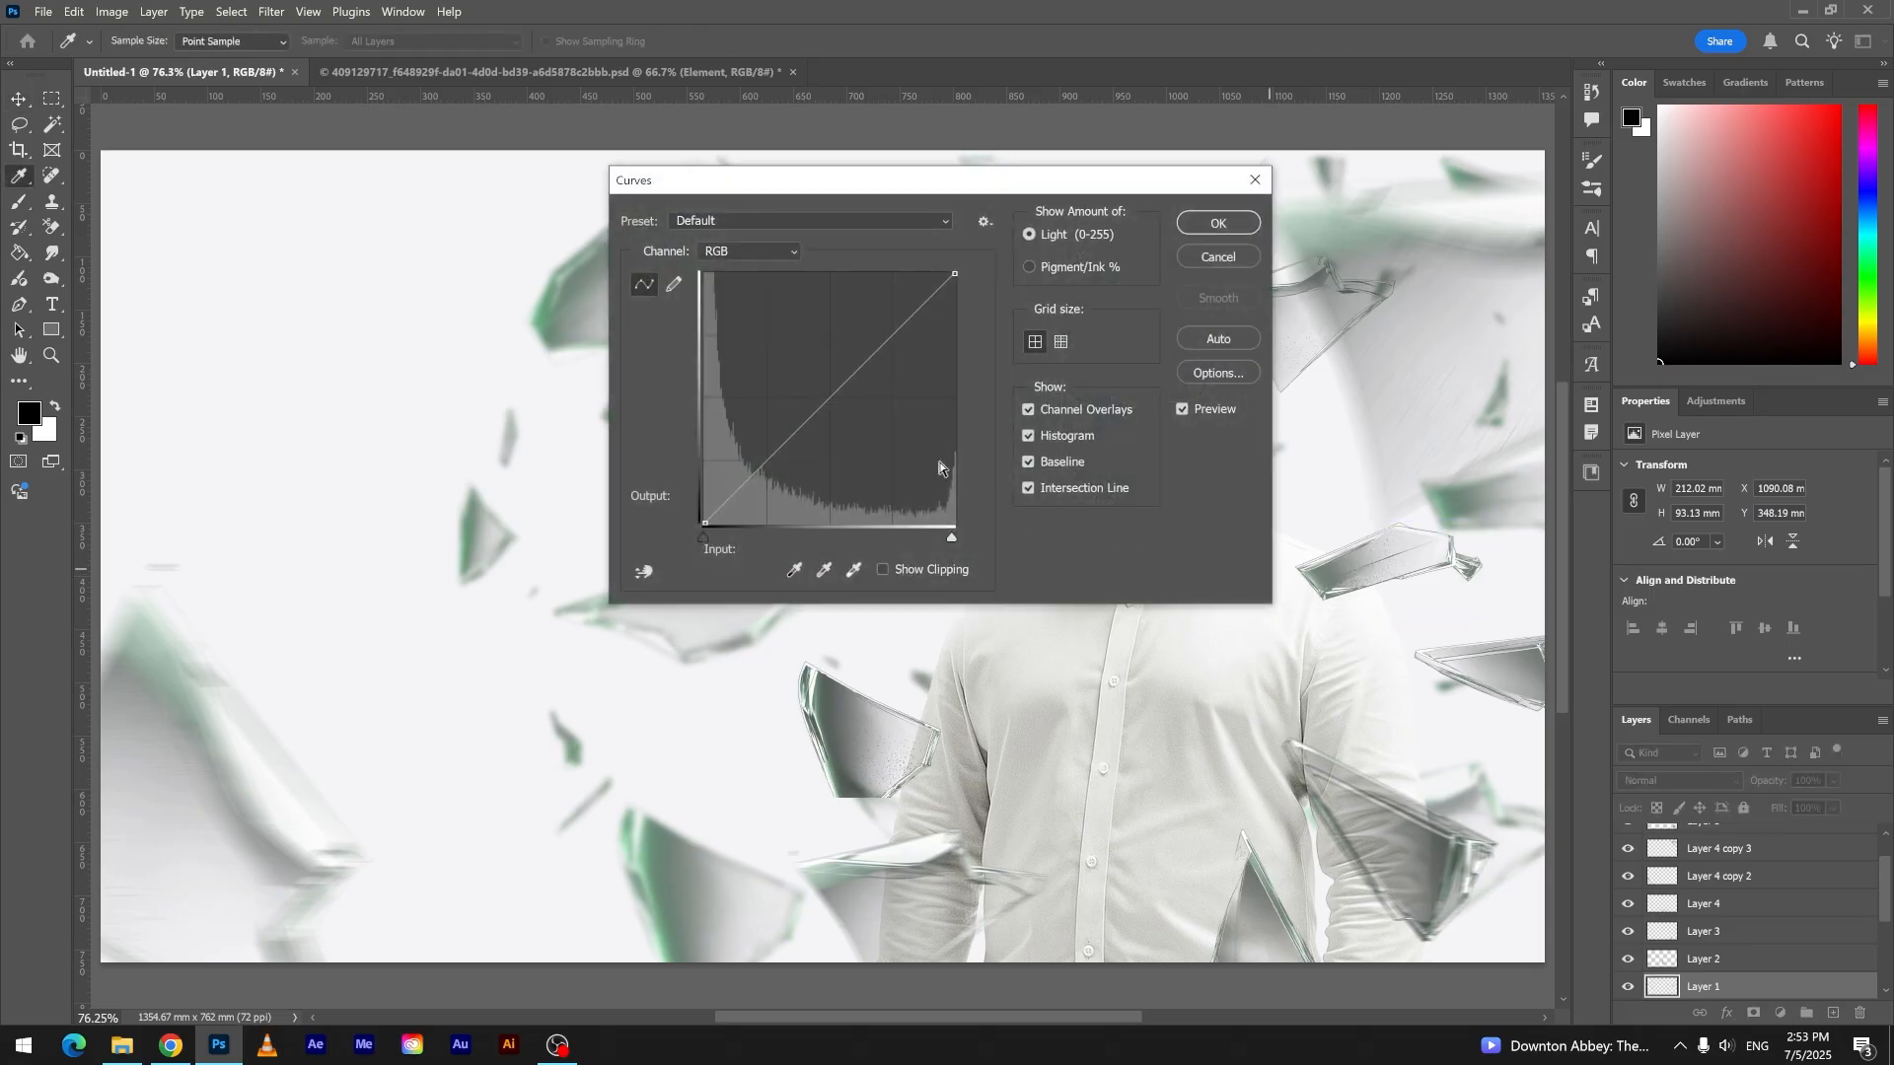
{"action": "left_click_drag", "start_coordinate": [841, 398], "coordinate": [845, 416]}
{"action": "left_click", "coordinate": [1189, 232]}
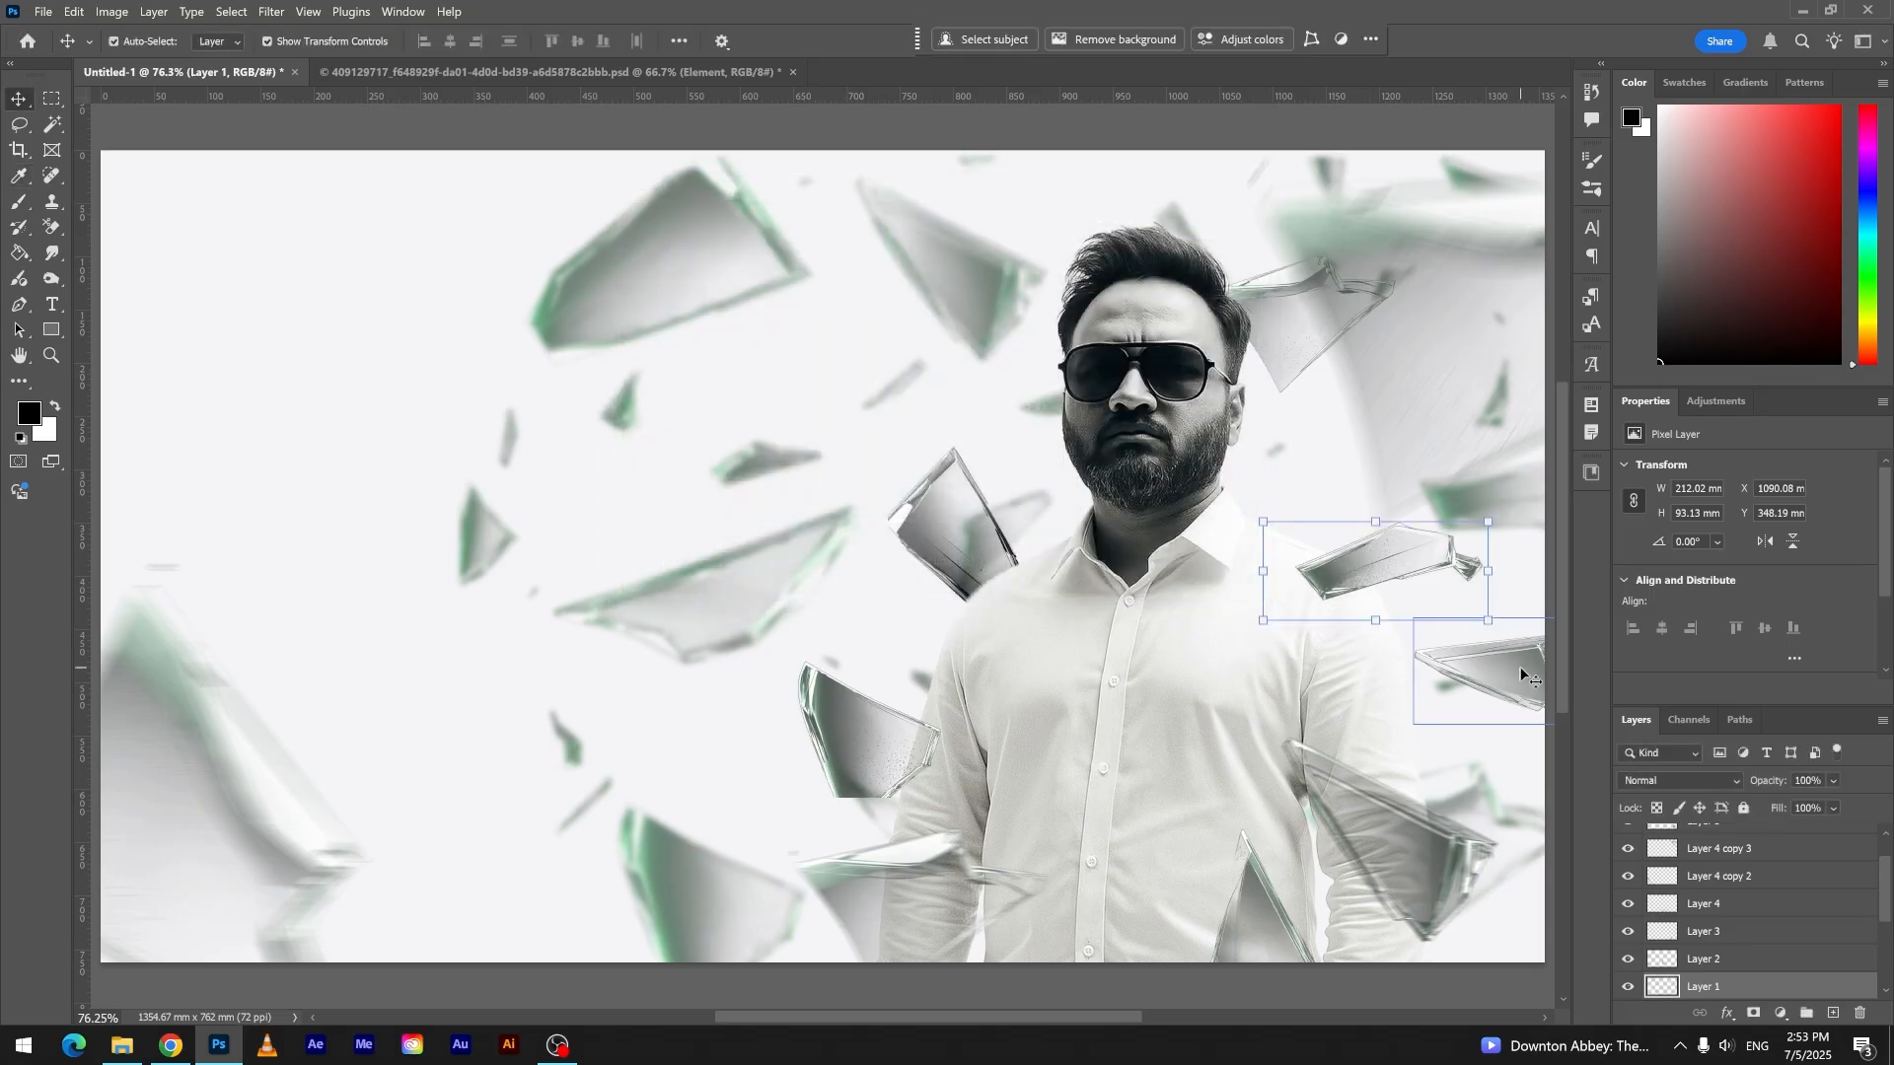
- Darken the shard at the canvas's right edge with a Curves point mapping input 146 to output 104
{"action": "left_click", "coordinate": [1474, 675], "text": "ctrl"}
{"action": "key", "text": "ctrl+j"}
{"action": "key", "text": "ctrl+m"}
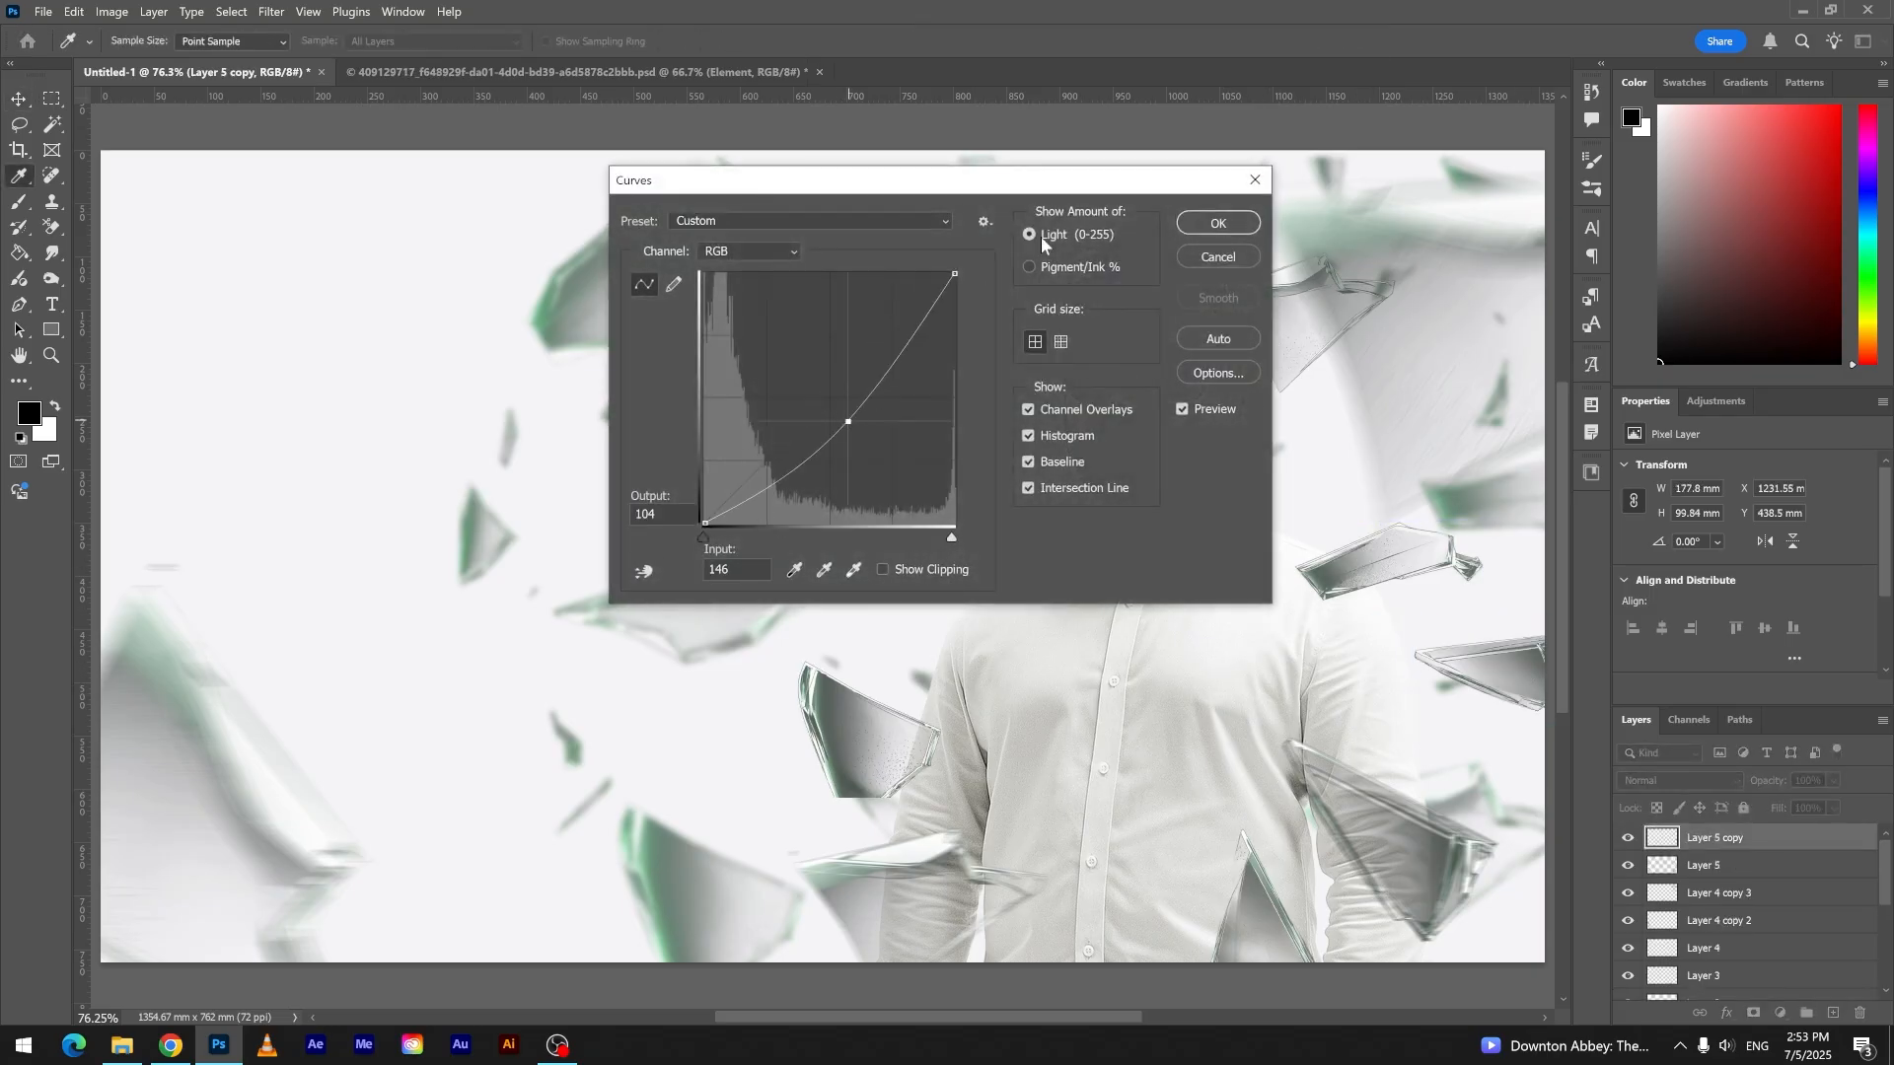
{"action": "key", "text": "Return"}
- Darken the large lower left shard with a Curves point mapping input 141 to output 103
{"action": "left_click", "coordinate": [187, 771], "text": "ctrl"}
{"action": "key", "text": "ctrl+m"}
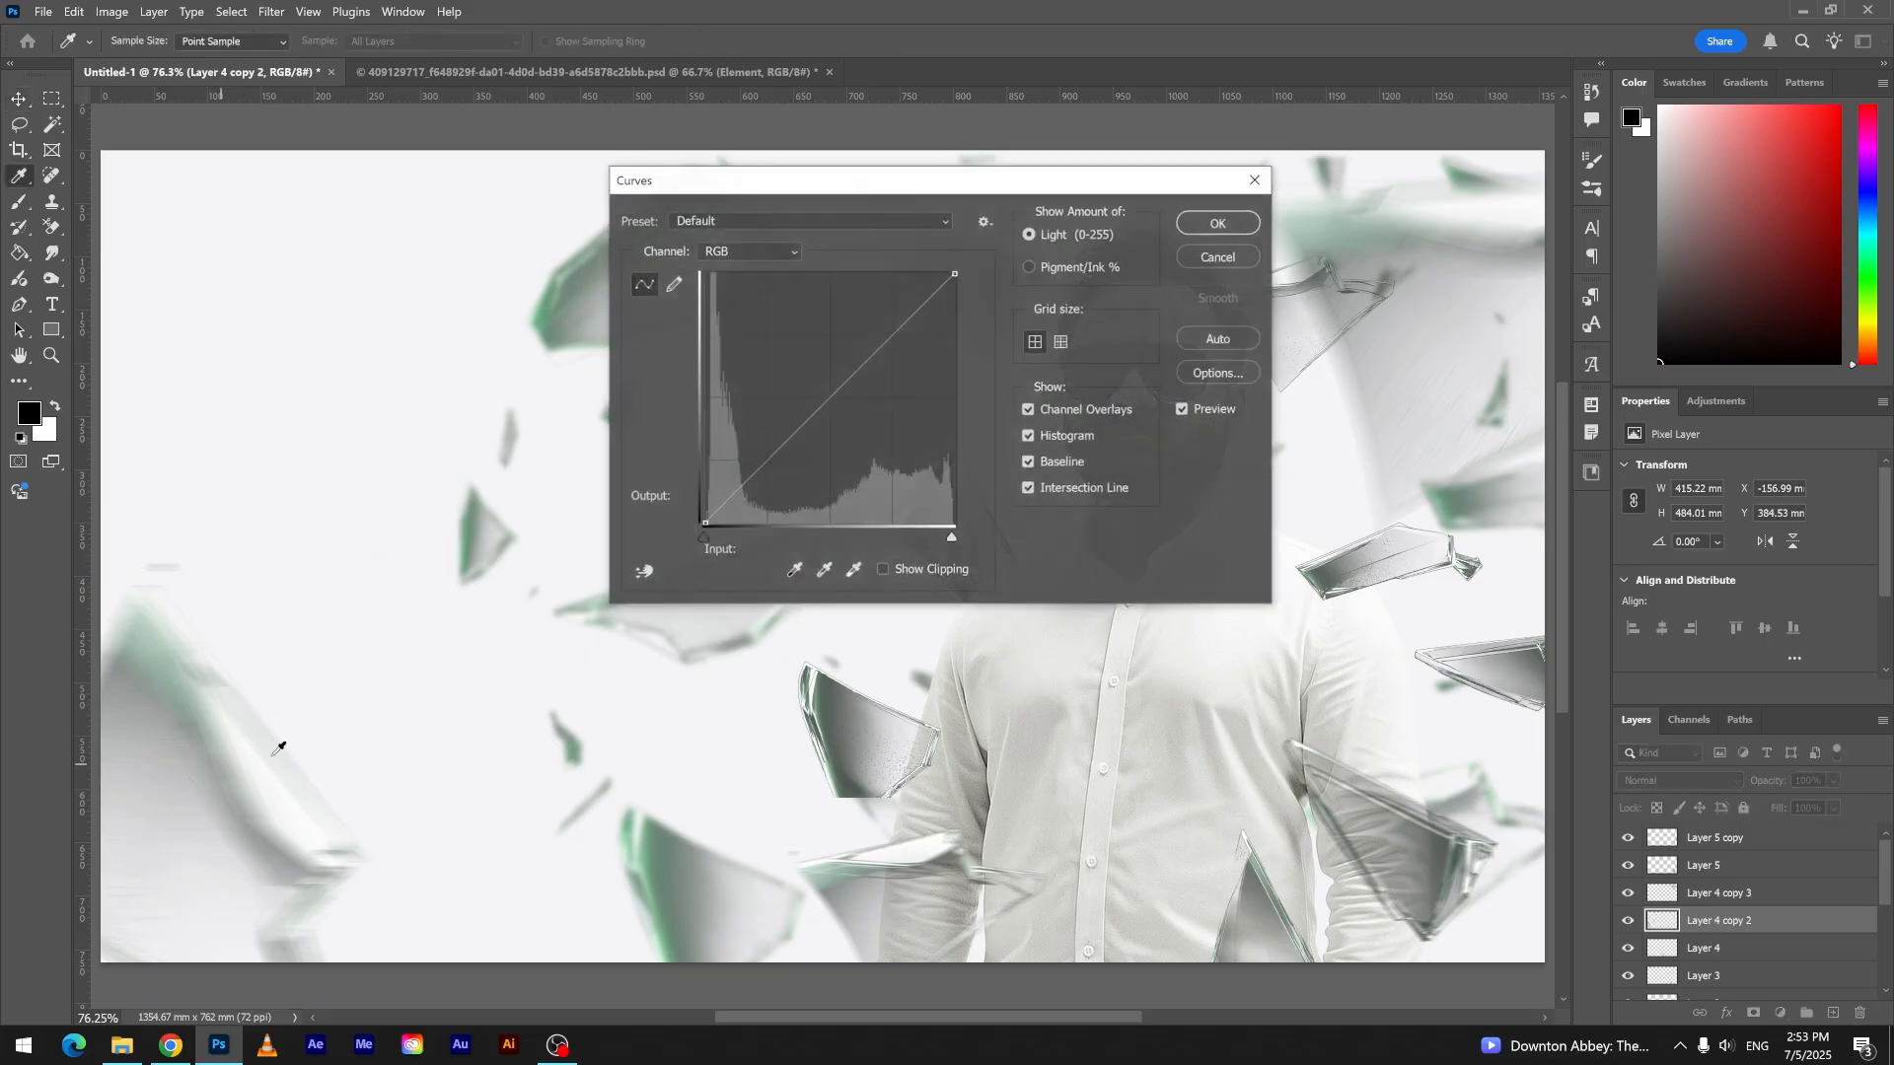
{"action": "left_click_drag", "start_coordinate": [840, 390], "coordinate": [840, 420]}
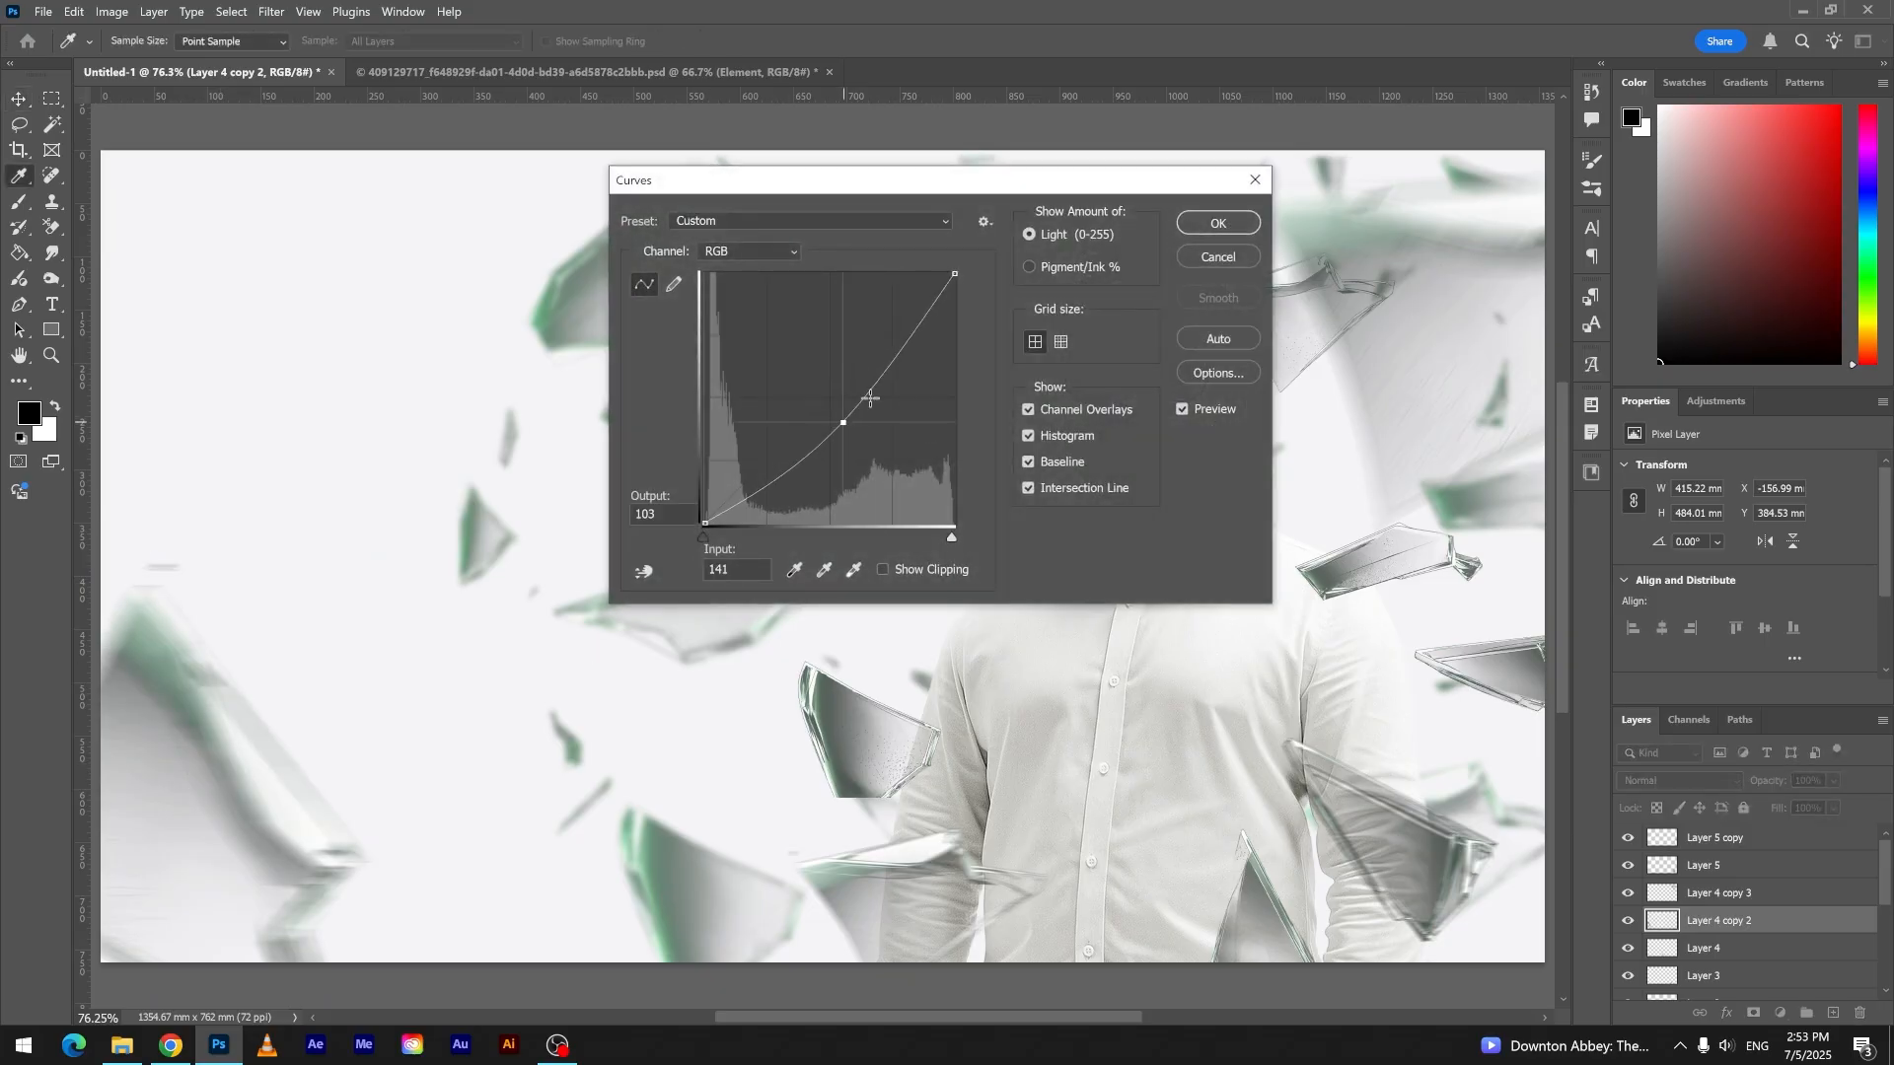
{"action": "key", "text": "Return"}
- Darken the large upper right shard with a Curves point mapping input 151 to output 89
{"action": "left_click", "coordinate": [1398, 311], "text": "ctrl"}
{"action": "key", "text": "ctrl+m"}
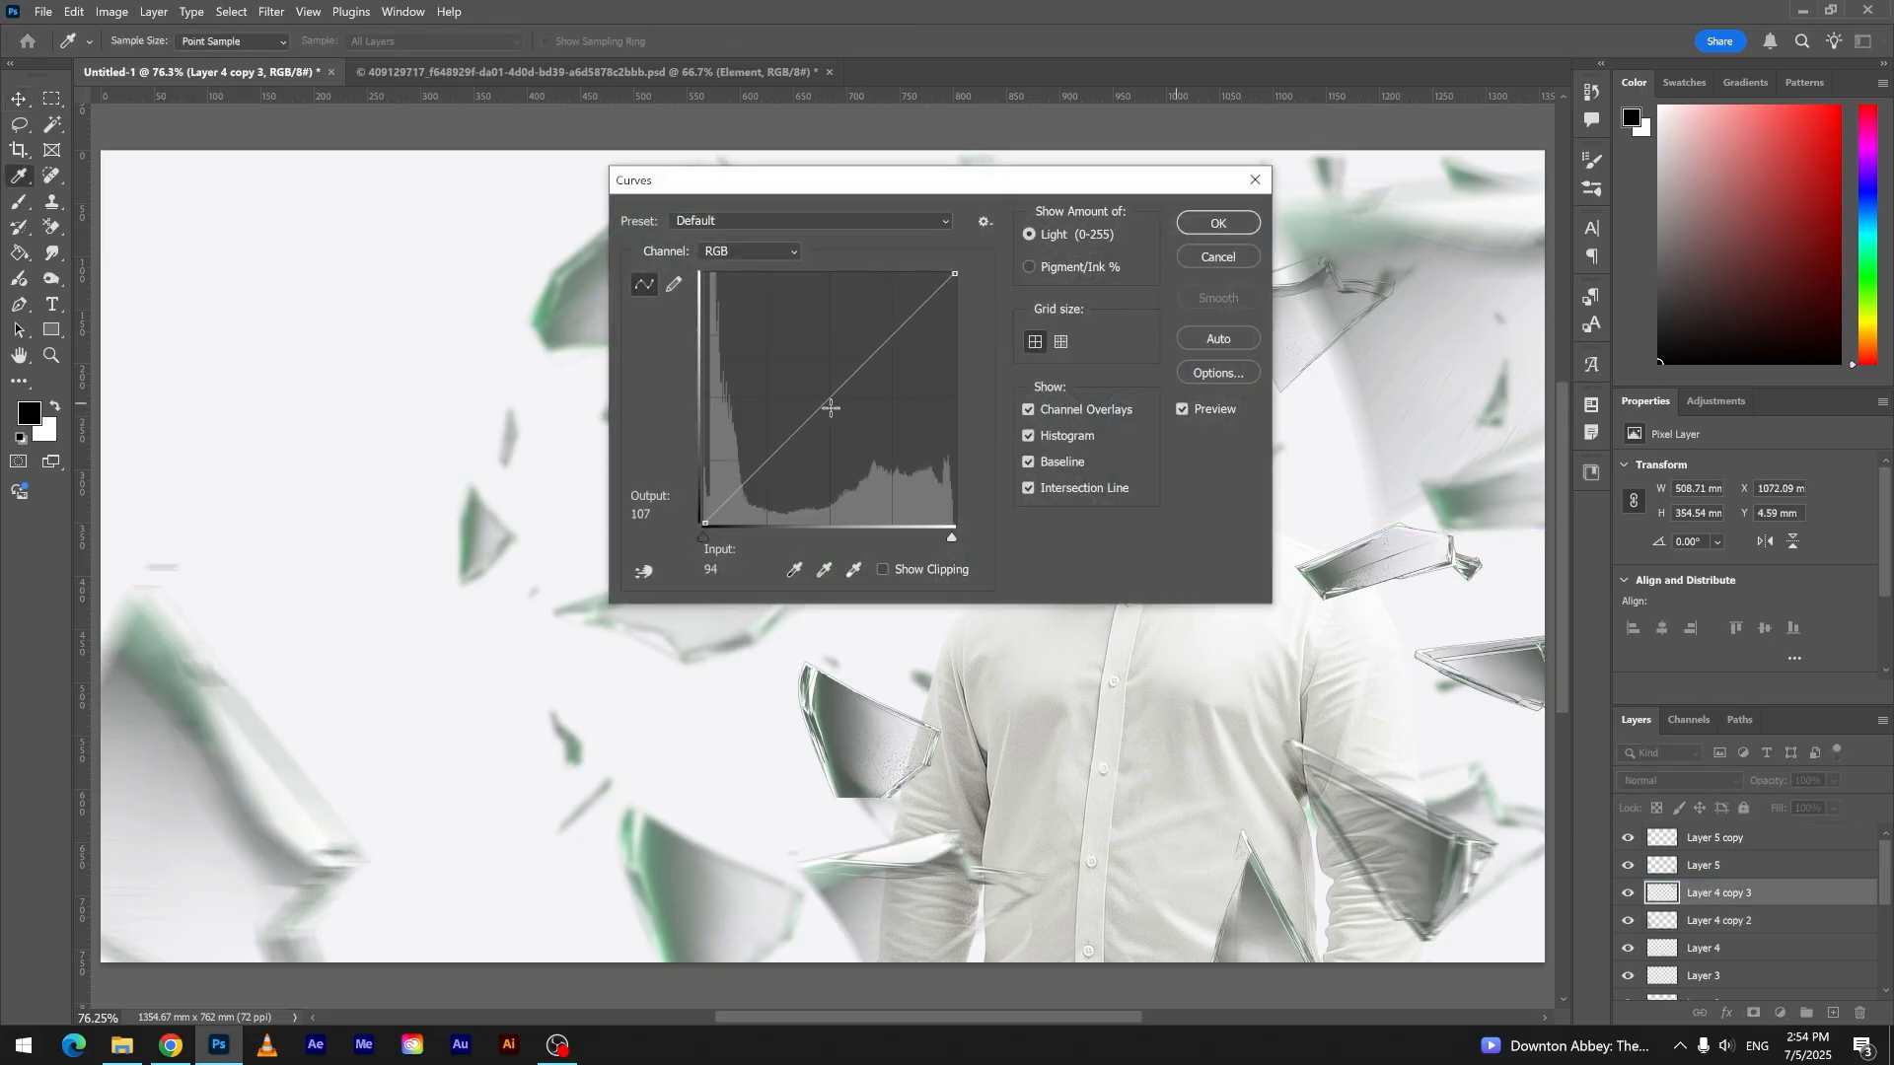
{"action": "left_click_drag", "start_coordinate": [831, 407], "coordinate": [852, 436]}
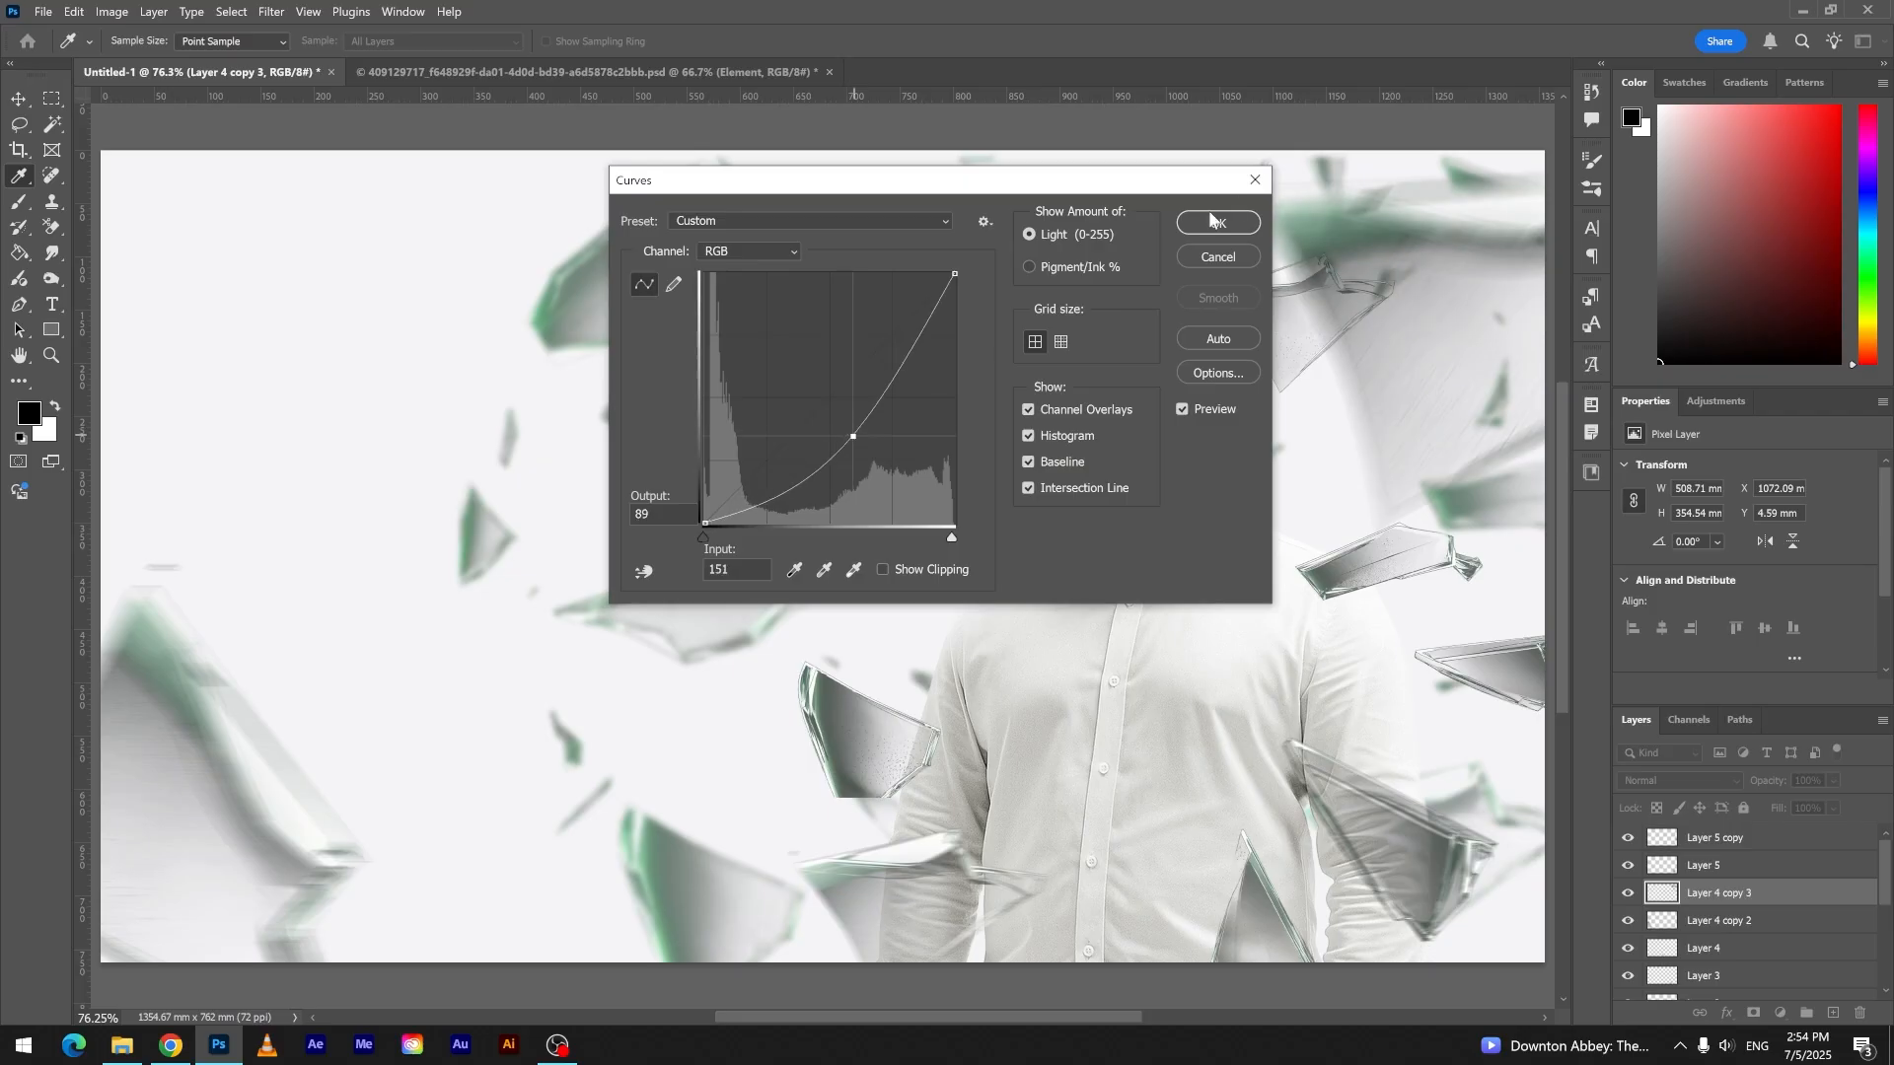
{"action": "left_click", "coordinate": [1215, 221]}
- Darken the background shards on the Element layer by lowering their midtones with Curves
{"action": "key", "text": "v"}
{"action": "left_click", "coordinate": [760, 576]}
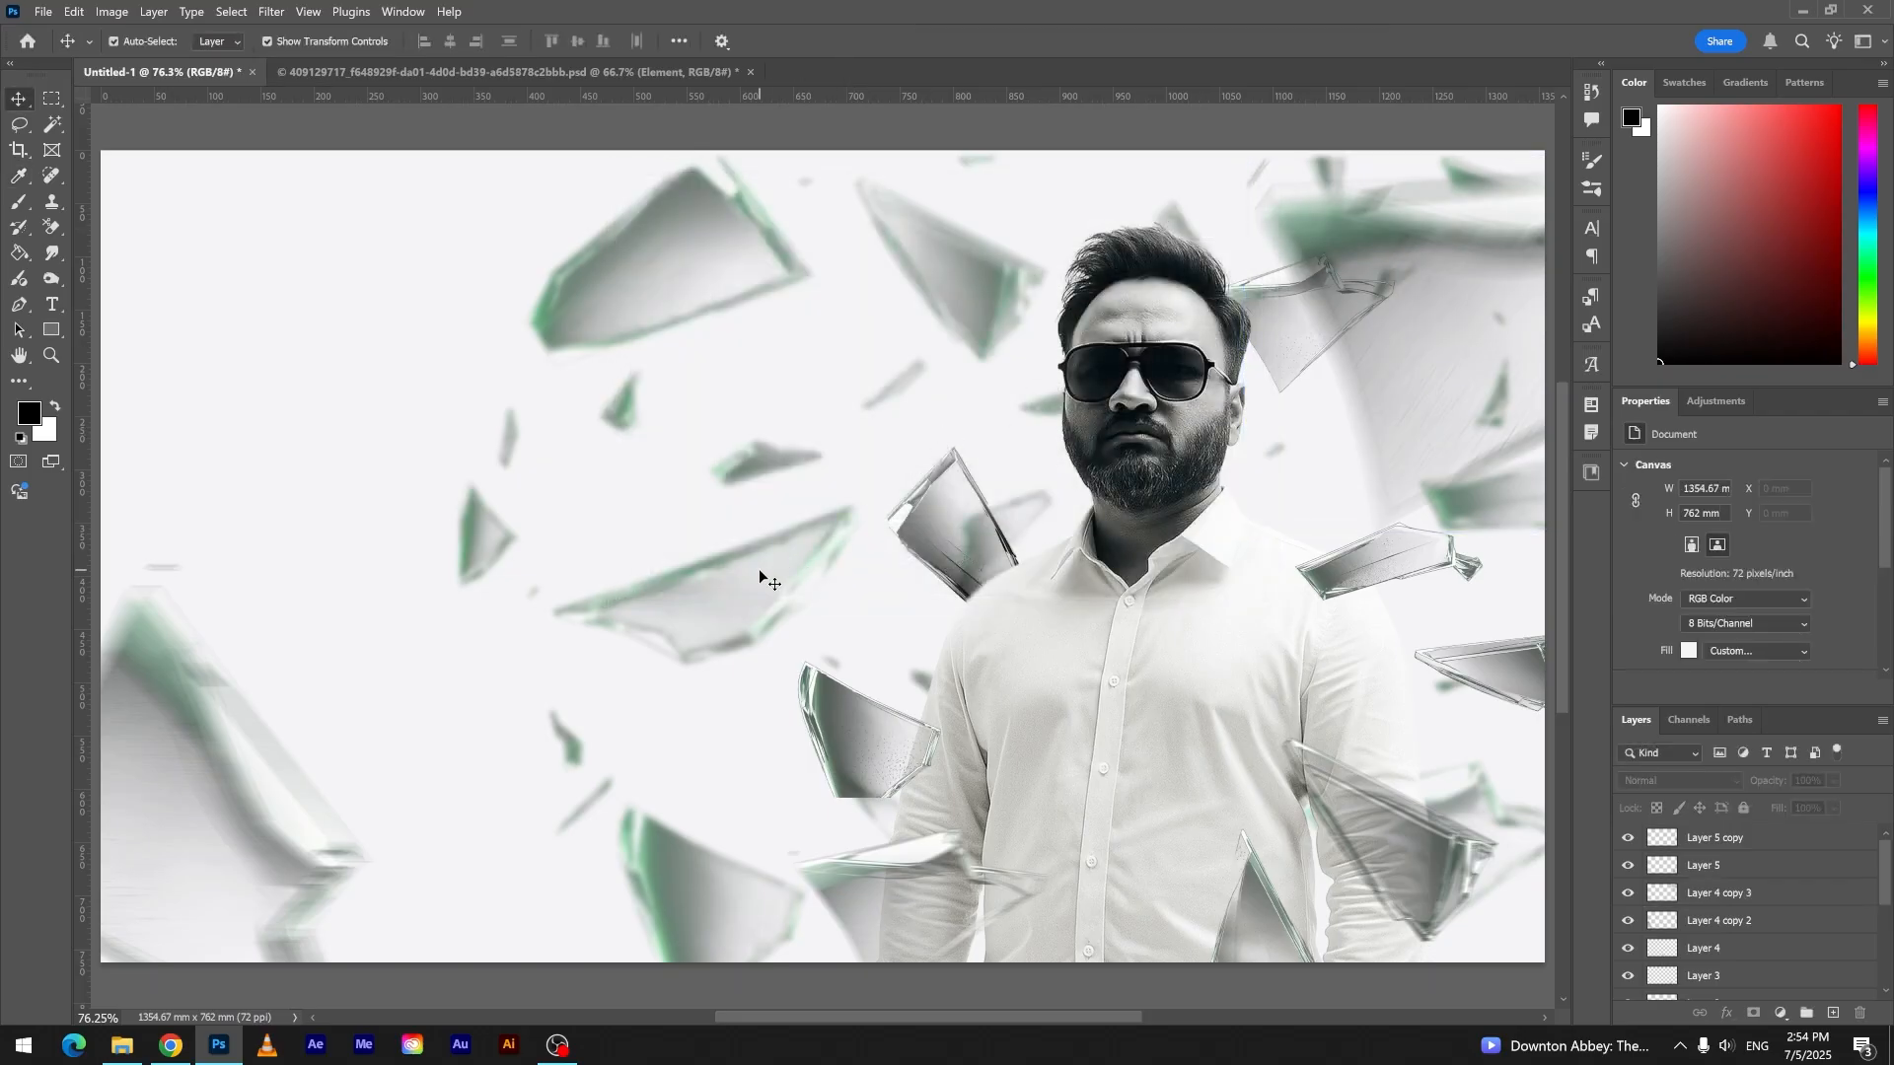
{"action": "scroll", "coordinate": [1756, 918], "scroll_direction": "down", "scroll_amount": 5}
{"action": "left_click", "coordinate": [1736, 959]}
{"action": "key", "text": "ctrl+m"}
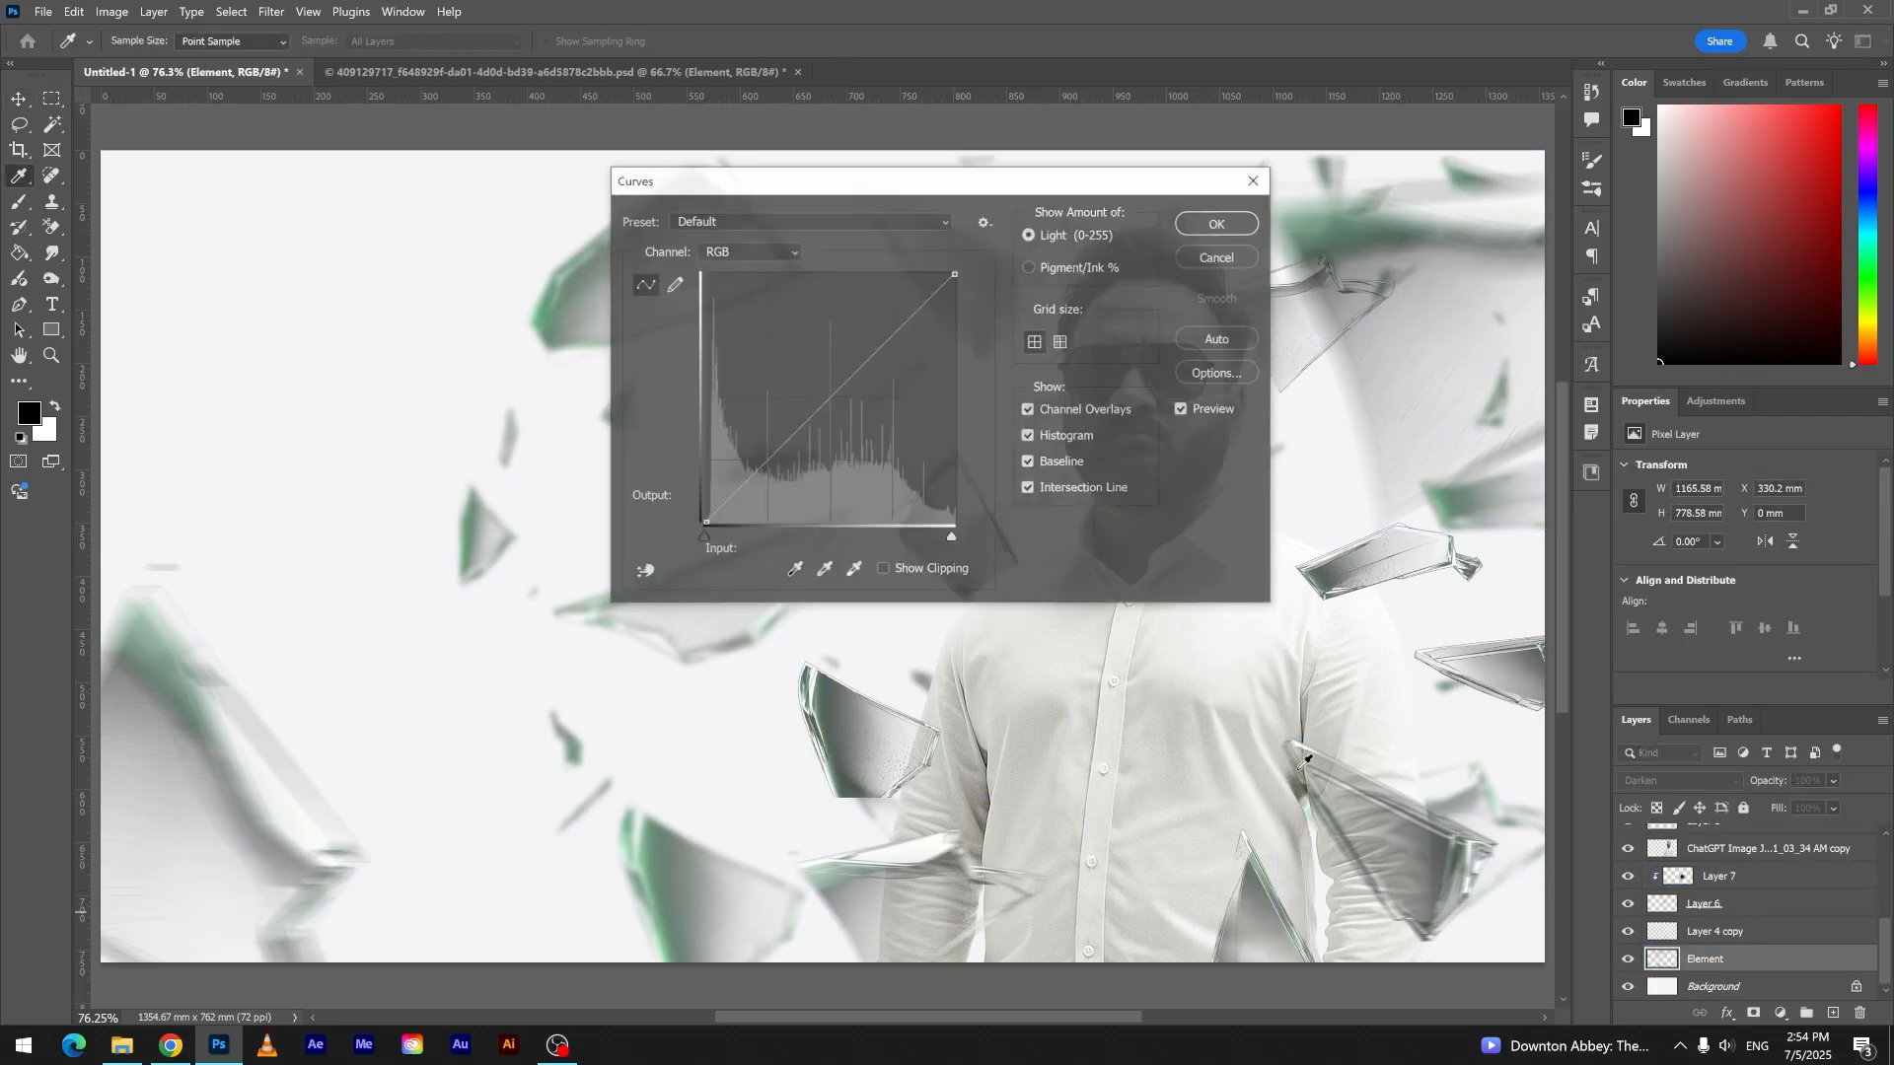
{"action": "left_click_drag", "start_coordinate": [847, 384], "coordinate": [848, 416]}
{"action": "left_click_drag", "start_coordinate": [963, 188], "coordinate": [441, 168]}
{"action": "left_click_drag", "start_coordinate": [326, 396], "coordinate": [312, 350]}
{"action": "left_click", "coordinate": [690, 203]}
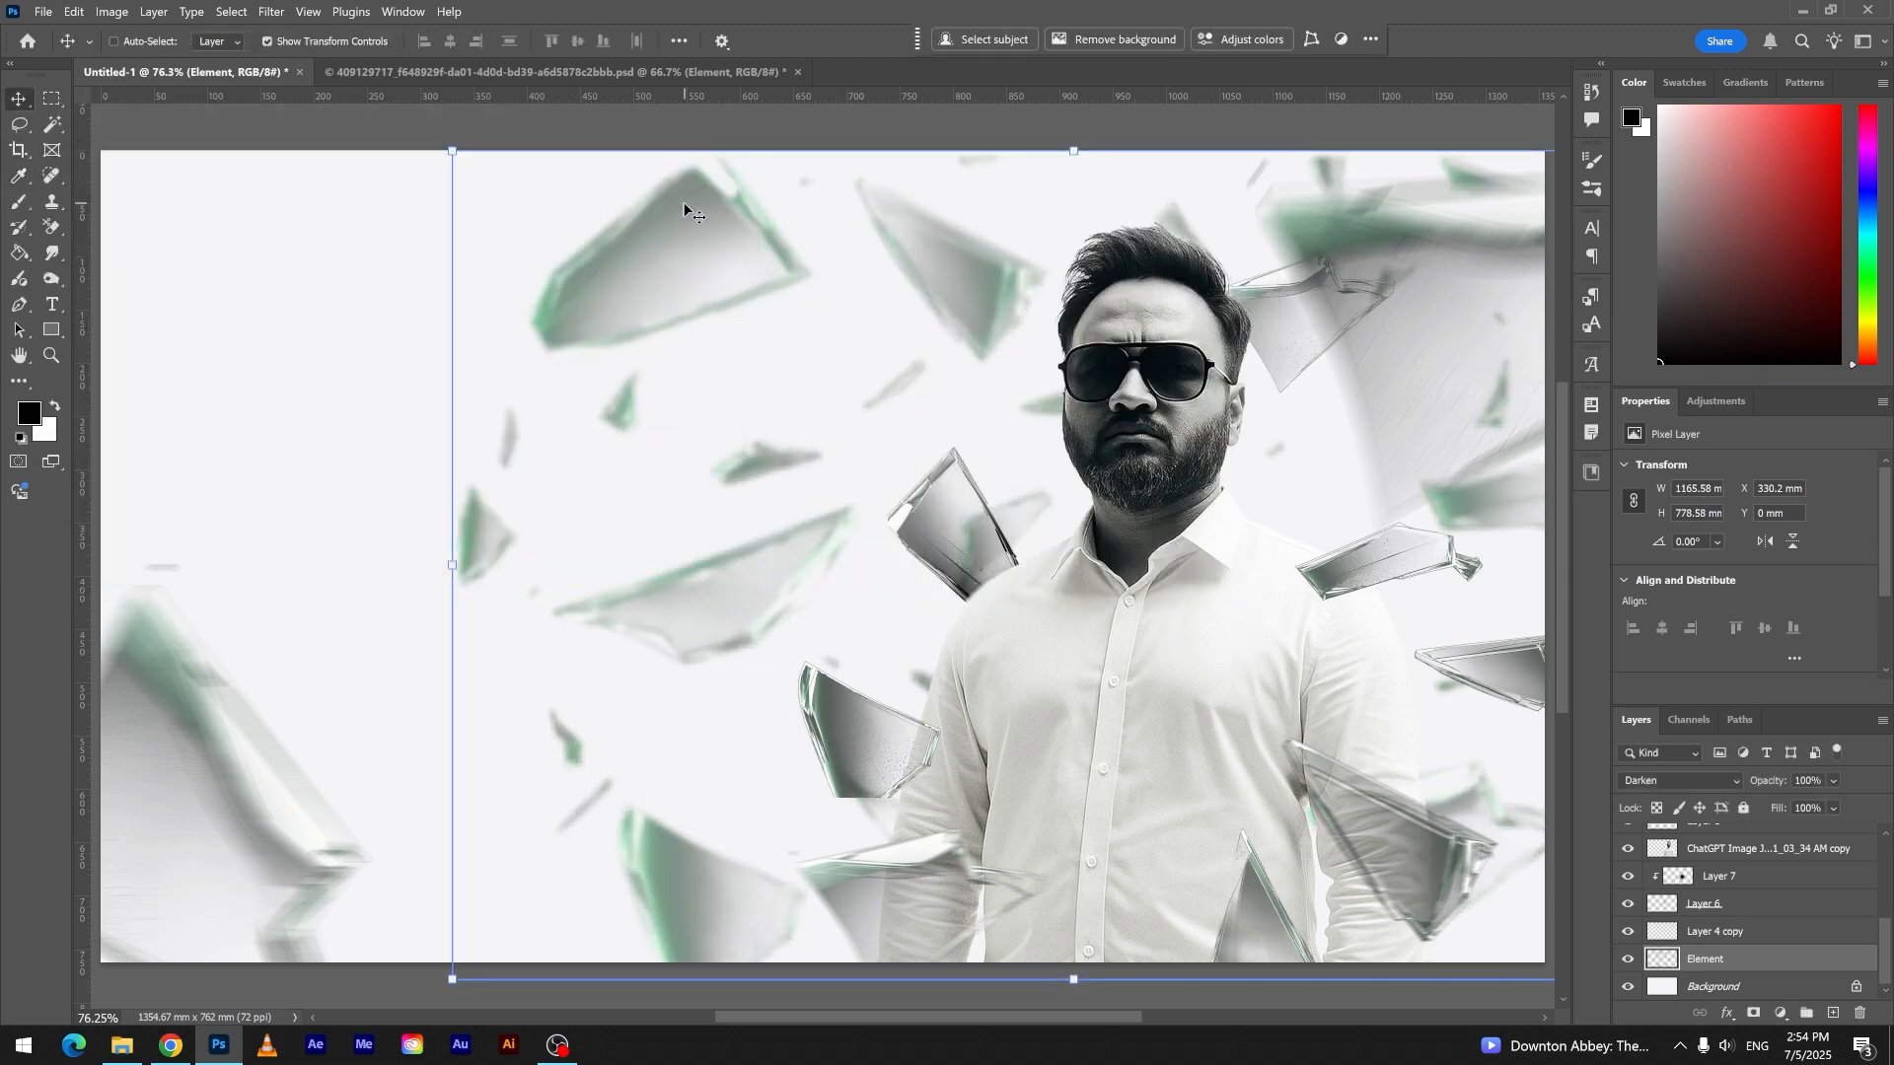
- Set the Element shards' saturation to -60 and shift the layer to the right behind the man
{"action": "key", "text": "ctrl+u"}
{"action": "type", "text": "-6"}
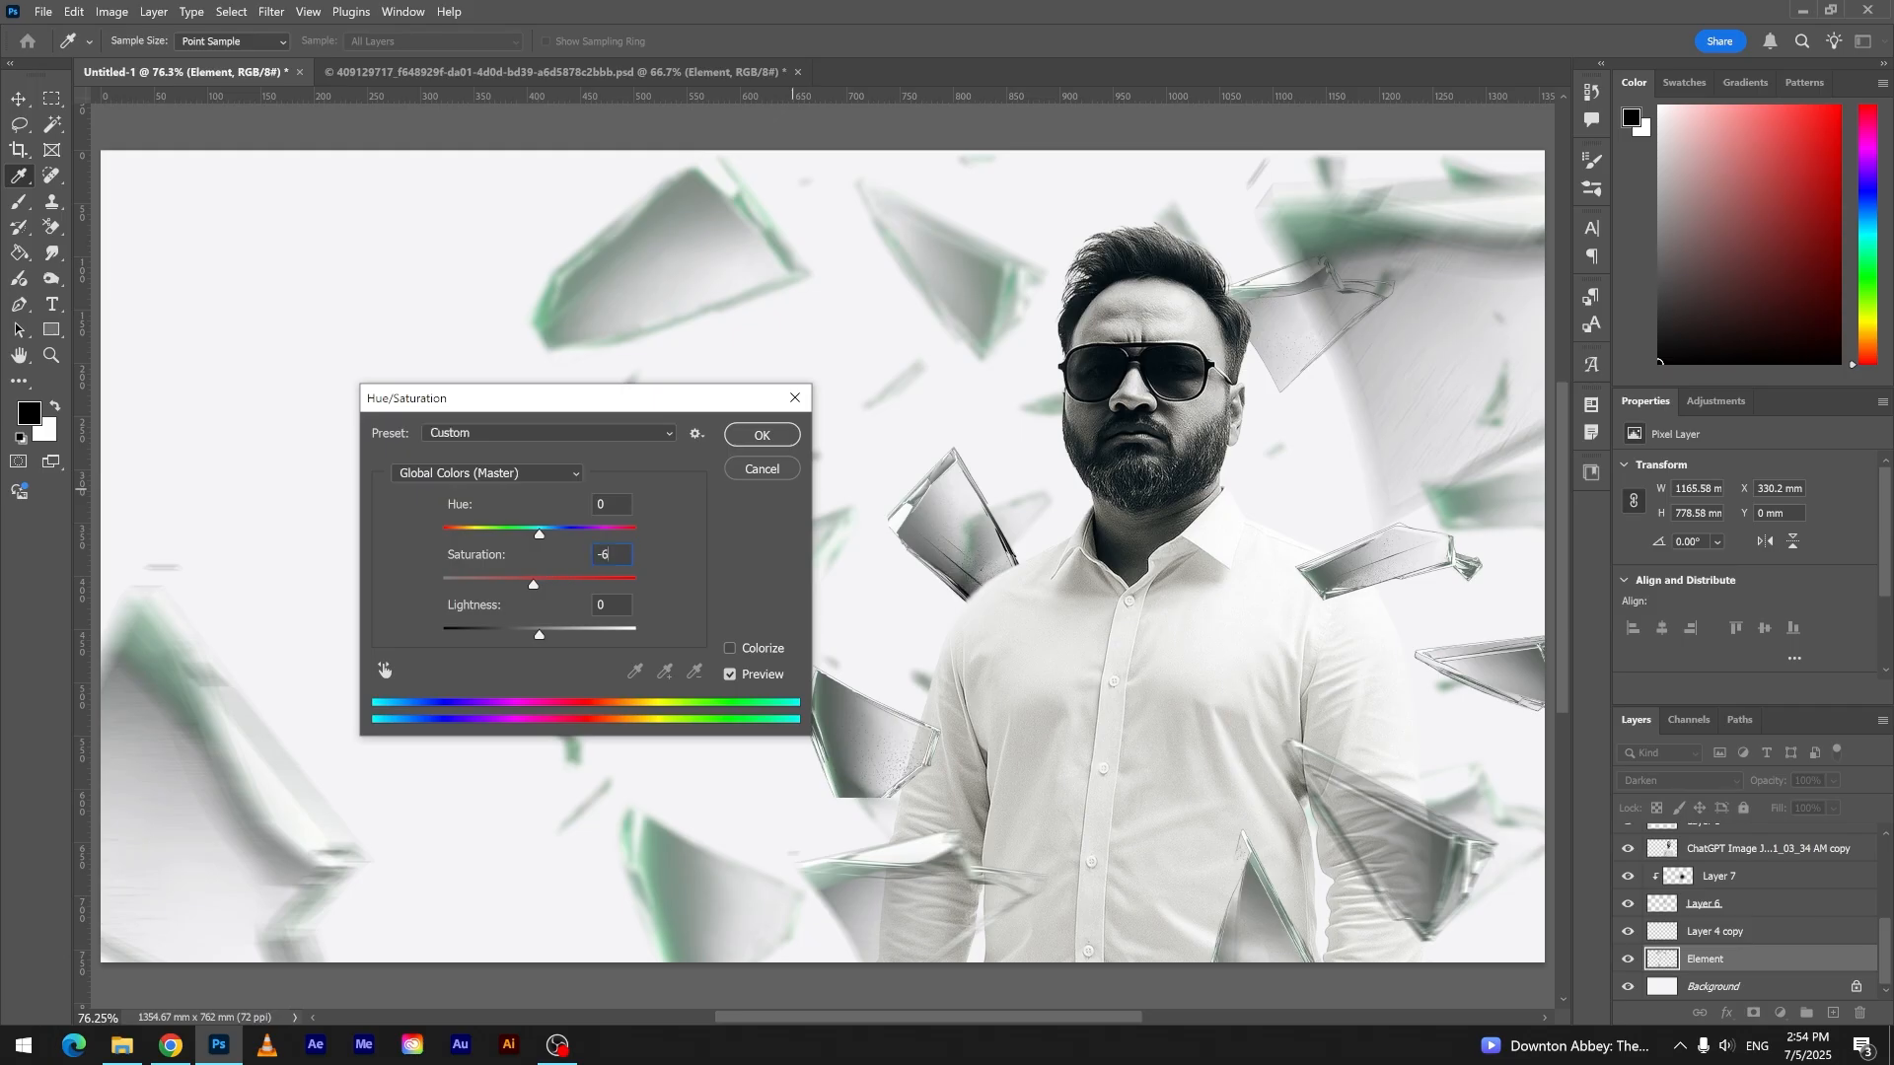
{"action": "type", "text": "0"}
{"action": "key", "text": "Return"}
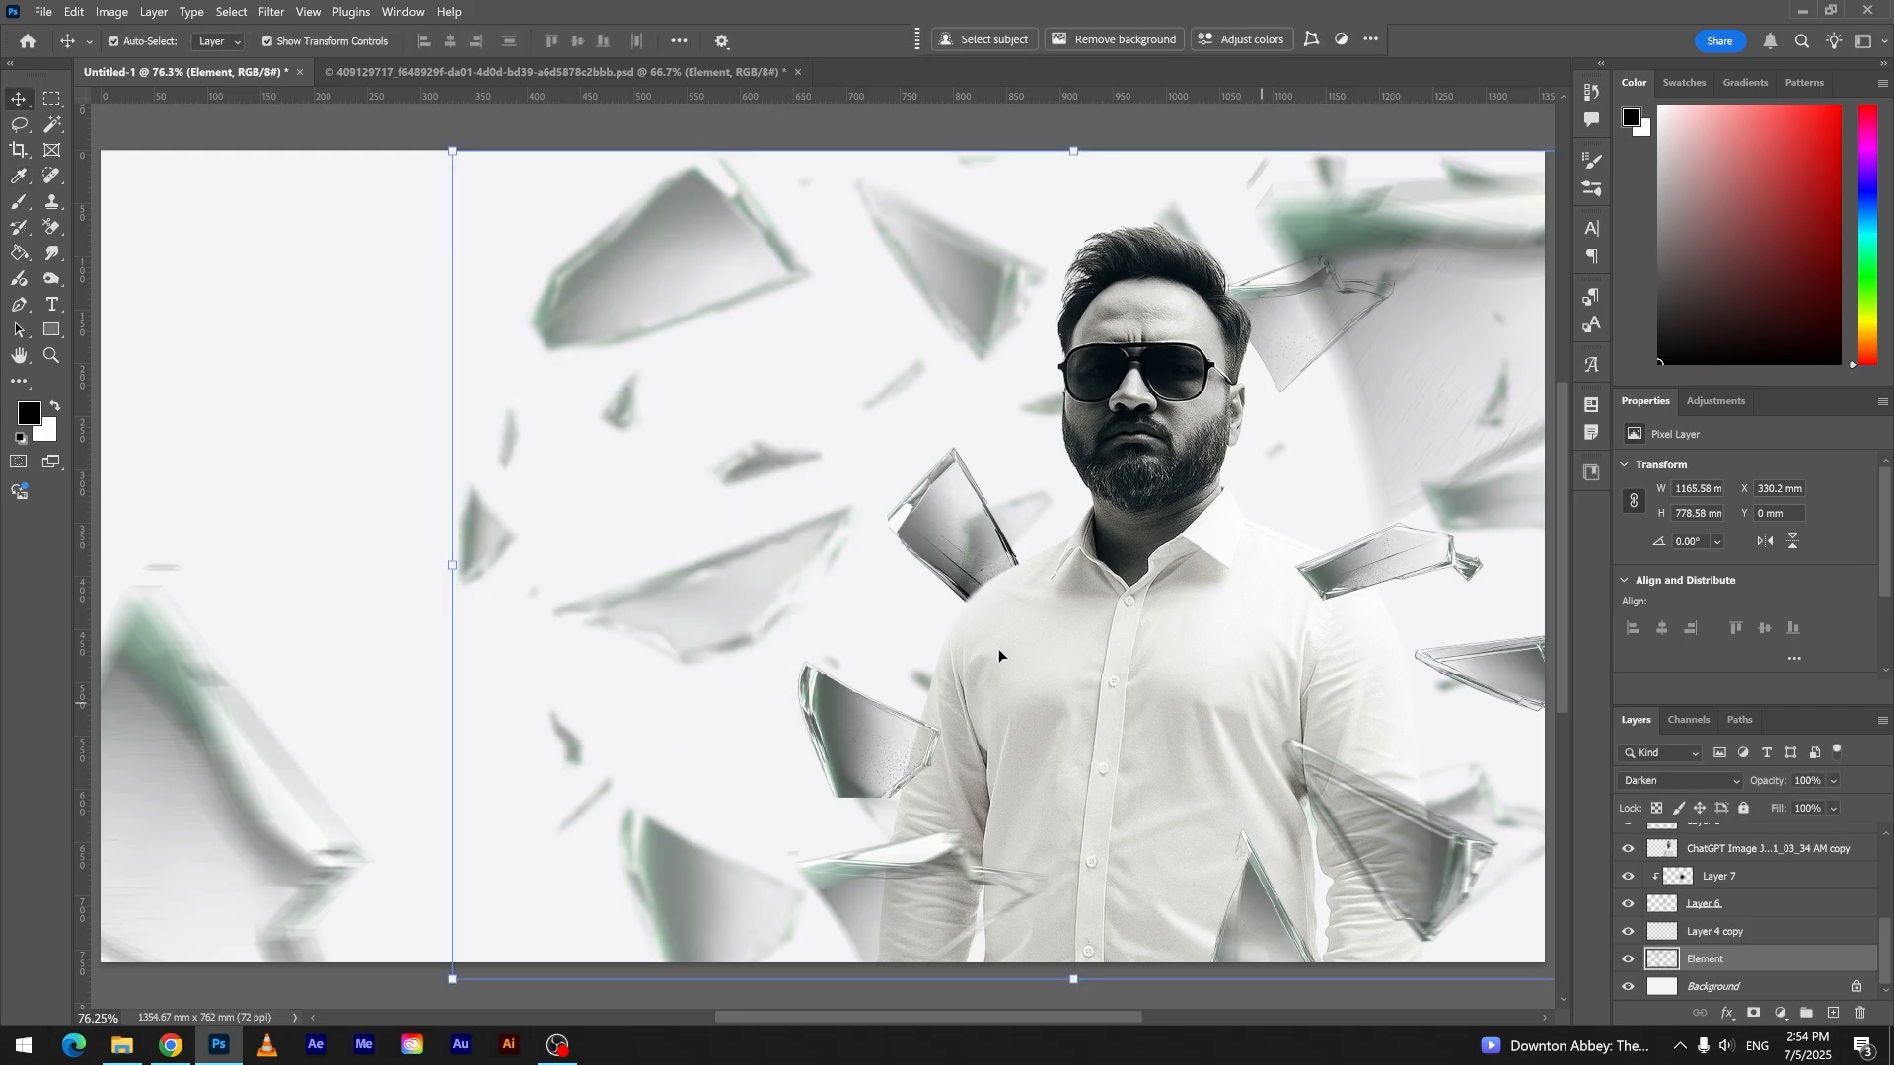
{"action": "left_click_drag", "start_coordinate": [740, 601], "coordinate": [949, 588]}
- Duplicate the large lower left shard into the canvas's upper left corner and transform the copy to about 421 × 449 mm
{"action": "left_click_drag", "start_coordinate": [209, 776], "coordinate": [470, 163]}
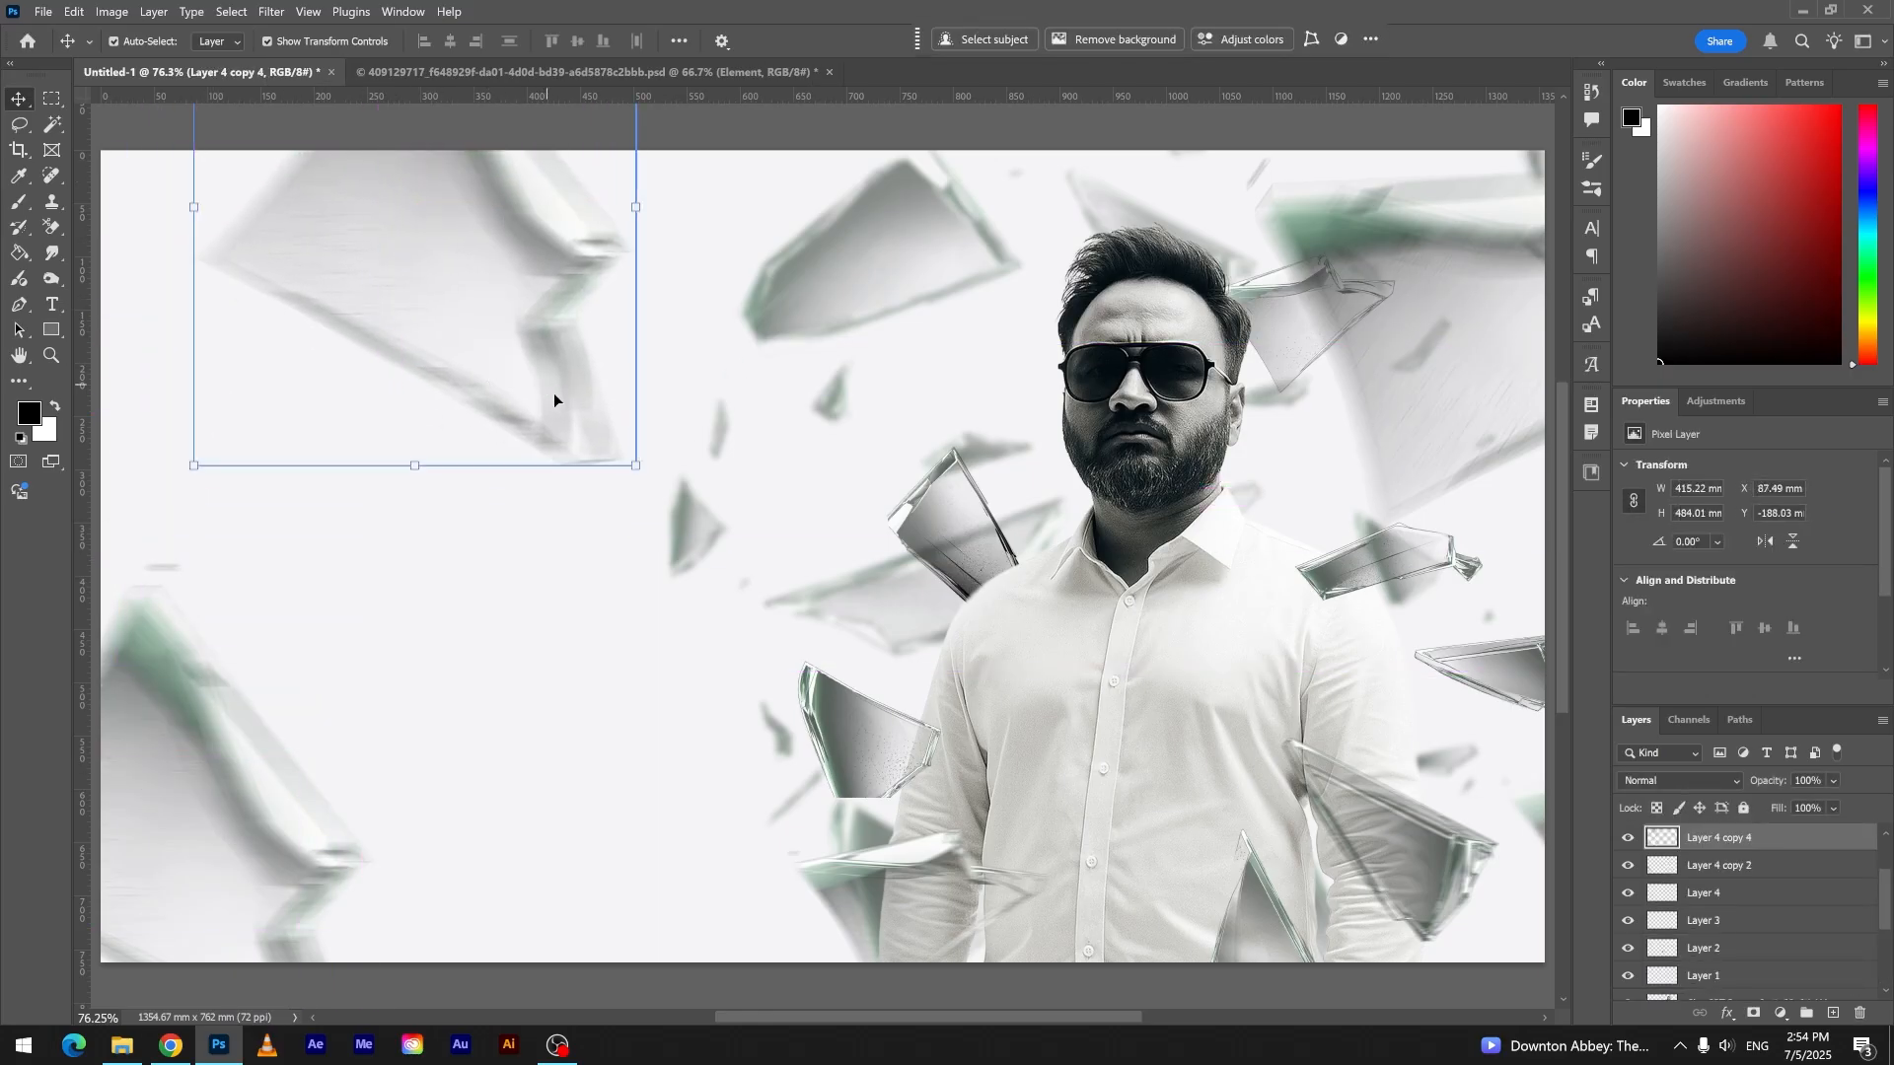
{"action": "left_click_drag", "start_coordinate": [638, 467], "coordinate": [692, 443]}
{"action": "left_click_drag", "start_coordinate": [593, 386], "coordinate": [509, 284]}
{"action": "left_click", "coordinate": [1131, 39]}
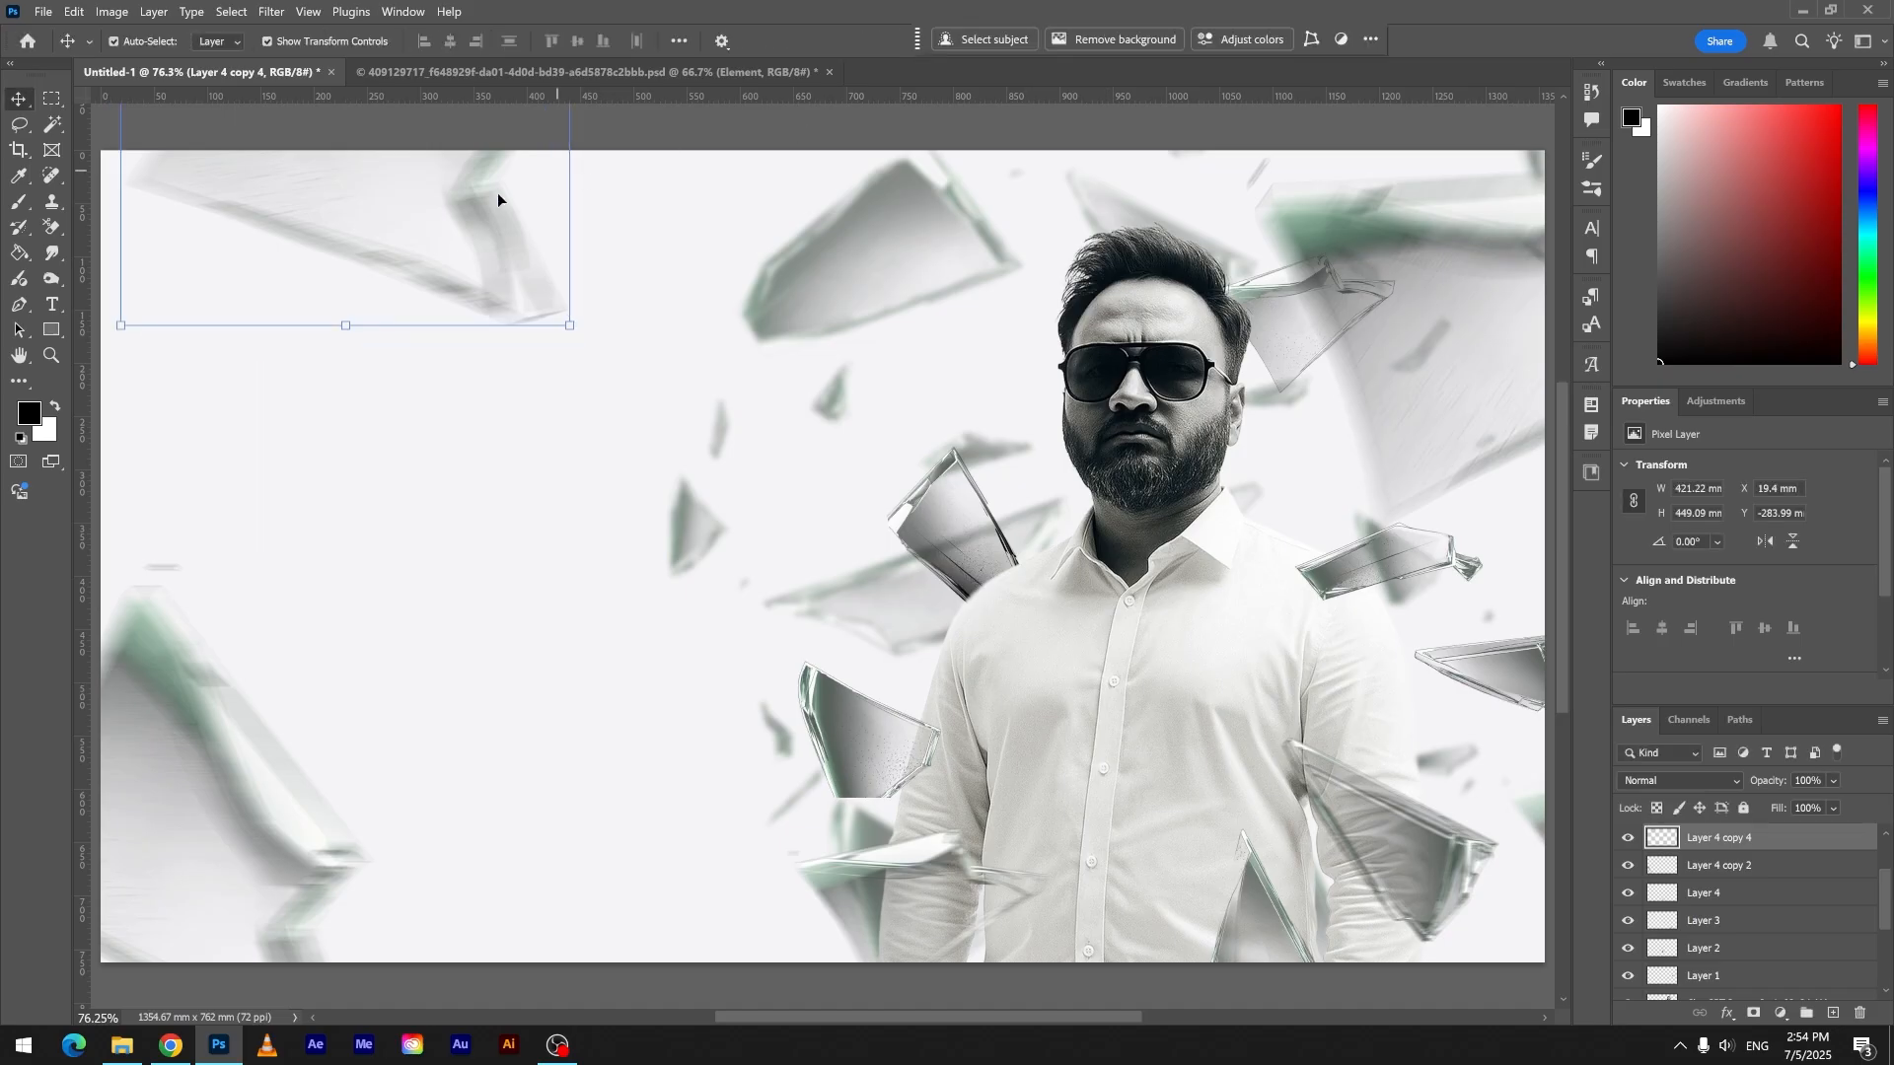
- Darken the upper left shard copy with a Curves point mapping input 153 to output 96
{"action": "key", "text": "ctrl+m"}
{"action": "left_click_drag", "start_coordinate": [425, 155], "coordinate": [1185, 317]}
{"action": "left_click_drag", "start_coordinate": [1075, 540], "coordinate": [1093, 572]}
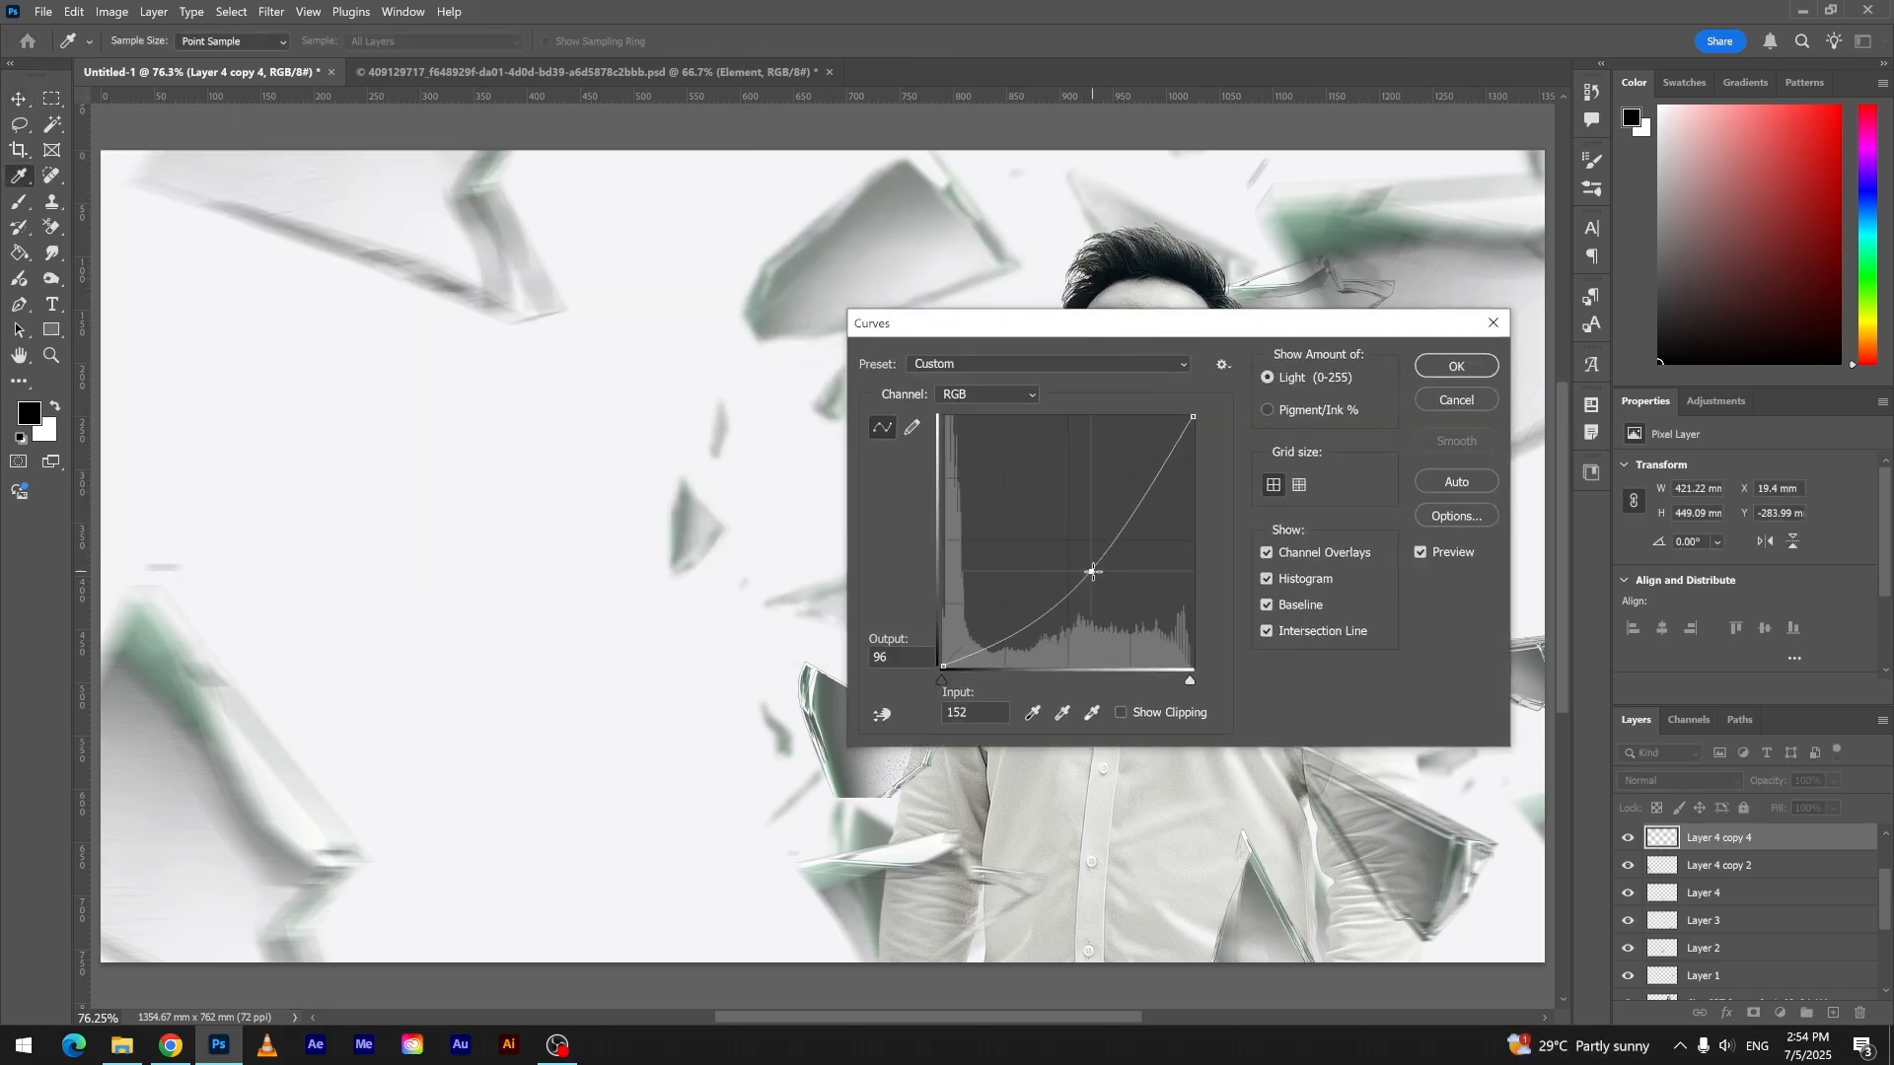
{"action": "left_click", "coordinate": [1455, 366]}
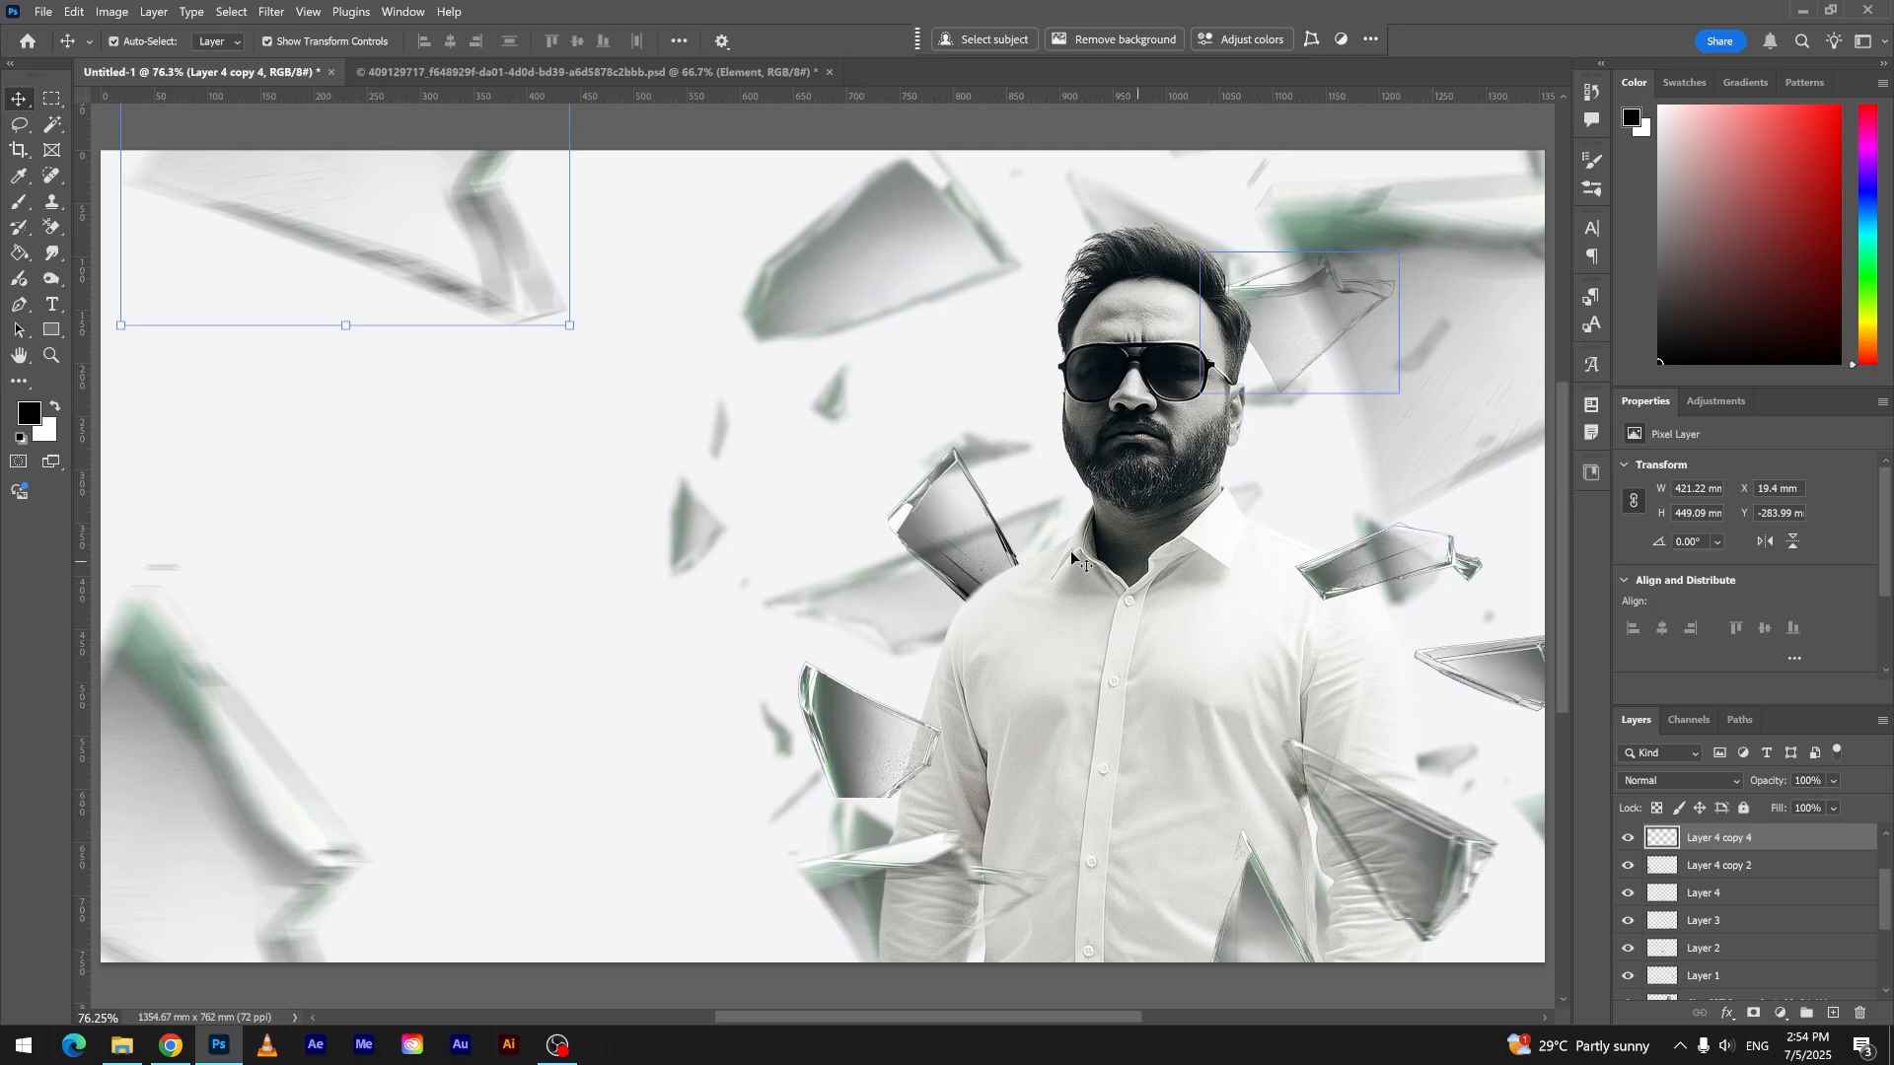
- Duplicate the sharp shard beside the man's arm into the canvas's lower right corner, scaled to 321.09% and rotated to -134.18°
{"action": "left_click_drag", "start_coordinate": [950, 552], "coordinate": [1431, 952]}
{"action": "key", "text": "ctrl+z"}
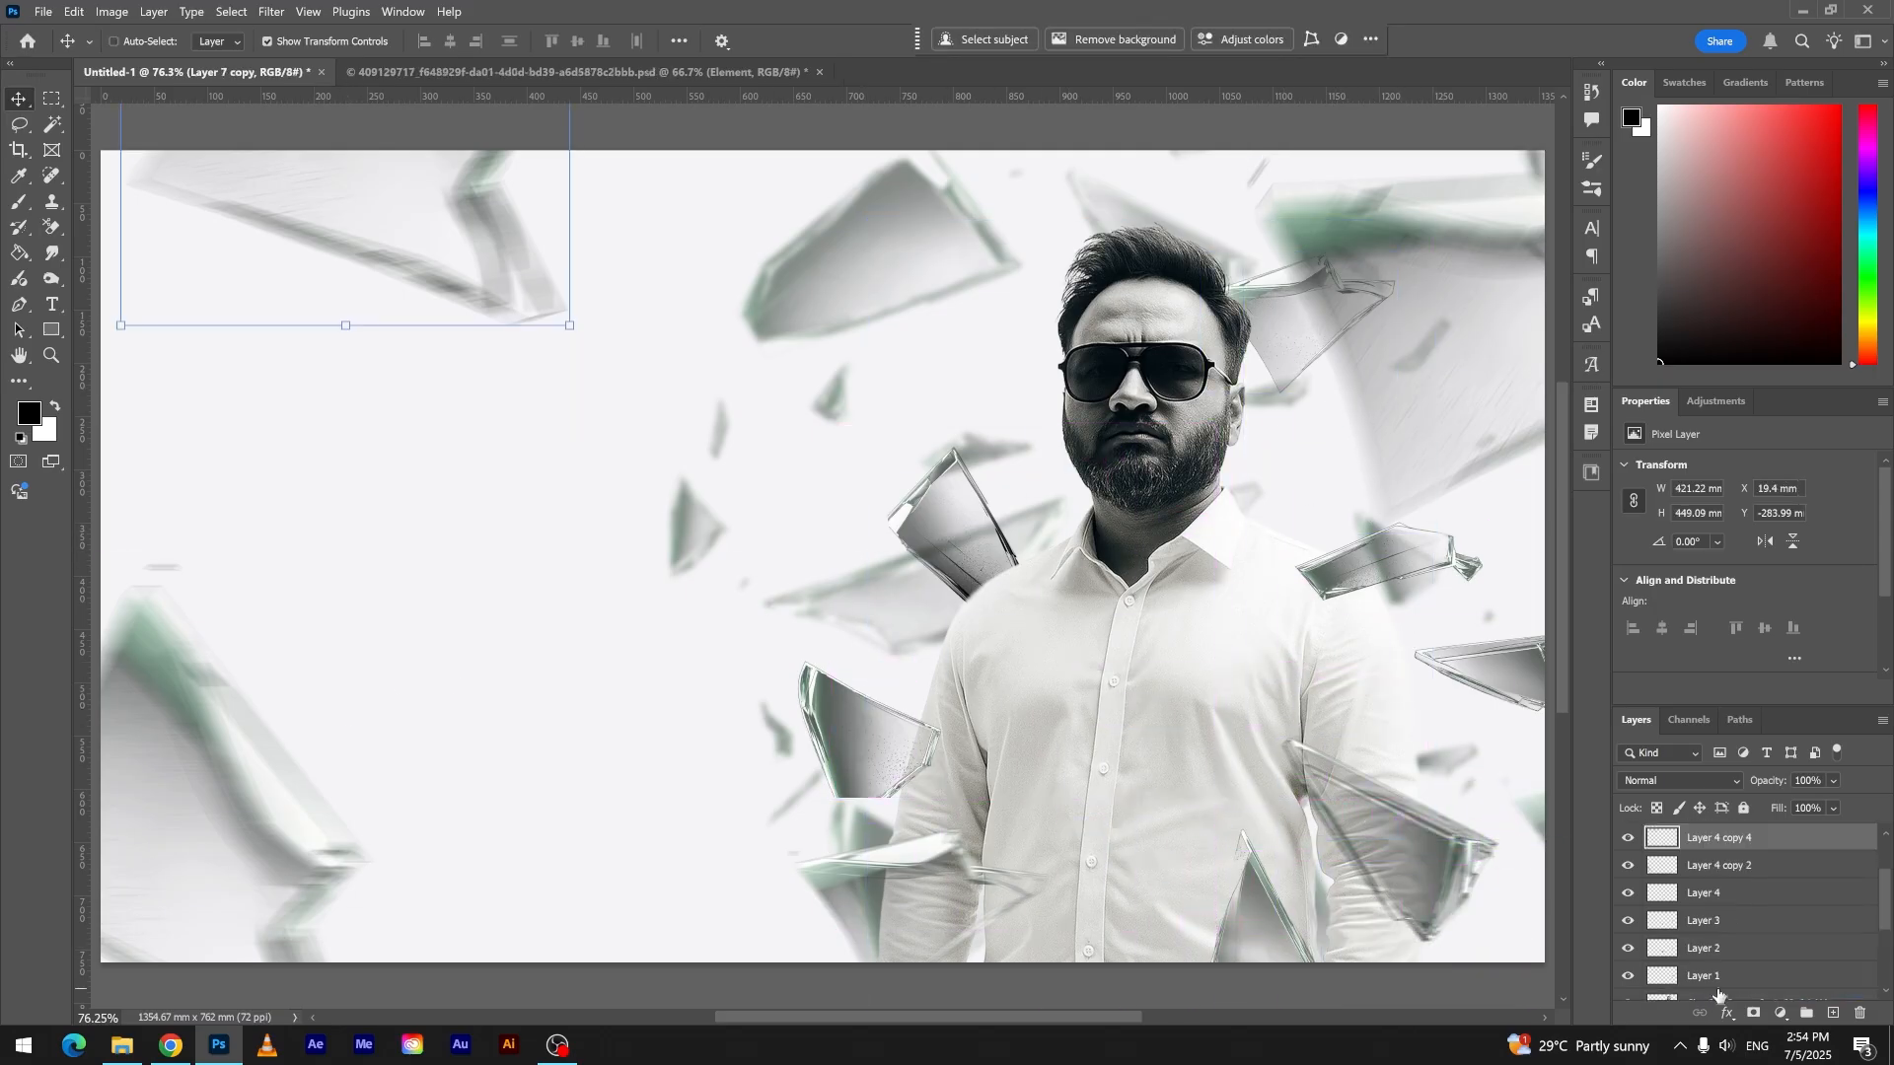
{"action": "left_click_drag", "start_coordinate": [816, 718], "coordinate": [1052, 471]}
{"action": "left_click_drag", "start_coordinate": [1081, 635], "coordinate": [1193, 789]}
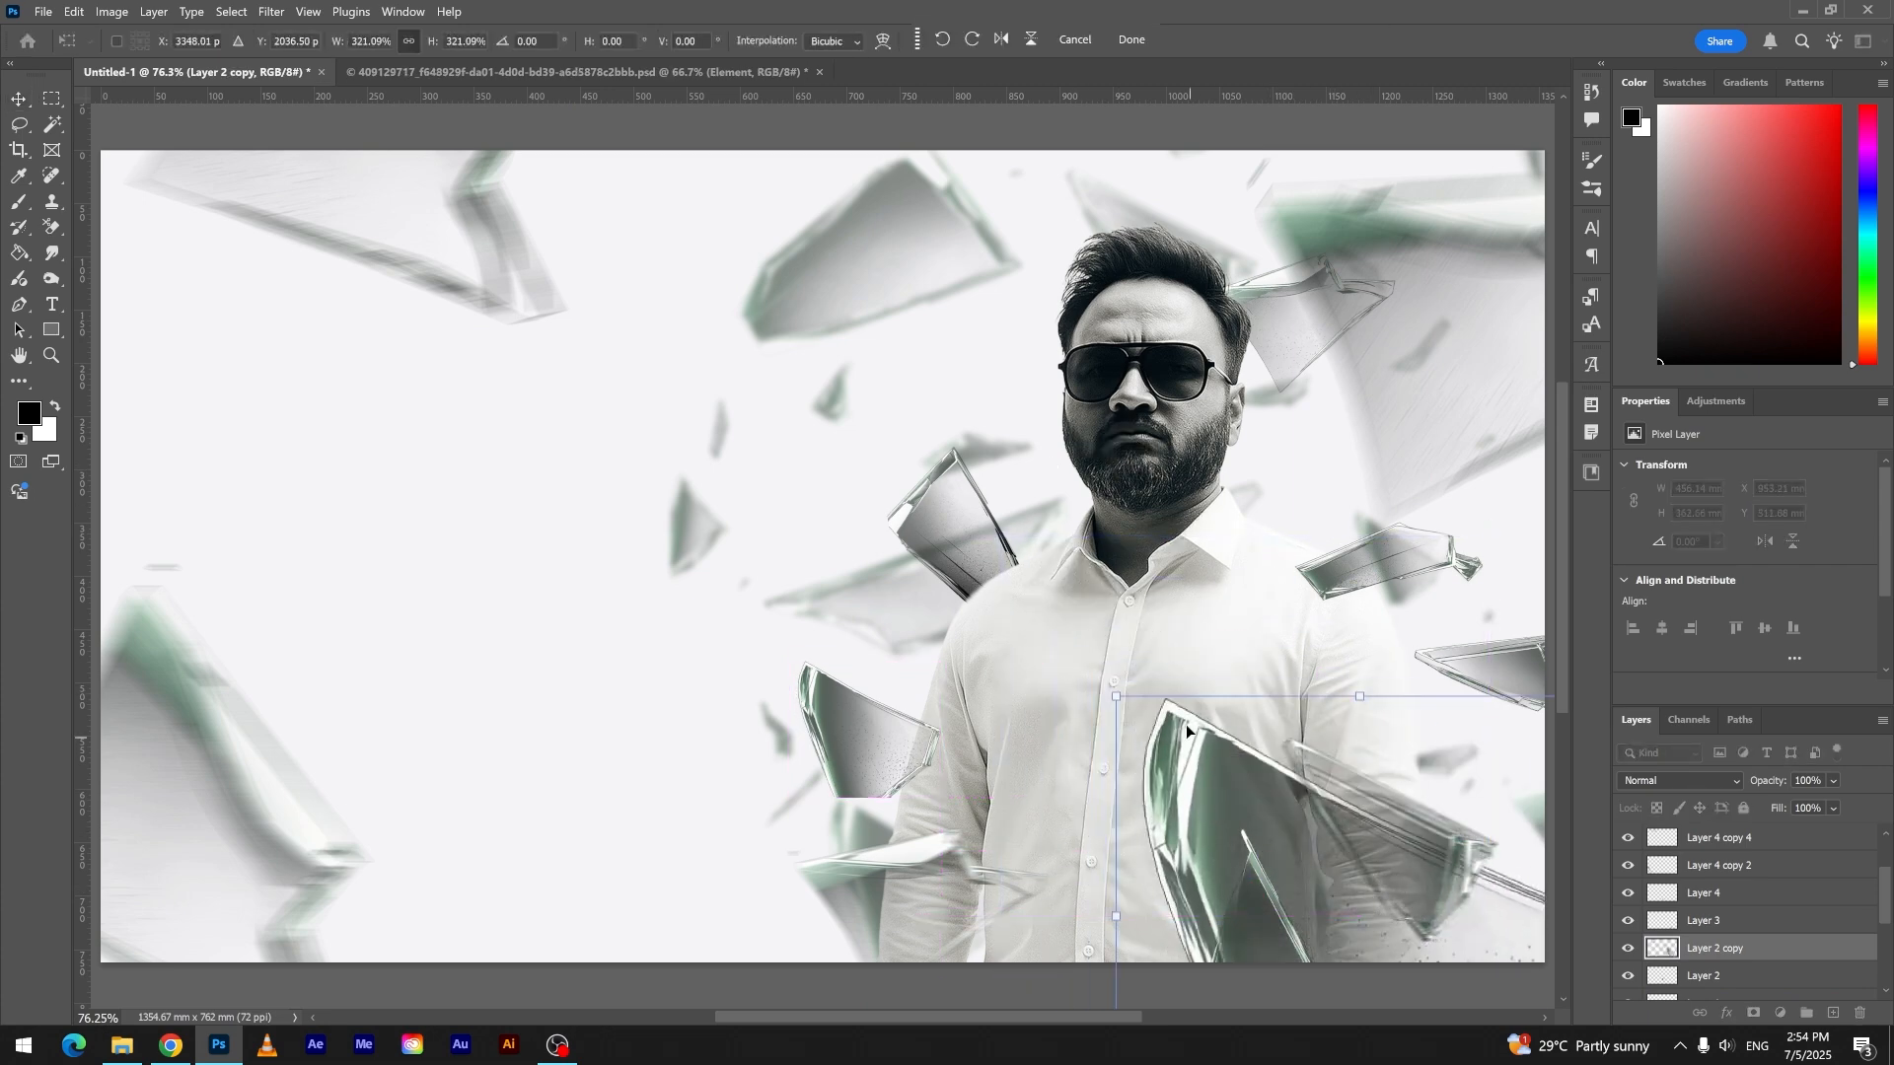
{"action": "left_click_drag", "start_coordinate": [1097, 683], "coordinate": [1374, 944]}
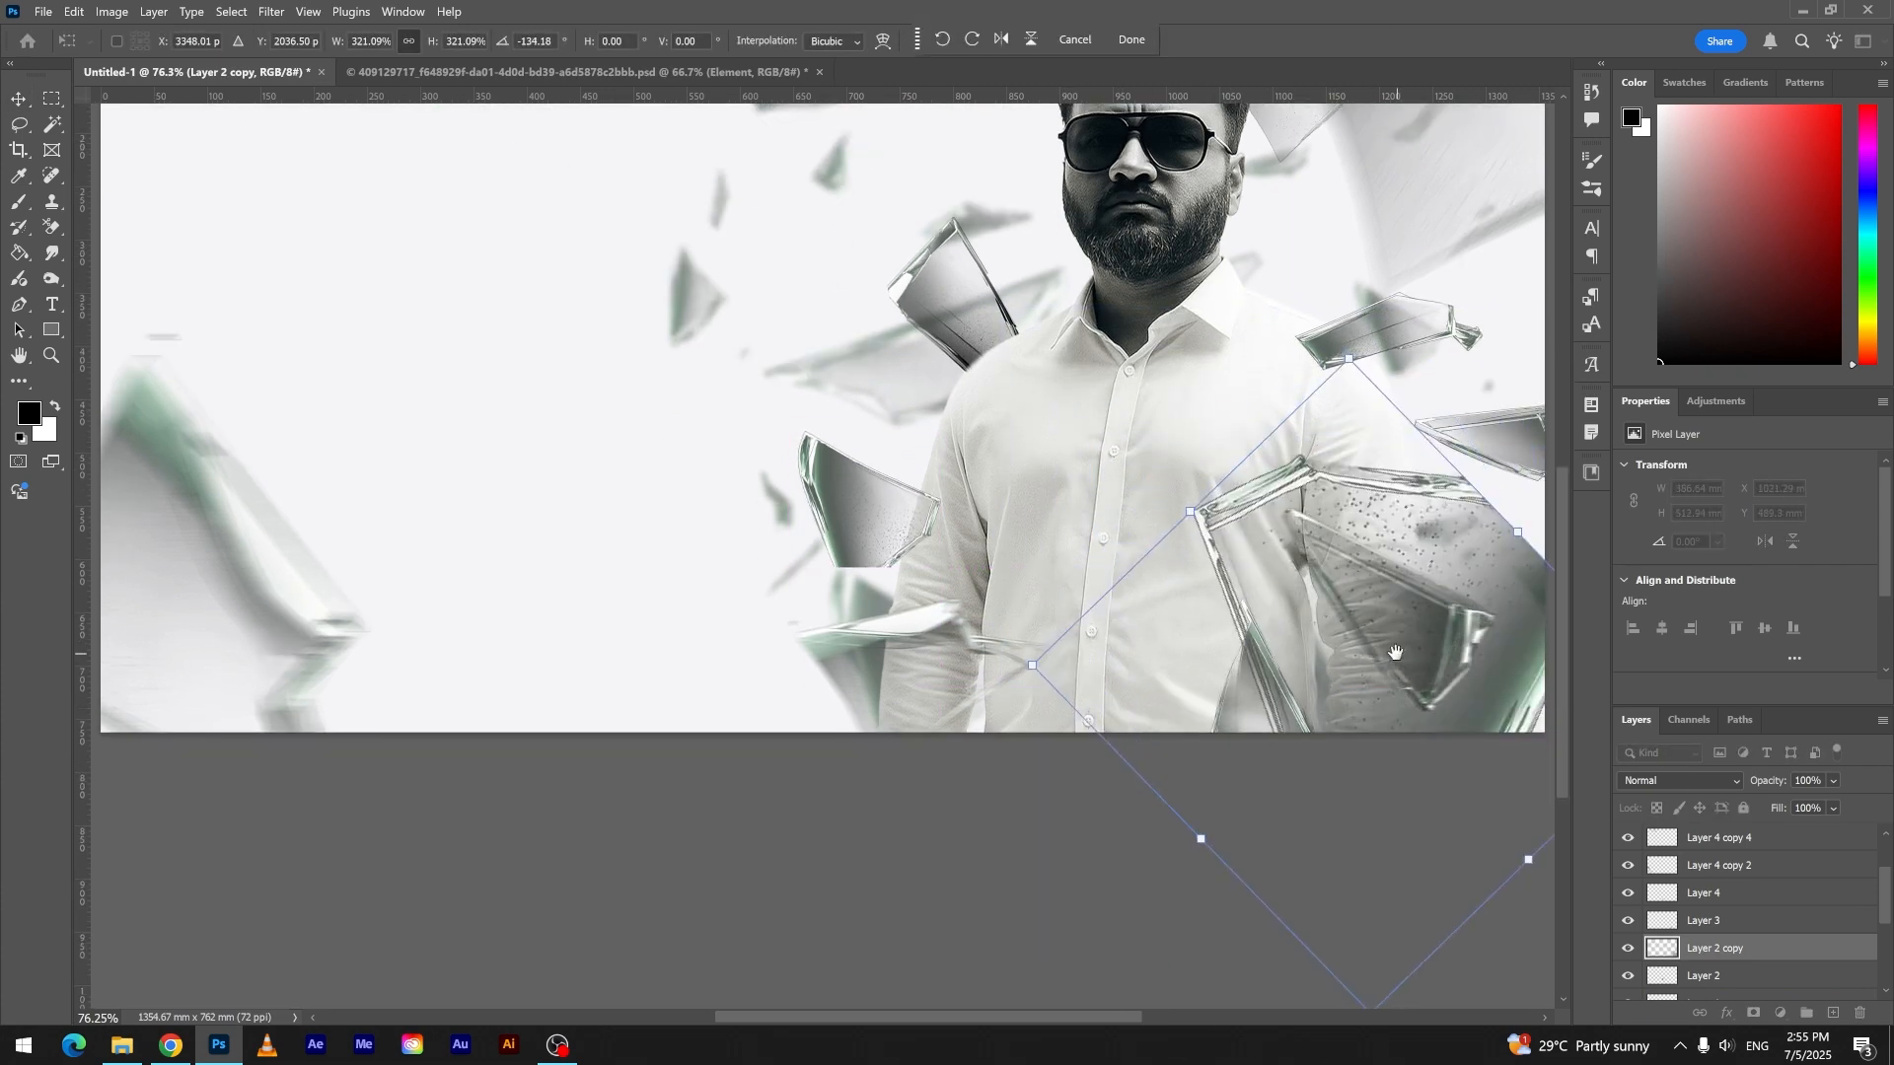
{"action": "left_click_drag", "start_coordinate": [1396, 651], "coordinate": [996, 730]}
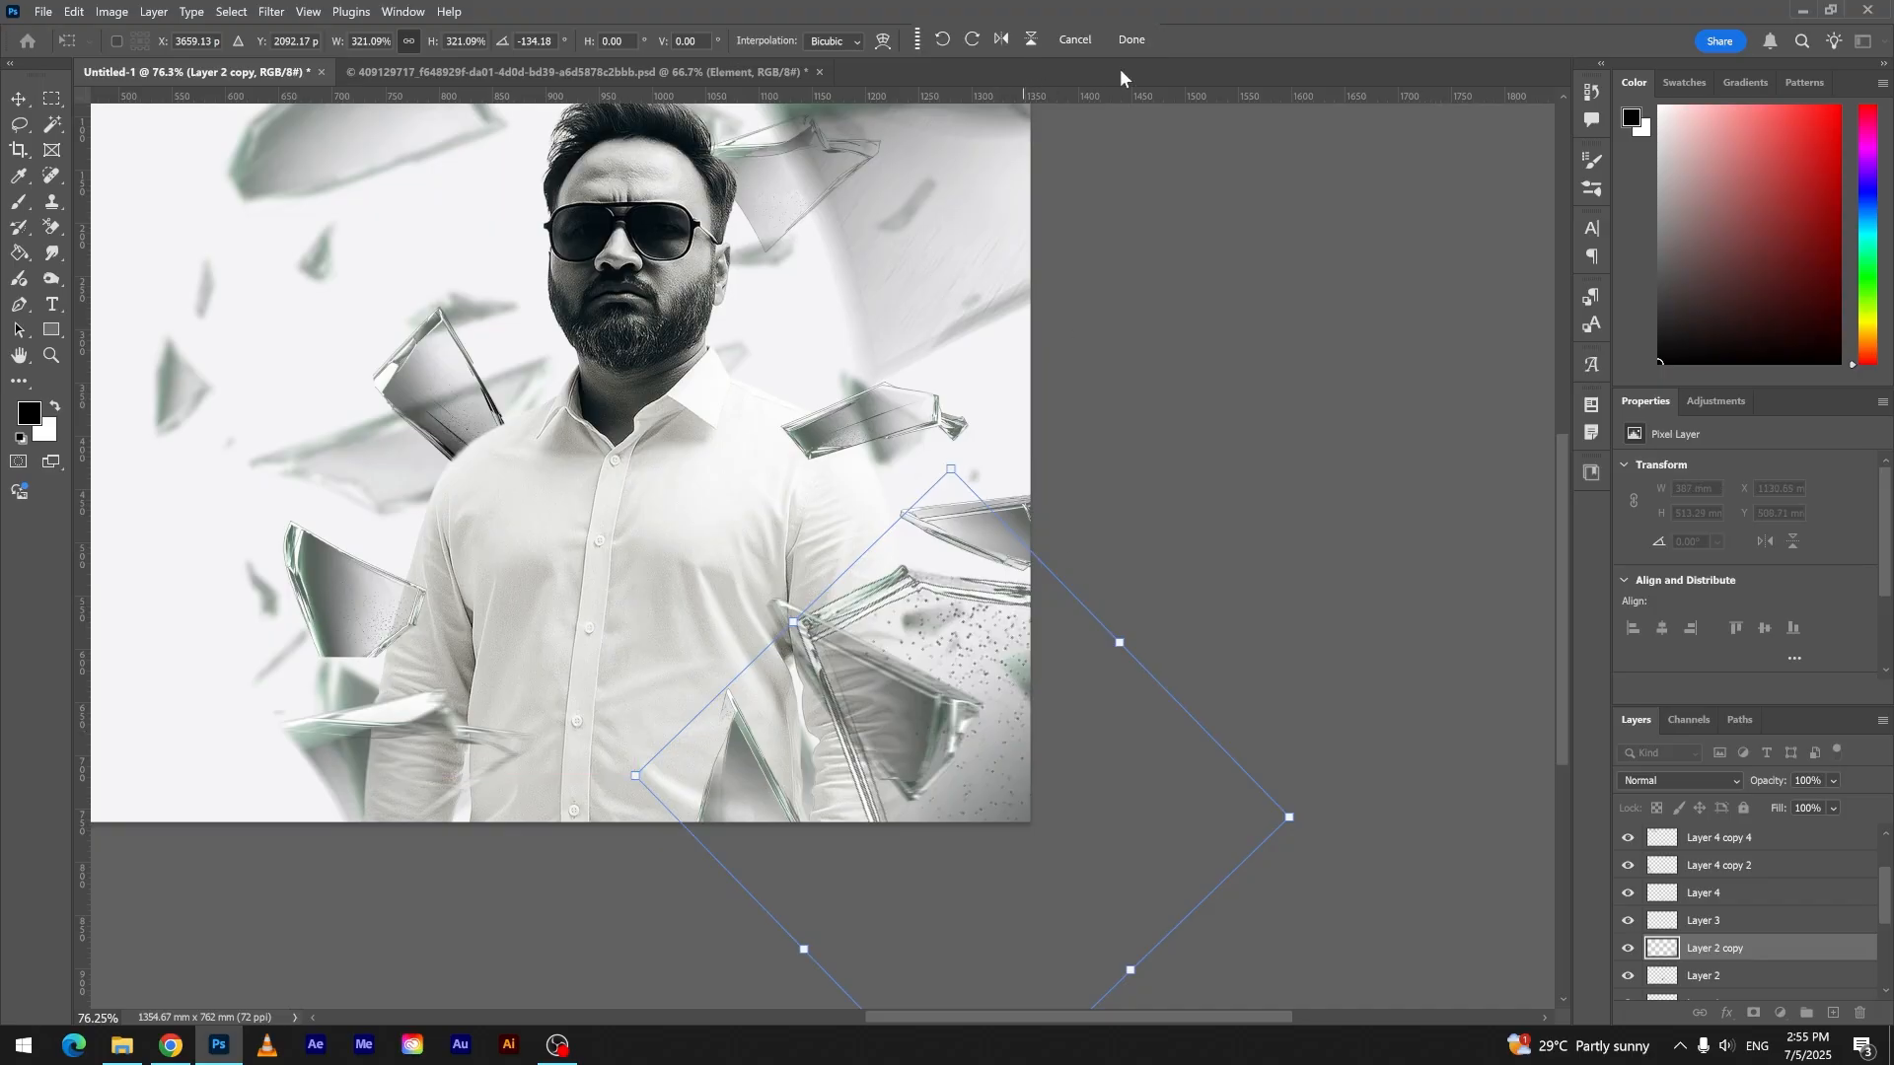
{"action": "left_click", "coordinate": [1130, 39]}
- Apply Motion Blur and Gaussian Blur to the enlarged shard copy in the canvas's lower right corner
{"action": "left_click", "coordinate": [271, 12]}
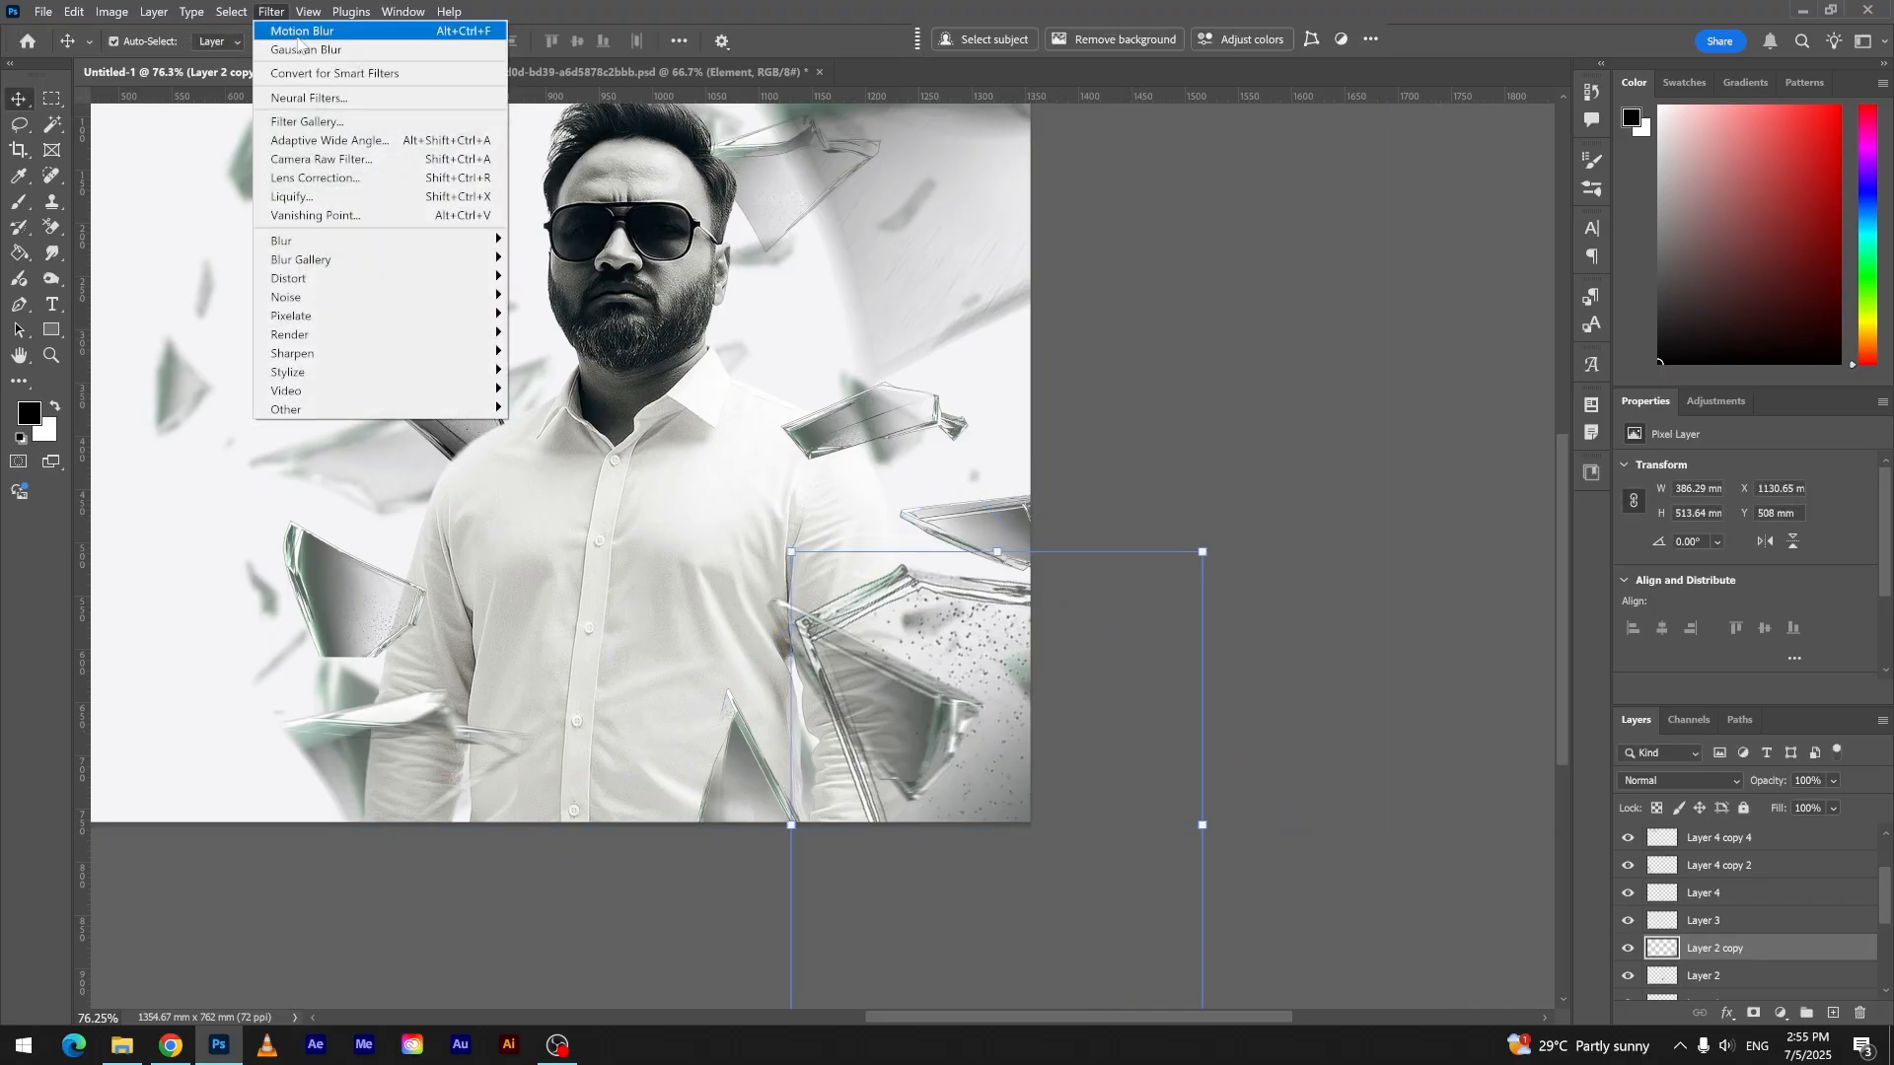
{"action": "left_click", "coordinate": [298, 33]}
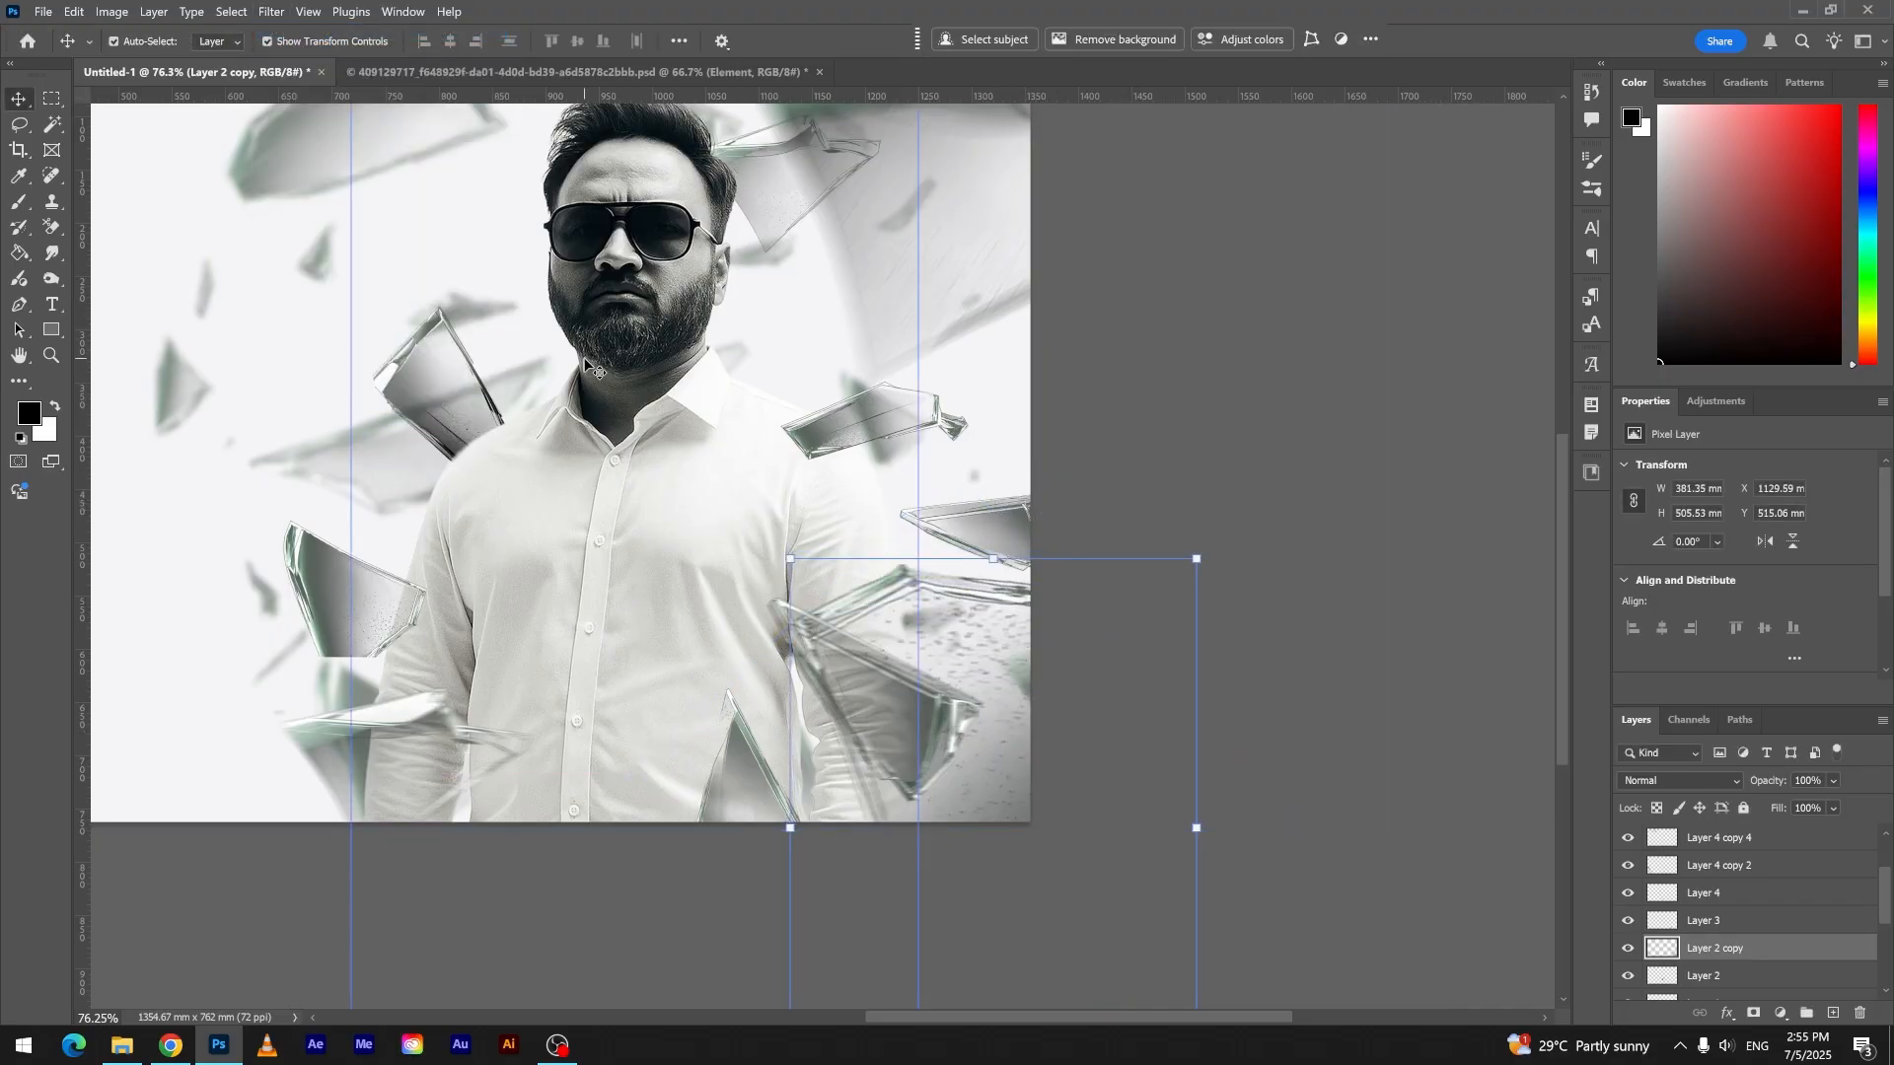
{"action": "scroll", "coordinate": [589, 367], "scroll_direction": "down", "scroll_amount": 3}
{"action": "left_click", "coordinate": [273, 12]}
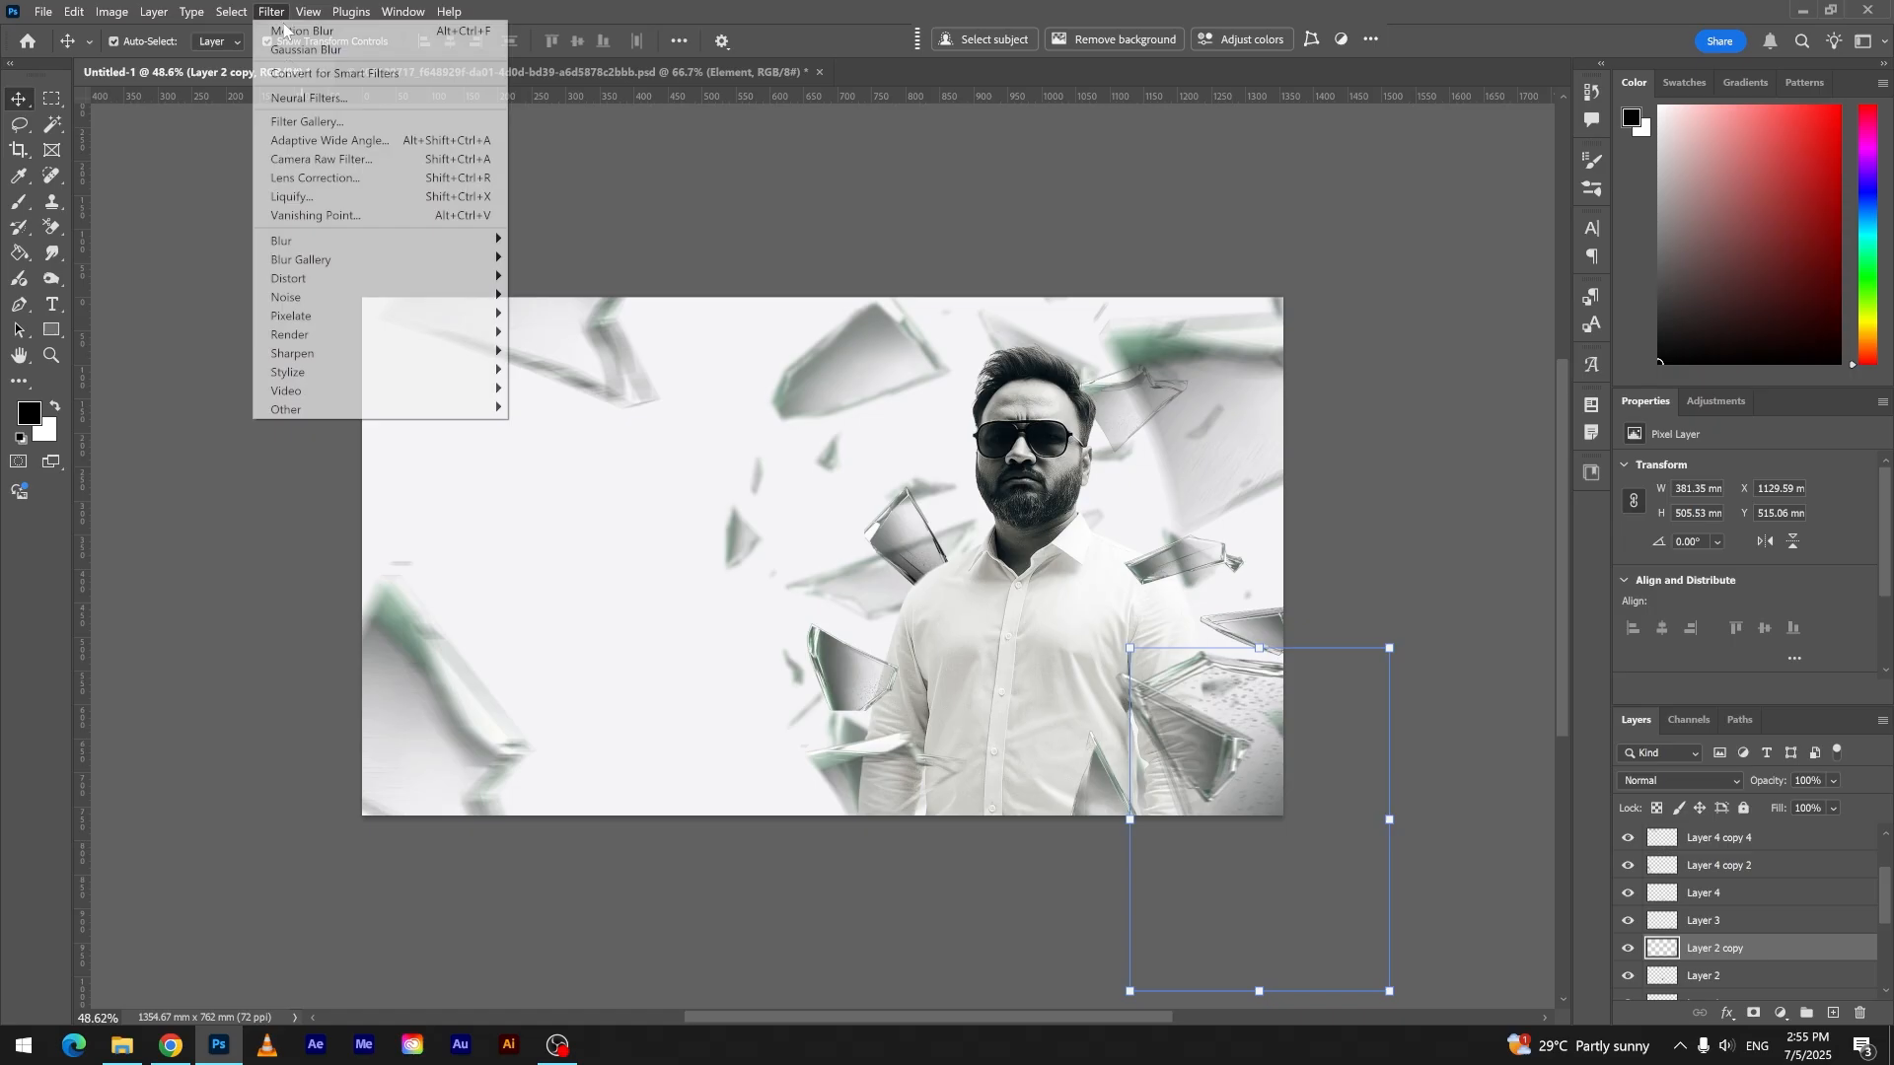
{"action": "left_click", "coordinate": [335, 50]}
{"action": "left_click", "coordinate": [1395, 570]}
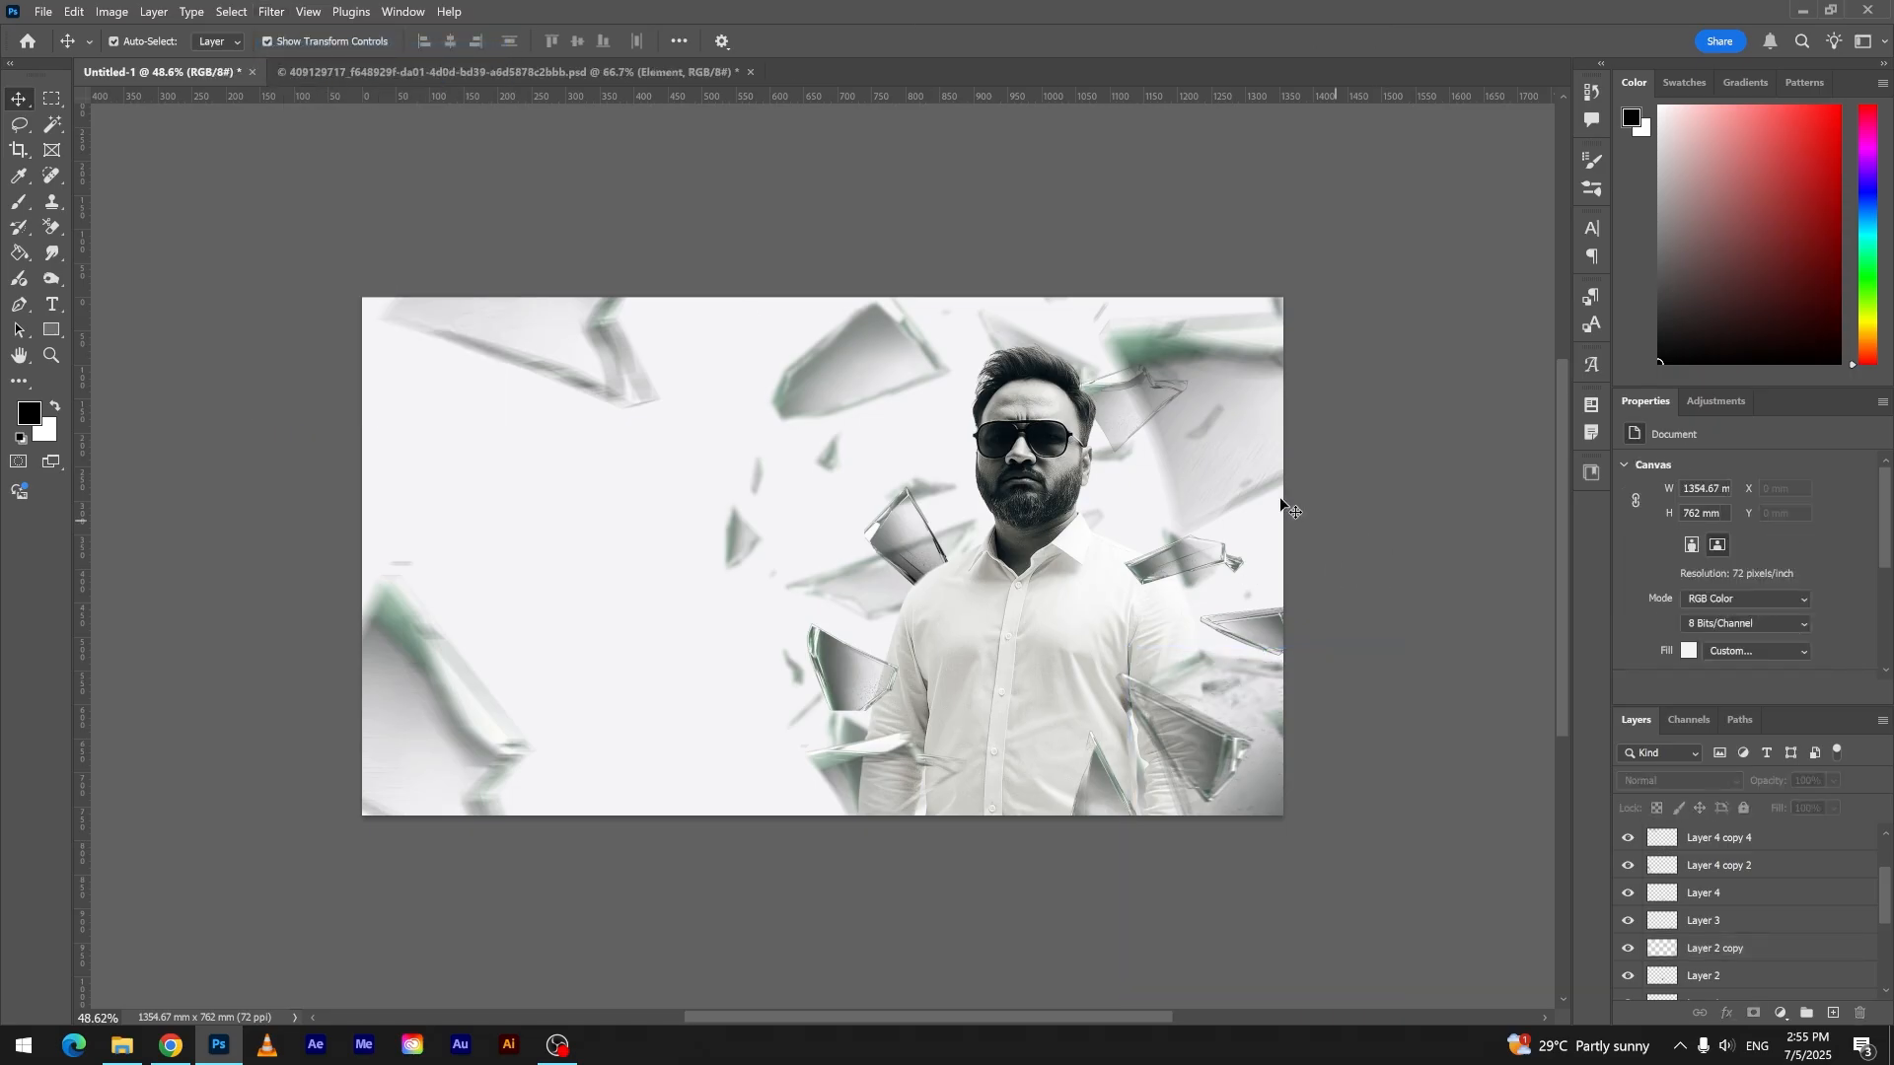
- Duplicate the blurred lower right shard to the canvas's lower edge, left of the man, and rotate the copy to 53.32°
{"action": "left_click_drag", "start_coordinate": [1260, 713], "coordinate": [942, 826]}
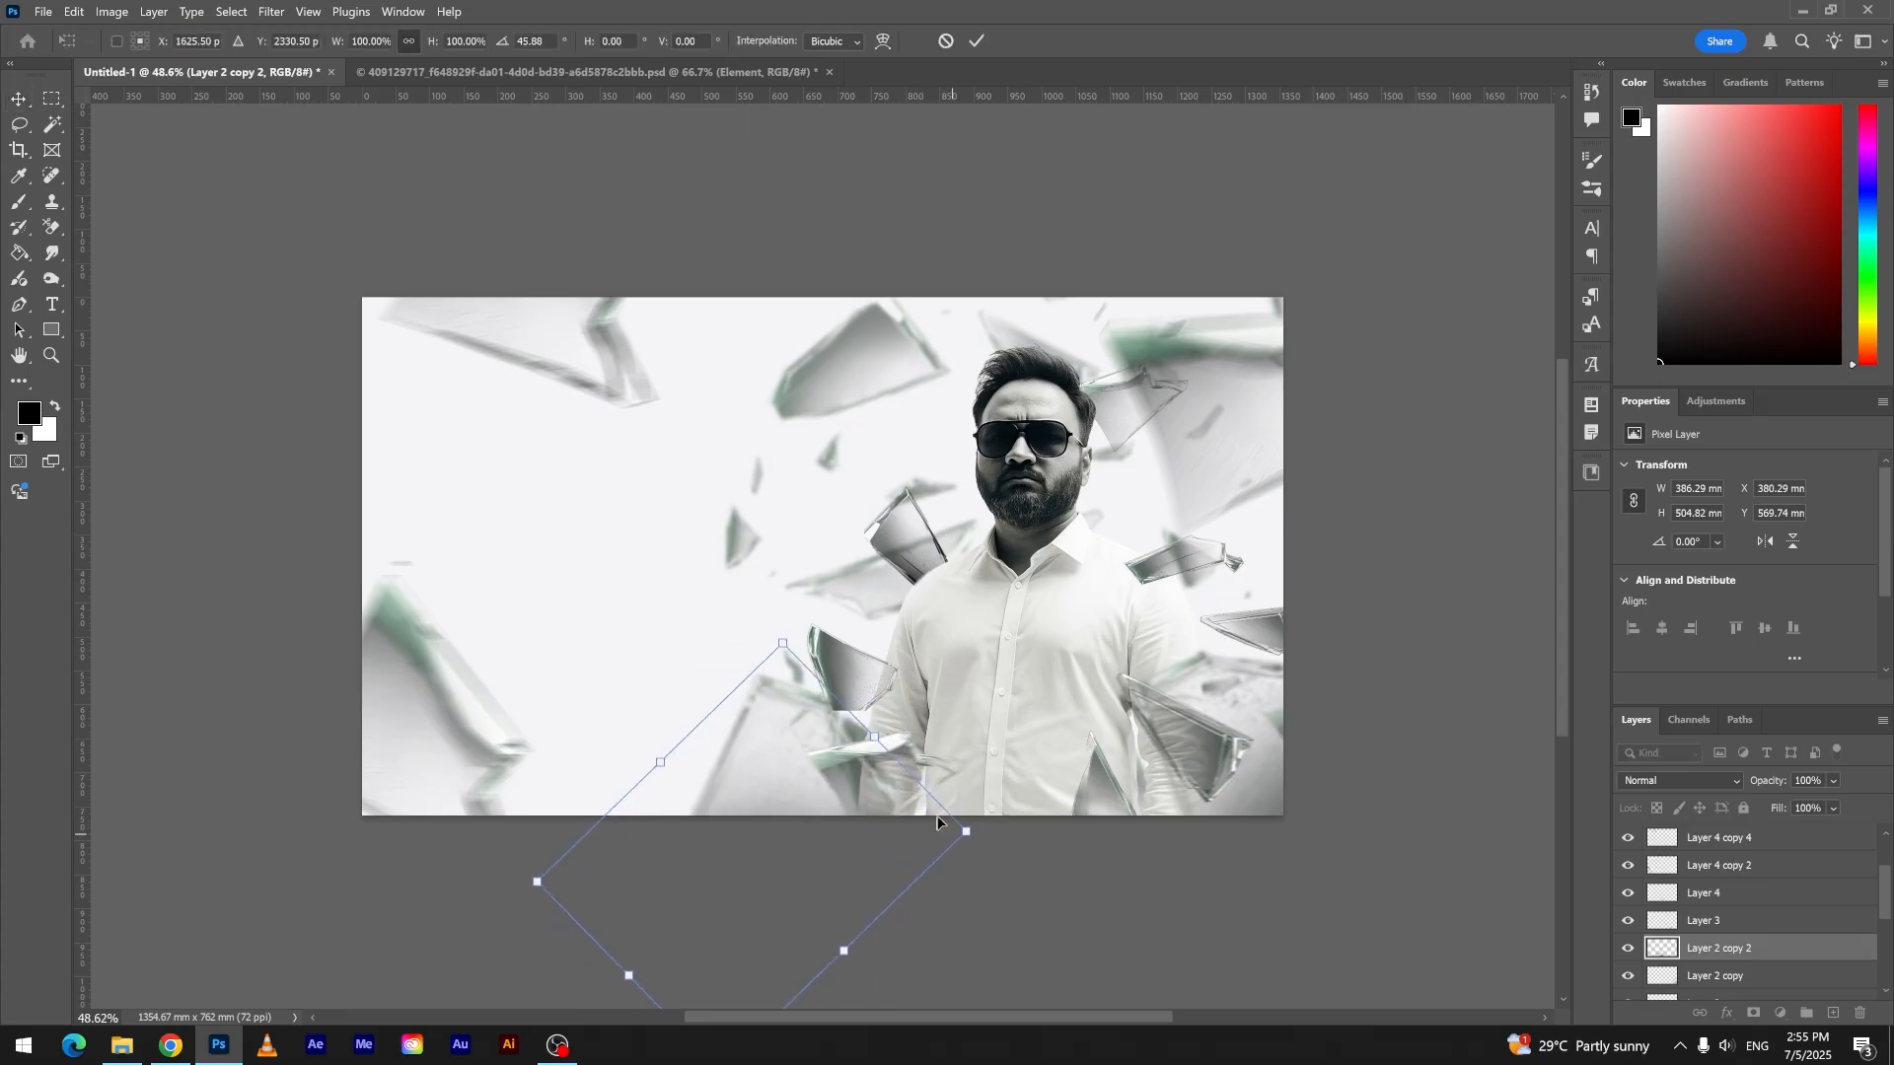
{"action": "left_click_drag", "start_coordinate": [807, 746], "coordinate": [731, 780]}
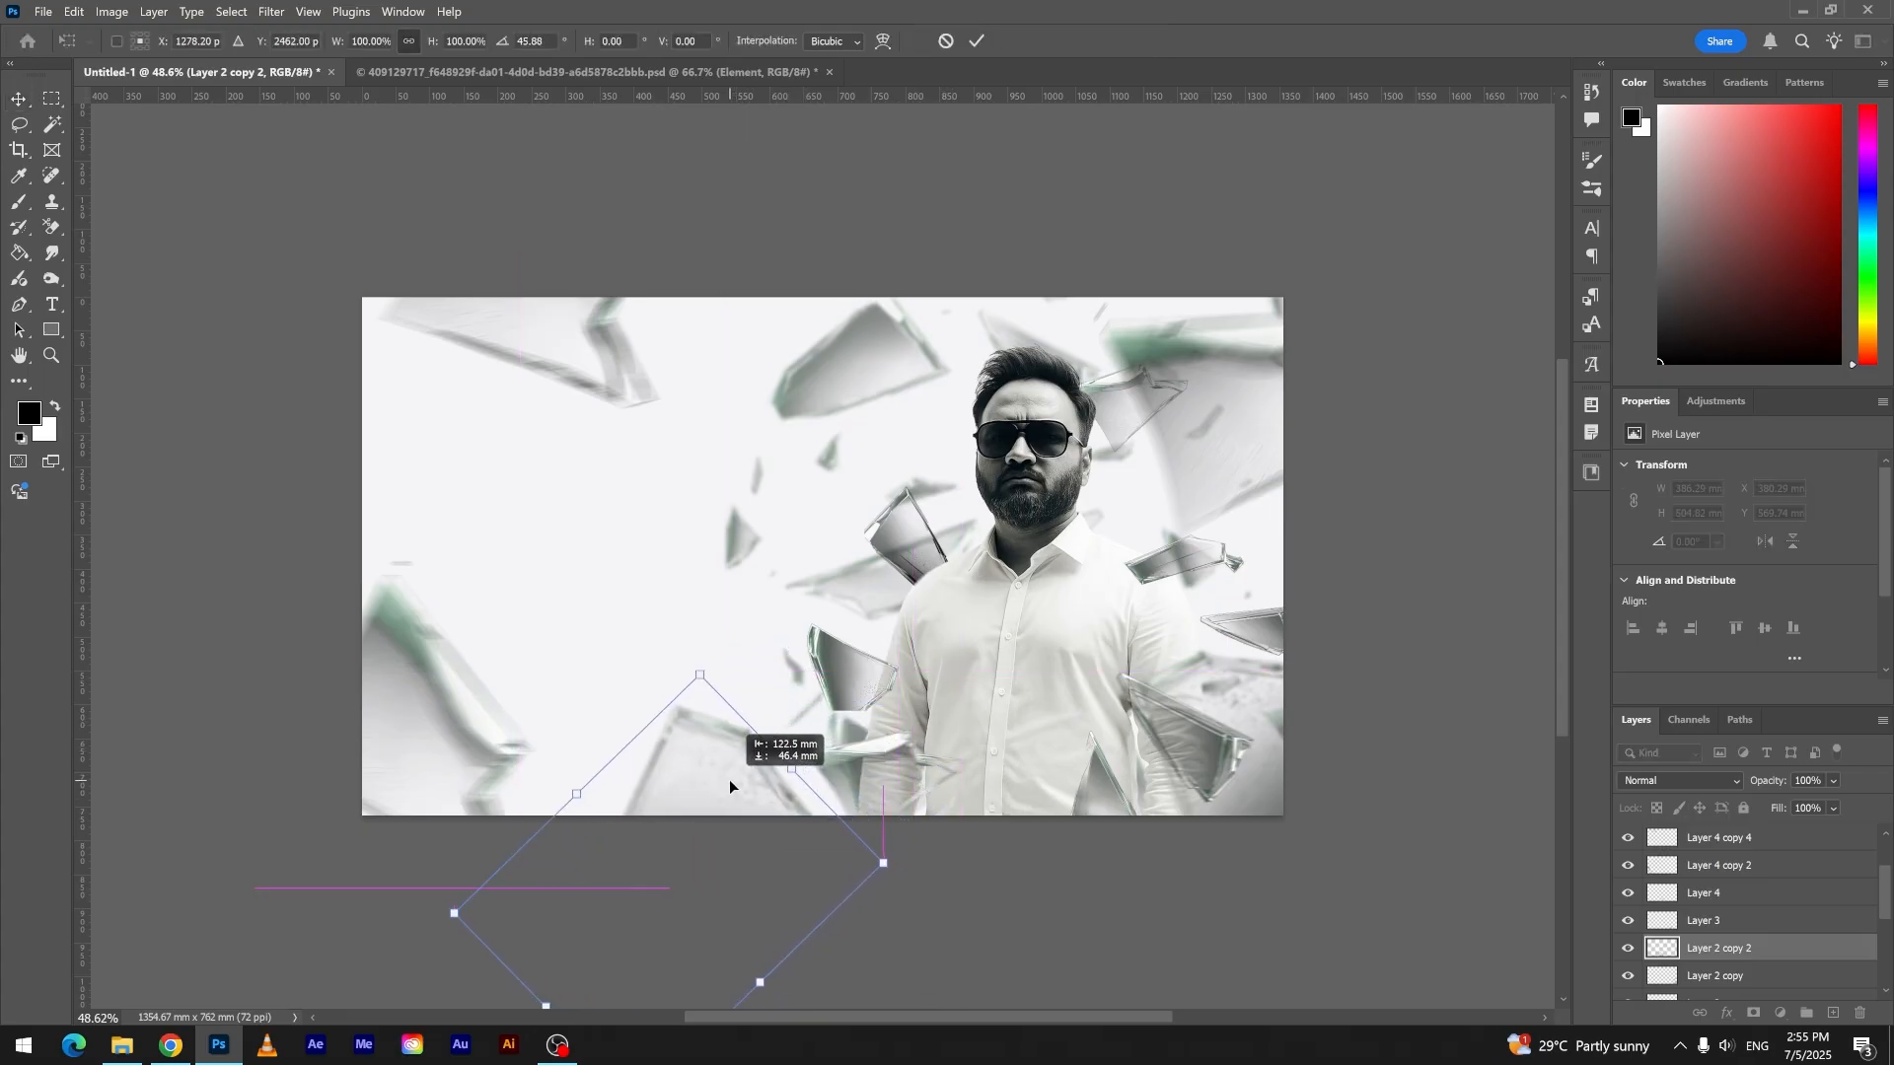
{"action": "left_click_drag", "start_coordinate": [708, 655], "coordinate": [738, 662]}
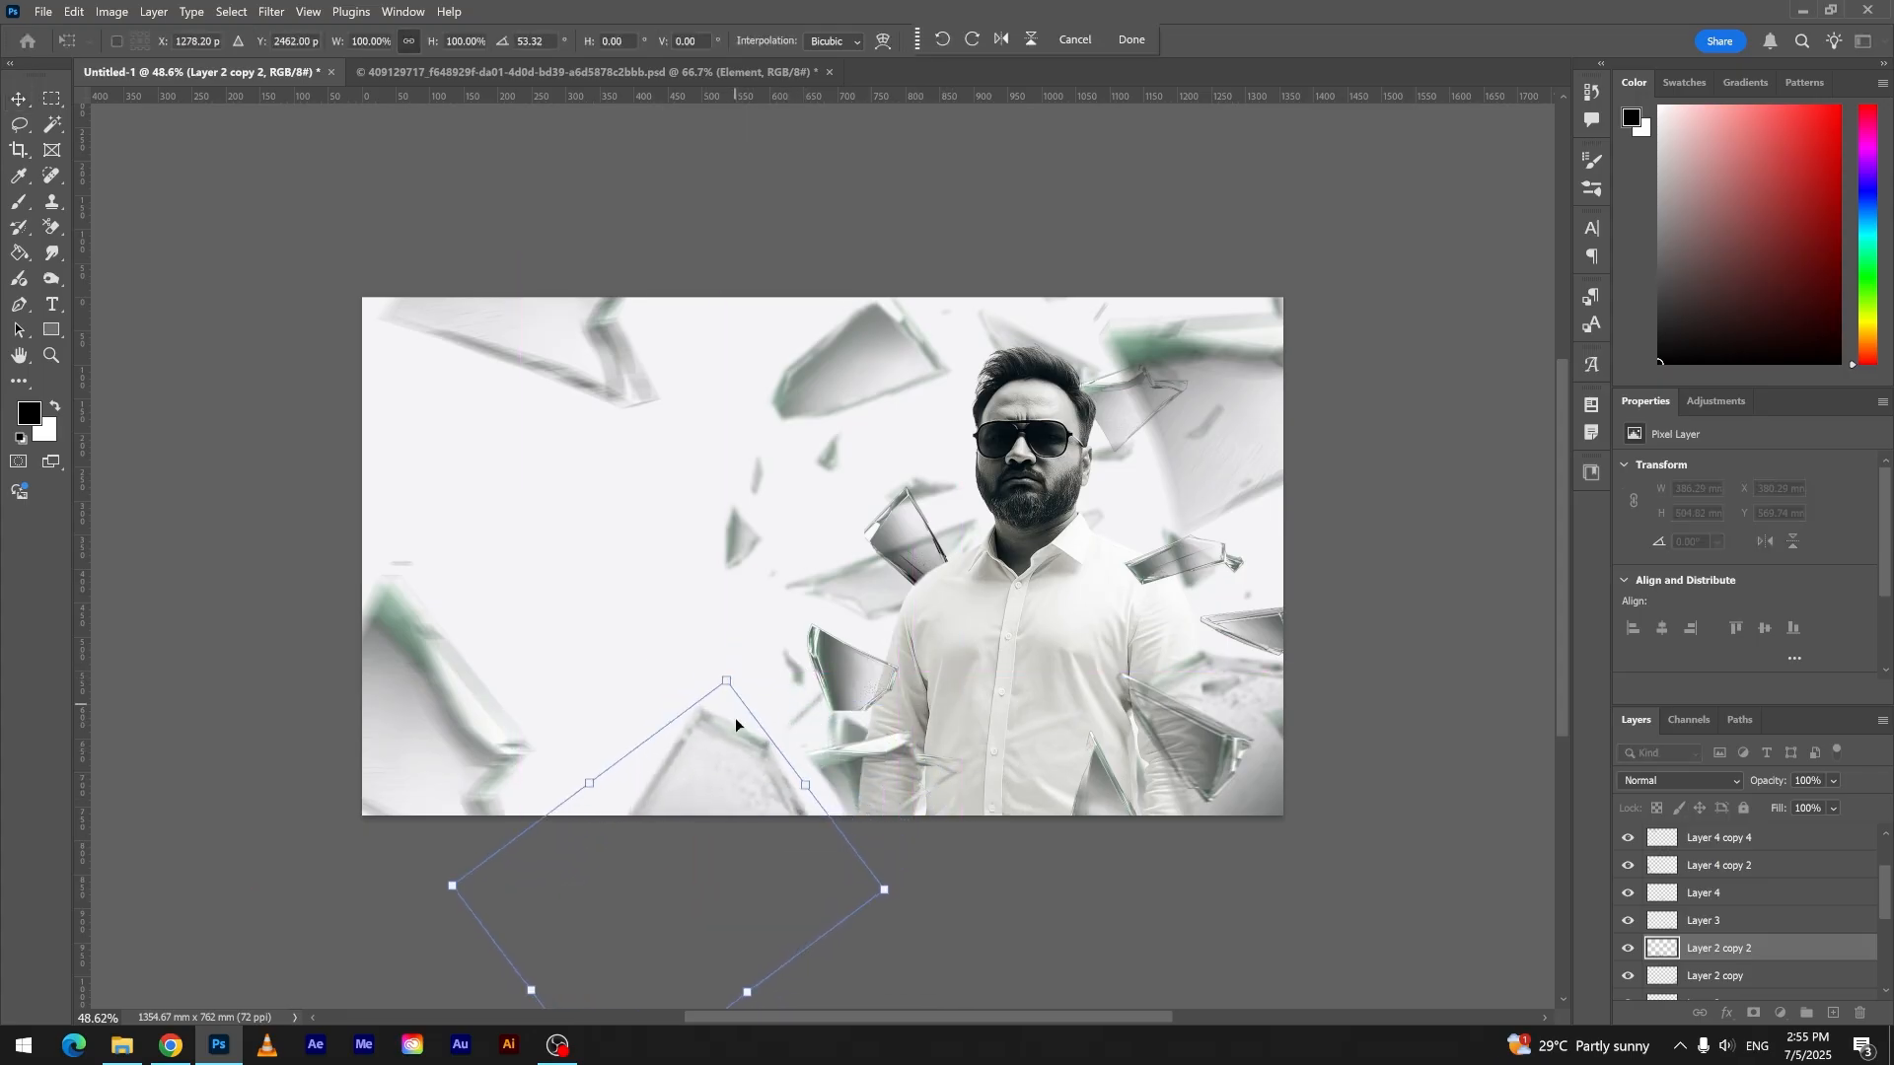
{"action": "left_click", "coordinate": [1130, 44]}
{"action": "left_click", "coordinate": [921, 169]}
{"action": "key", "text": "ctrl+0"}
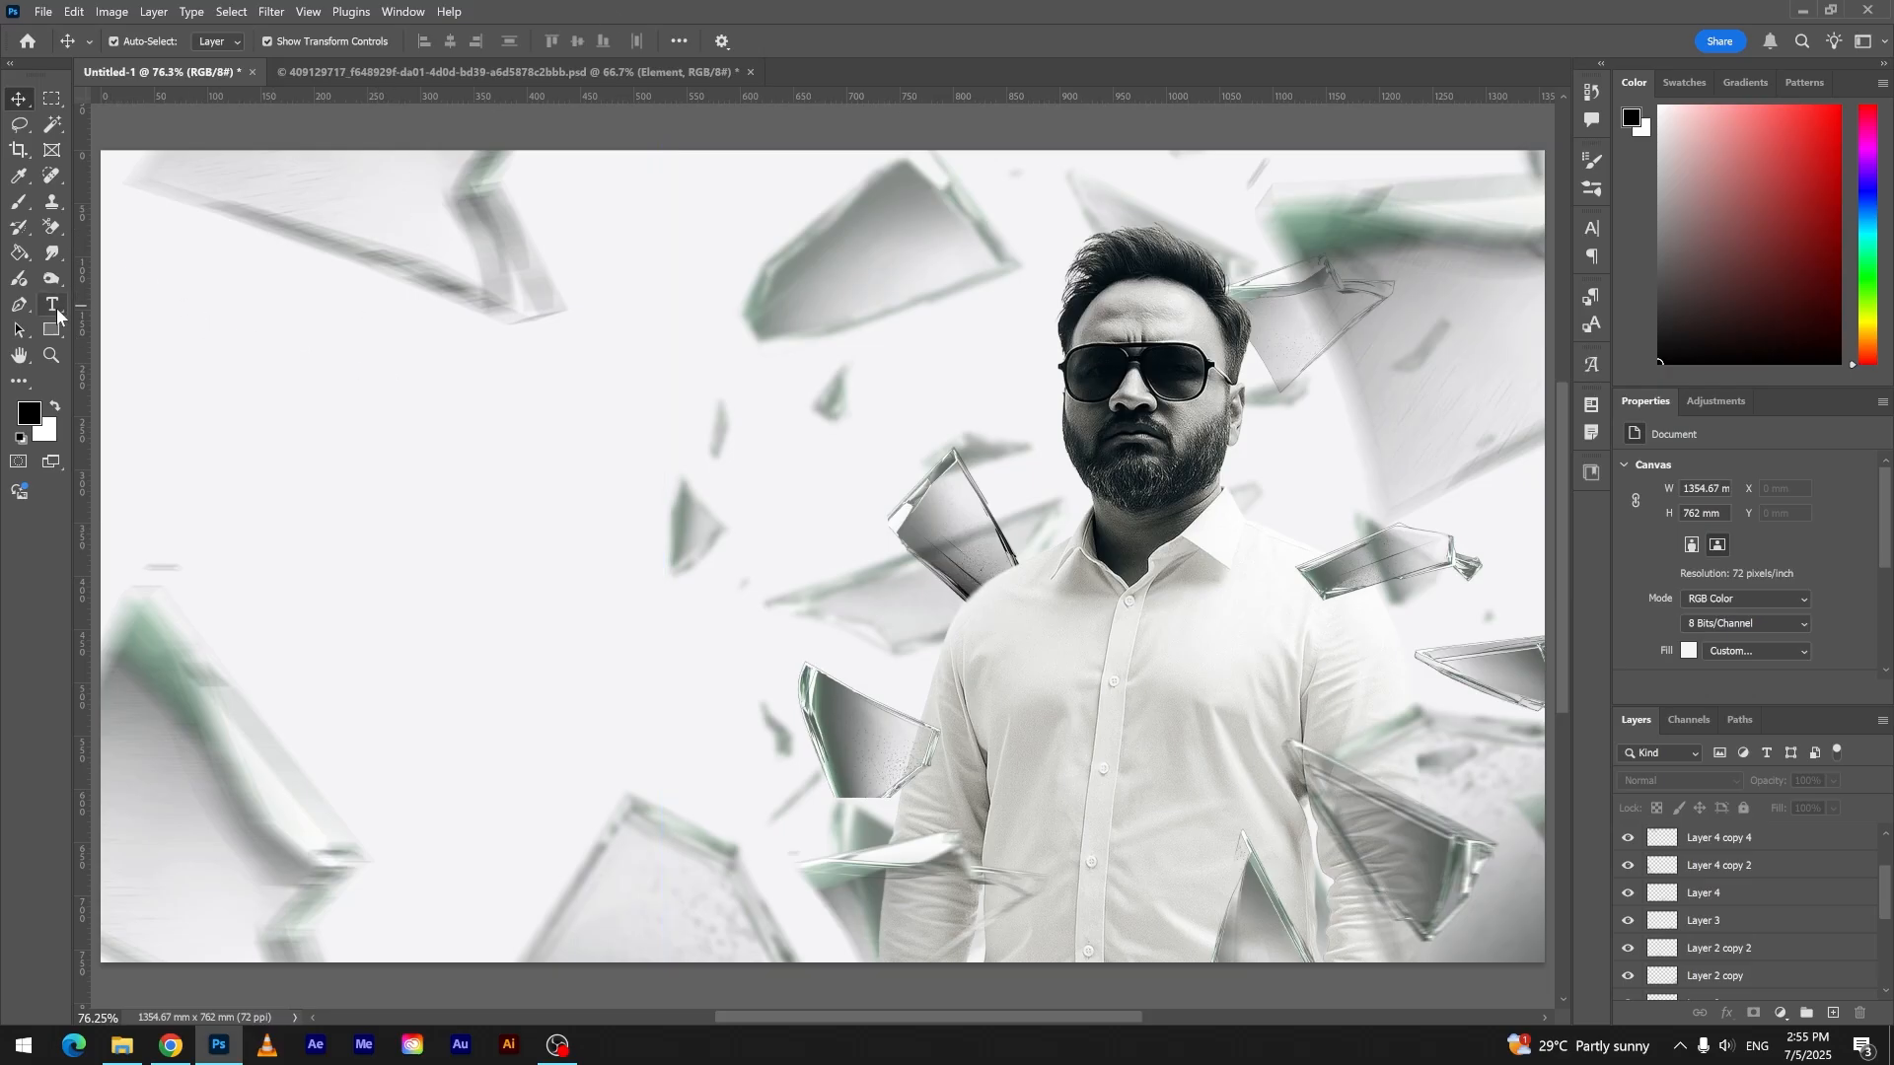
- Add the two-line text "YOUR TEXT HERE" in black Agile Regular at 66 pt in the empty area beside the man
{"action": "key", "text": "t"}
{"action": "left_click", "coordinate": [178, 306]}
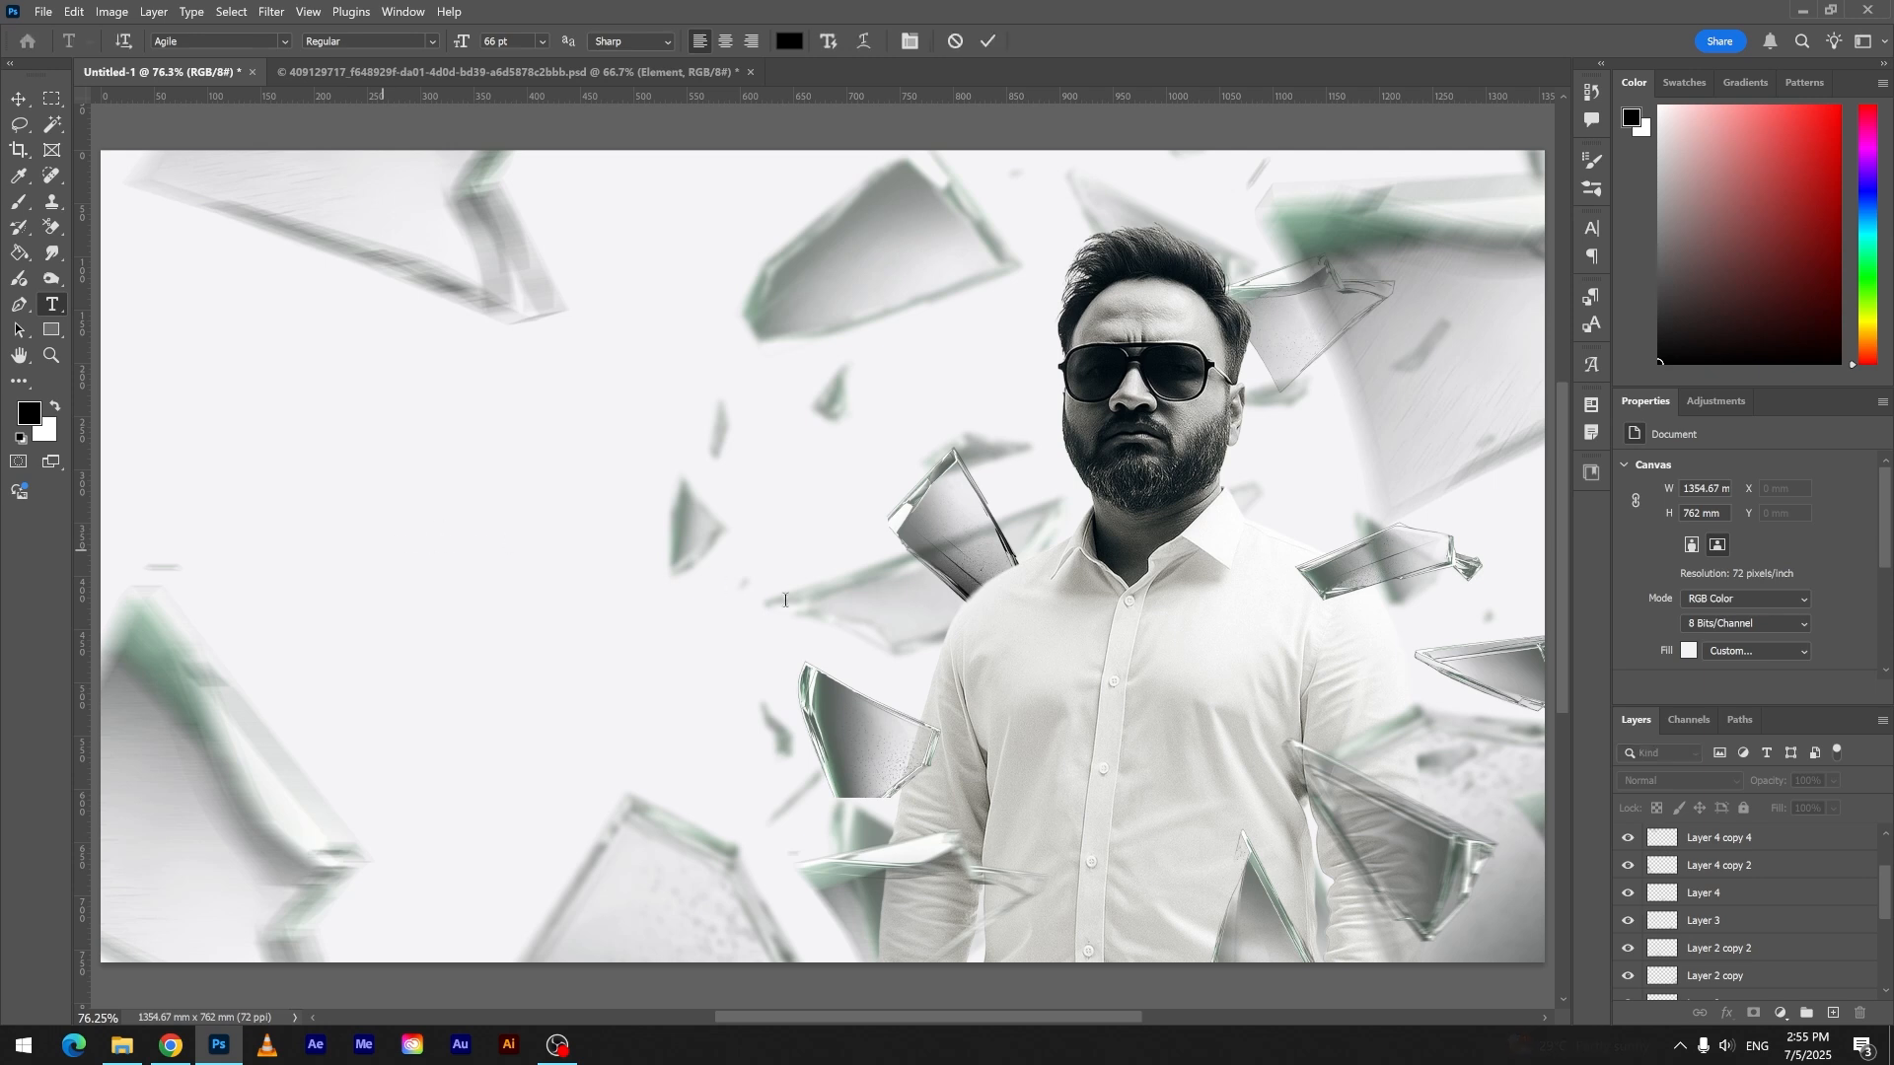
{"action": "type", "text": "B"}
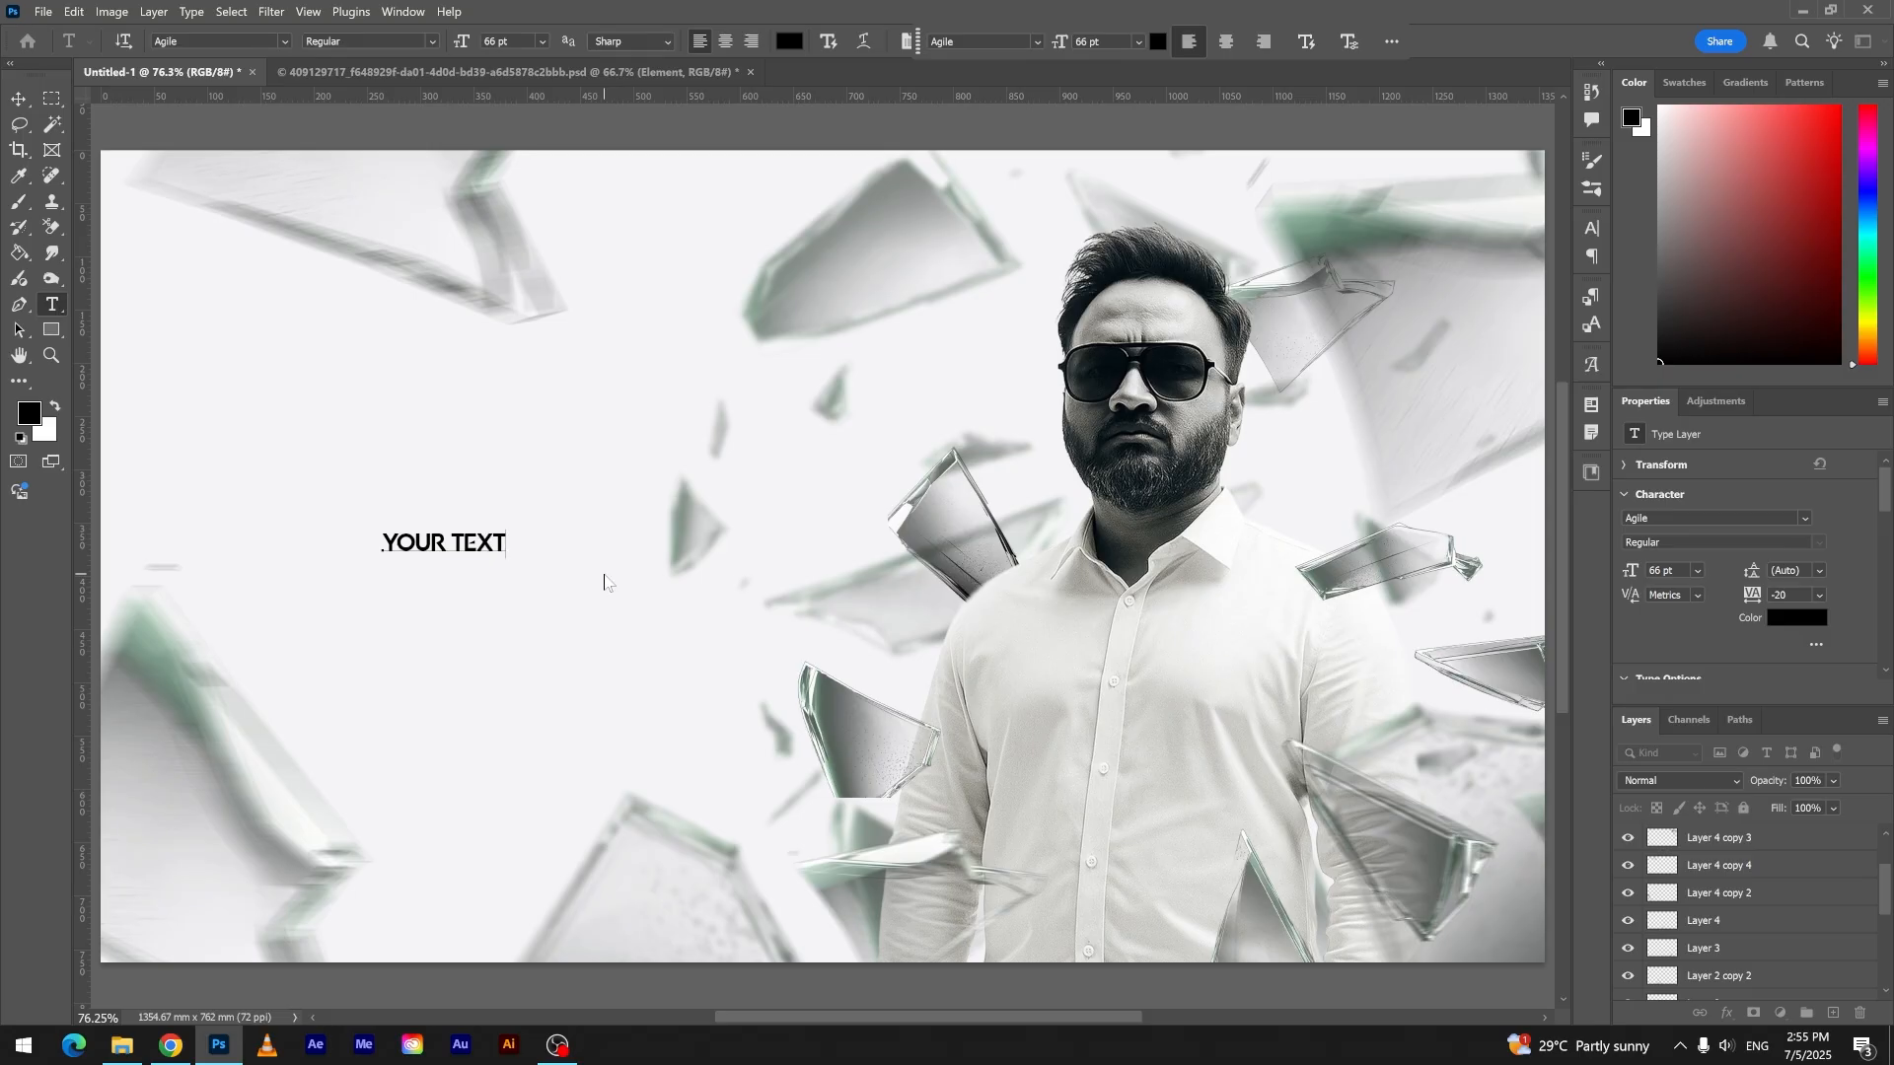
{"action": "key", "text": "ctrl+a"}
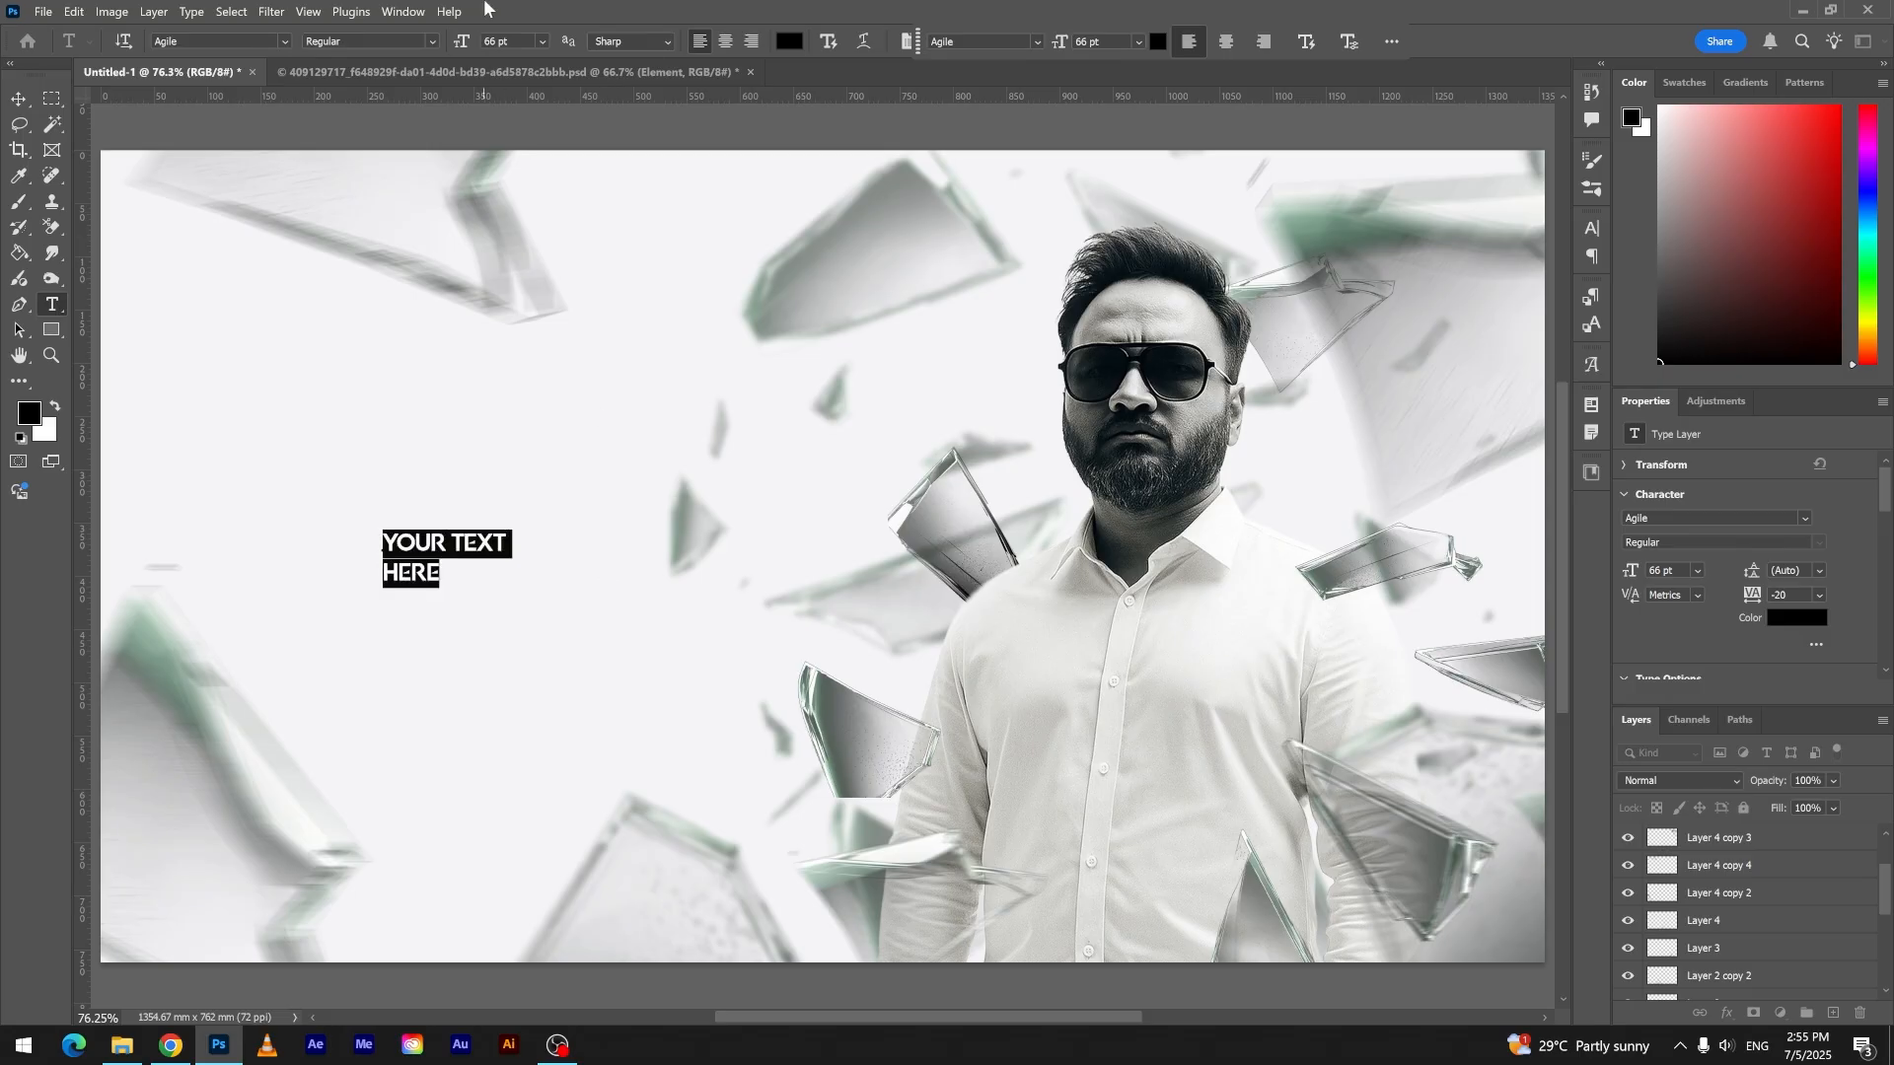
- Turn on Dynamic Text for the headline and enlarge it to about 239 pt in the empty area left of the man
{"action": "left_click", "coordinate": [835, 47]}
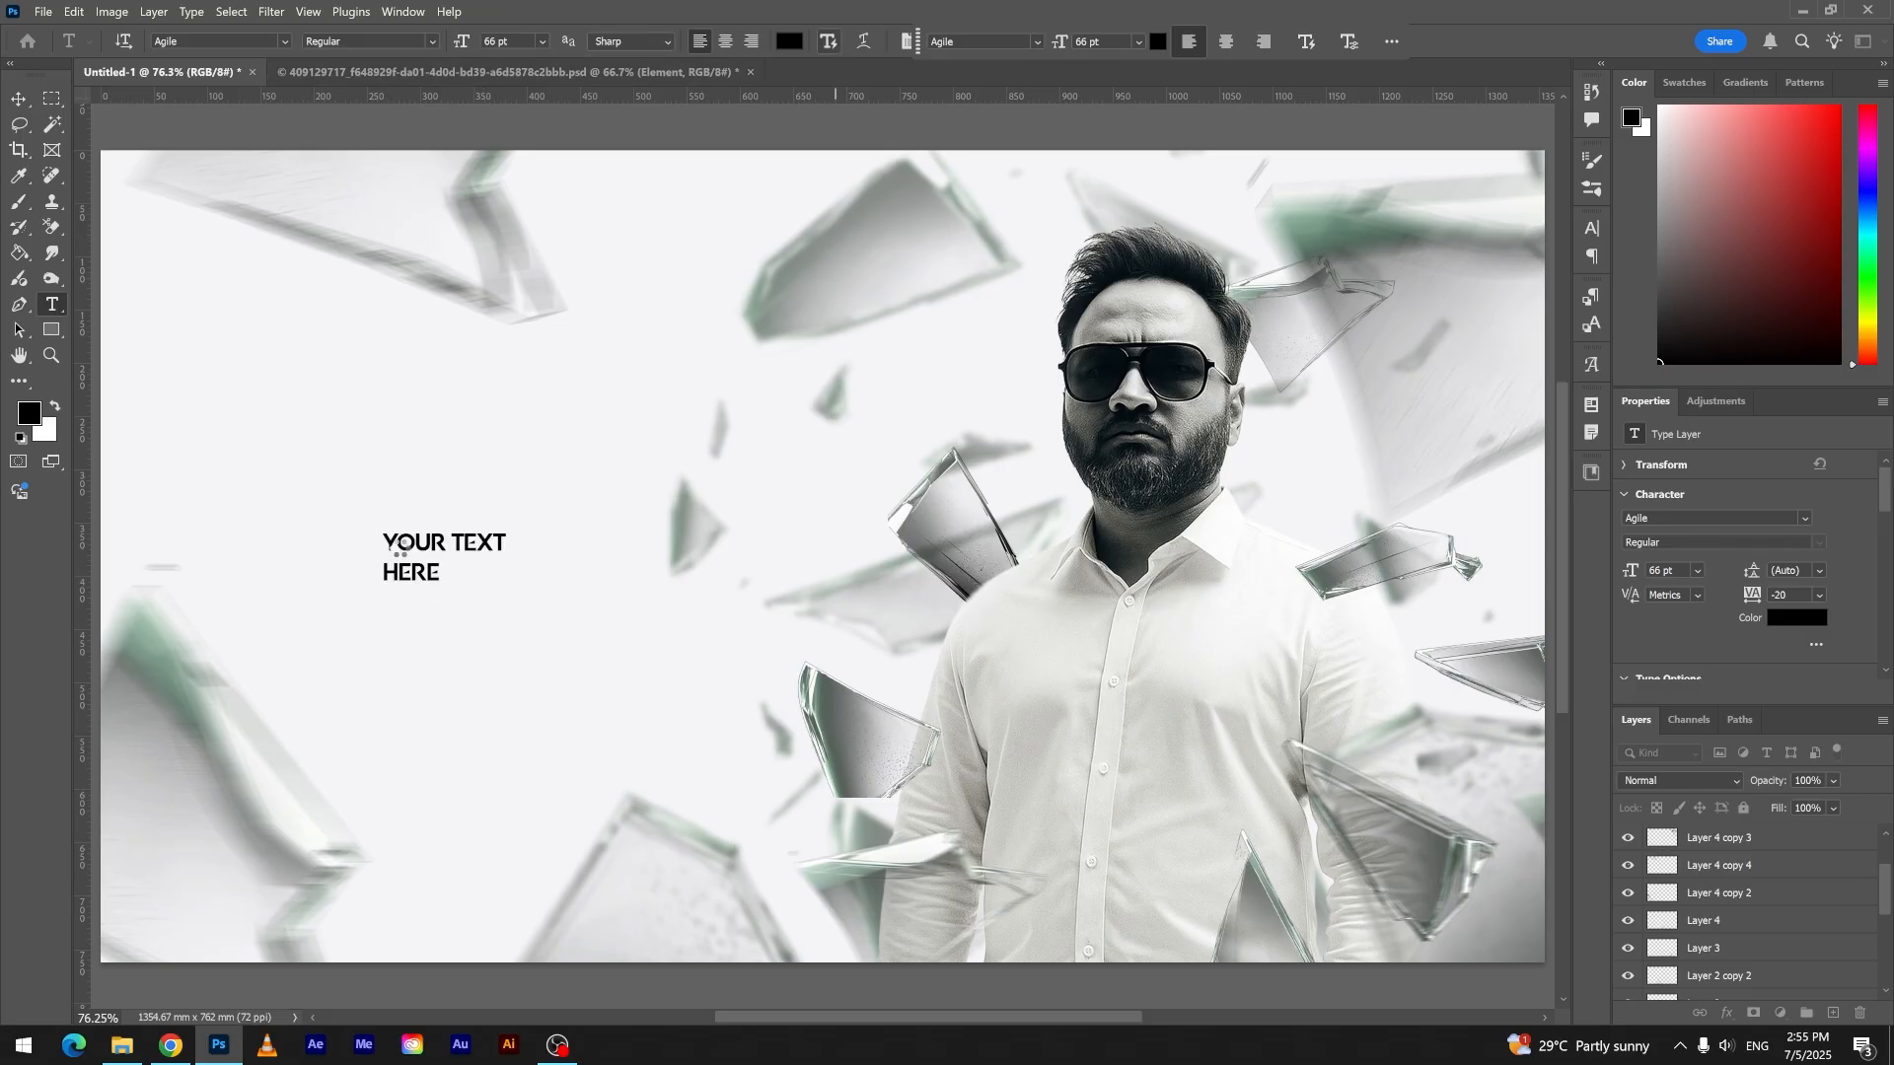
{"action": "left_click", "coordinate": [18, 98]}
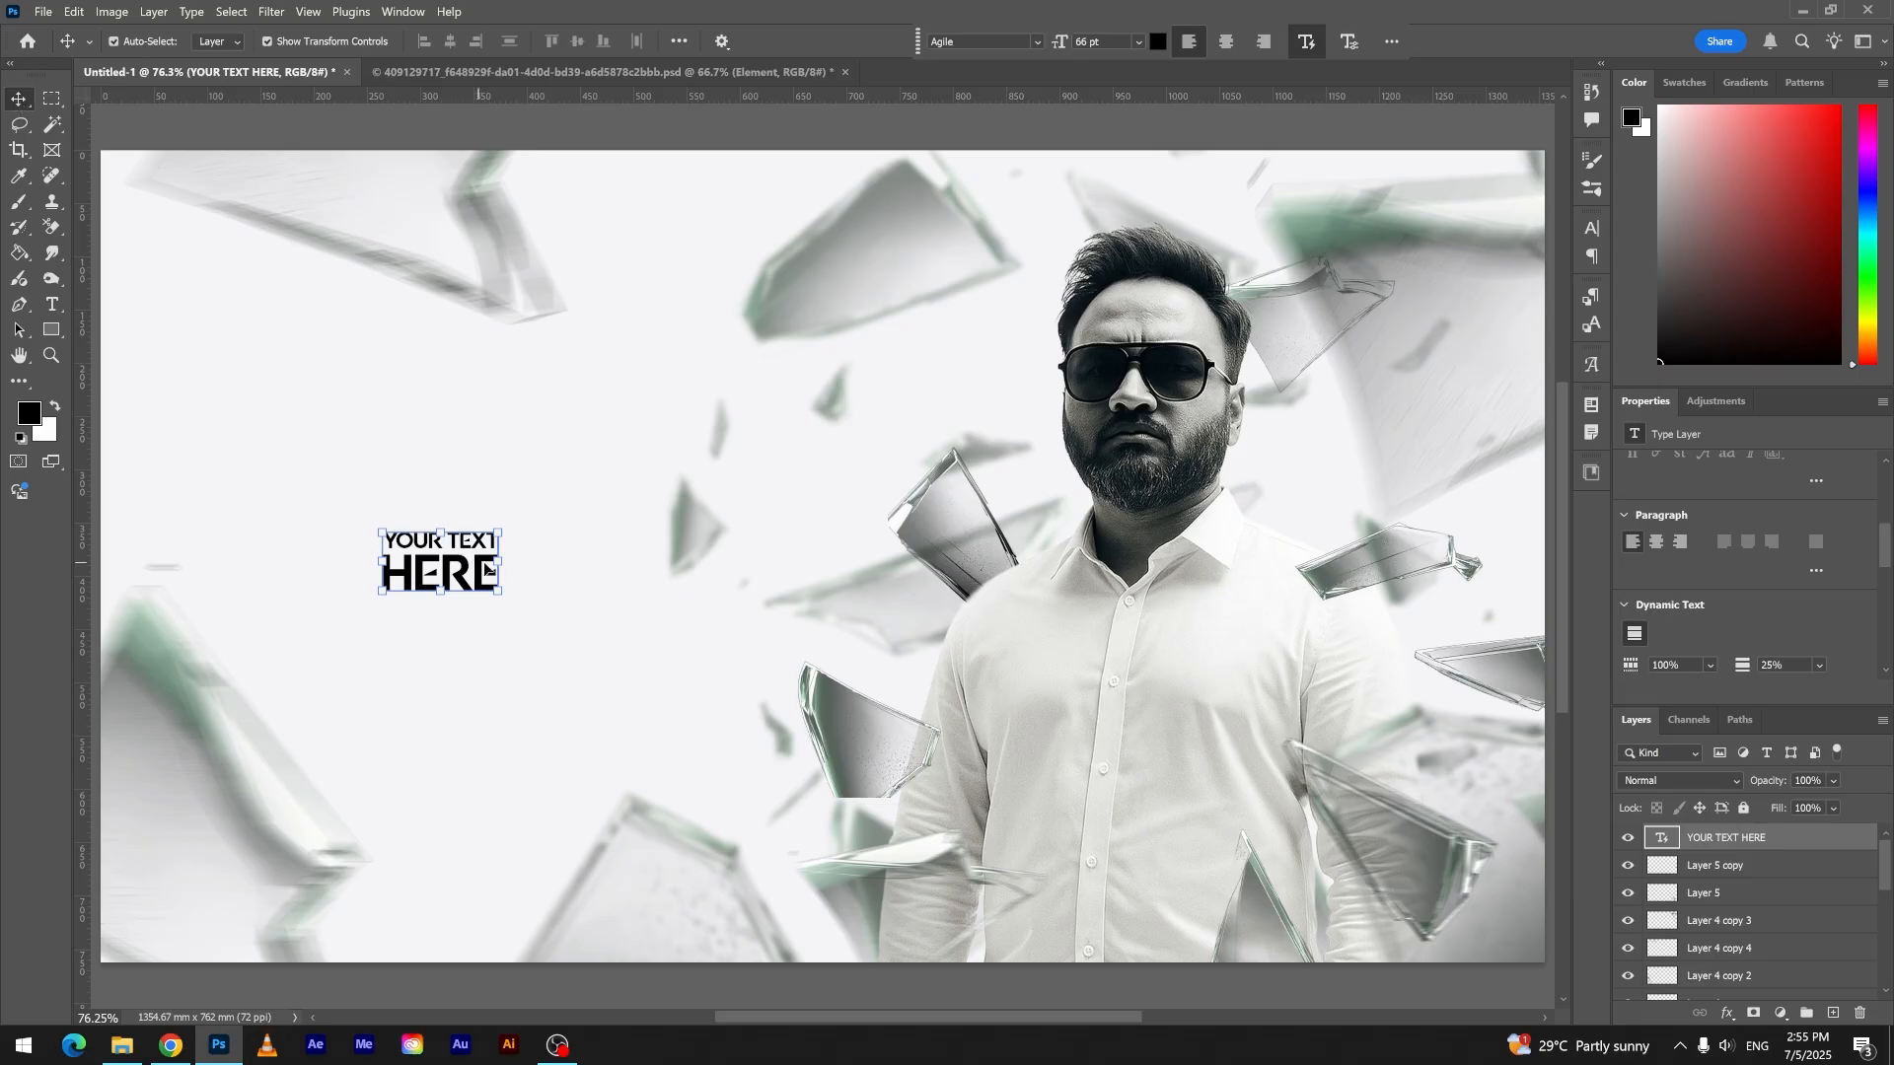
{"action": "left_click_drag", "start_coordinate": [486, 569], "coordinate": [201, 557]}
{"action": "left_click_drag", "start_coordinate": [559, 576], "coordinate": [620, 558]}
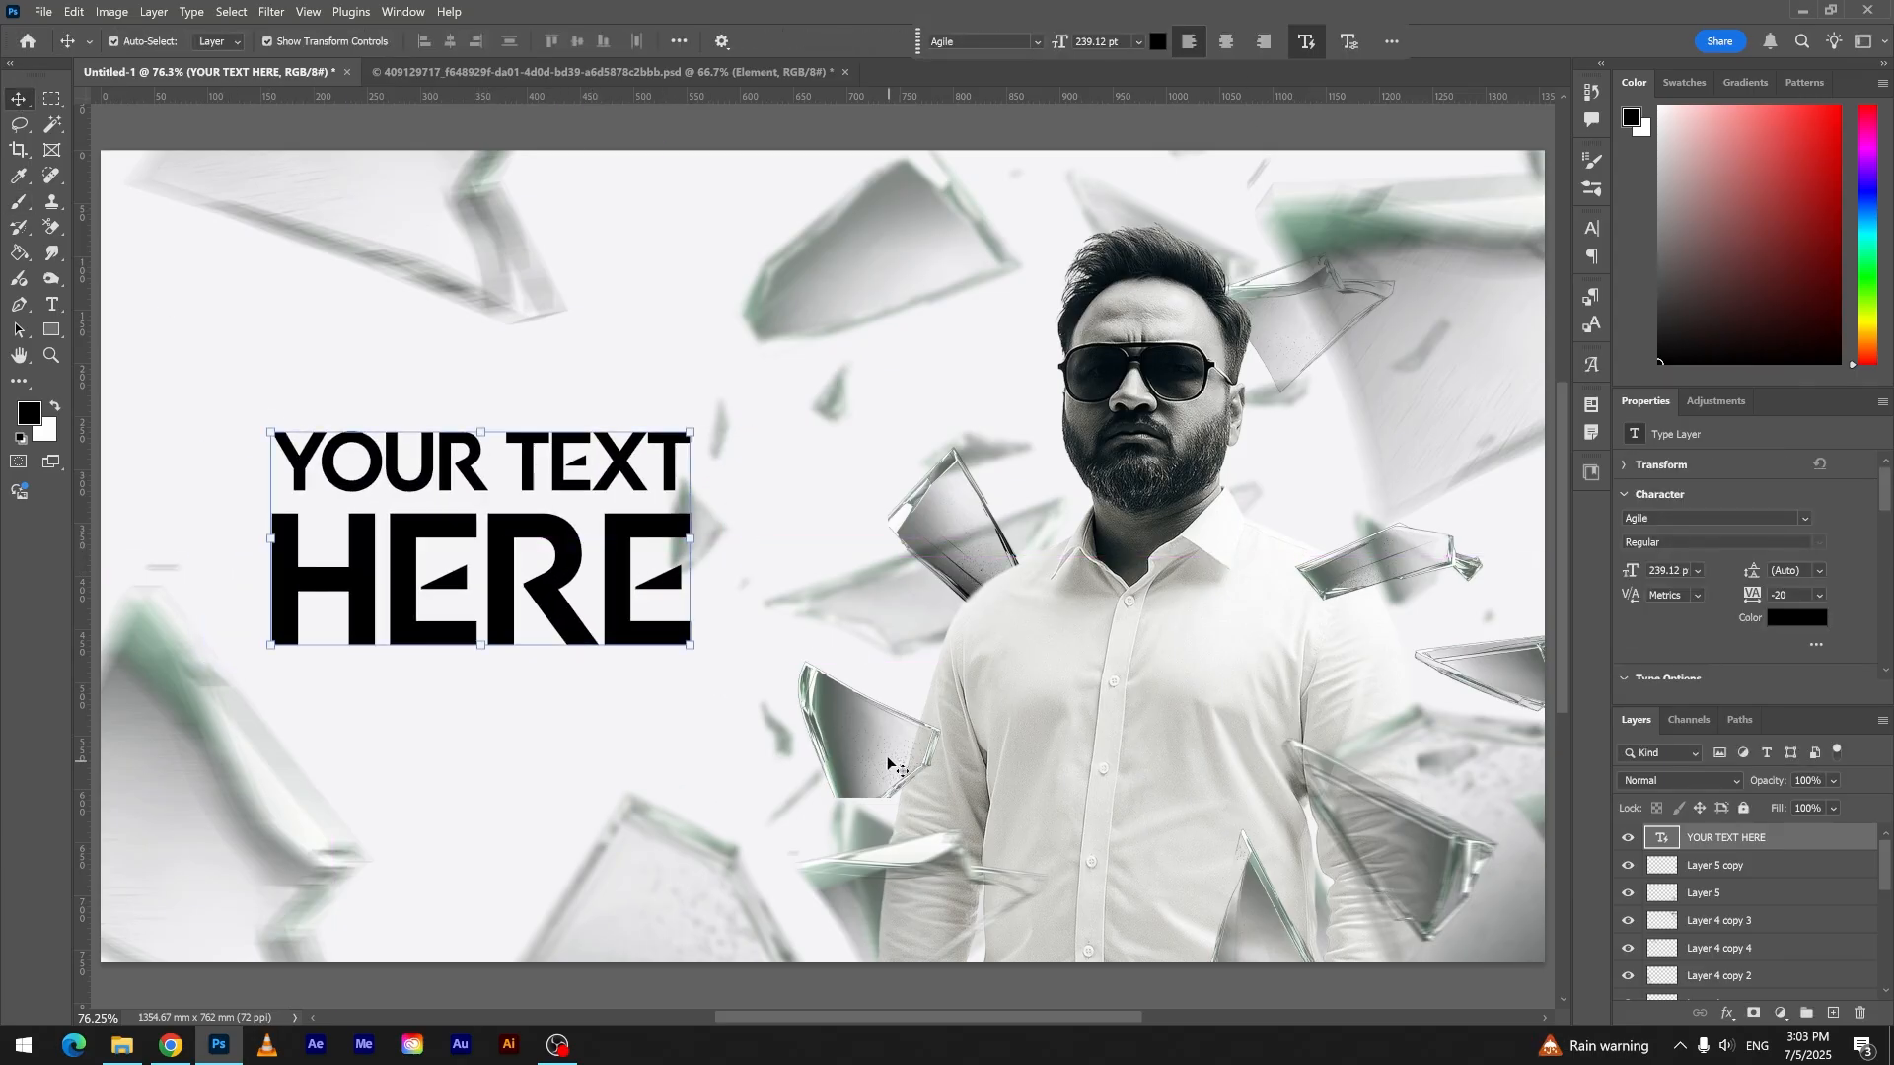
- Duplicate the blurred shard near the man's elbow into the gap between the headline and his face, and rotate the copy
{"action": "left_click", "coordinate": [917, 892]}
{"action": "left_click_drag", "start_coordinate": [917, 892], "coordinate": [912, 414]}
{"action": "left_click_drag", "start_coordinate": [1027, 340], "coordinate": [781, 388]}
{"action": "mouse_move", "coordinate": [877, 450]}
{"action": "left_mouse_down"}
{"action": "mouse_move", "coordinate": [861, 421]}
{"action": "mouse_move", "coordinate": [869, 436]}
{"action": "left_mouse_up"}
{"action": "left_click_drag", "start_coordinate": [928, 563], "coordinate": [921, 545]}
{"action": "key", "text": "Return"}
{"action": "left_click_drag", "start_coordinate": [822, 725], "coordinate": [996, 746]}
{"action": "key", "text": "ctrl+z"}
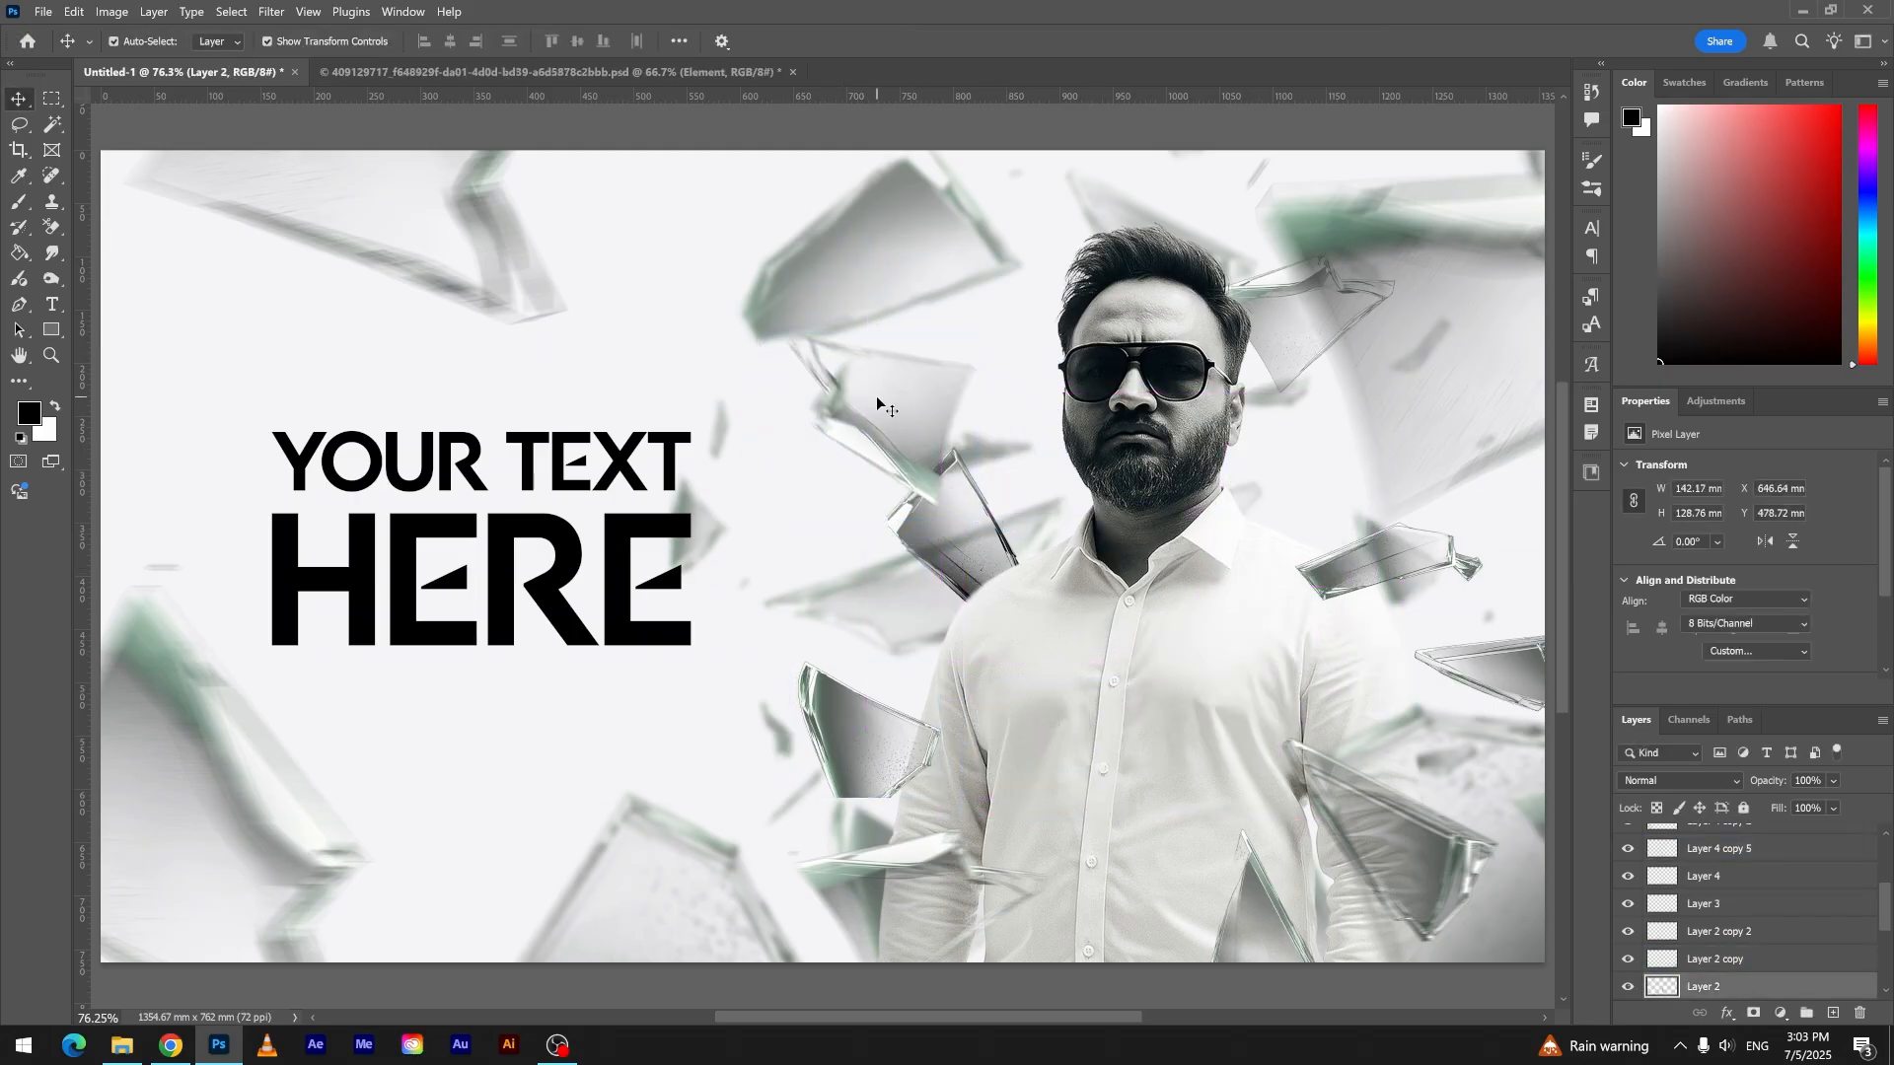
- Bring the new shard copy to the top of the layer stack and clip a duplicate of the man's image to it
{"action": "left_click", "coordinate": [879, 403]}
{"action": "mouse_move", "coordinate": [1723, 849]}
{"action": "left_mouse_down"}
{"action": "mouse_move", "coordinate": [1725, 804]}
{"action": "mouse_move", "coordinate": [1728, 828]}
{"action": "left_mouse_up"}
{"action": "scroll", "coordinate": [1731, 868], "scroll_direction": "down", "scroll_amount": 3}
{"action": "left_click", "coordinate": [1743, 908]}
{"action": "key", "text": "ctrl+j"}
{"action": "left_click_drag", "start_coordinate": [1743, 907], "coordinate": [1720, 831]}
{"action": "left_click_drag", "start_coordinate": [1134, 520], "coordinate": [917, 442]}
{"action": "key", "text": "ctrl+alt+g"}
- Darken the shard copy beside the man's face by lowering its midtones with Curves
{"action": "left_click", "coordinate": [1721, 864]}
{"action": "key", "text": "ctrl+m"}
{"action": "left_click_drag", "start_coordinate": [927, 181], "coordinate": [393, 179]}
{"action": "left_click_drag", "start_coordinate": [299, 393], "coordinate": [310, 413]}
{"action": "key", "text": "Return"}
- Transform and reposition the shard copy that holds the clipped image of the man
{"action": "left_click", "coordinate": [1004, 424]}
{"action": "left_click_drag", "start_coordinate": [1004, 424], "coordinate": [791, 519]}
{"action": "mouse_move", "coordinate": [872, 434]}
{"action": "left_mouse_down"}
{"action": "mouse_move", "coordinate": [826, 414]}
{"action": "mouse_move", "coordinate": [866, 401]}
{"action": "mouse_move", "coordinate": [886, 430]}
{"action": "left_mouse_up"}
{"action": "left_click_drag", "start_coordinate": [1020, 406], "coordinate": [1023, 371]}
{"action": "key", "text": "Return"}
{"action": "left_click", "coordinate": [909, 438]}
{"action": "left_click", "coordinate": [1787, 863], "text": "shift"}
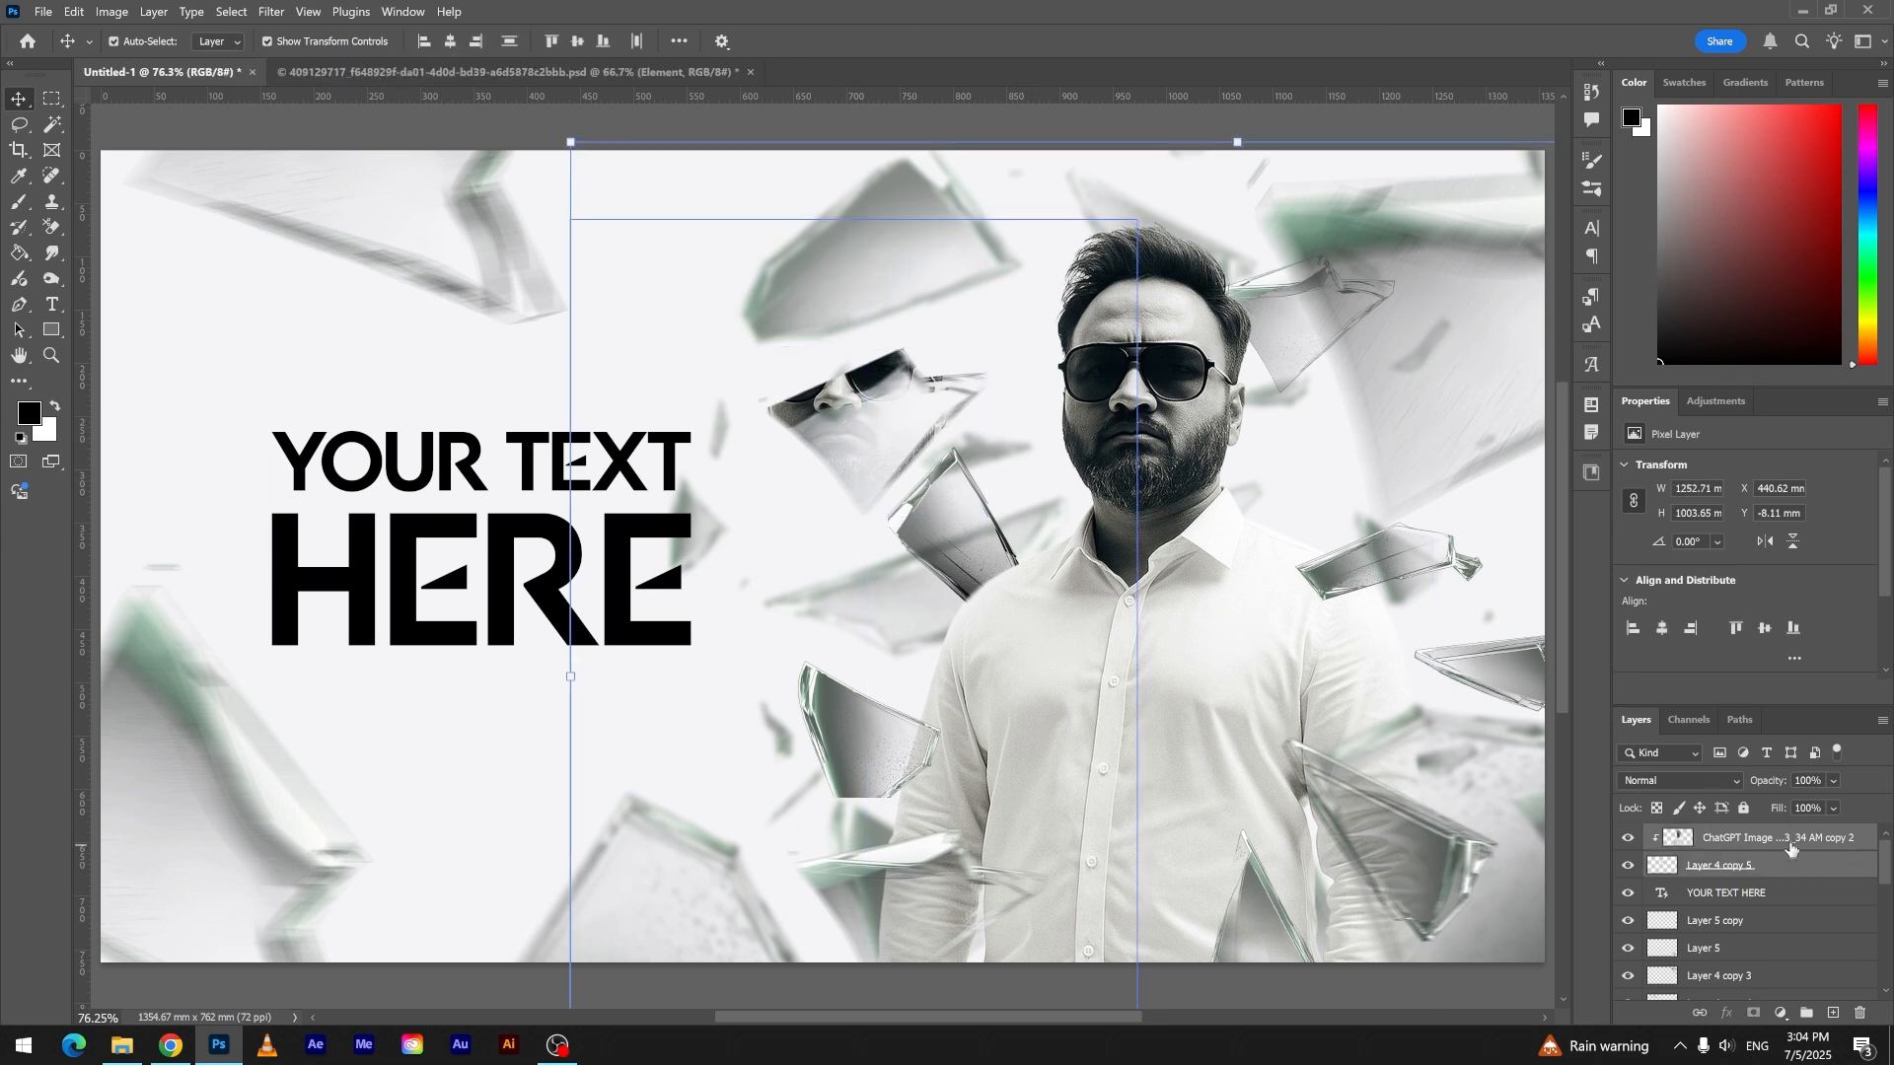
- Transform the clipped man image to about 443 × 931 mm, placing his sunglasses inside the shard
{"action": "left_click", "coordinate": [1785, 844]}
{"action": "key", "text": "ctrl+t"}
{"action": "left_click_drag", "start_coordinate": [817, 438], "coordinate": [914, 466]}
{"action": "left_click", "coordinate": [976, 40]}
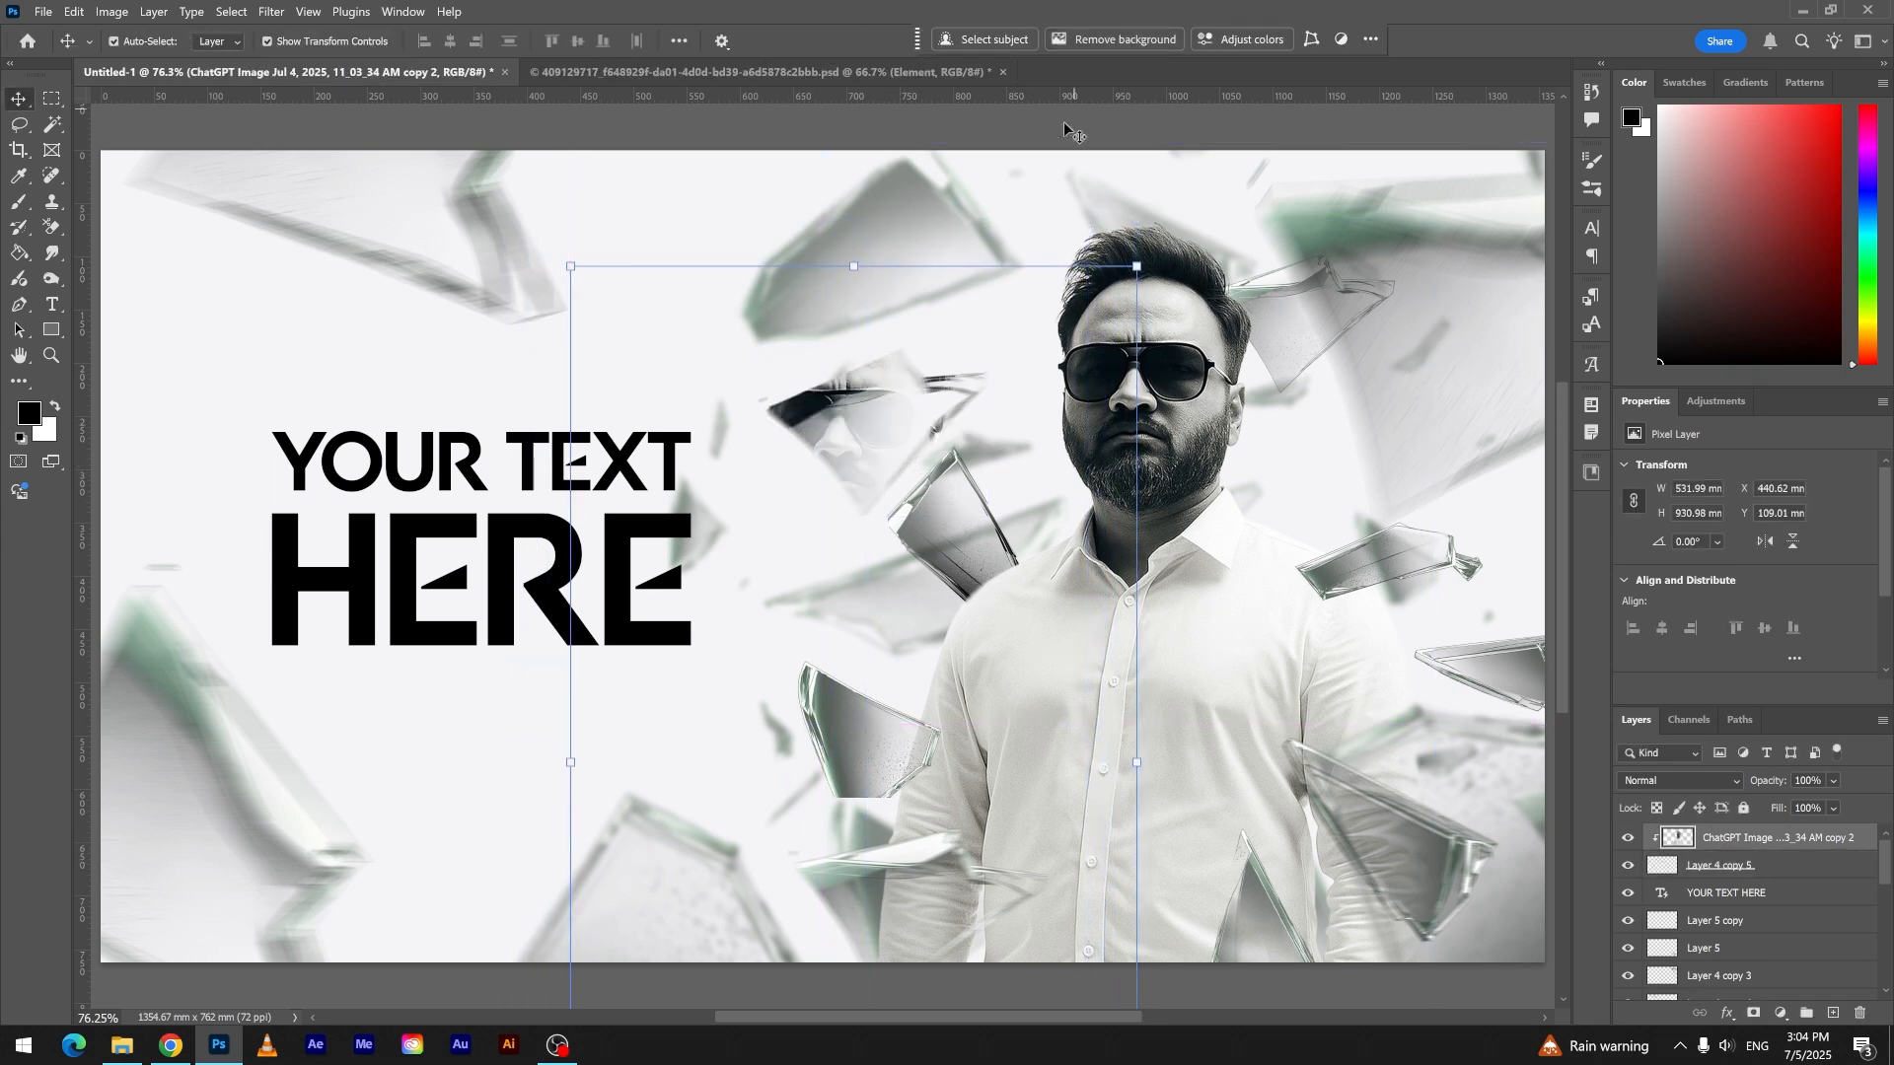
{"action": "left_click_drag", "start_coordinate": [1136, 761], "coordinate": [1090, 760]}
{"action": "left_click_drag", "start_coordinate": [879, 698], "coordinate": [851, 694]}
{"action": "left_click", "coordinate": [977, 40]}
- Give the clipped face image an inverted layer mask and paint it back in softly with a white brush at 35% opacity
{"action": "left_click", "coordinate": [1752, 1013]}
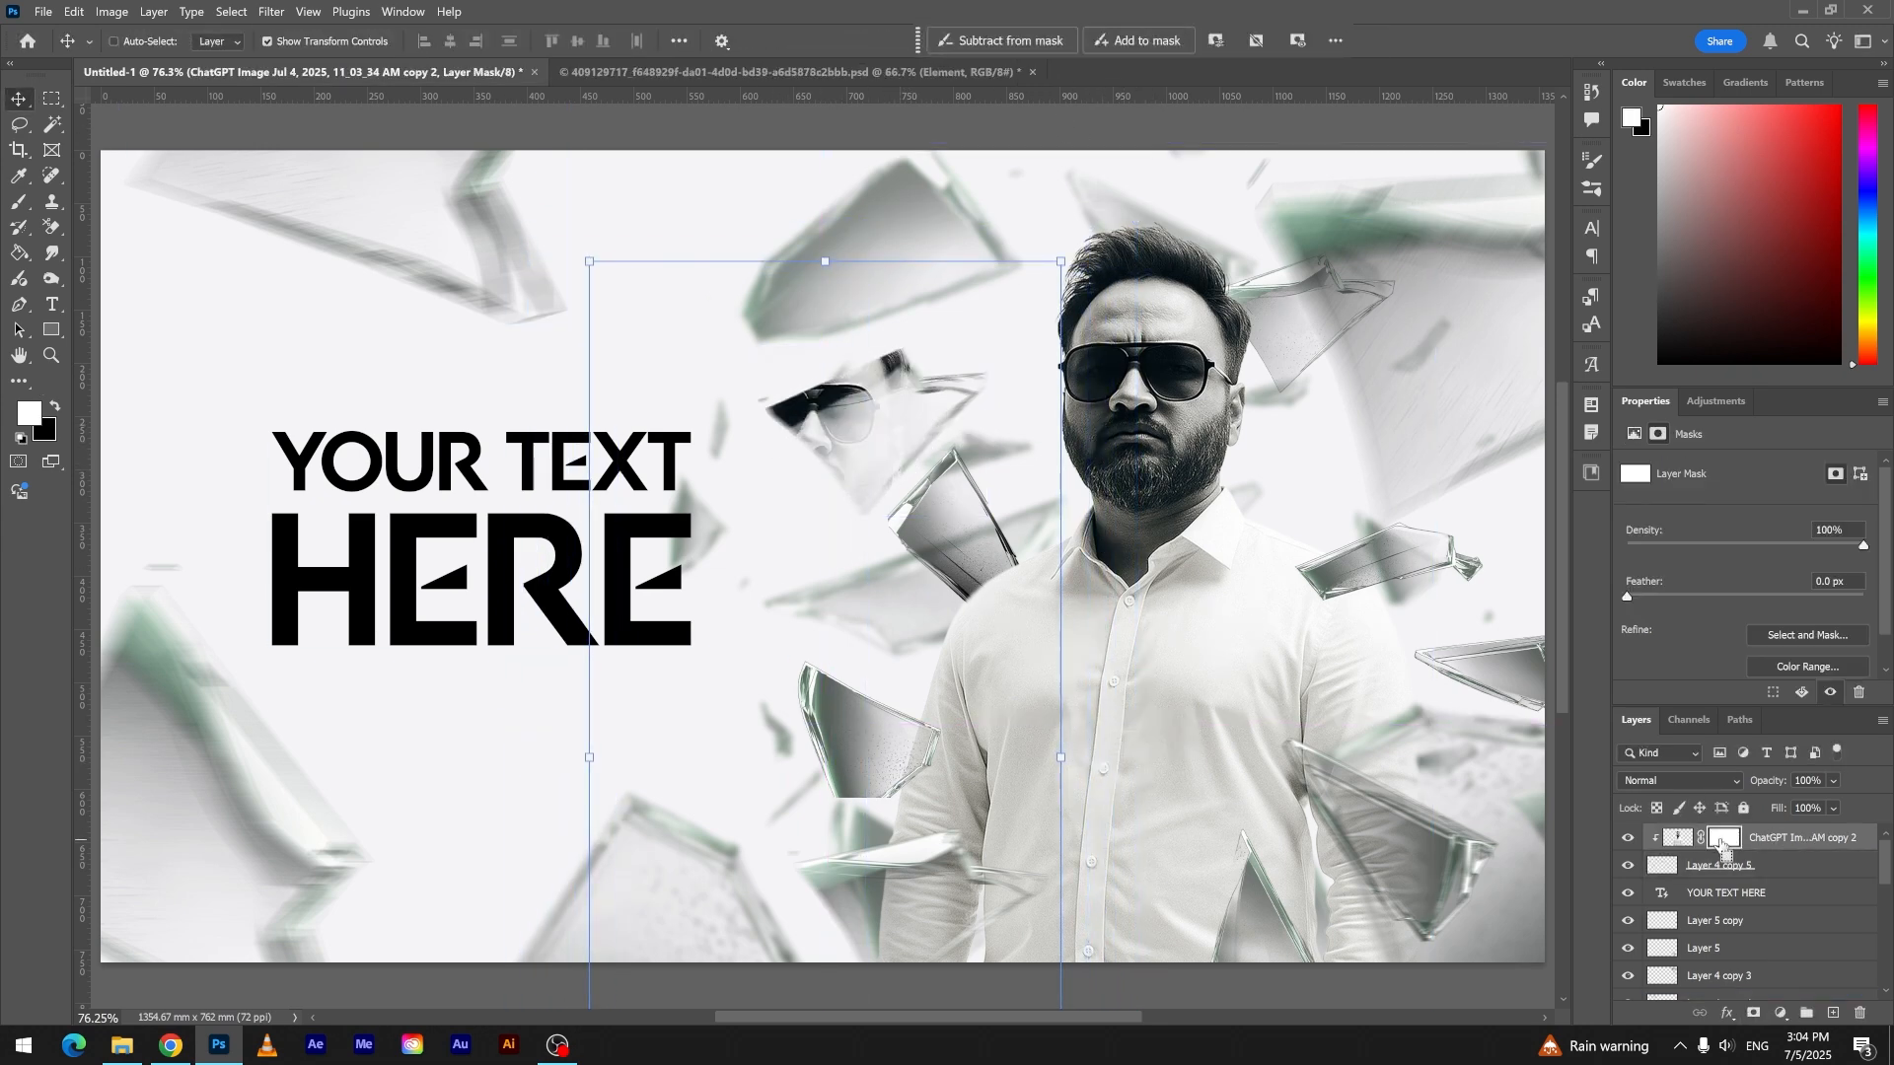
{"action": "key", "text": "ctrl+i"}
{"action": "key", "text": "b"}
{"action": "scroll", "coordinate": [863, 426], "scroll_direction": "up", "scroll_amount": 6}
{"action": "left_click_drag", "start_coordinate": [720, 395], "coordinate": [898, 382]}
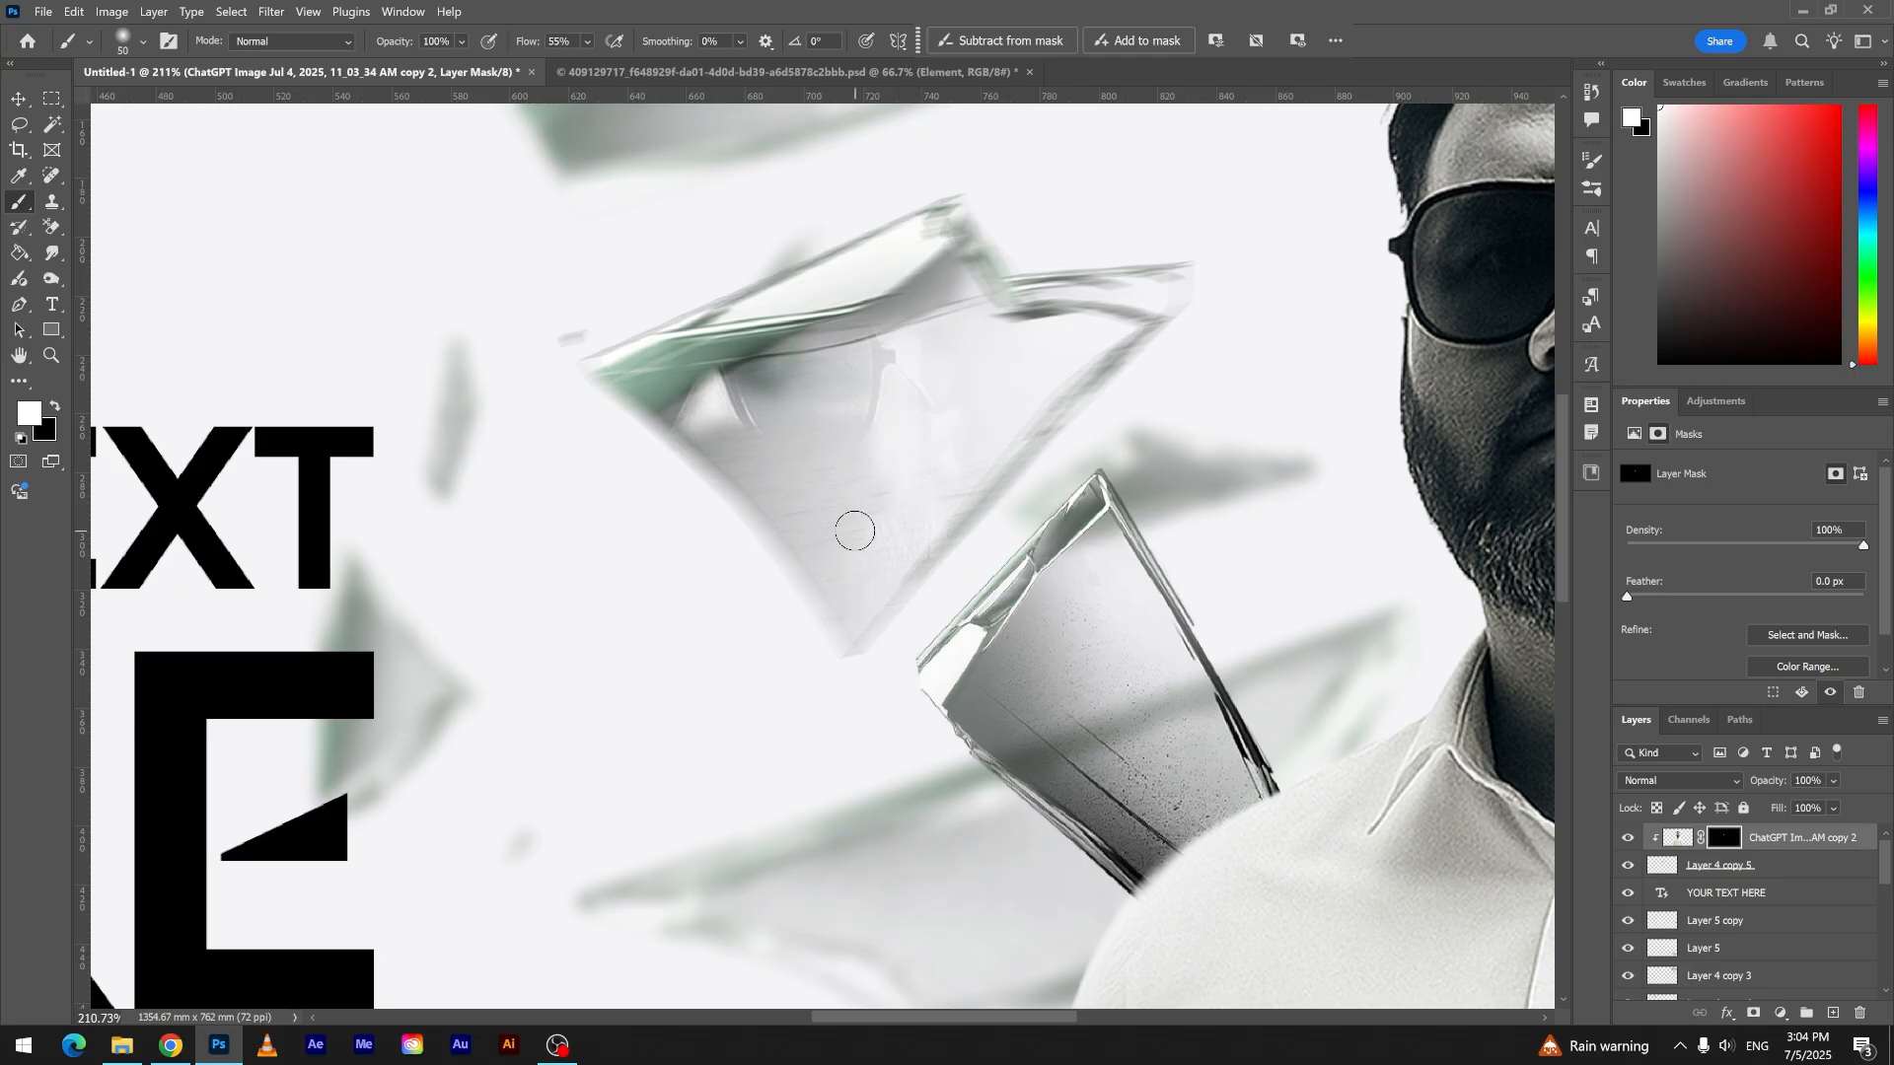
{"action": "left_click_drag", "start_coordinate": [854, 530], "coordinate": [717, 467]}
{"action": "left_click_drag", "start_coordinate": [626, 380], "coordinate": [888, 313]}
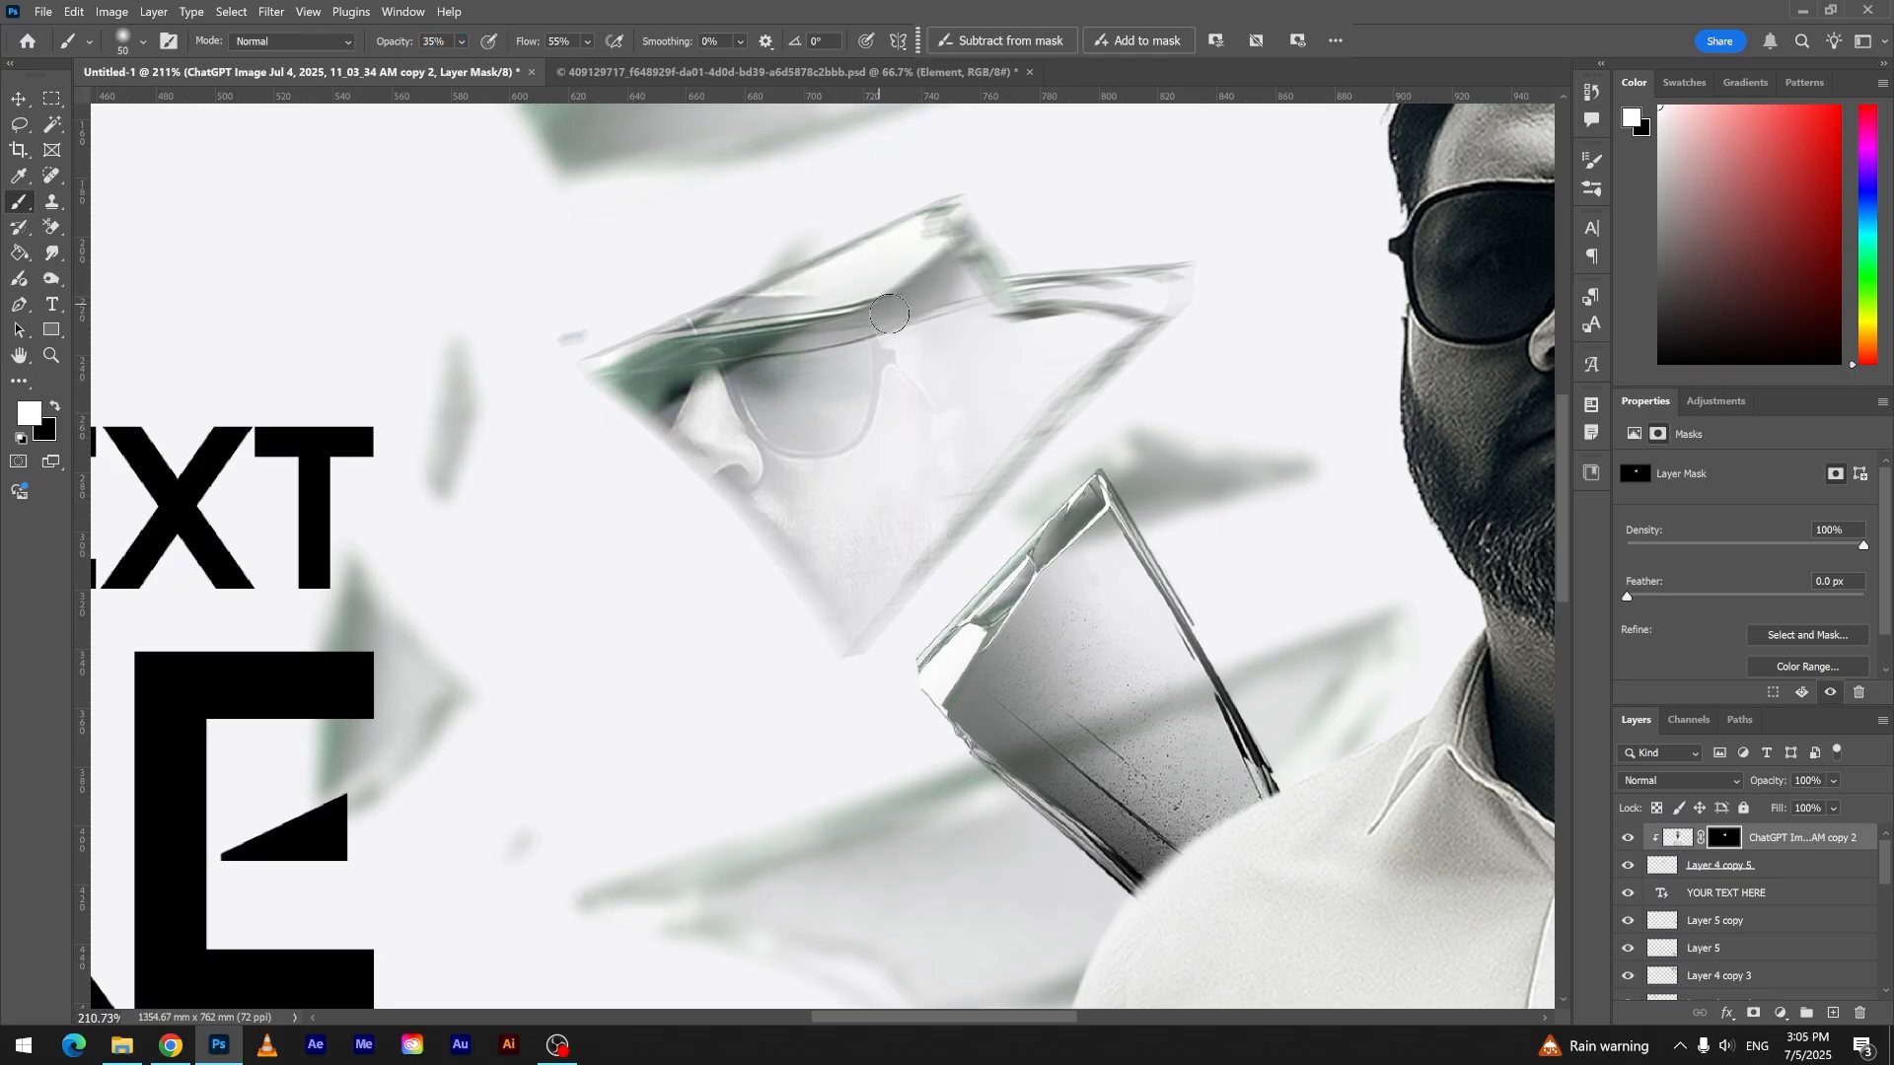
- Widen the masked face reflection to about 521 mm and reposition it within the shard
{"action": "key", "text": "ctrl+0"}
{"action": "key", "text": "ctrl+t"}
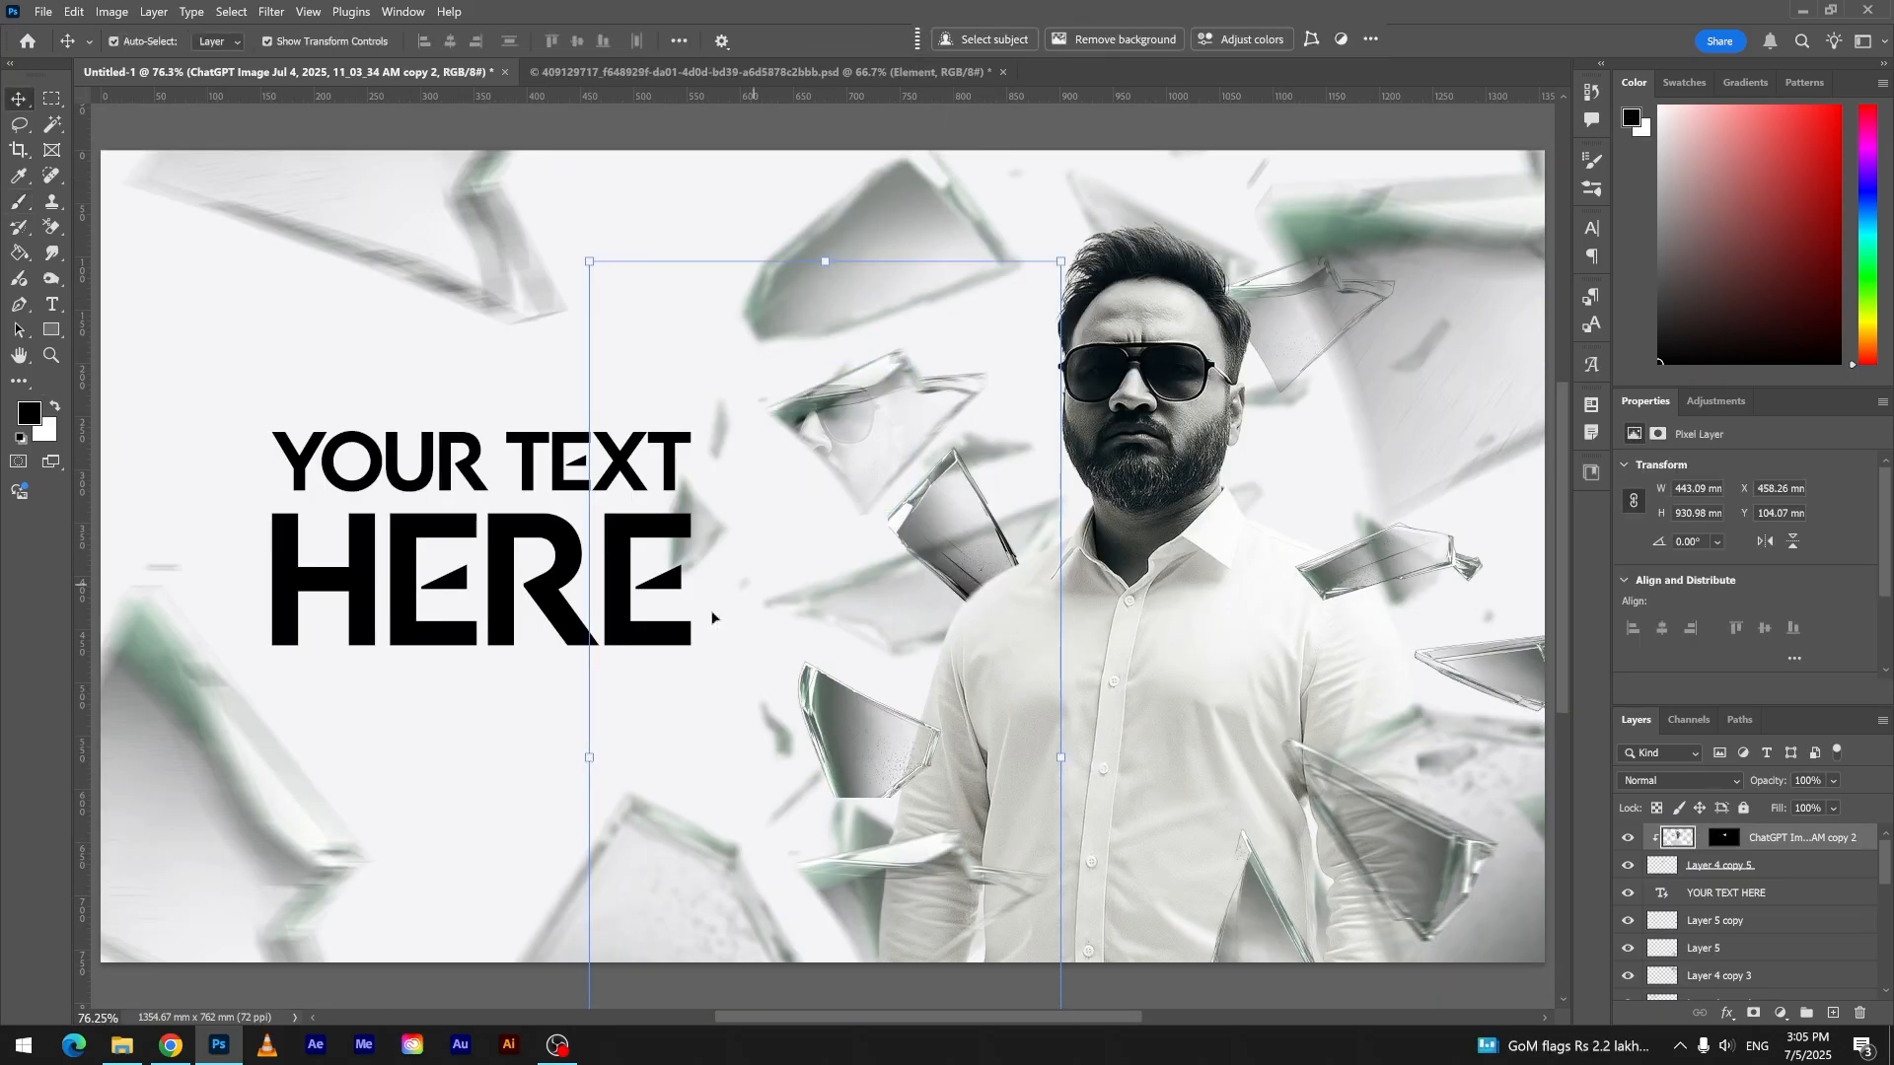
{"action": "left_click_drag", "start_coordinate": [612, 759], "coordinate": [502, 758]}
{"action": "left_click_drag", "start_coordinate": [861, 441], "coordinate": [891, 440]}
{"action": "key", "text": "Return"}
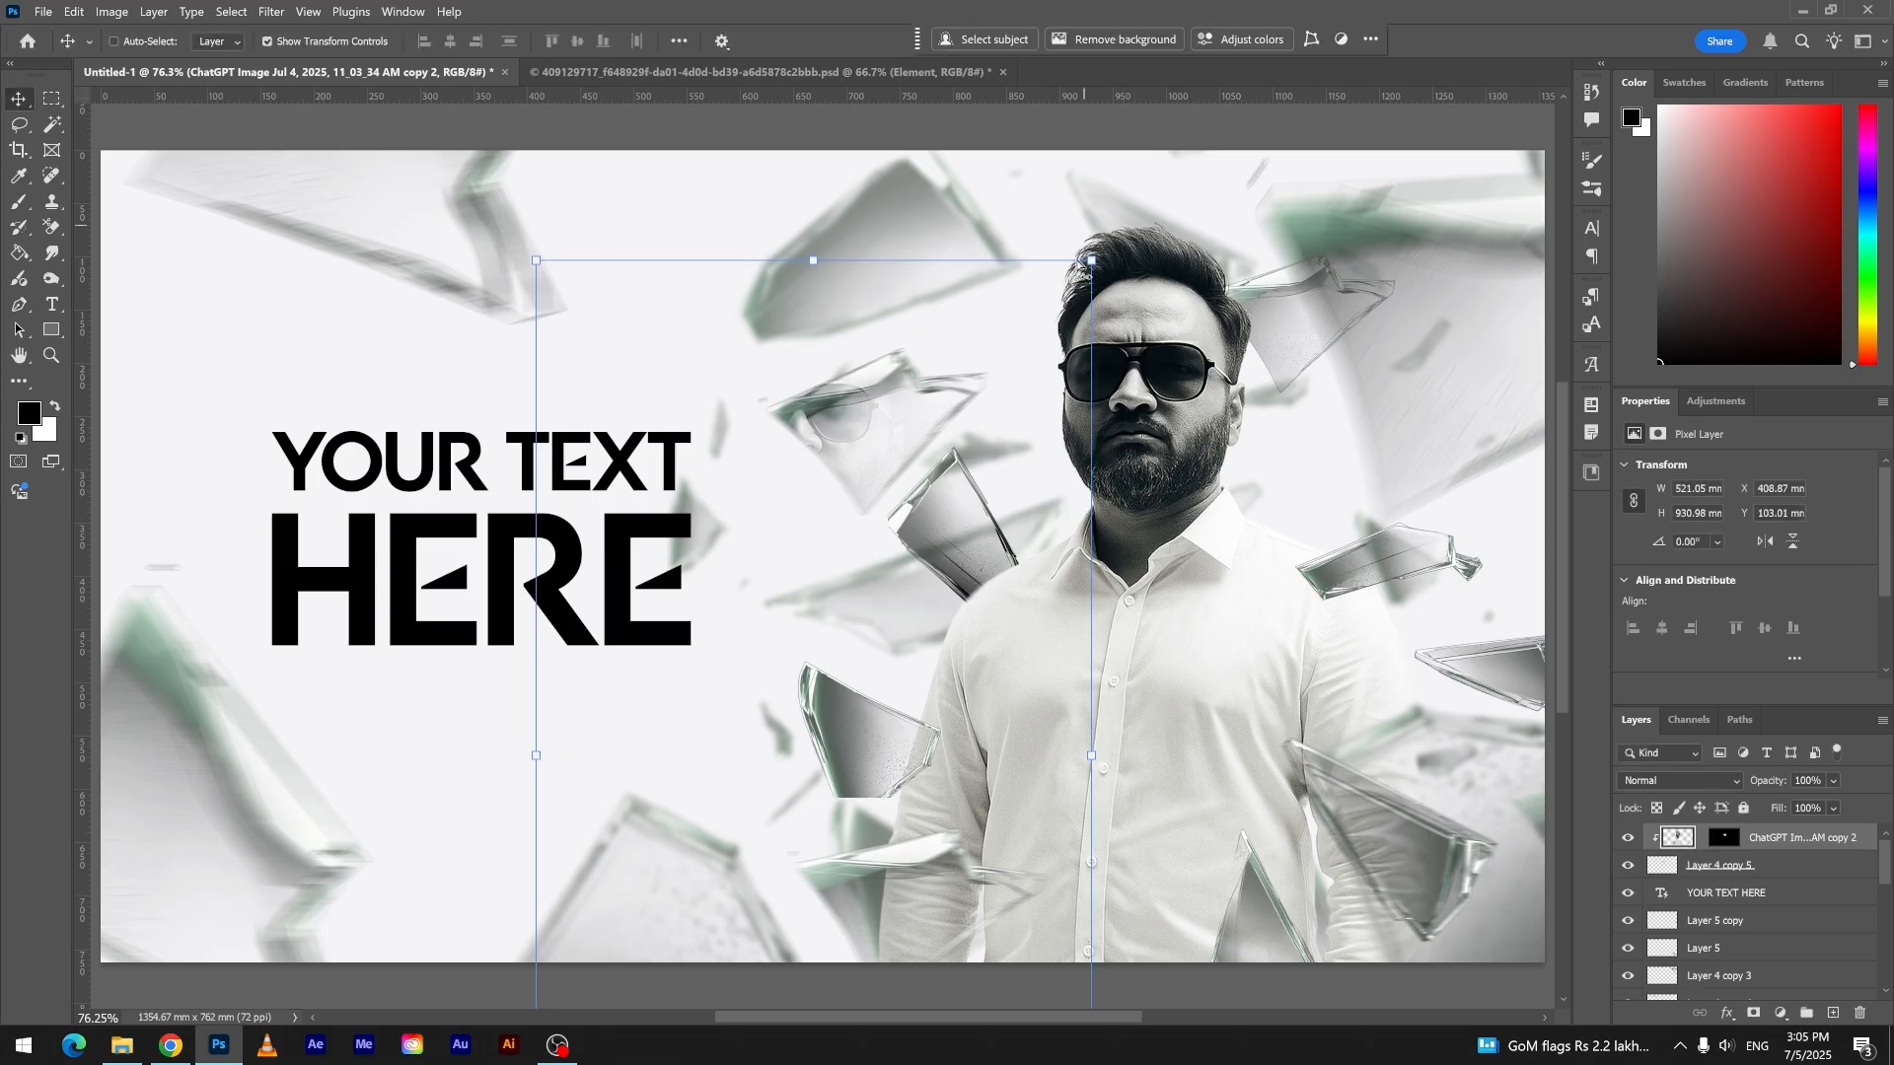
- Darken the face reflection by pulling down its midtones with Curves
{"action": "key", "text": "ctrl+m"}
{"action": "left_click_drag", "start_coordinate": [303, 388], "coordinate": [318, 436]}
{"action": "left_click", "coordinate": [671, 222]}
- Bring the shard beside the man's arm to the top, clip a copy of the reflection to it, and delete the copy's mask
{"action": "left_click", "coordinate": [884, 758]}
{"action": "left_click_drag", "start_coordinate": [1738, 986], "coordinate": [1745, 837]}
{"action": "left_click", "coordinate": [1766, 866]}
{"action": "key", "text": "ctrl+j"}
{"action": "left_click", "coordinate": [1738, 851], "text": "alt"}
{"action": "left_click", "coordinate": [1720, 837]}
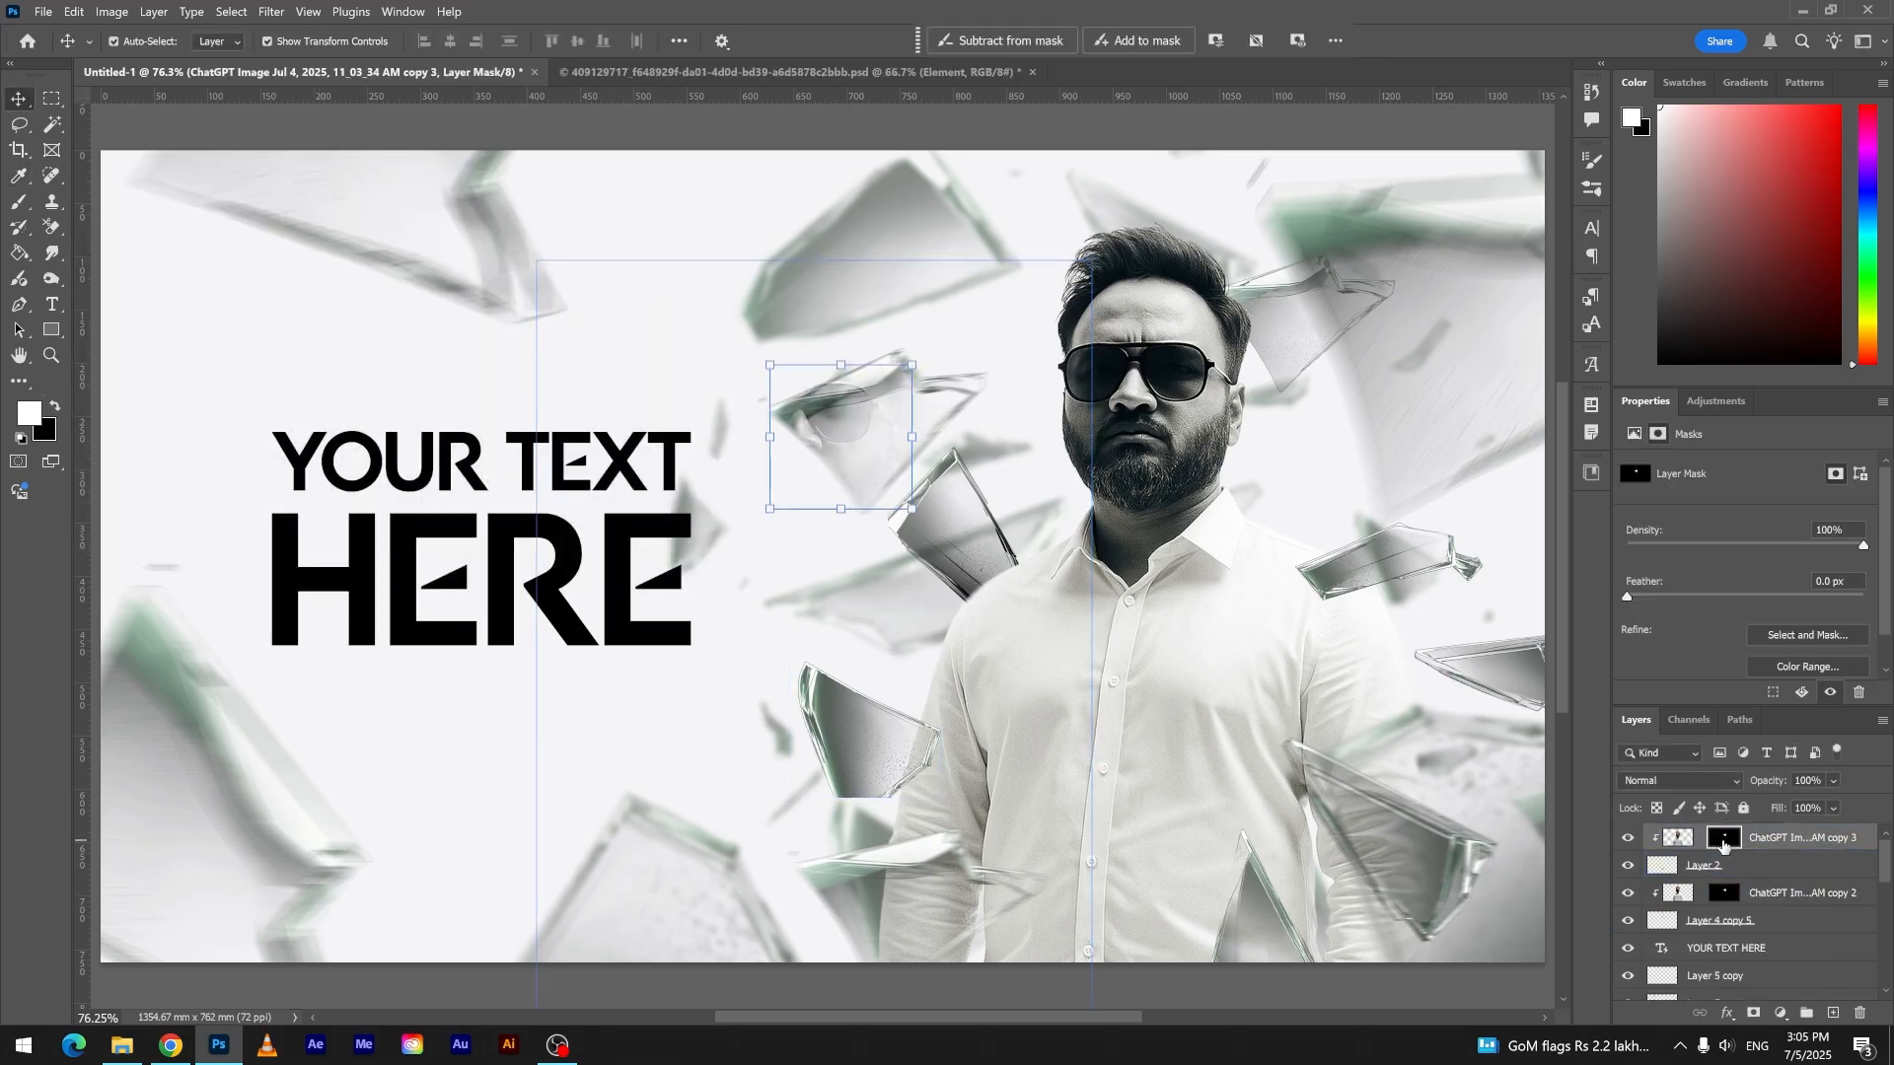
{"action": "key", "text": "Delete"}
- Scale the copied reflection to 51.54% and position it over the shard beside the man's arm
{"action": "left_click_drag", "start_coordinate": [852, 751], "coordinate": [1054, 528]}
{"action": "left_click_drag", "start_coordinate": [1297, 550], "coordinate": [1012, 565]}
{"action": "left_click_drag", "start_coordinate": [901, 712], "coordinate": [970, 813]}
{"action": "left_click_drag", "start_coordinate": [812, 636], "coordinate": [874, 685]}
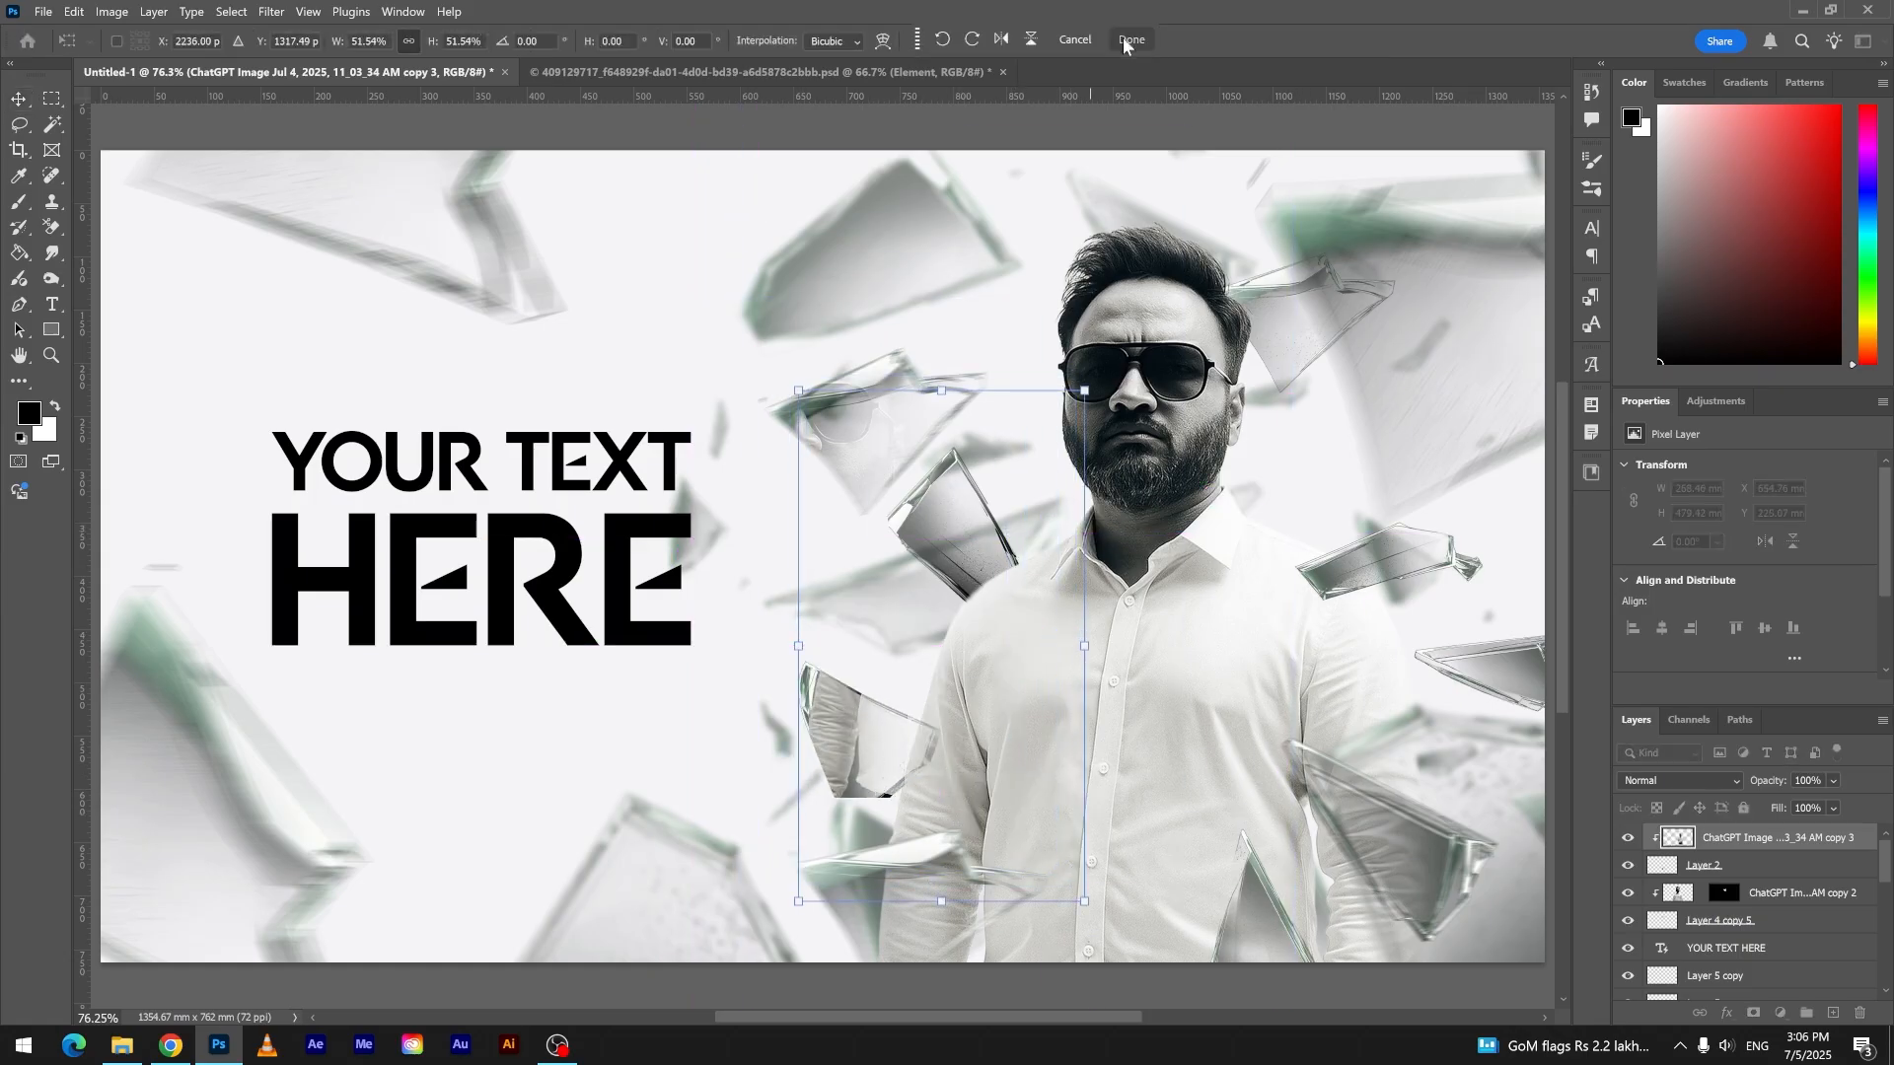
{"action": "left_click", "coordinate": [1133, 42]}
- Add an inverted layer mask to the arm reflection and paint it back in with a low-opacity white brush inside the shard
{"action": "left_click", "coordinate": [1752, 1013]}
{"action": "key", "text": "b"}
{"action": "key", "text": "x"}
{"action": "key", "text": "ctrl+i"}
{"action": "scroll", "coordinate": [937, 804], "scroll_direction": "up", "scroll_amount": 6}
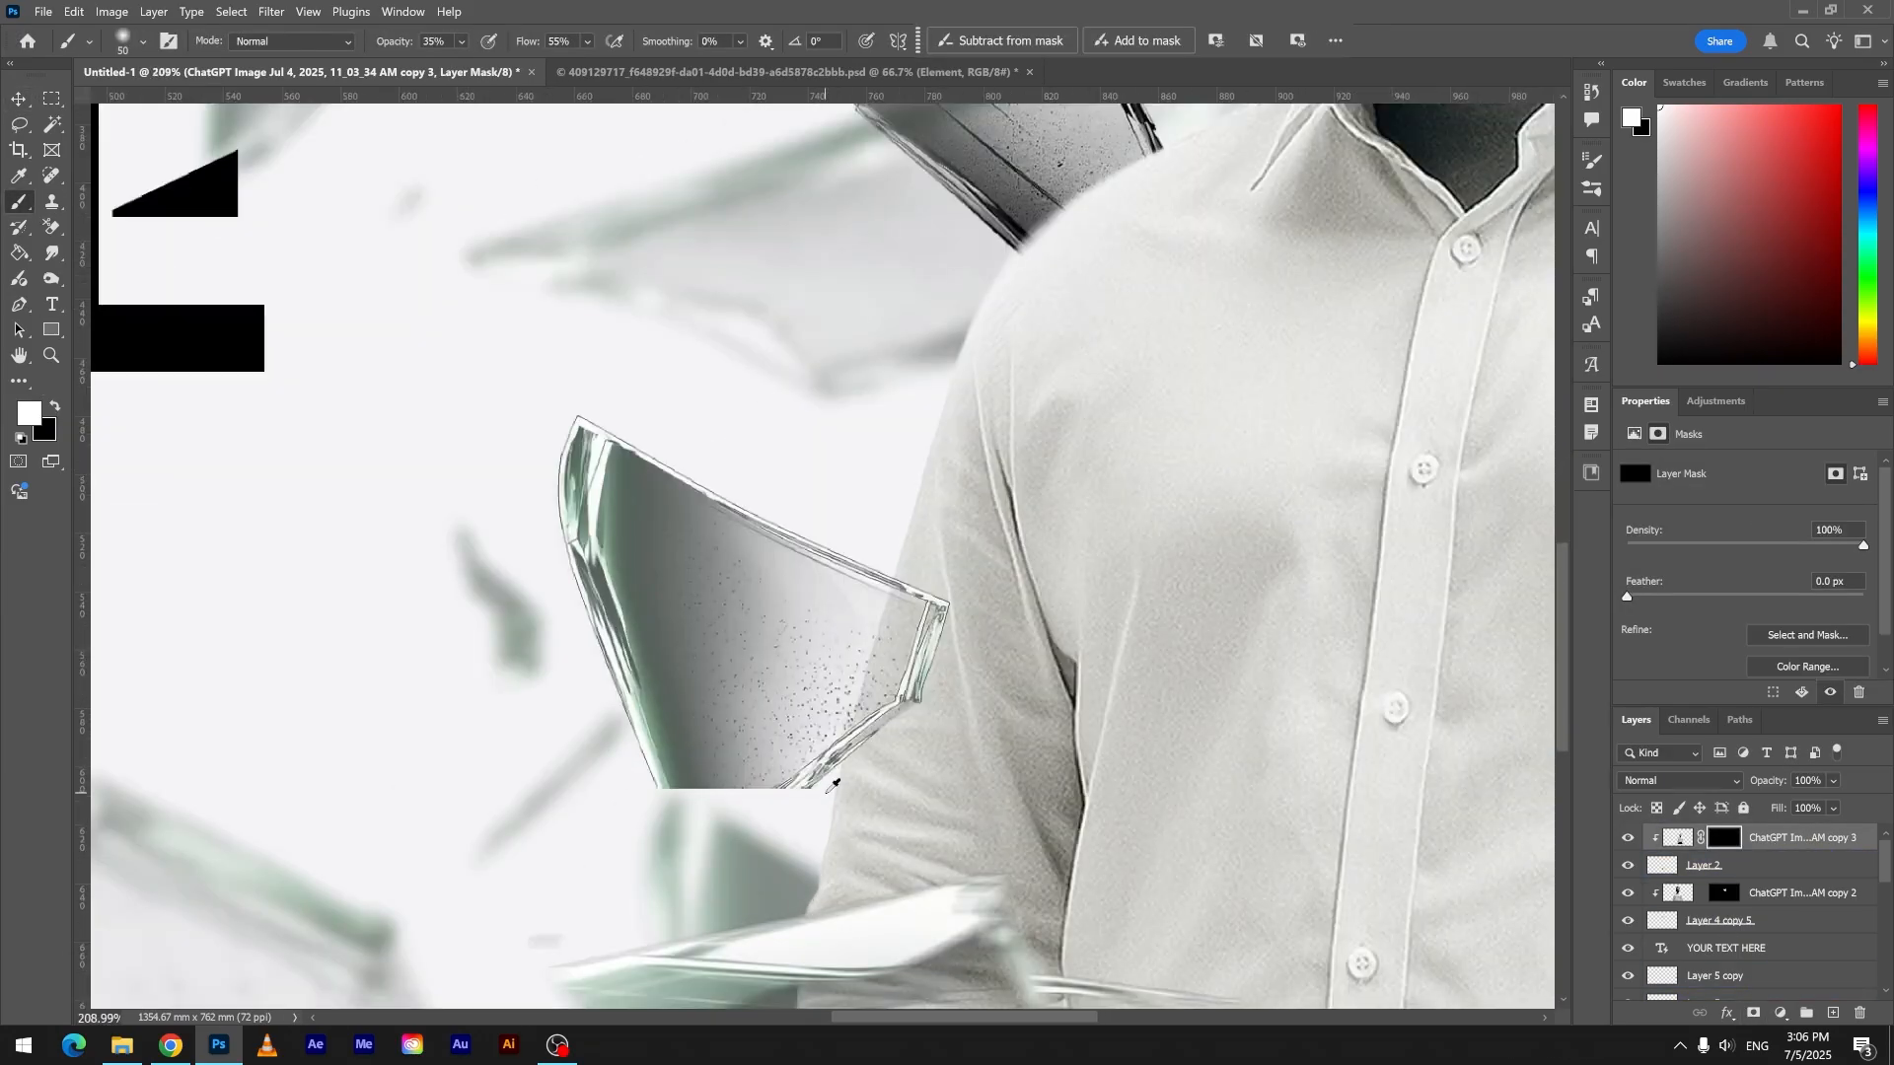
{"action": "mouse_move", "coordinate": [754, 611]}
{"action": "left_mouse_down"}
{"action": "mouse_move", "coordinate": [727, 705]}
{"action": "mouse_move", "coordinate": [683, 565]}
{"action": "left_mouse_up"}
{"action": "mouse_move", "coordinate": [731, 637]}
{"action": "left_mouse_down"}
{"action": "mouse_move", "coordinate": [777, 570]}
{"action": "mouse_move", "coordinate": [888, 639]}
{"action": "mouse_move", "coordinate": [739, 695]}
{"action": "mouse_move", "coordinate": [707, 767]}
{"action": "mouse_move", "coordinate": [693, 564]}
{"action": "mouse_move", "coordinate": [633, 500]}
{"action": "mouse_move", "coordinate": [696, 667]}
{"action": "left_mouse_up"}
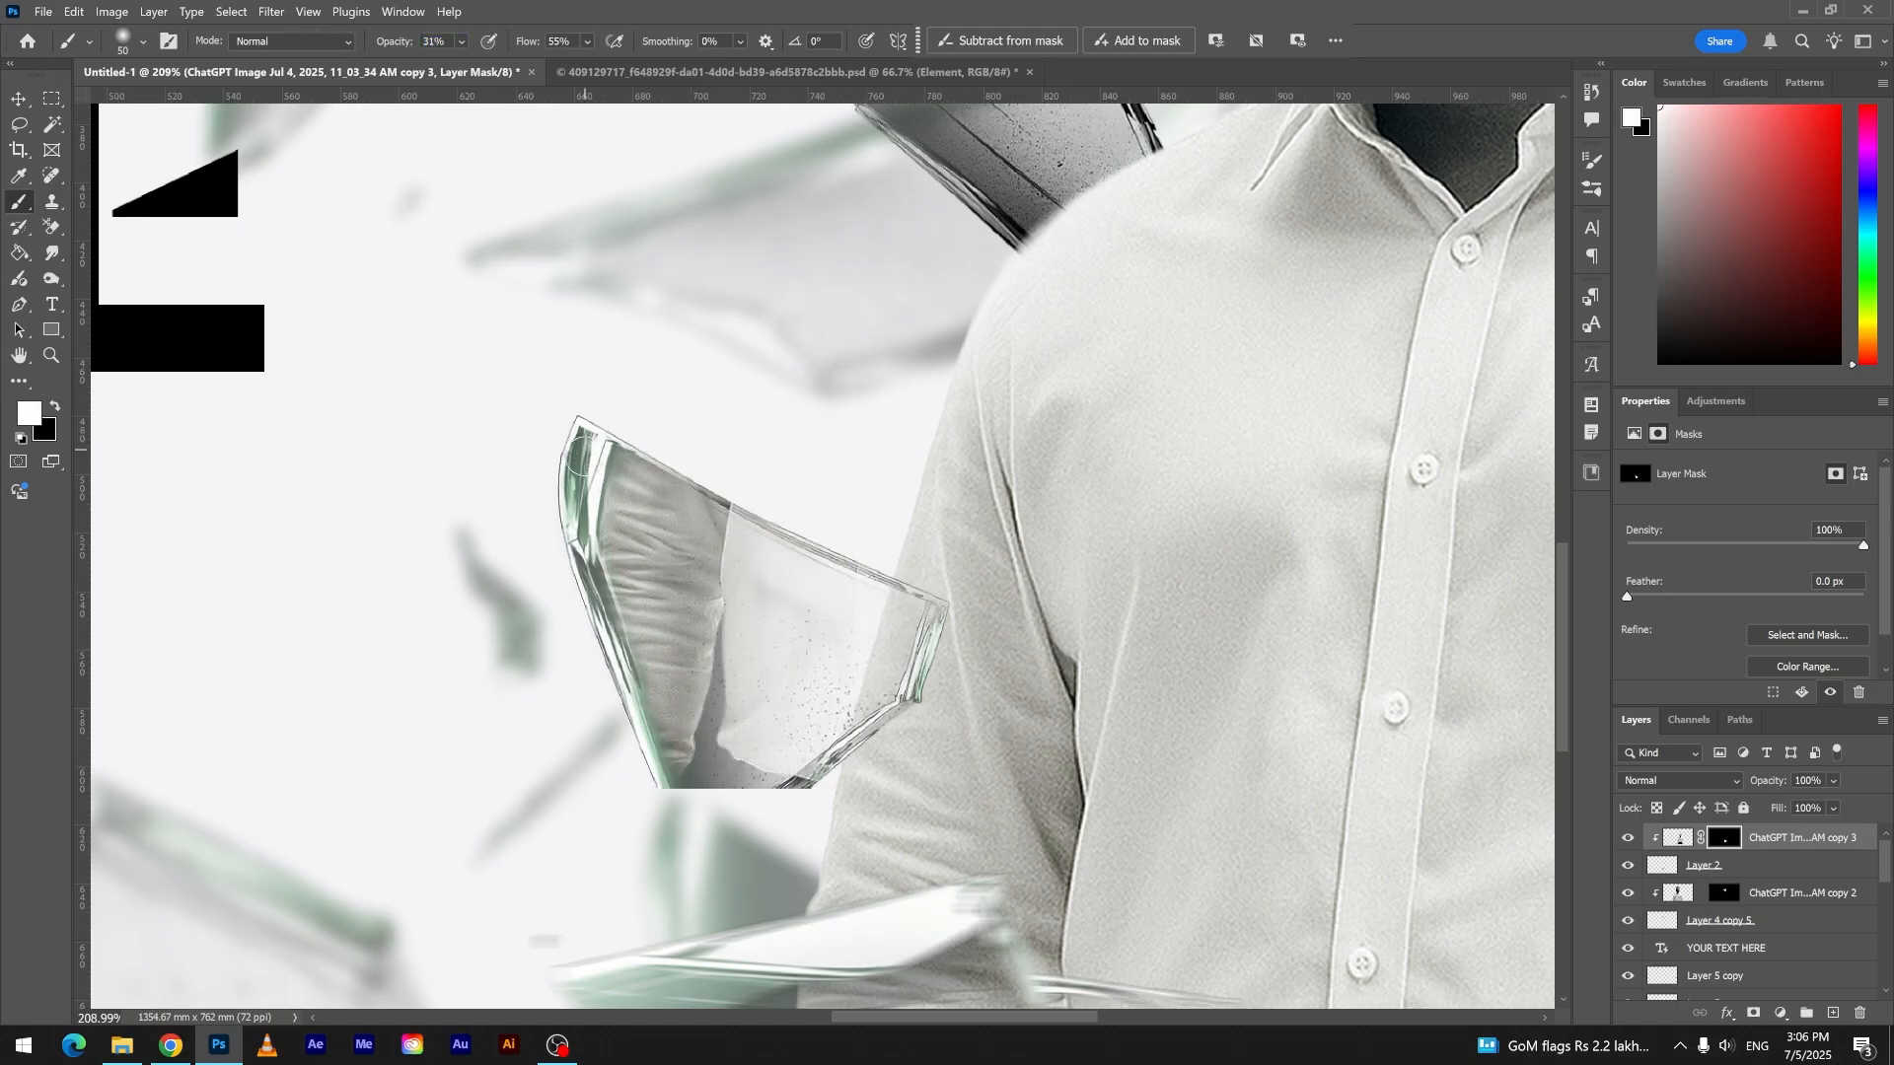
- Bring the small shard over the man's right-hand shoulder to the top and place a duplicate of the arm reflection above it
{"action": "key", "text": "ctrl+0"}
{"action": "key", "text": "v"}
{"action": "left_click", "coordinate": [1488, 665]}
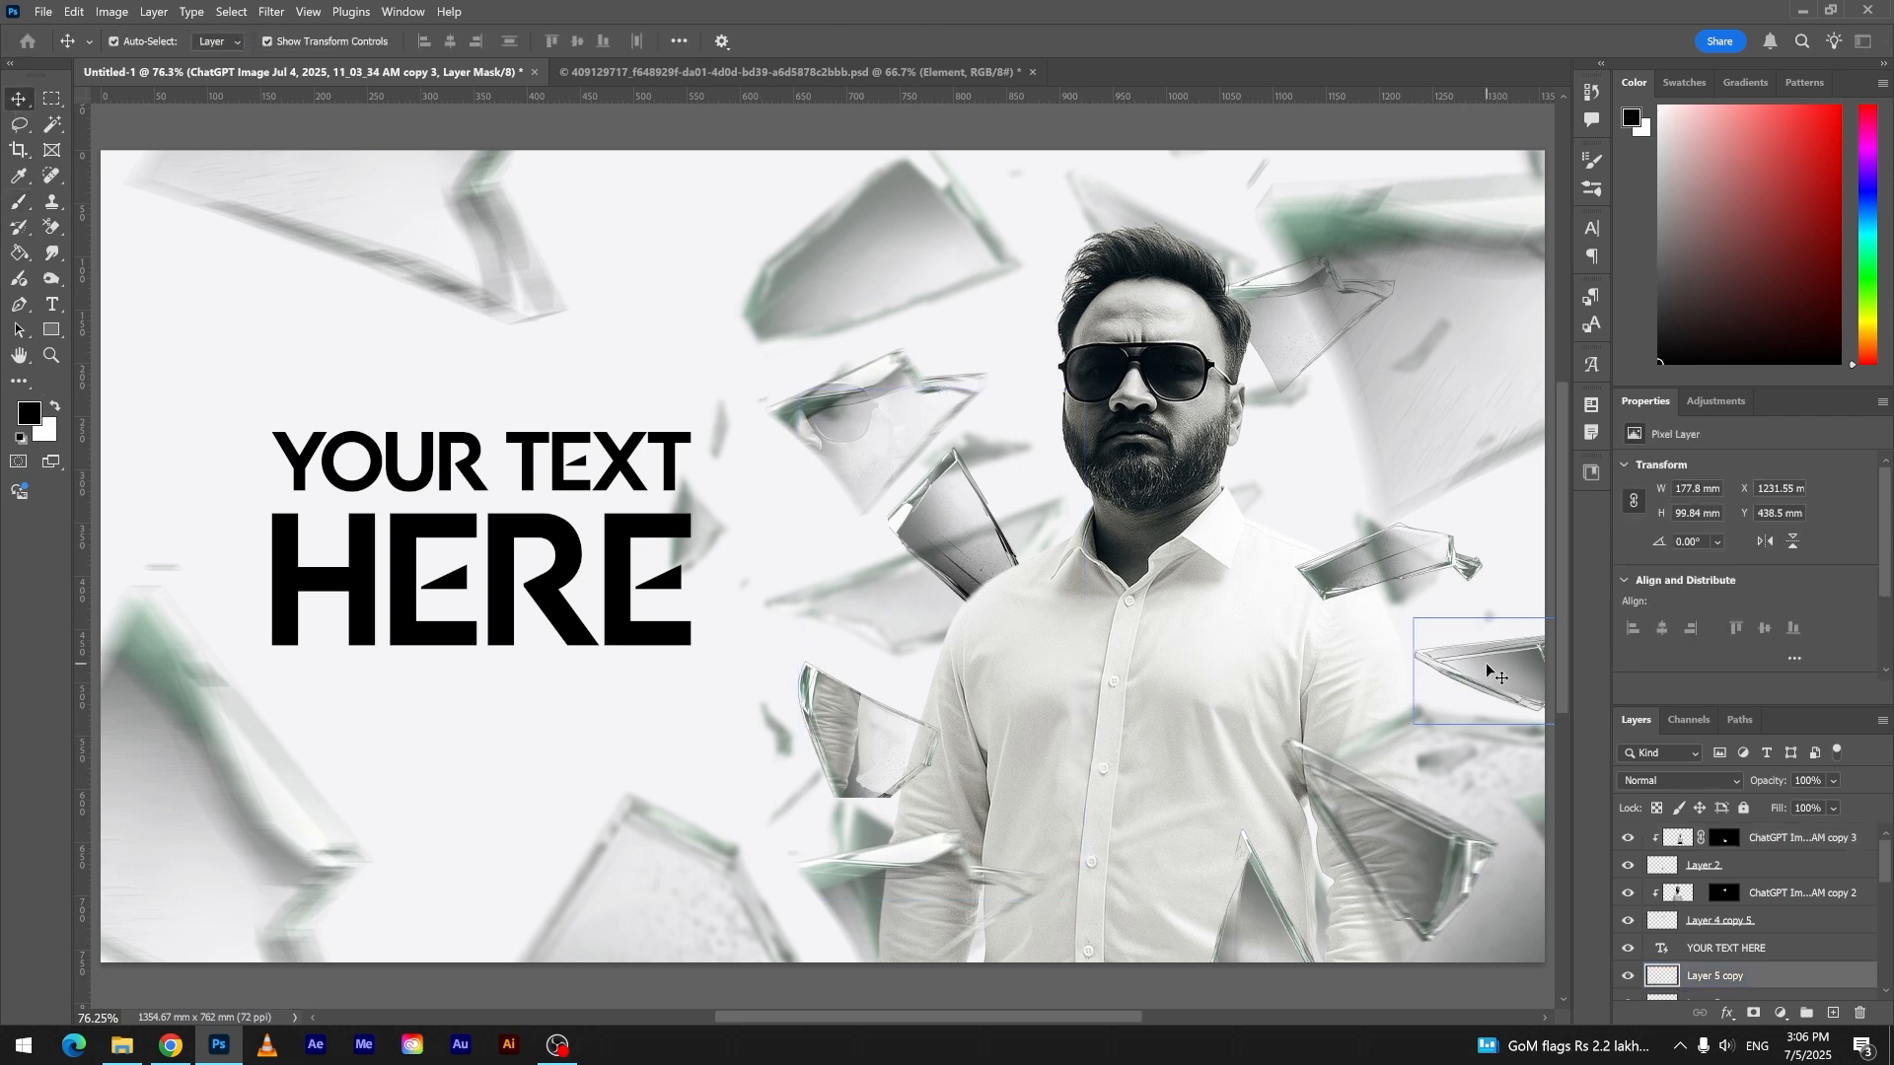
{"action": "left_click", "coordinate": [1466, 560]}
{"action": "left_click_drag", "start_coordinate": [1711, 846], "coordinate": [1747, 831]}
{"action": "left_click", "coordinate": [1767, 864]}
{"action": "key", "text": "ctrl+j"}
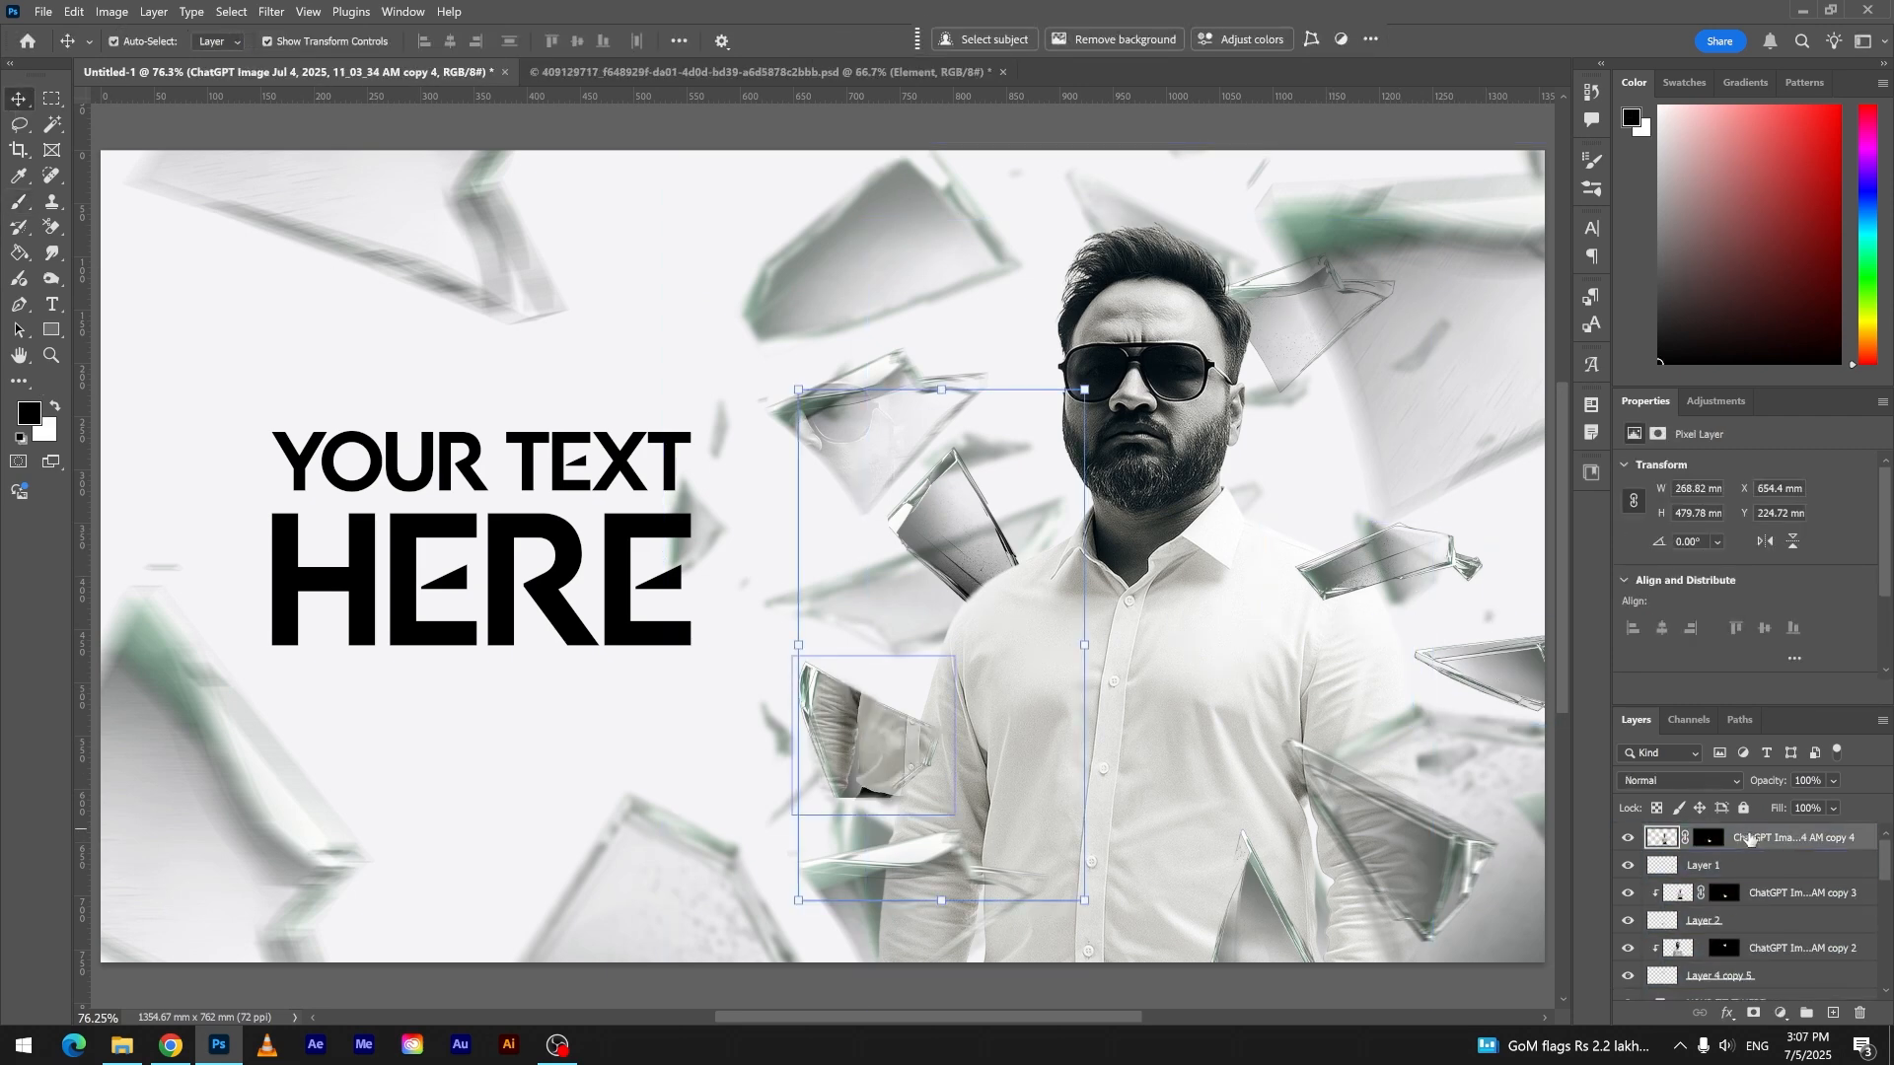
- Delete the duplicated reflection's mask, position it over the shoulder shard, and clip it to that shard
{"action": "right_click", "coordinate": [1708, 839]}
{"action": "left_click", "coordinate": [1760, 870]}
{"action": "left_click_drag", "start_coordinate": [935, 739], "coordinate": [1336, 782]}
{"action": "left_click", "coordinate": [1678, 851], "text": "alt"}
- Scale the shoulder shard's clipped reflection to 197.24% and reposition it within the shard
{"action": "left_click_drag", "start_coordinate": [1373, 579], "coordinate": [1377, 599]}
{"action": "left_click_drag", "start_coordinate": [1205, 707], "coordinate": [927, 706]}
{"action": "left_click_drag", "start_coordinate": [1241, 675], "coordinate": [1366, 835]}
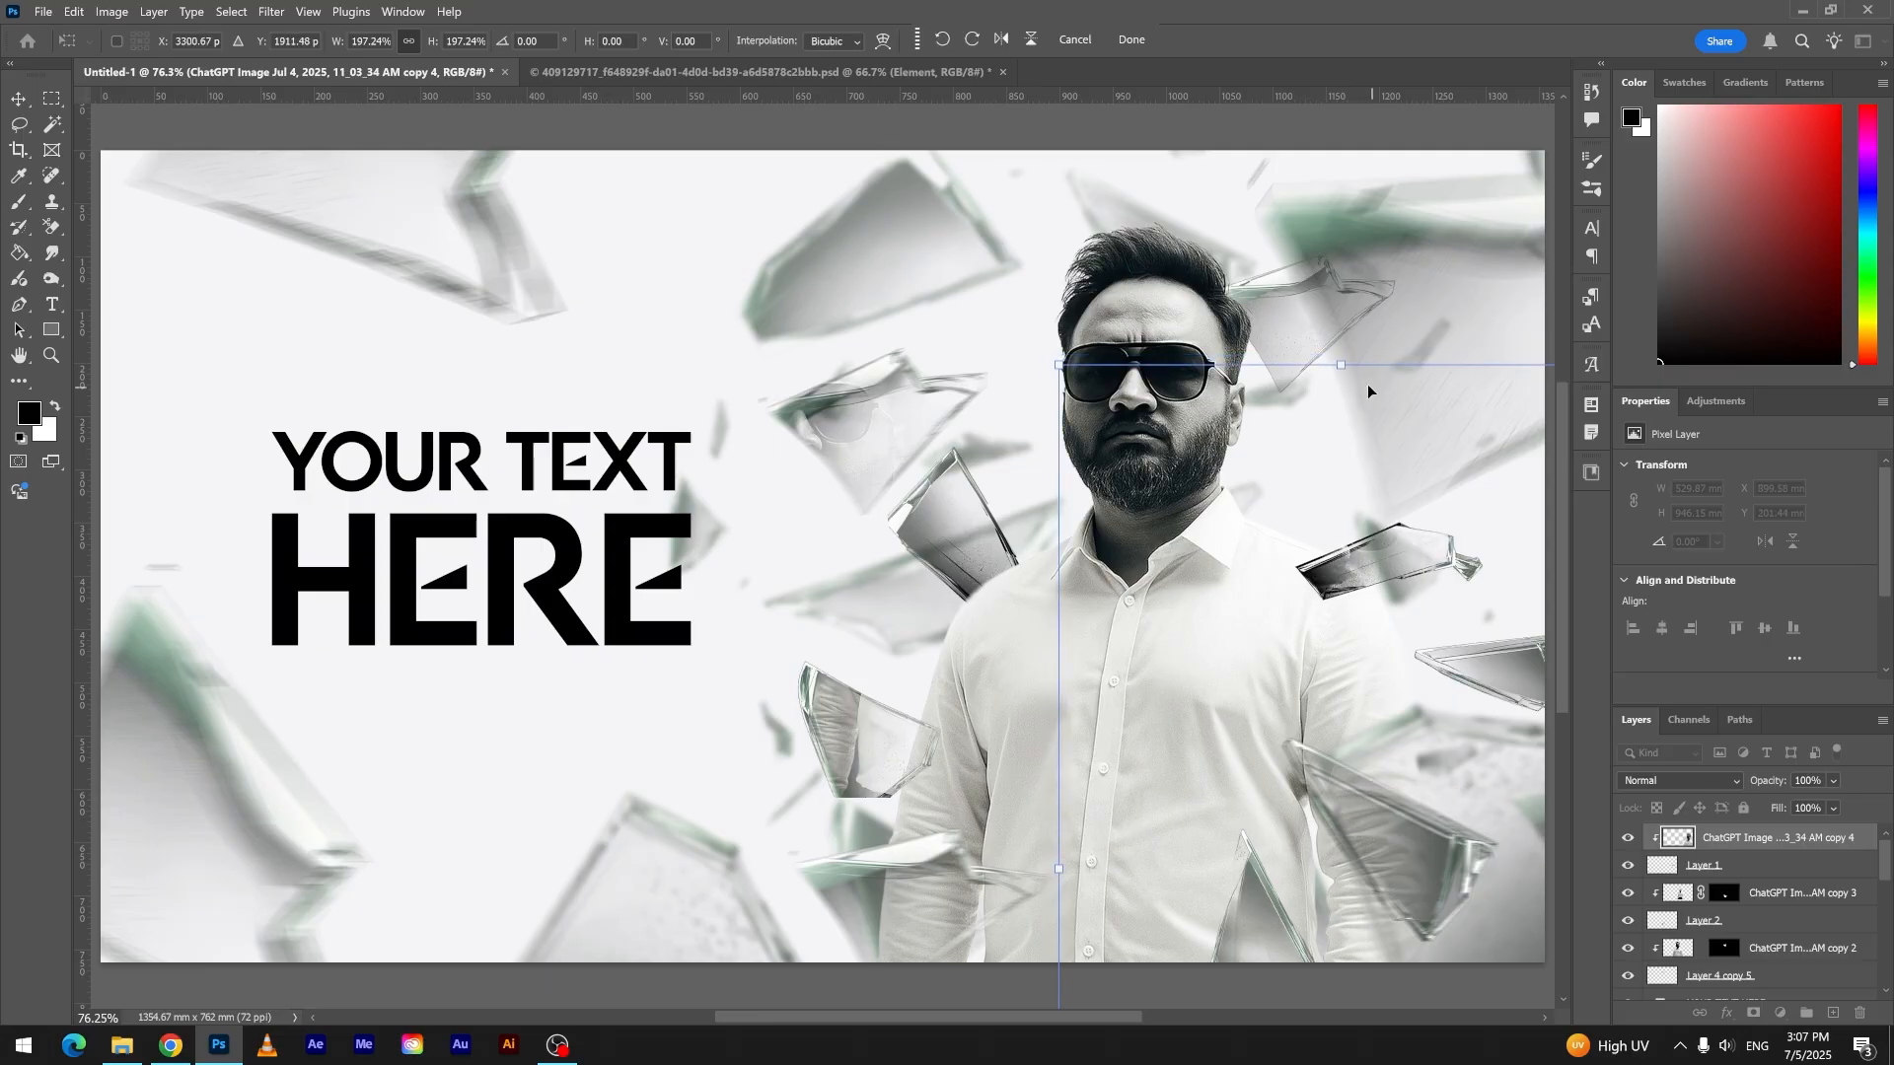
{"action": "mouse_move", "coordinate": [1326, 504]}
{"action": "left_mouse_down"}
{"action": "mouse_move", "coordinate": [1355, 530]}
{"action": "mouse_move", "coordinate": [961, 536]}
{"action": "left_mouse_up"}
{"action": "key", "text": "Return"}
- Add a layer mask to the shoulder shard's reflection and set up the Brush tool with black at 31% opacity
{"action": "scroll", "coordinate": [1397, 582], "scroll_direction": "up", "scroll_amount": 5}
{"action": "scroll", "coordinate": [1397, 582], "scroll_direction": "up", "scroll_amount": 4}
{"action": "left_click", "coordinate": [1753, 1013]}
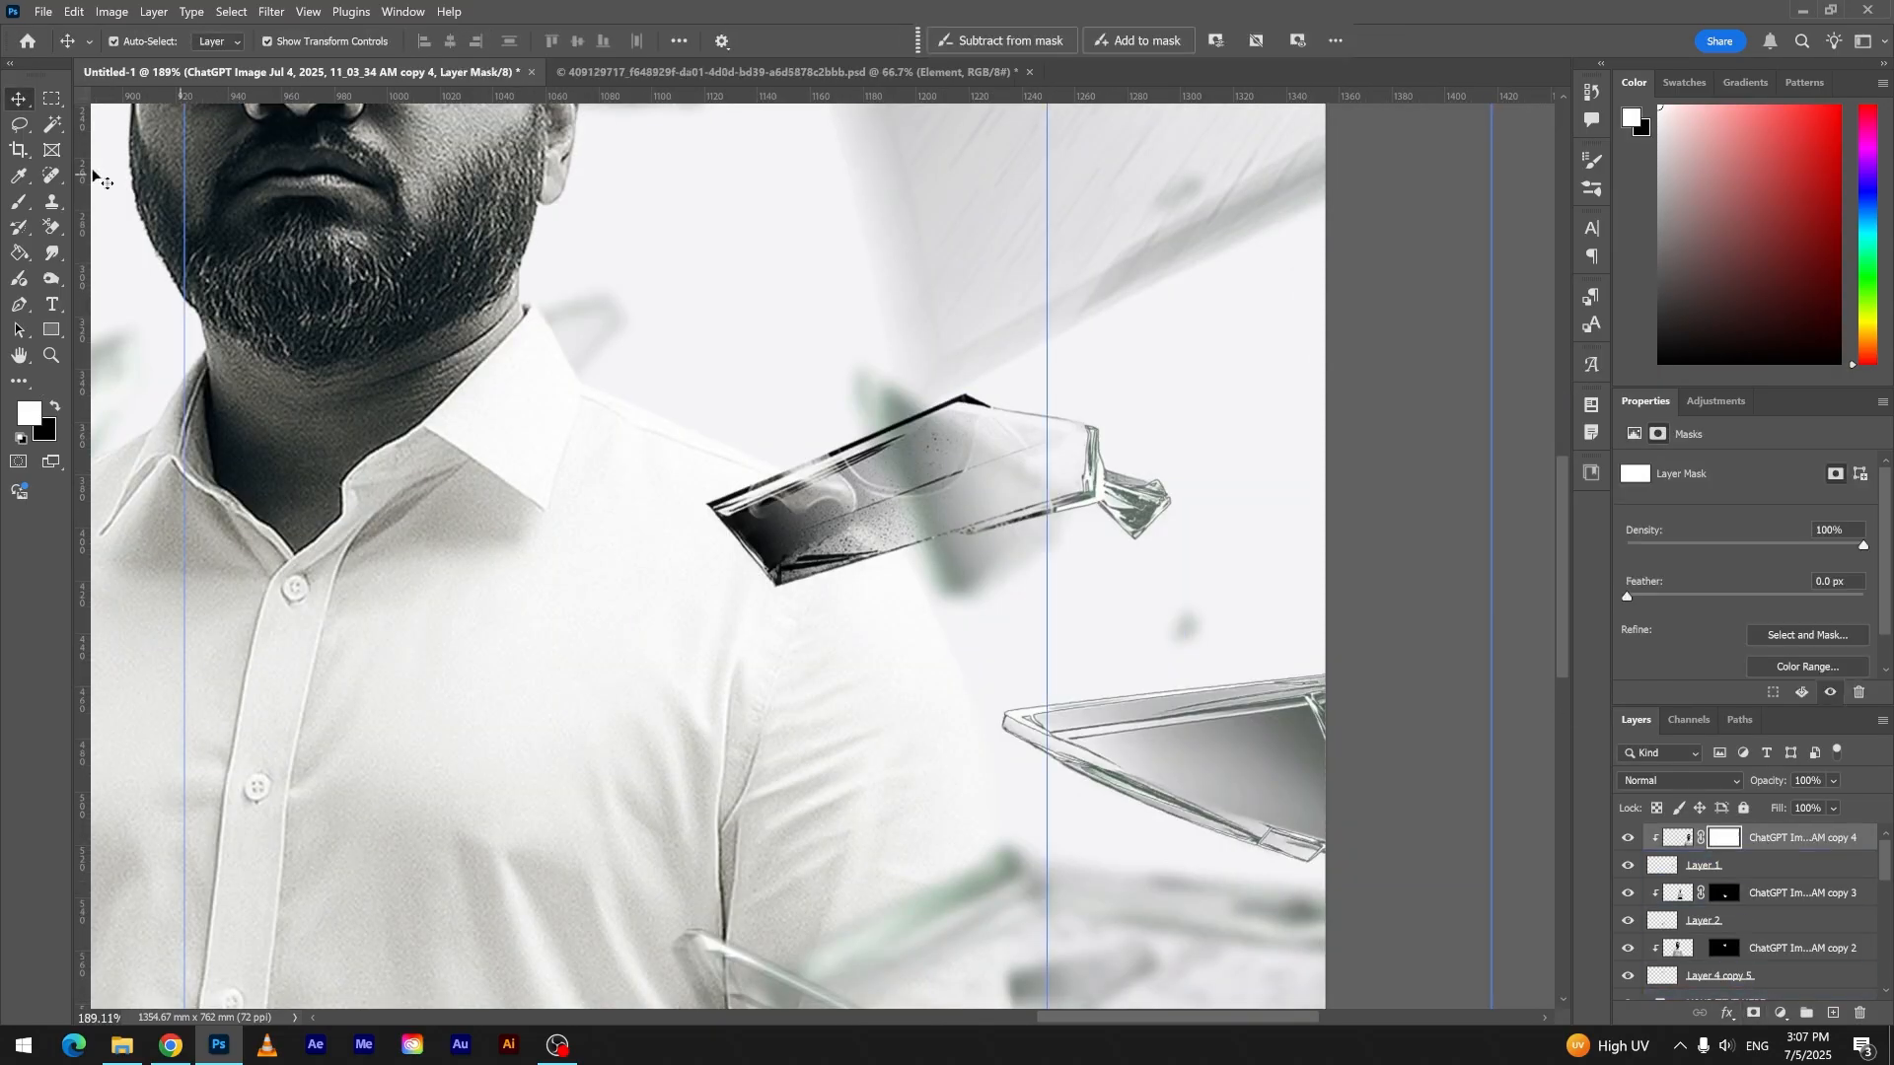
{"action": "left_click", "coordinate": [20, 201]}
{"action": "left_click", "coordinate": [56, 408]}
{"action": "key", "text": "ctrl+0"}
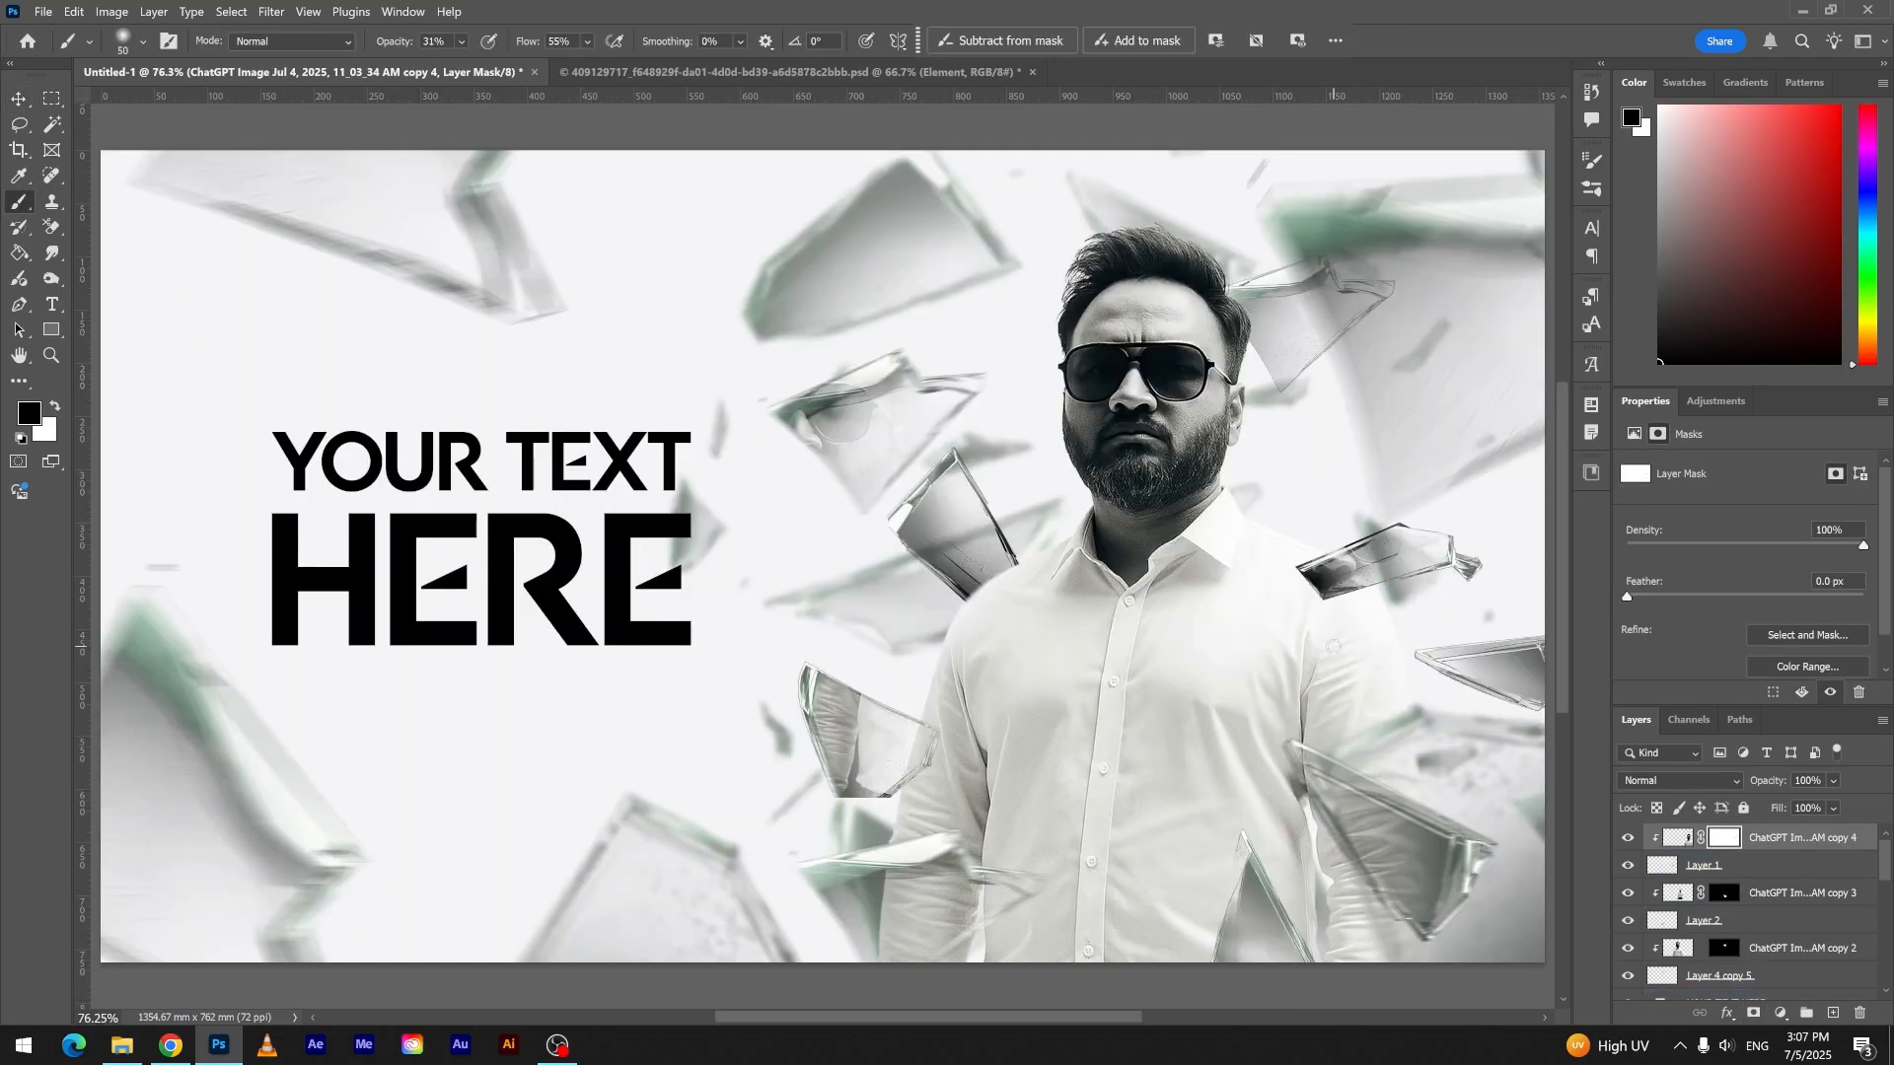
- Duplicate the man's image above the shard layer behind his head and clip the copy to that shard
{"action": "left_click", "coordinate": [23, 100]}
{"action": "left_click", "coordinate": [1312, 324]}
{"action": "left_click", "coordinate": [1744, 904]}
{"action": "key", "text": "ctrl+j"}
{"action": "left_click_drag", "start_coordinate": [1742, 905], "coordinate": [1735, 945]}
{"action": "left_click", "coordinate": [1628, 959]}
{"action": "left_click", "coordinate": [1627, 959]}
{"action": "left_click", "coordinate": [1677, 946], "text": "alt"}
- Transform the man image clipped to the shard behind his head and offset it to X 794.46 mm, Y 142.17 mm
{"action": "key", "text": "ctrl+t"}
{"action": "left_click_drag", "start_coordinate": [1188, 603], "coordinate": [1270, 687]}
{"action": "key", "text": "Return"}
- Darken the reflection behind the man's head with a Curves point mapping input 167 to output 47
{"action": "key", "text": "ctrl+m"}
{"action": "left_click_drag", "start_coordinate": [307, 383], "coordinate": [334, 474]}
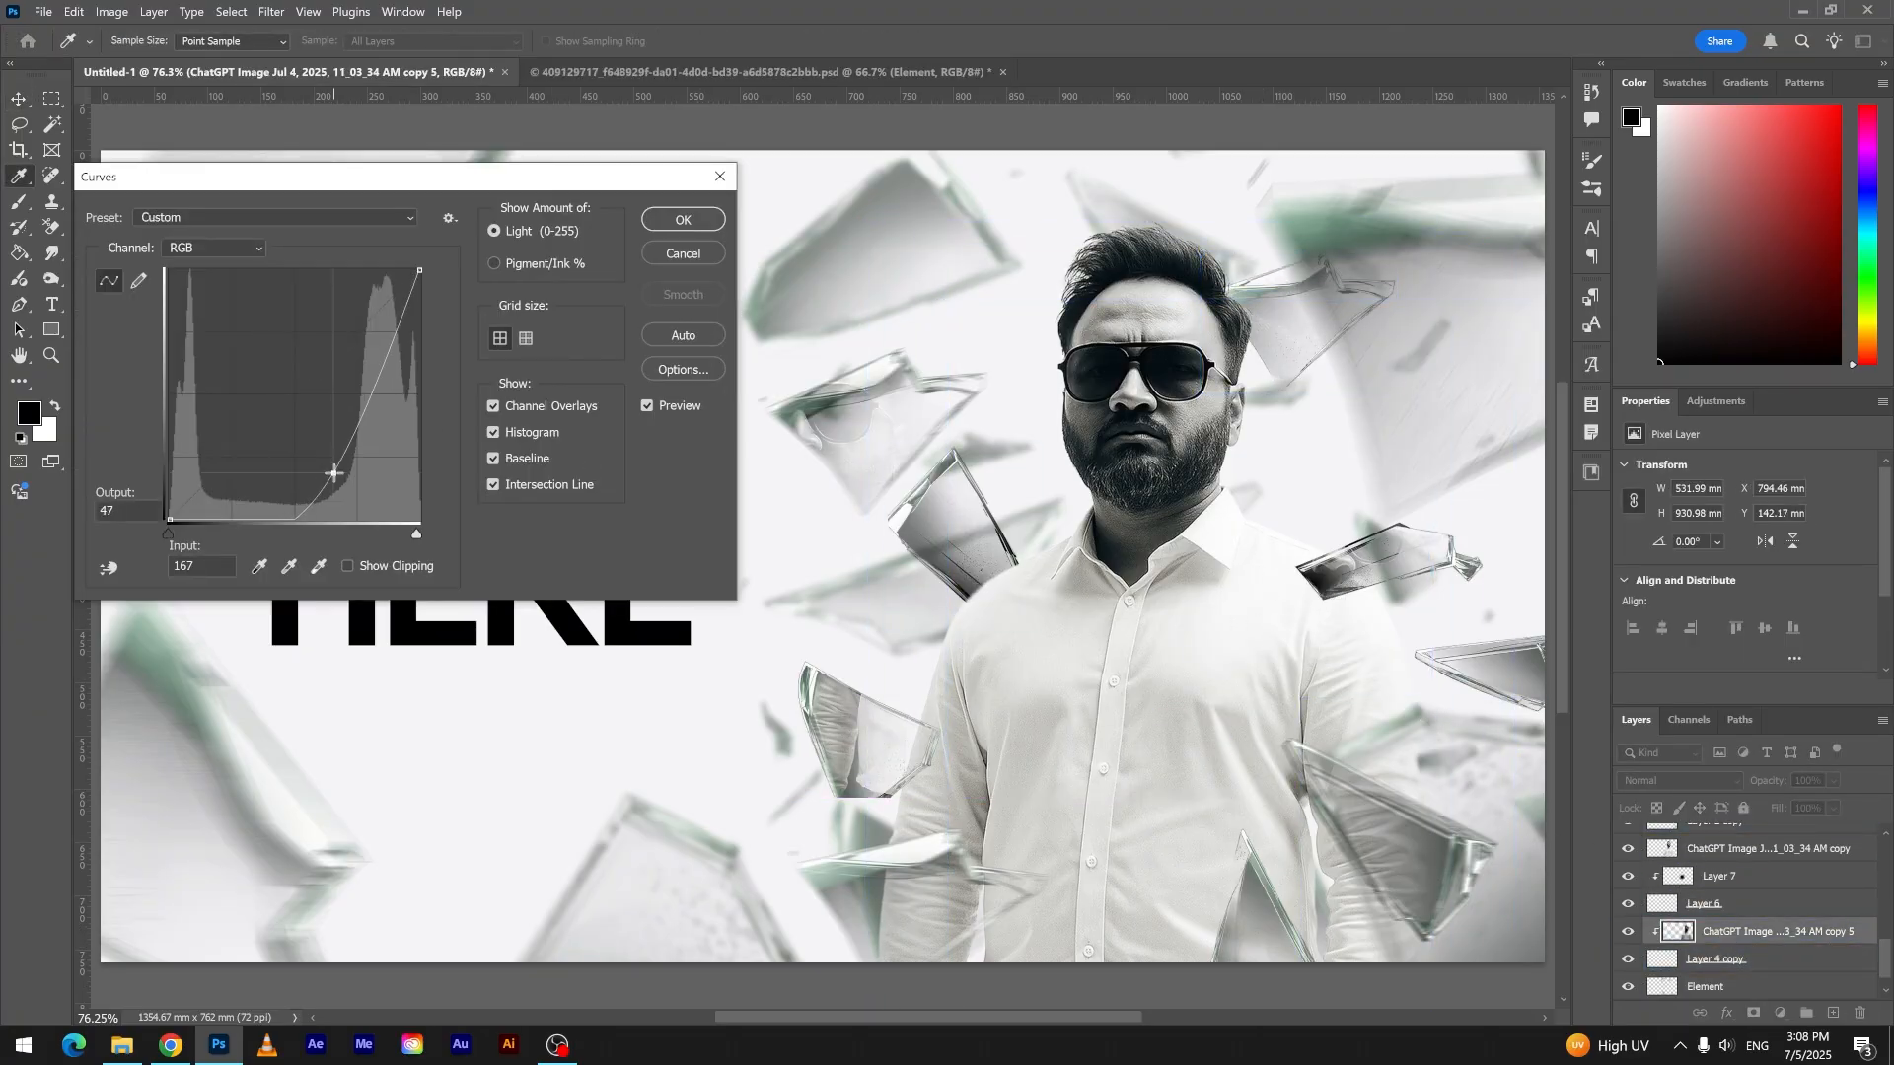
{"action": "left_click", "coordinate": [682, 220]}
- Darken the shard behind the man's head by lowering its midtones with Curves
{"action": "left_click", "coordinate": [1714, 959]}
{"action": "key", "text": "ctrl+m"}
{"action": "left_click_drag", "start_coordinate": [314, 376], "coordinate": [341, 467]}
{"action": "left_click", "coordinate": [682, 220]}
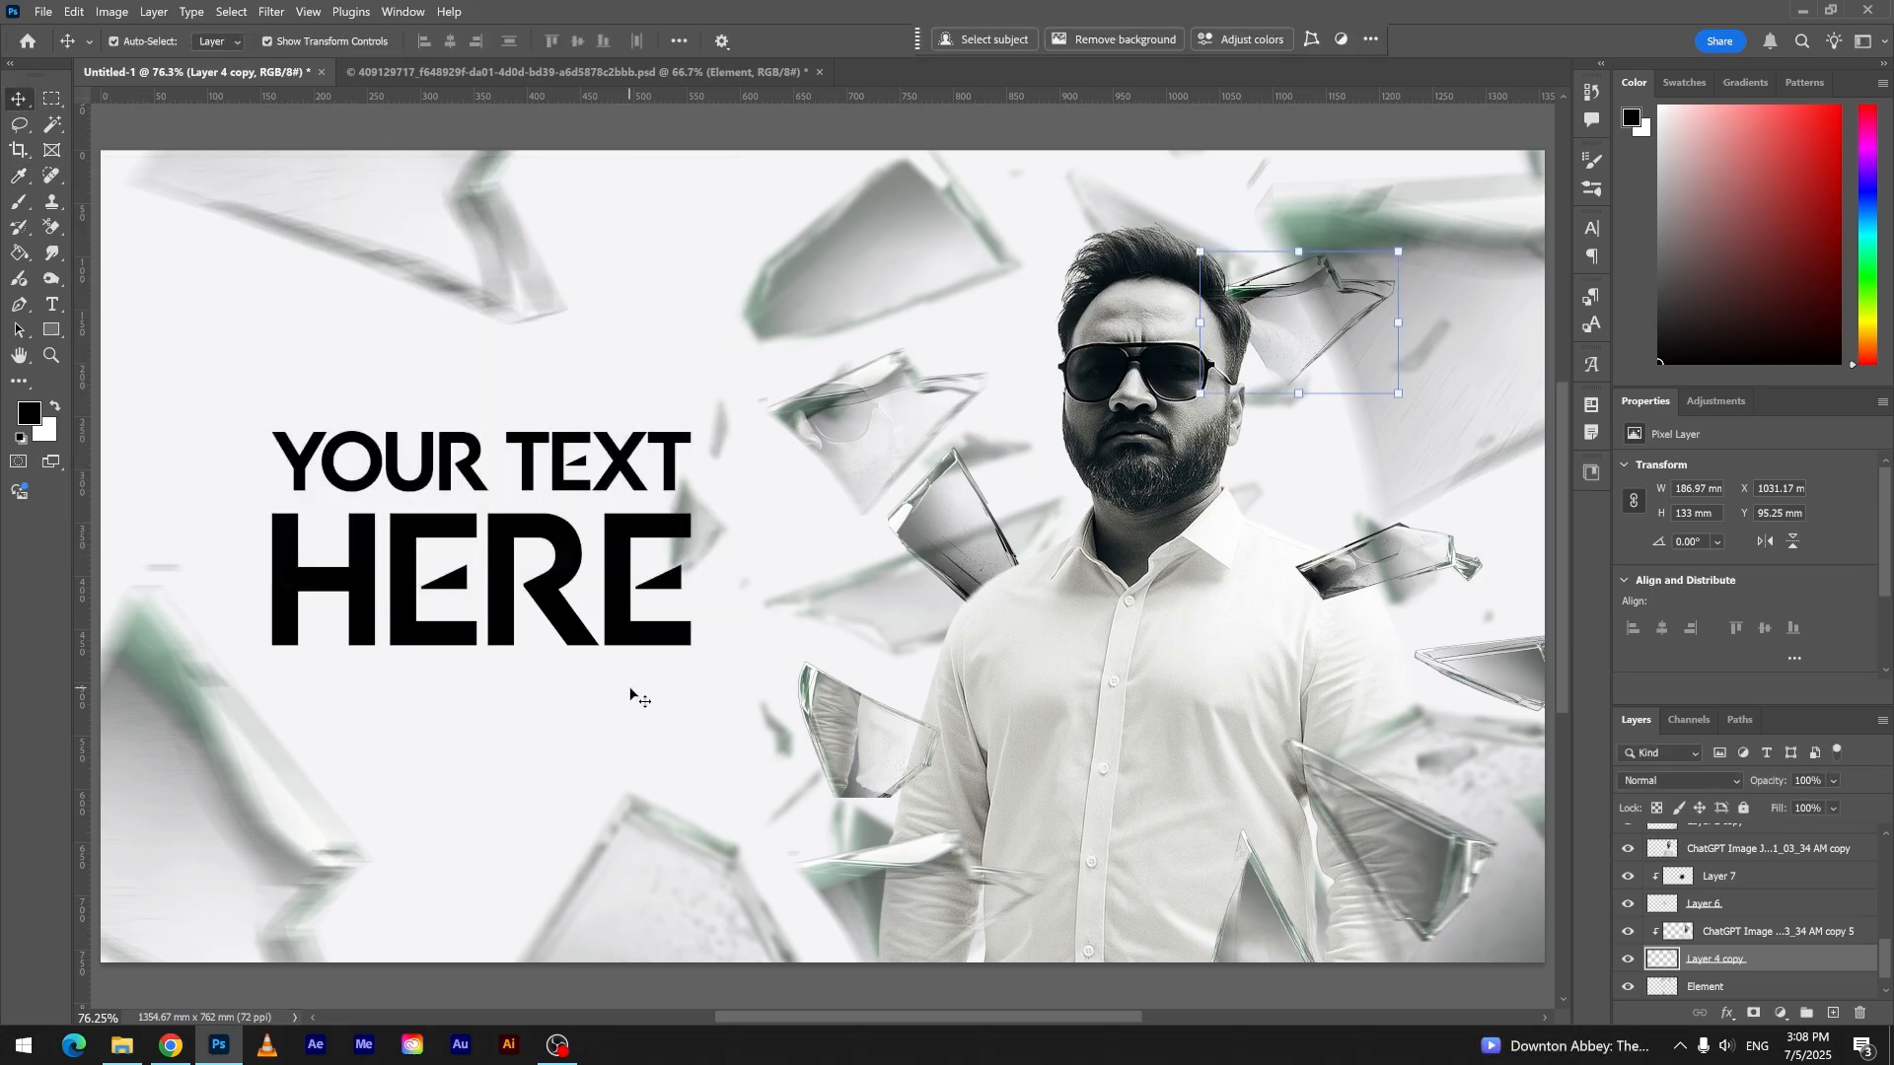
{"action": "key", "text": "ctrl+0"}
{"action": "left_click_drag", "start_coordinate": [1451, 437], "coordinate": [1416, 241]}
{"action": "left_click", "coordinate": [389, 346]}
{"action": "key", "text": "ctrl+0"}
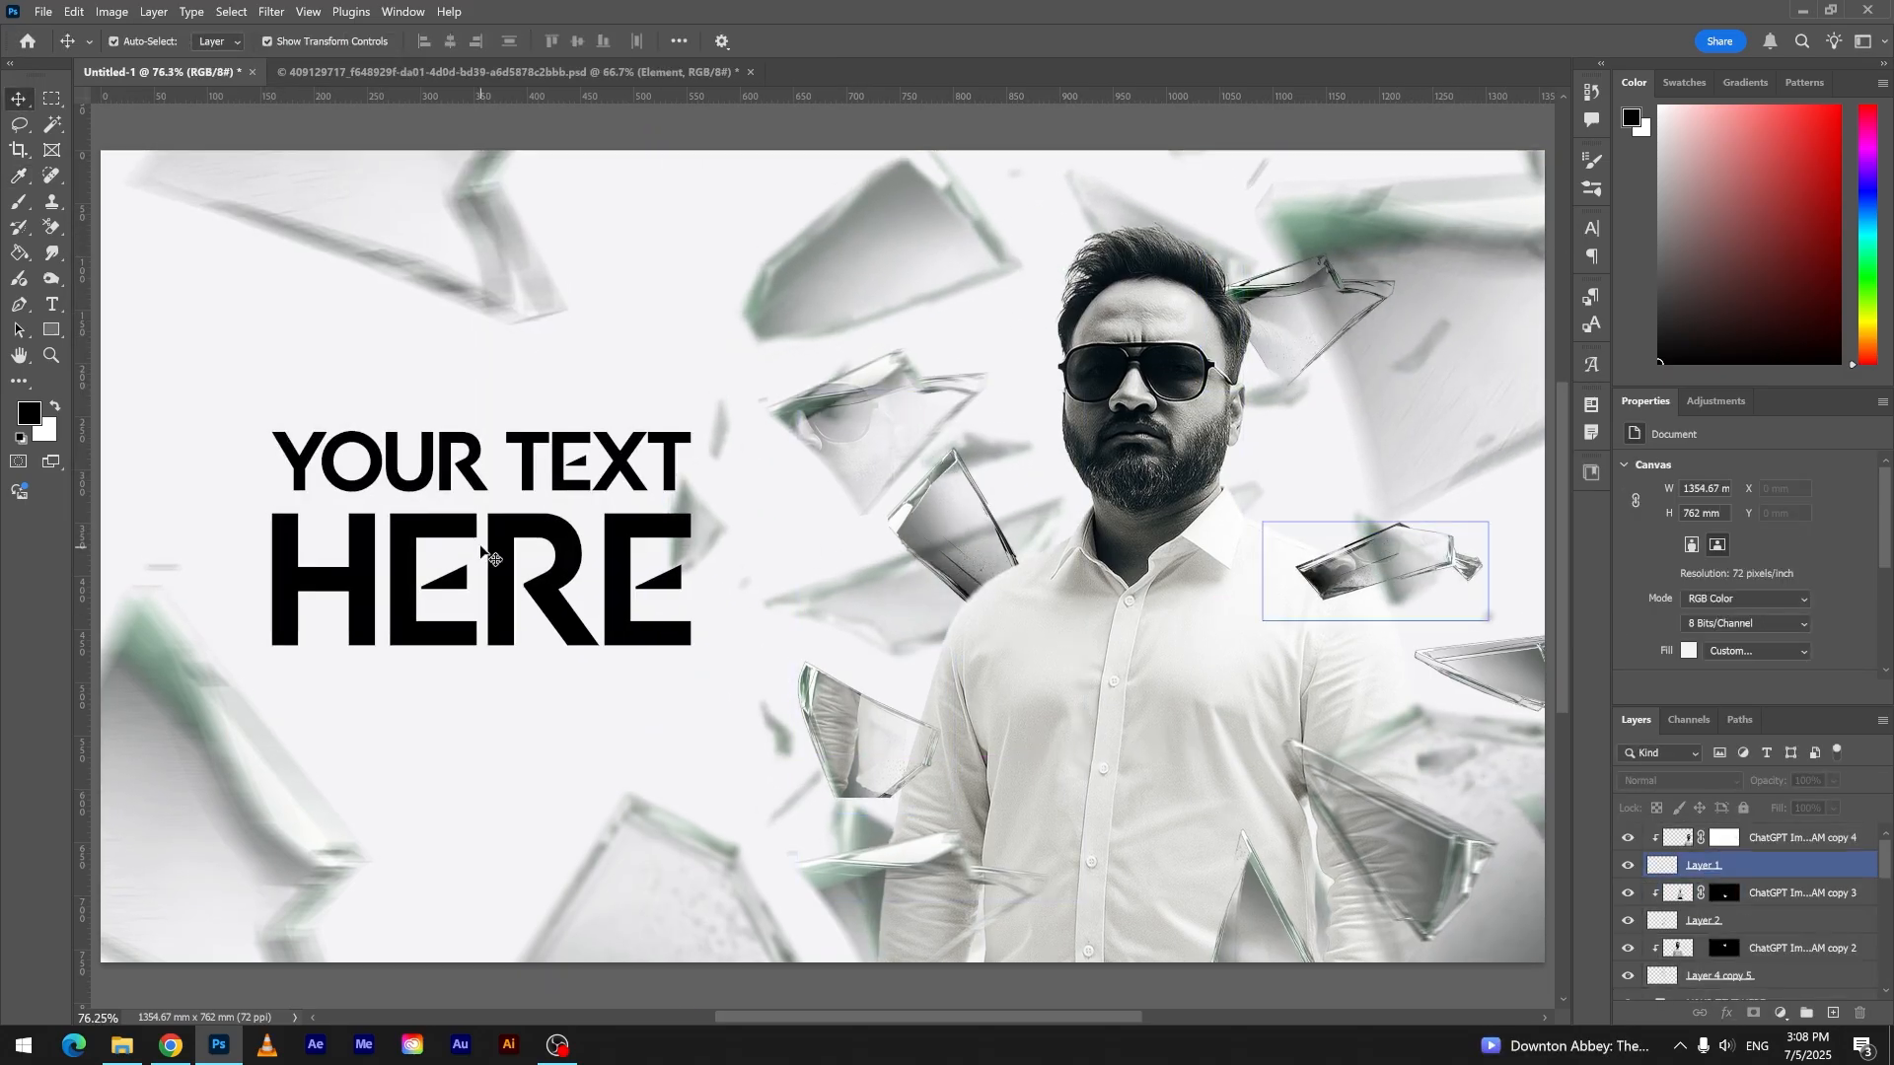
- Move the headline layer to the top and hide it, then stamp all visible layers into a merged layer beneath it
{"action": "left_click", "coordinate": [486, 553]}
{"action": "left_click_drag", "start_coordinate": [1742, 984], "coordinate": [1744, 811]}
{"action": "left_click", "coordinate": [1627, 838]}
{"action": "left_click", "coordinate": [1740, 867]}
{"action": "key", "text": "ctrl+alt+shift+e"}
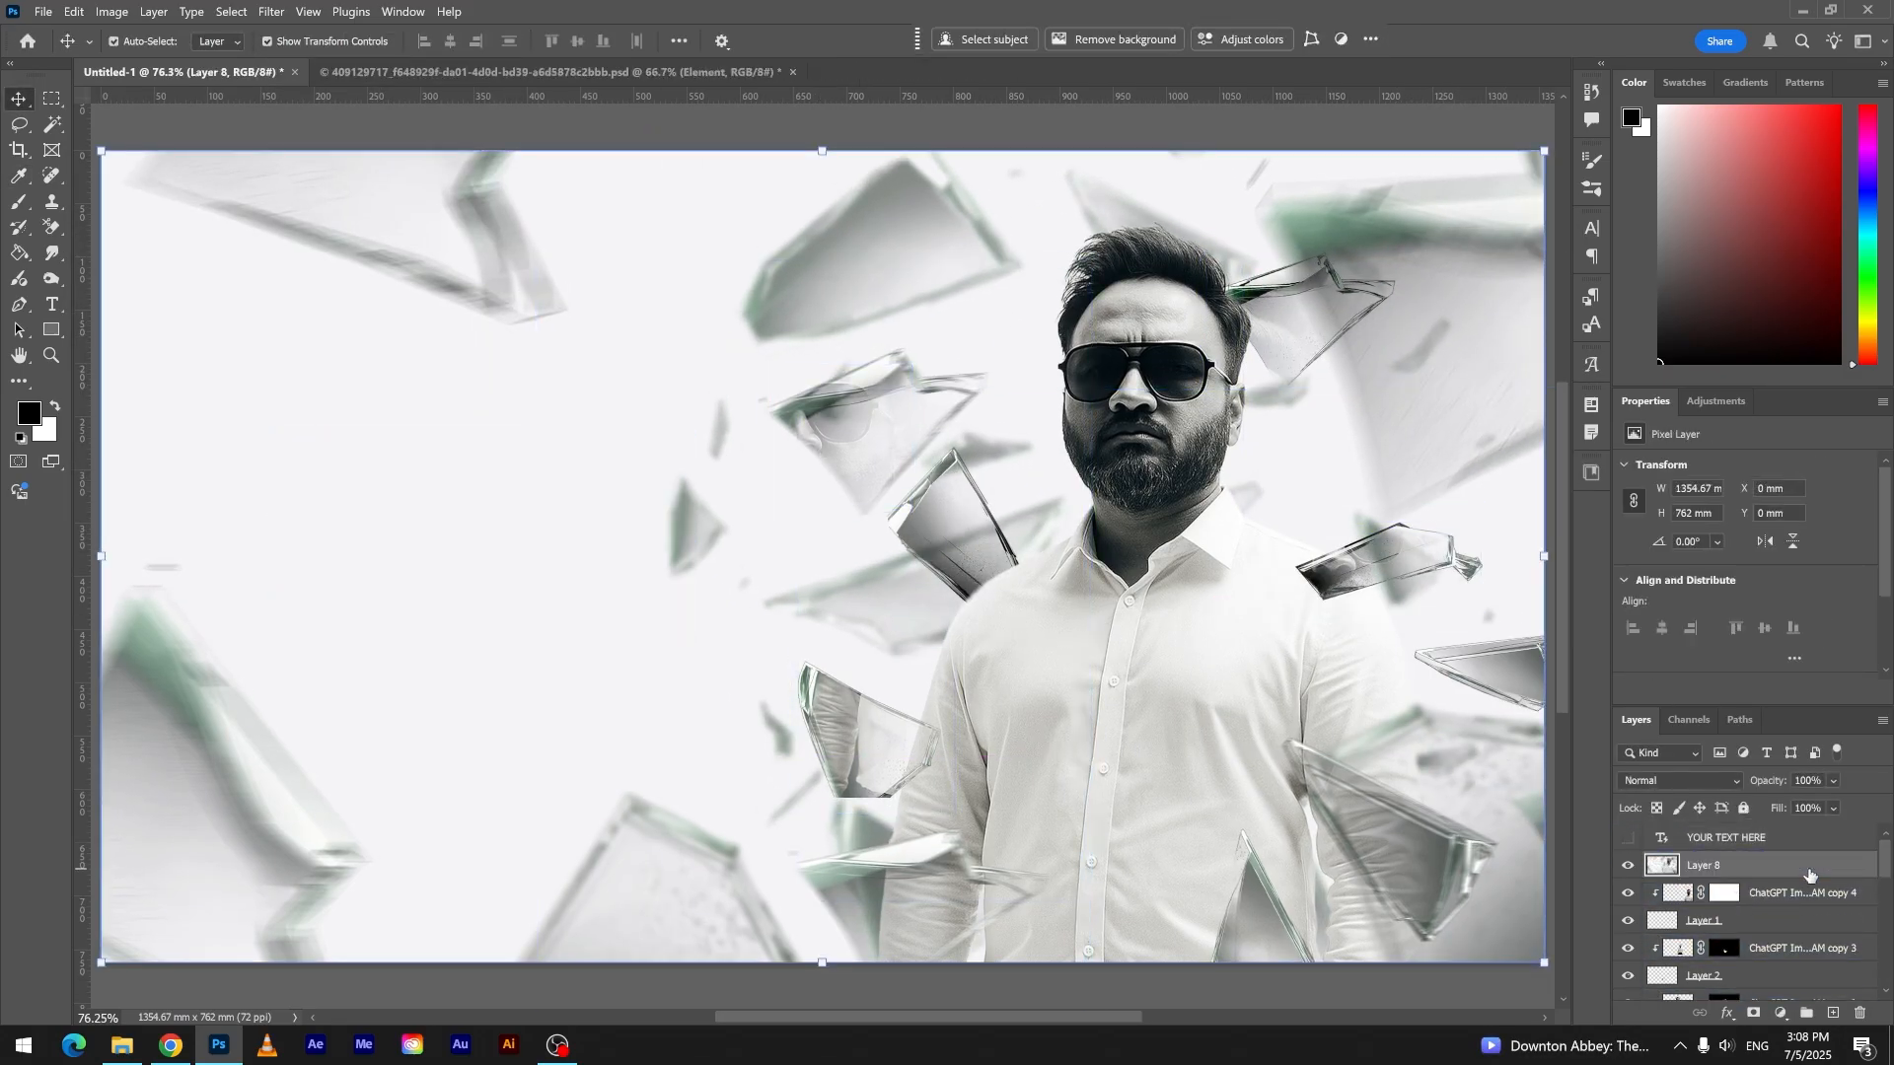
- Open the Camera Raw Filter on the merged poster layer
{"action": "left_click", "coordinate": [272, 12]}
{"action": "left_click", "coordinate": [333, 159]}
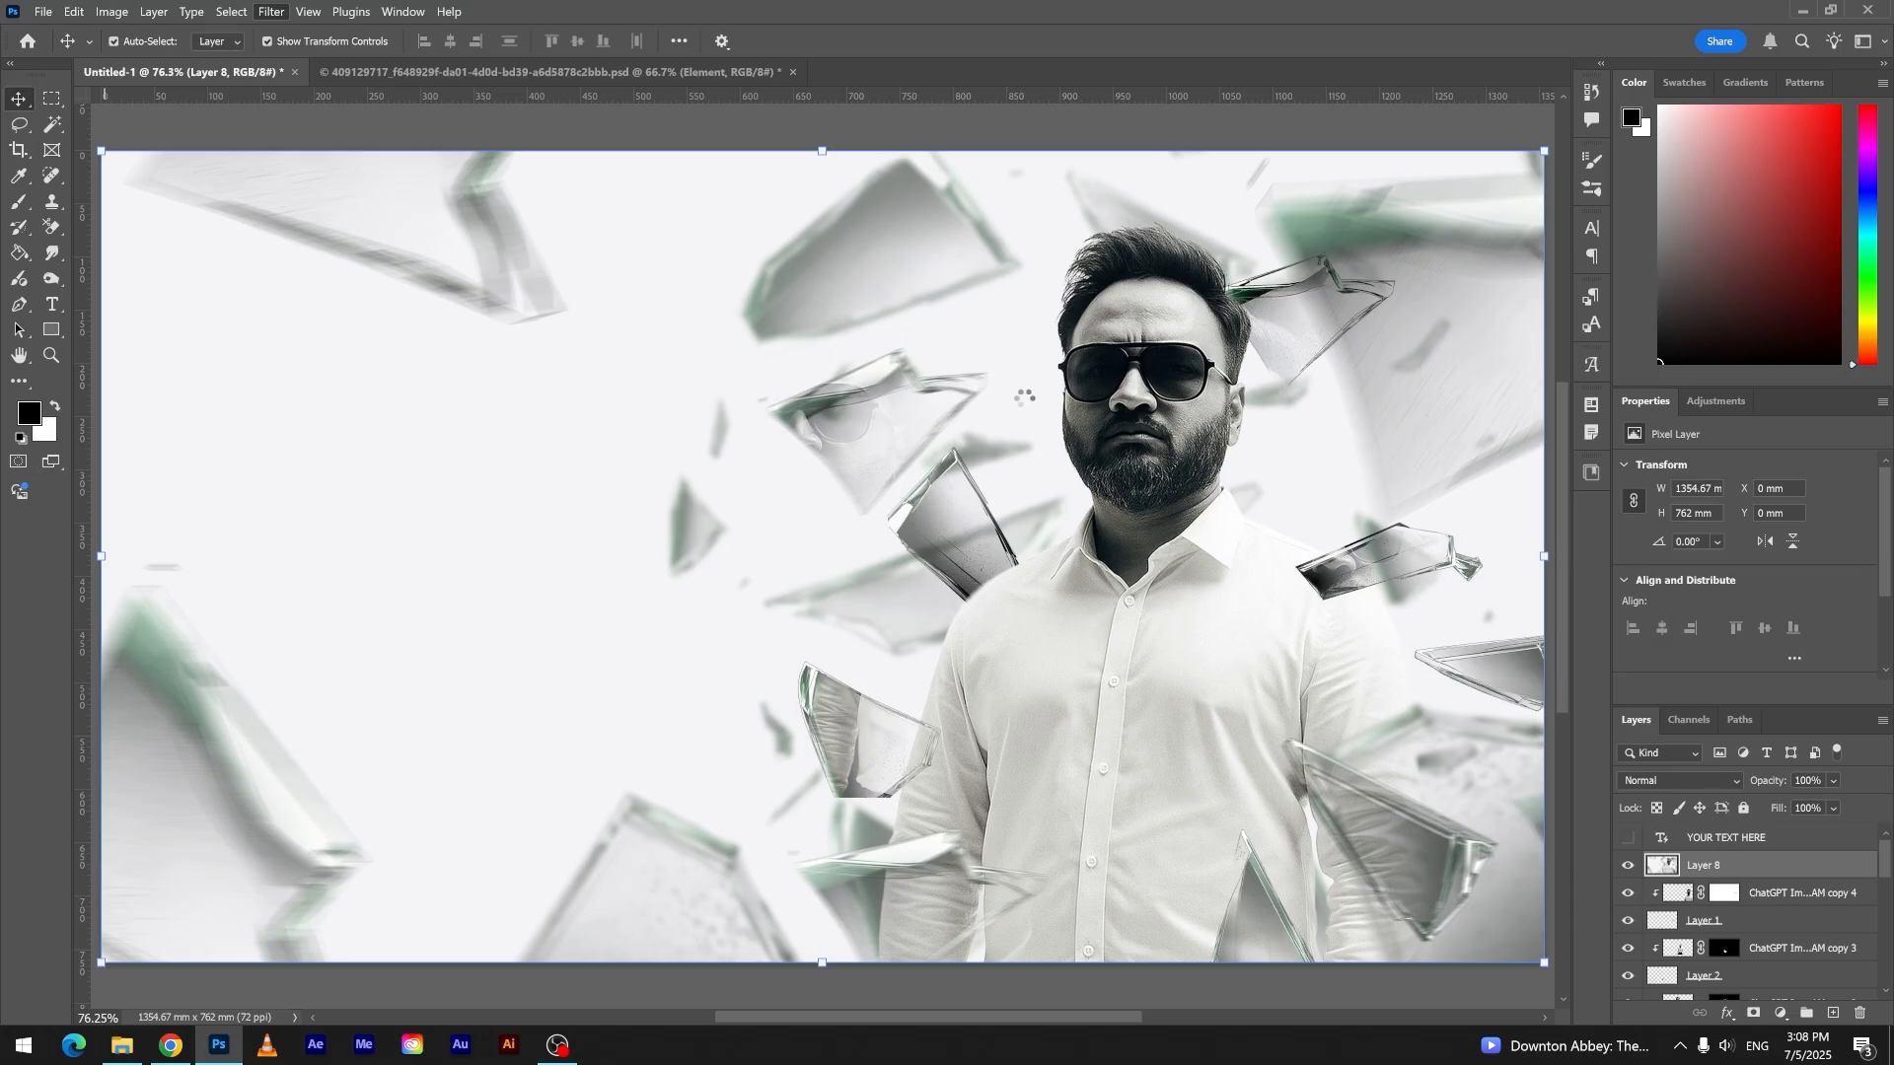